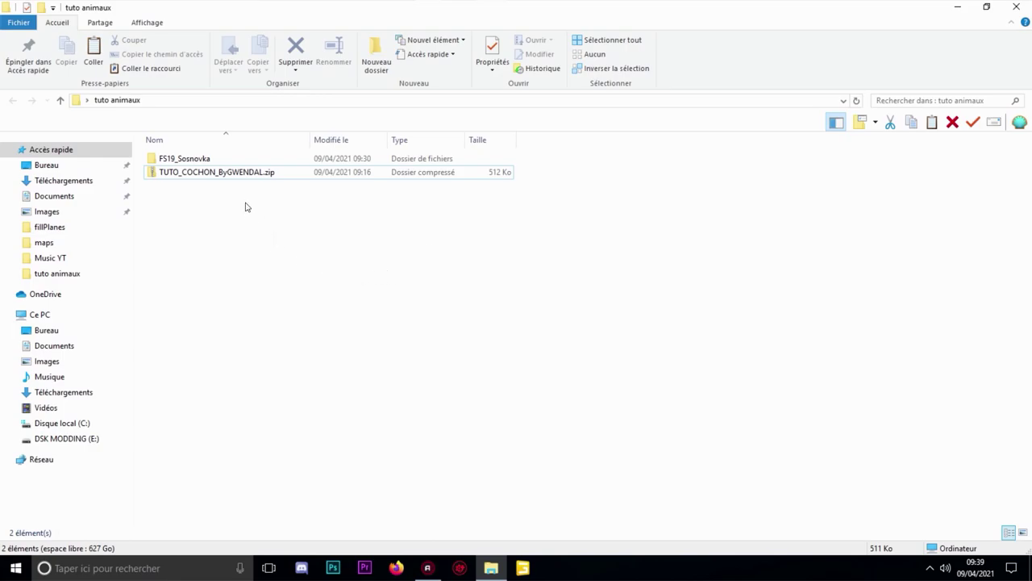
Extract the TUTO_COCHON zip archive into its own folder in tuto animaux, and delete the original archive
click(225, 174)
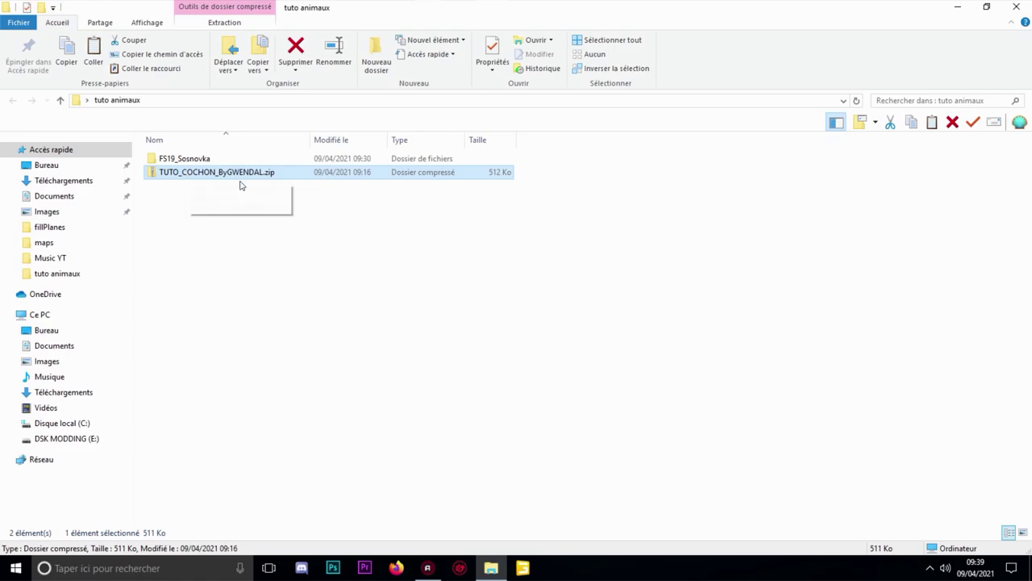
right_click(215, 175)
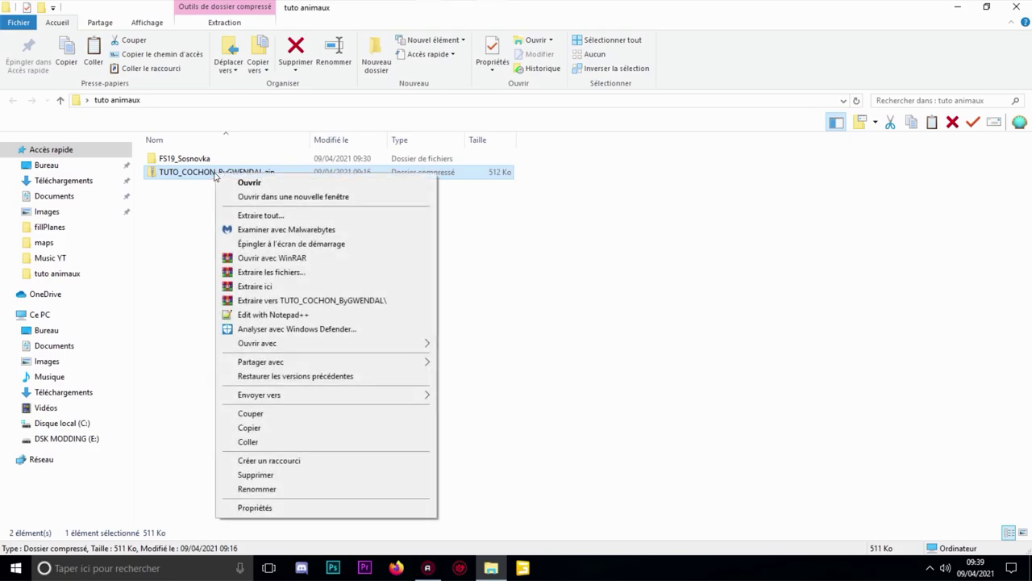
click(255, 216)
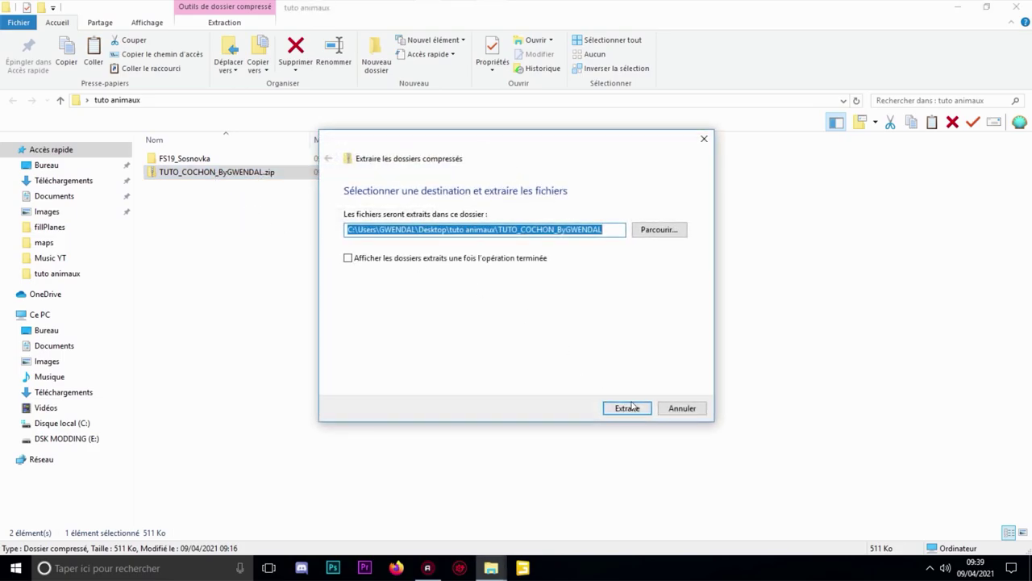
click(629, 408)
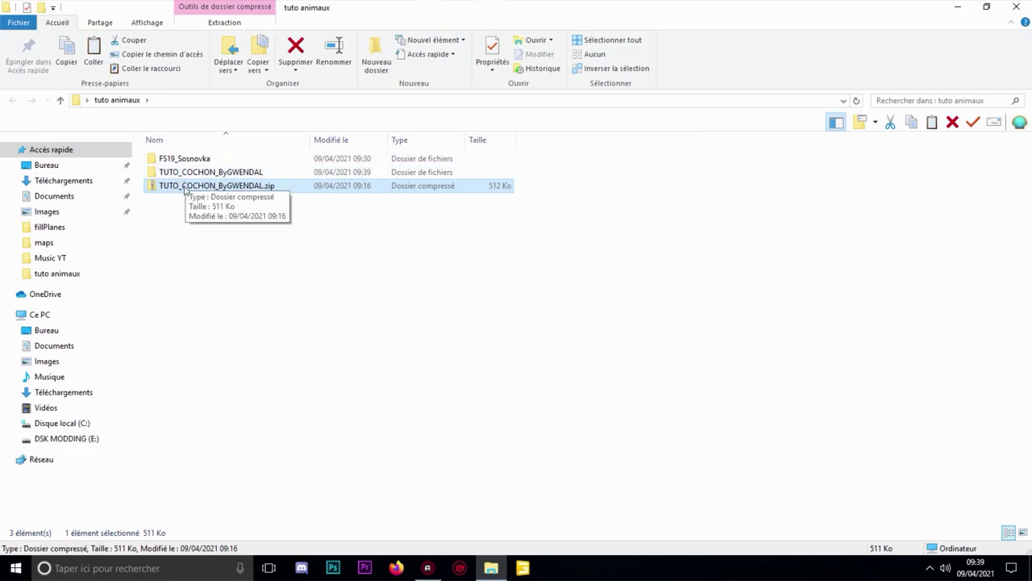
key(Delete)
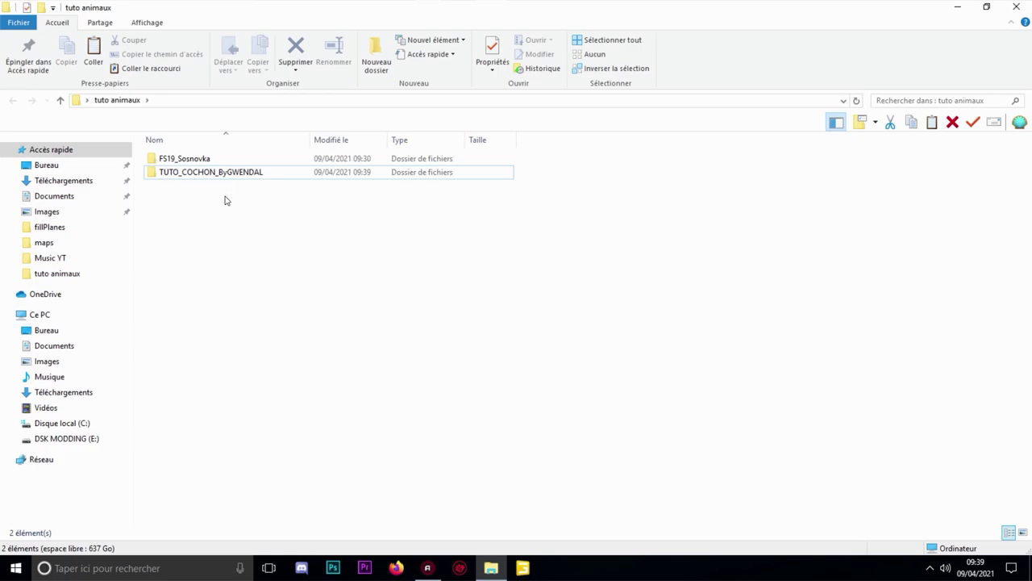
Copy the animalHusbandry folder from the extracted TUTO_COCHON folder
double_click(183, 158)
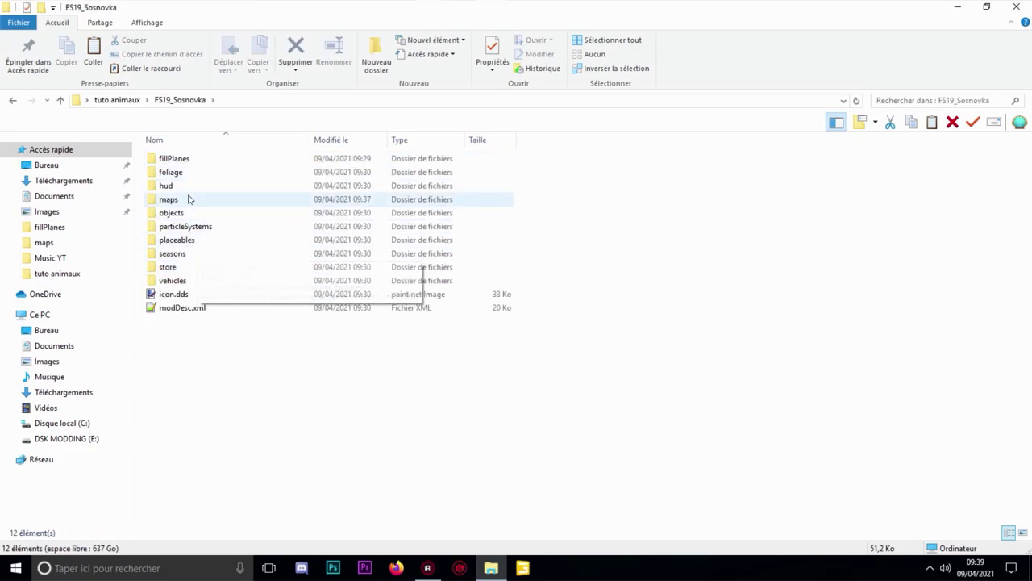
click(13, 101)
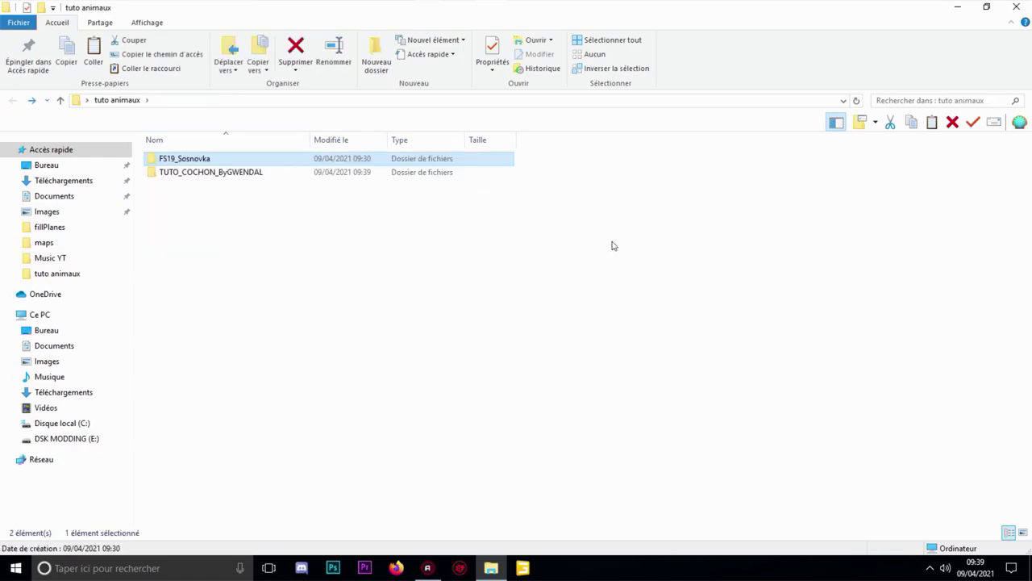
double_click(221, 178)
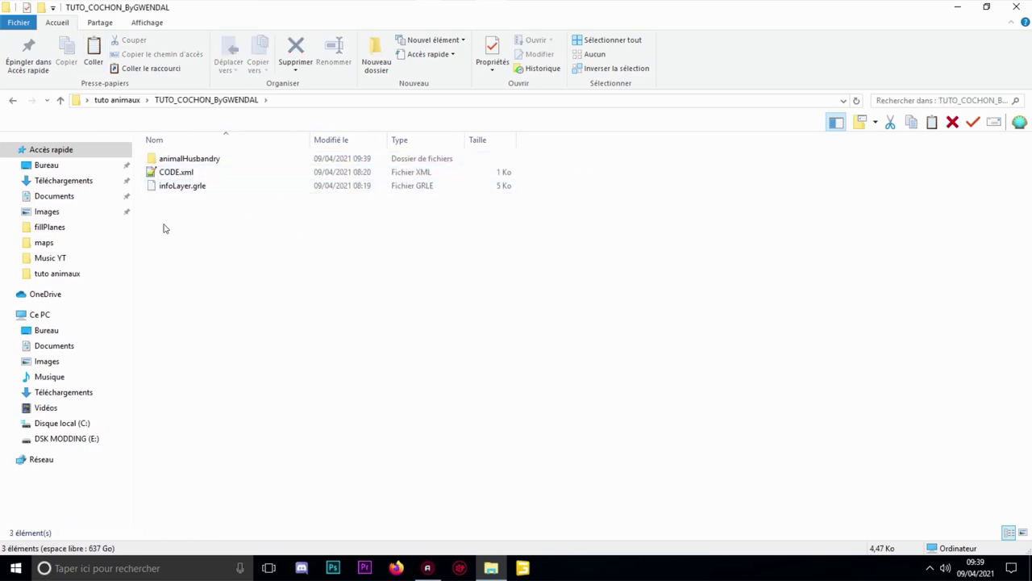
drag(245, 208, 206, 191)
click(219, 210)
drag(224, 224, 197, 185)
click(242, 229)
click(206, 165)
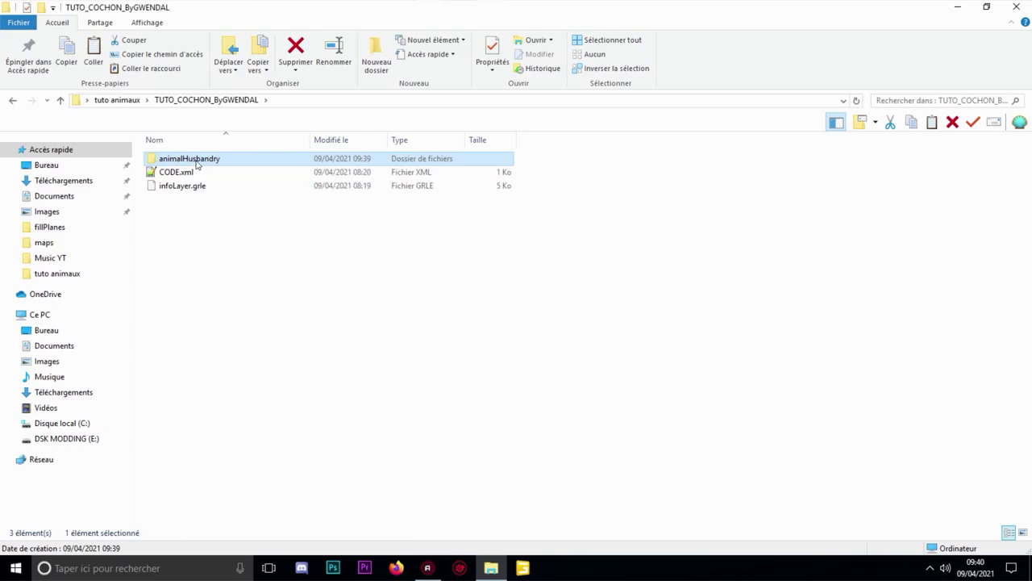
right_click(198, 164)
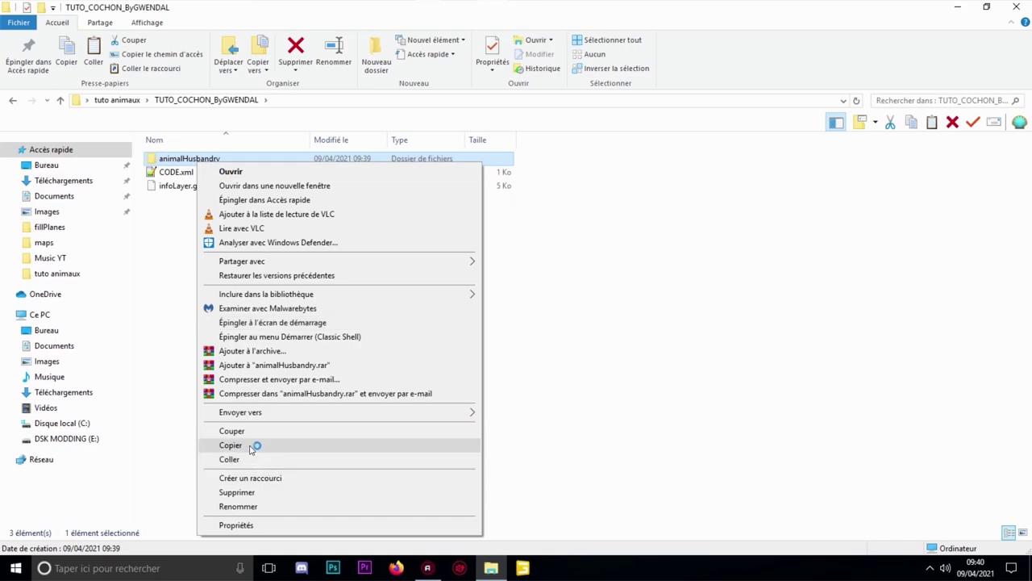
click(251, 446)
Open CODE.xml from the TUTO_COCHON folder in Notepad++ and minimize the editor window
click(180, 174)
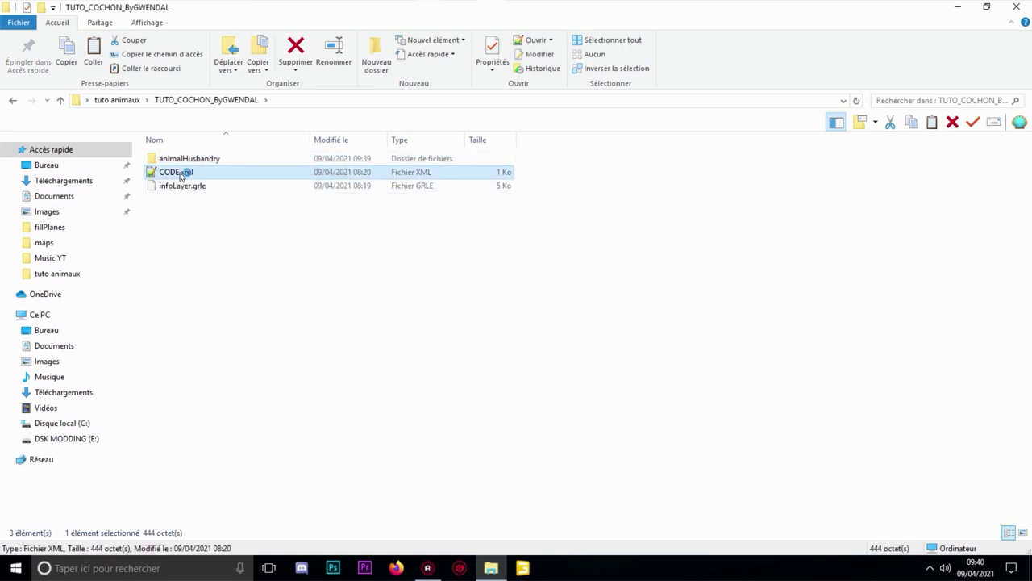
double_click(181, 174)
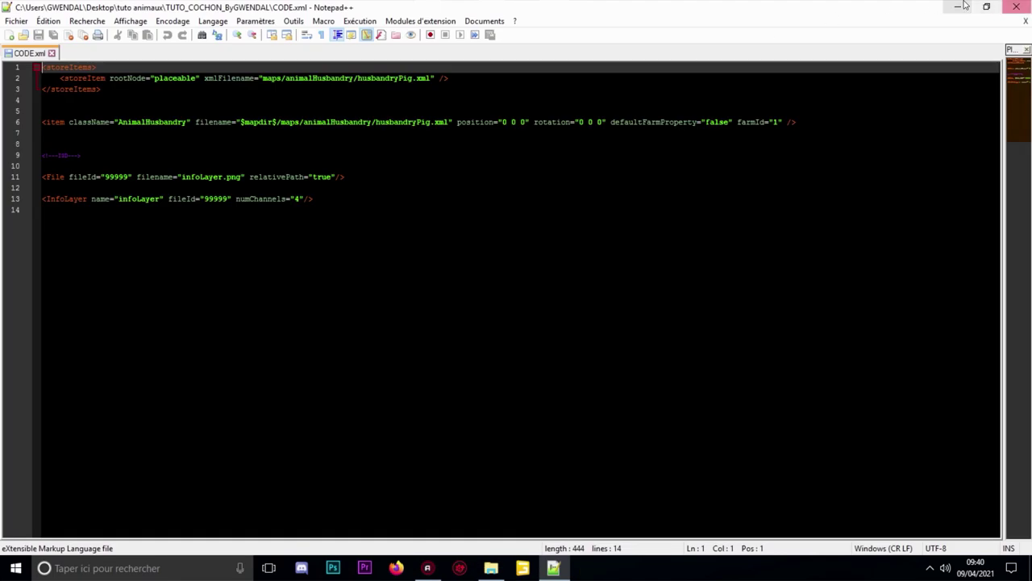
click(957, 6)
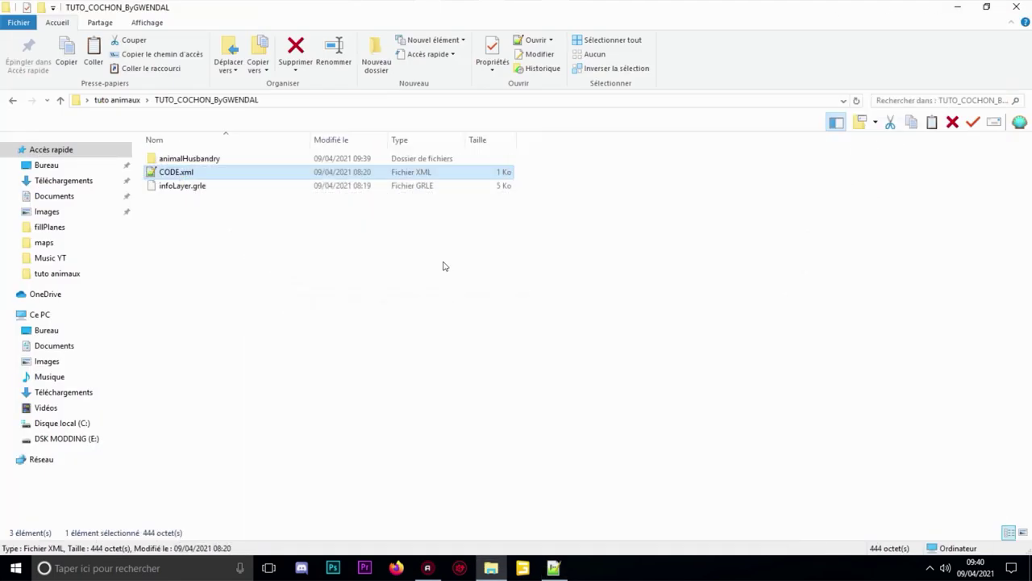
Go to the maps folder inside the FS19_Sosnovka map folder
click(12, 102)
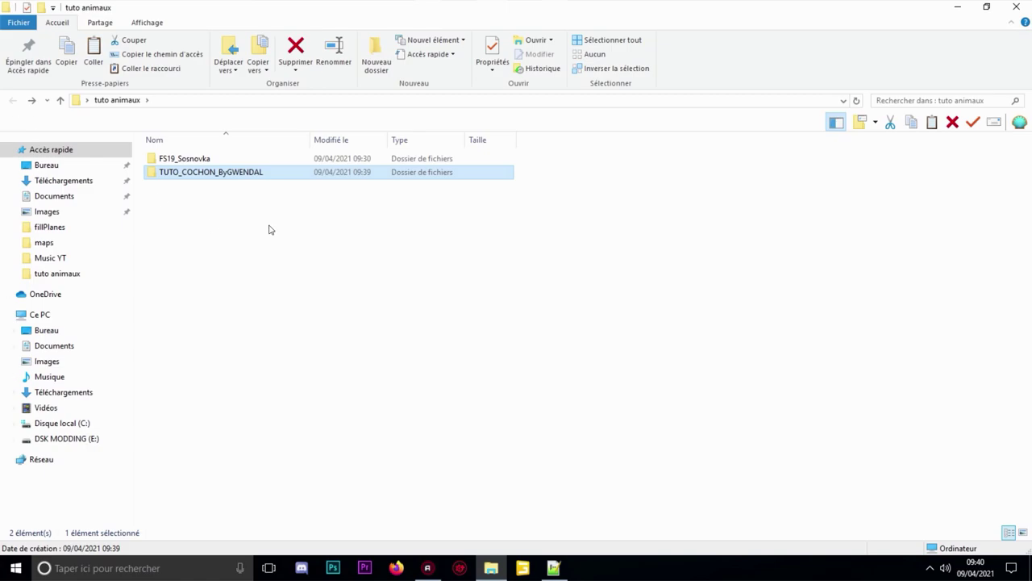
click(217, 160)
double_click(218, 160)
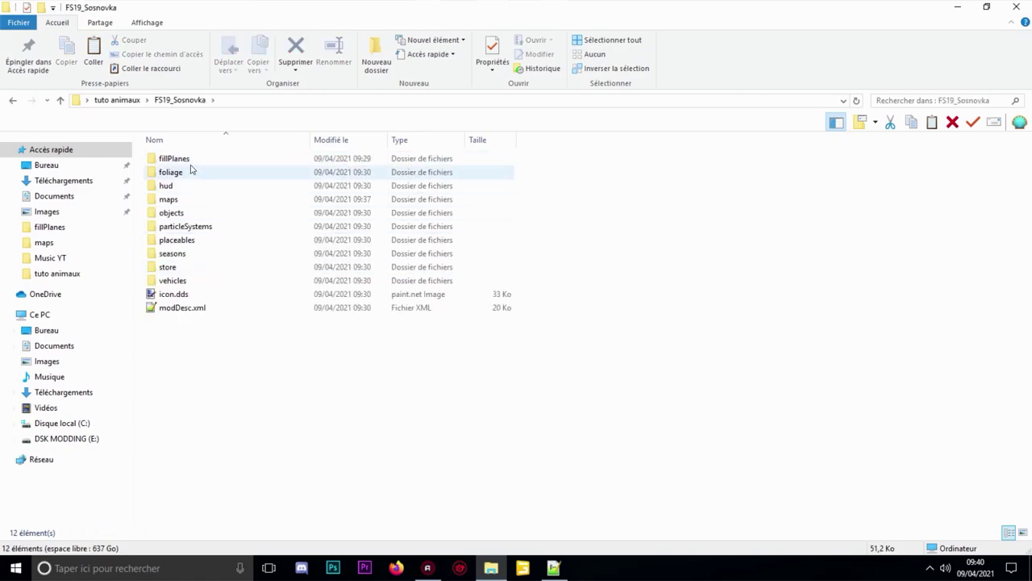
click(172, 204)
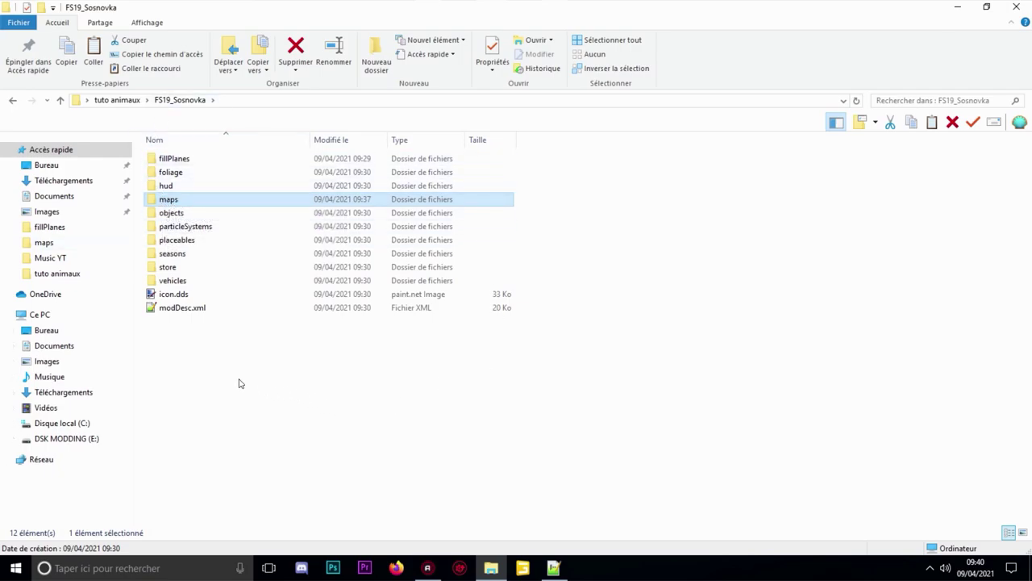
double_click(177, 204)
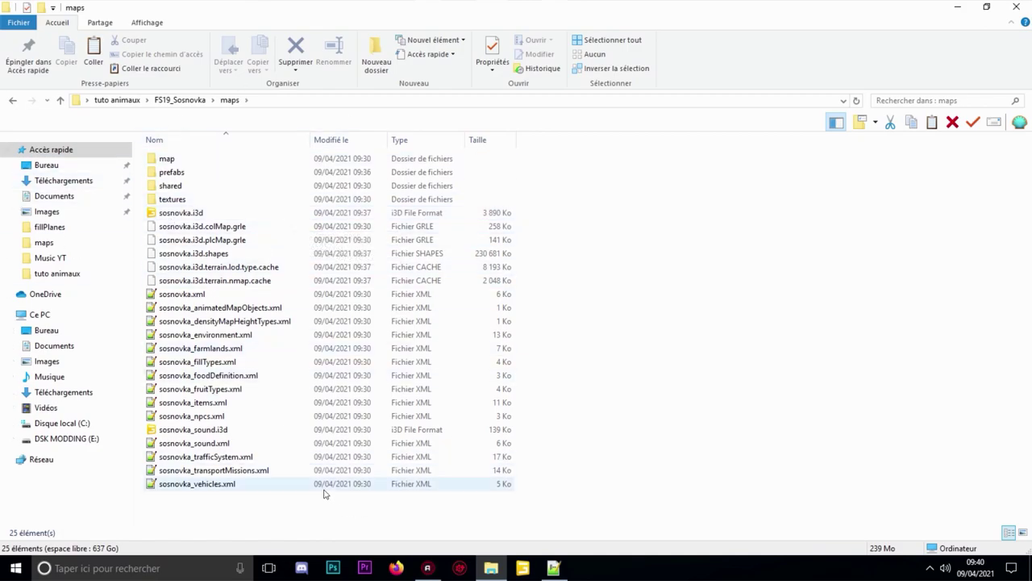
right_click(216, 508)
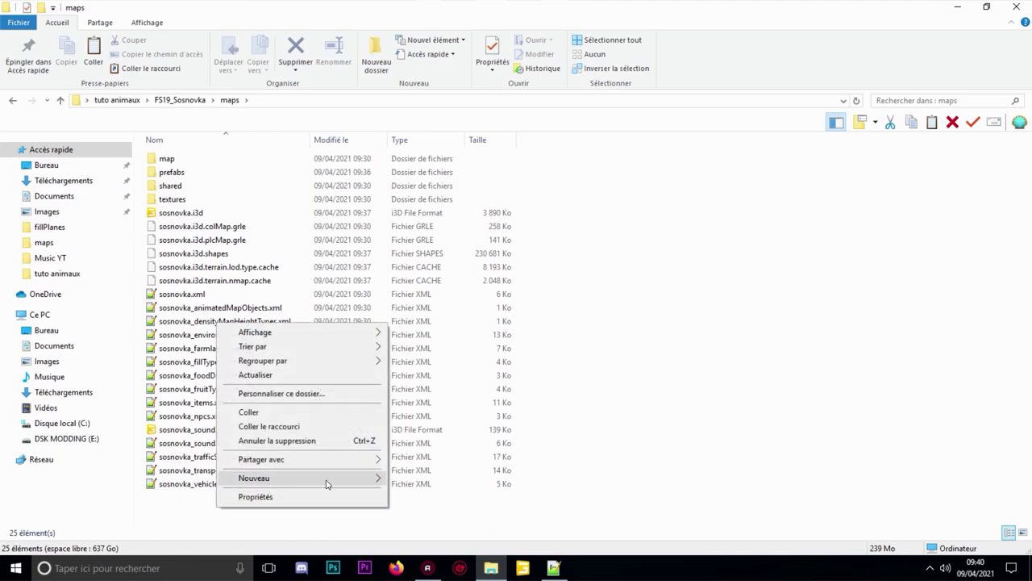
mouse_move(343, 479)
click(419, 330)
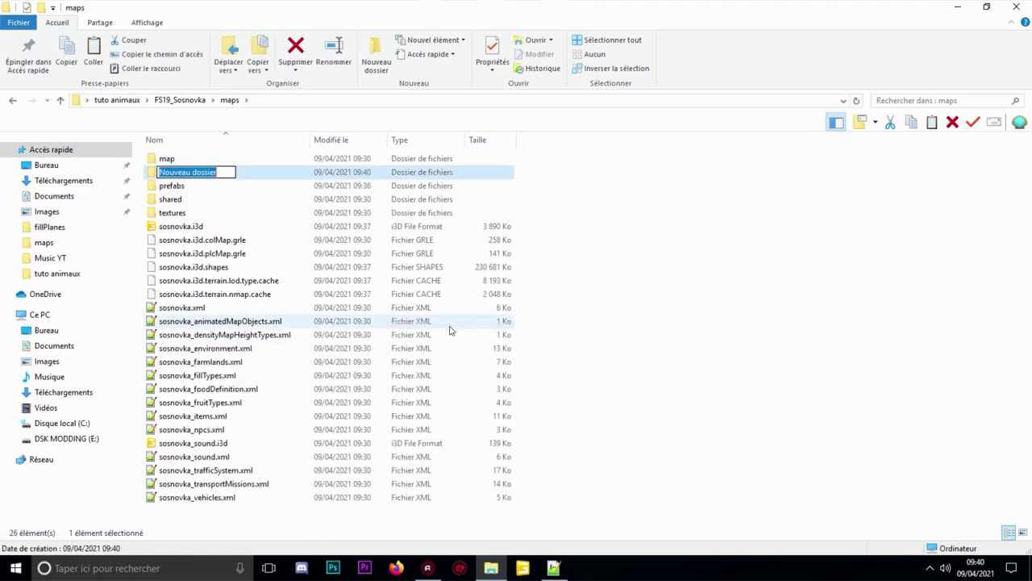
click(611, 273)
click(318, 172)
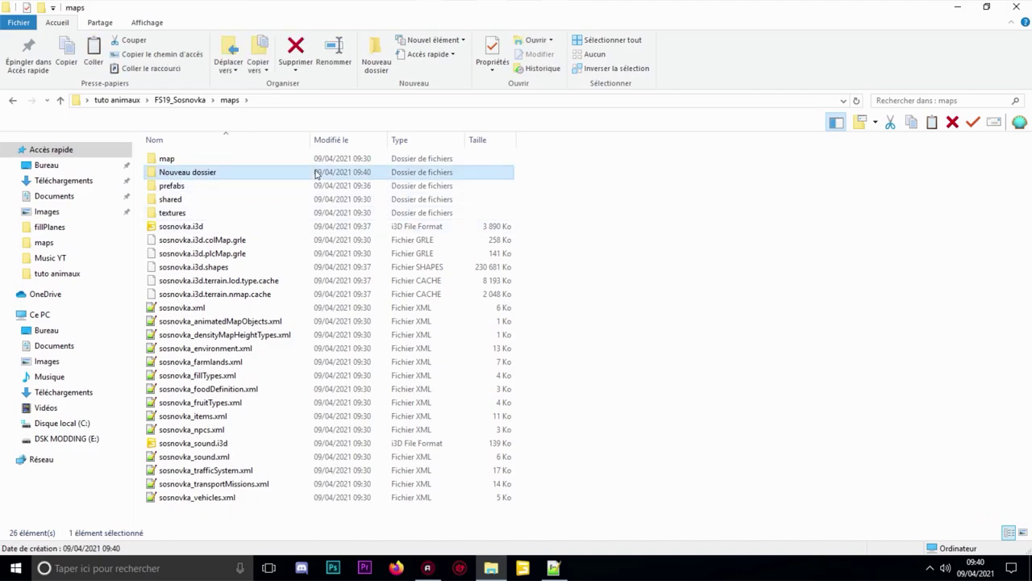
key(Delete)
Paste the copied animalHusbandry folder into maps and check the husbandryPig files it contains
right_click(285, 519)
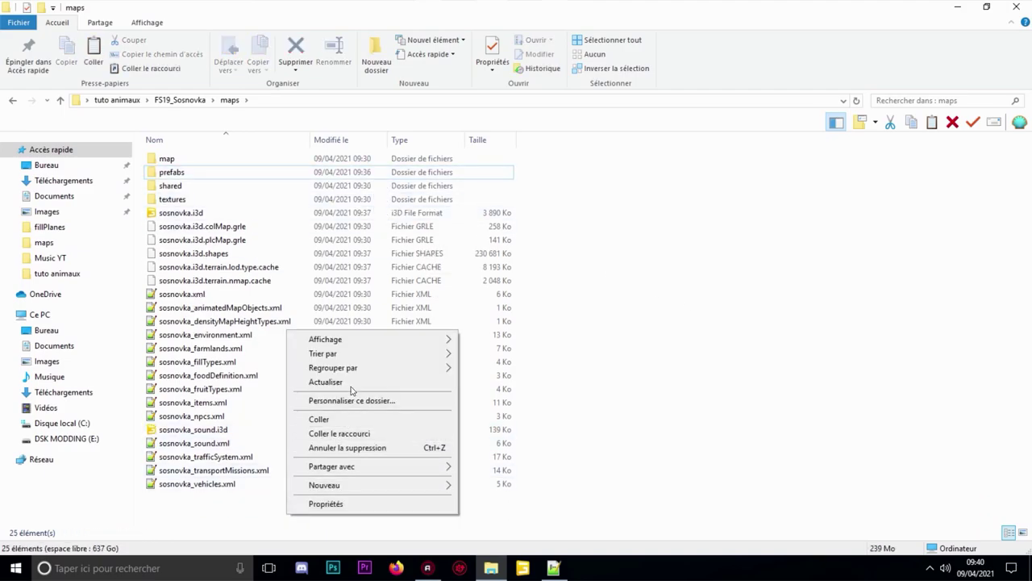
click(356, 419)
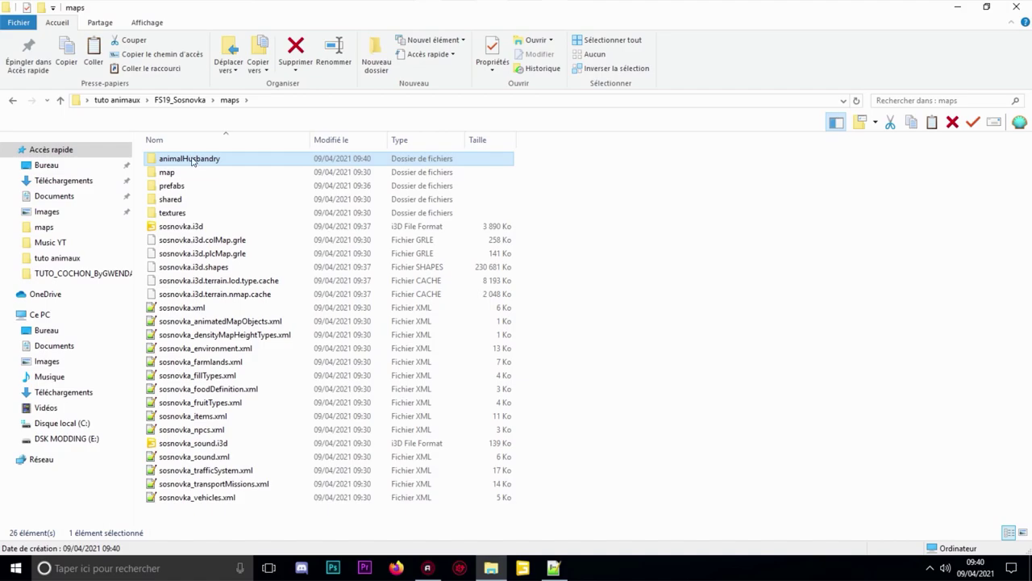
double_click(192, 159)
drag(219, 226, 193, 154)
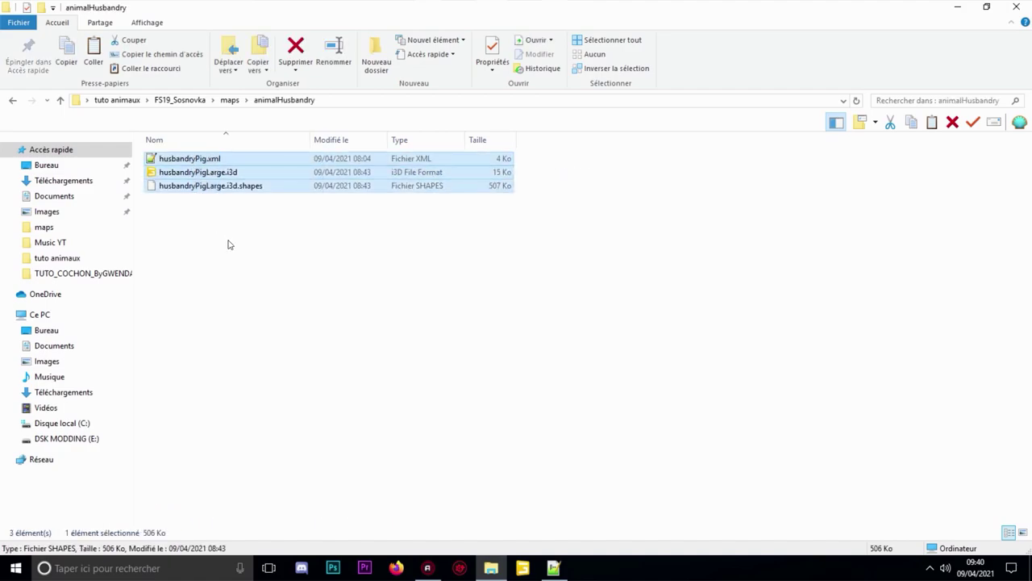
click(229, 242)
click(13, 100)
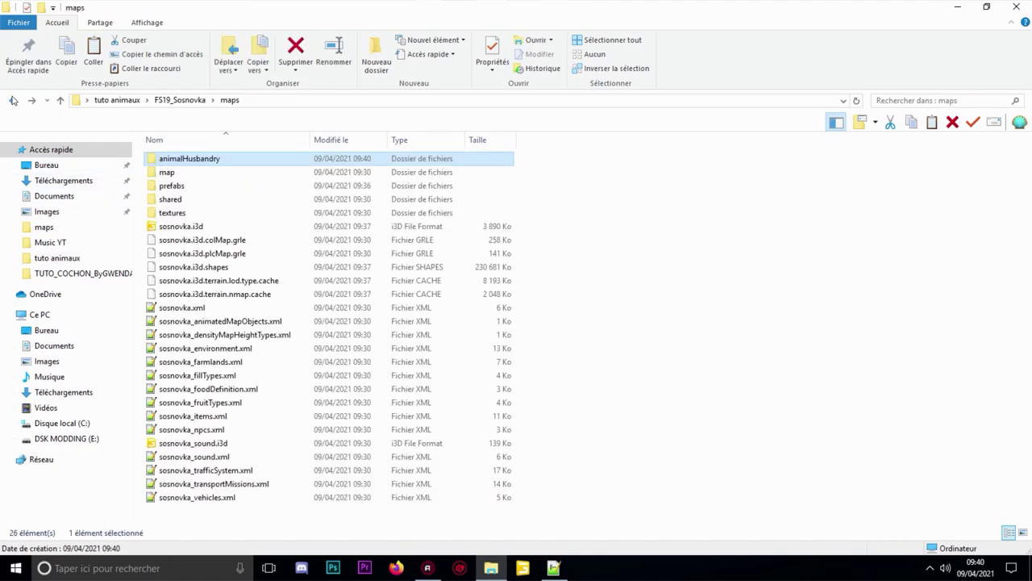
Open the sosnovka.i3d file from the maps folder for text editing in Notepad++
click(196, 229)
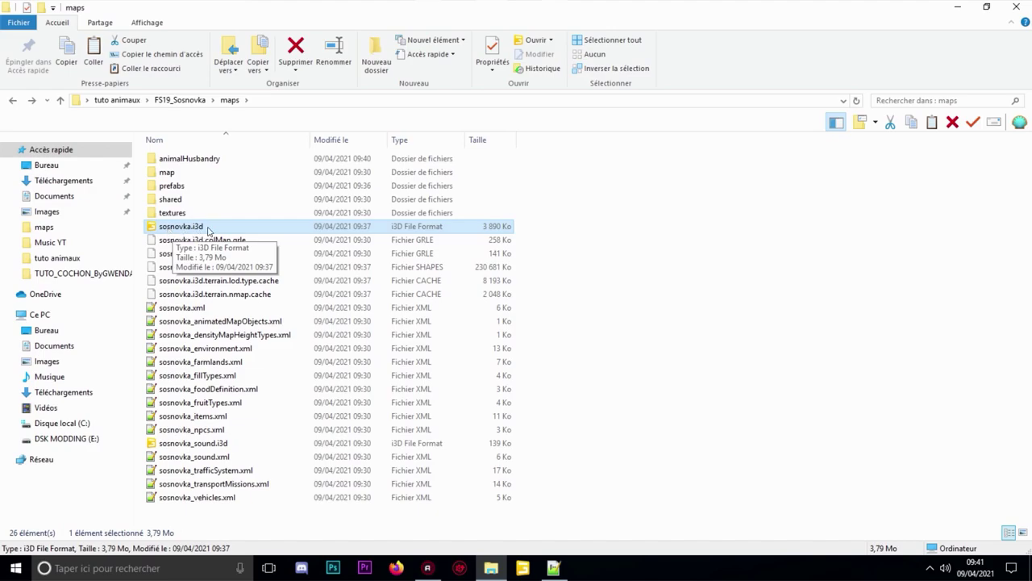
right_click(208, 232)
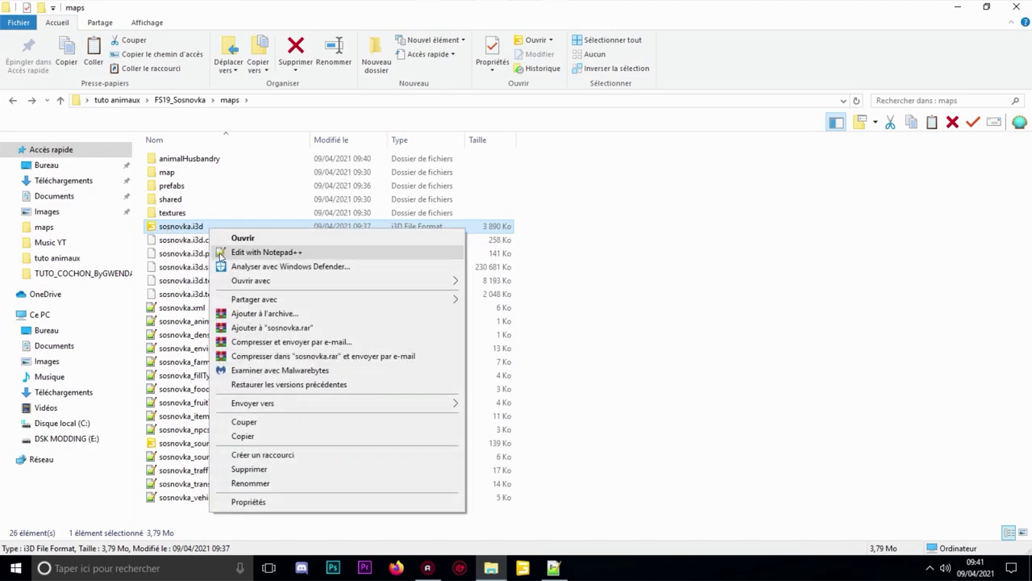
click(220, 254)
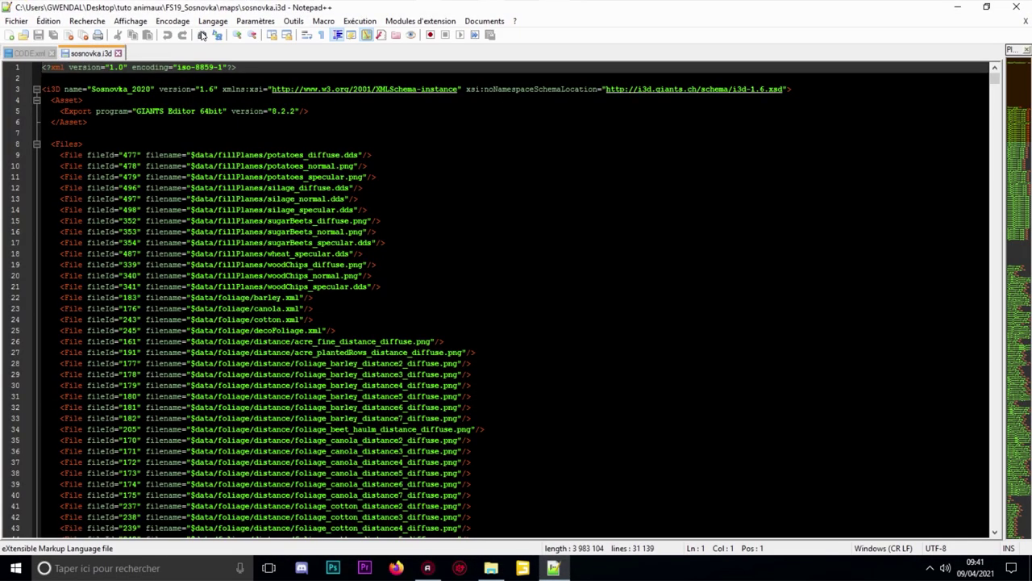
Search sosnovka.i3d for "layer" and place the cursor on the farmland InfoLayer line below the LayerCombiner block
click(201, 34)
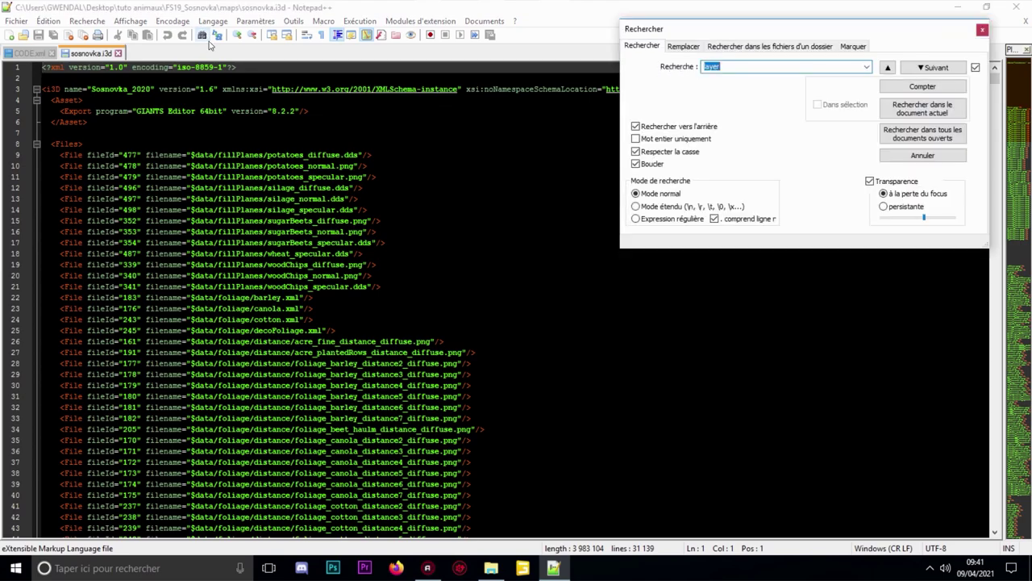
click(741, 67)
key(Return)
key(Return)
key(Return)
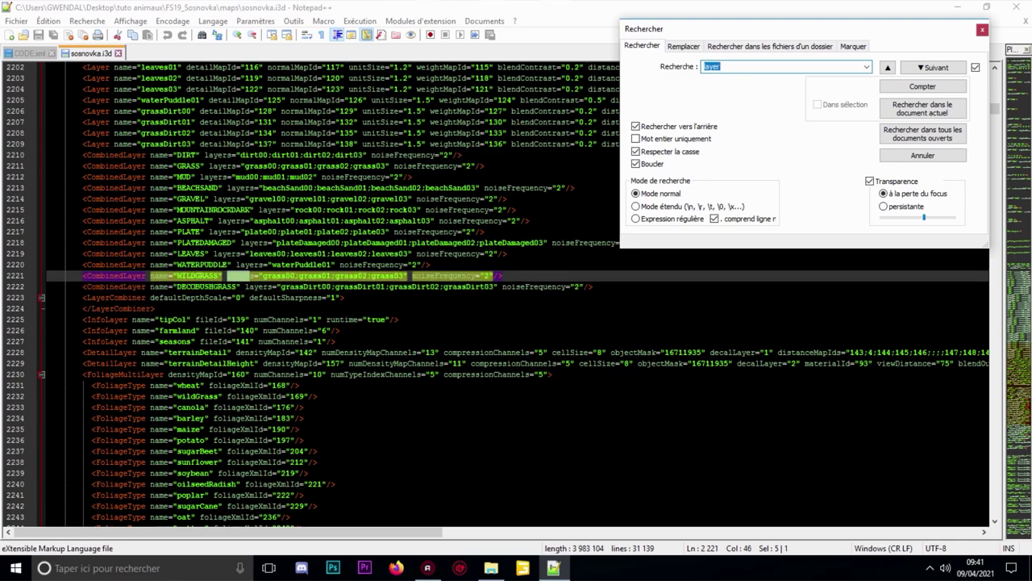
click(228, 331)
click(982, 30)
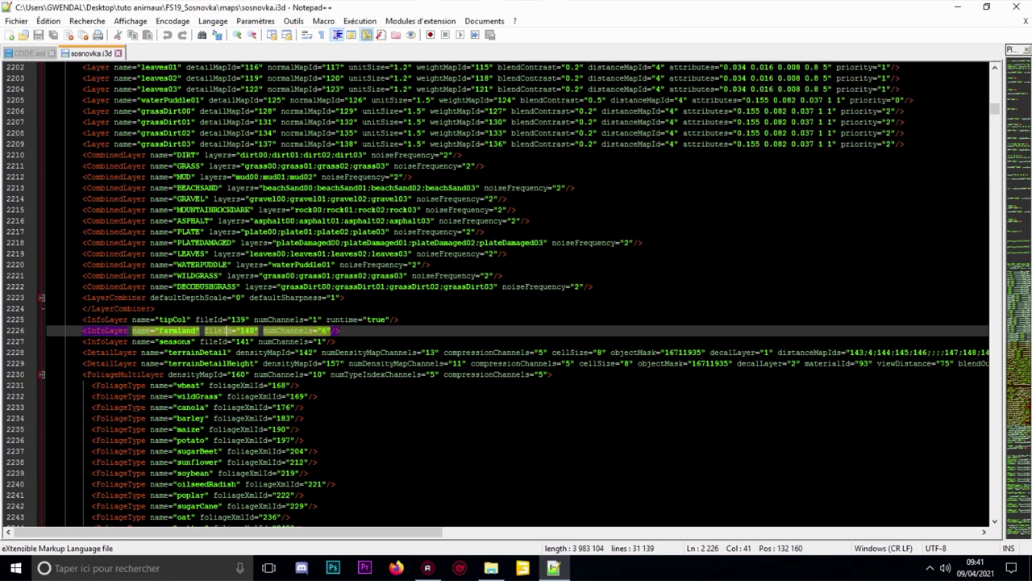
ctrl+scroll(516, 295, up, 3)
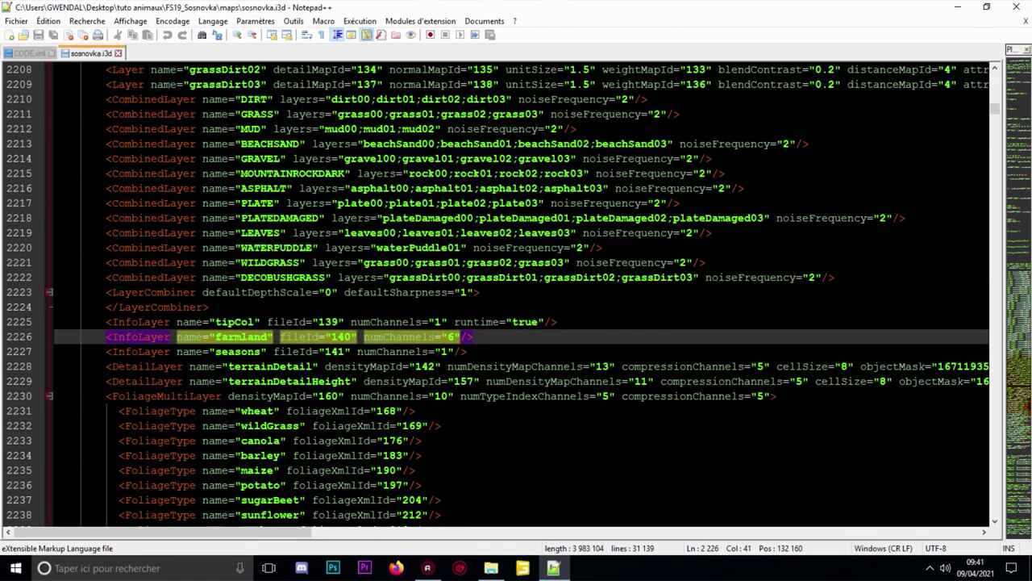
Search sosnovka.i3d for "farmland", count its occurrences and cycle through the matches
key(ctrl+f)
text(farmland)
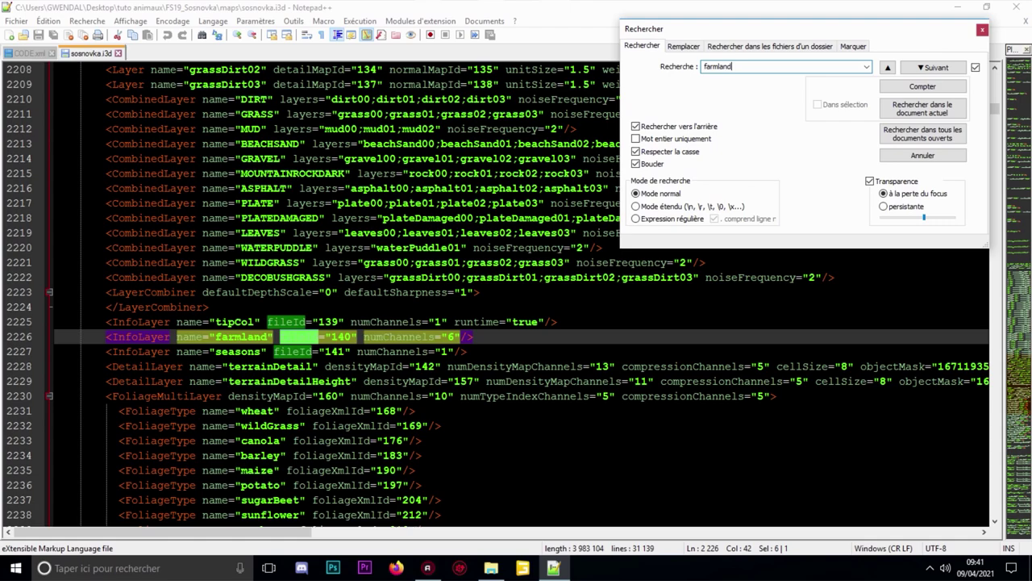
key(Return)
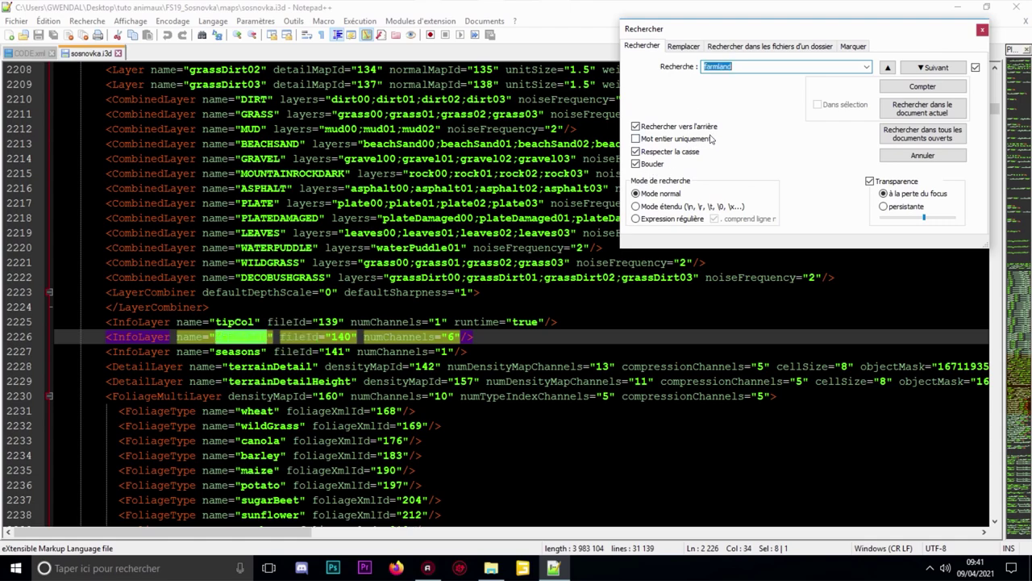
click(929, 86)
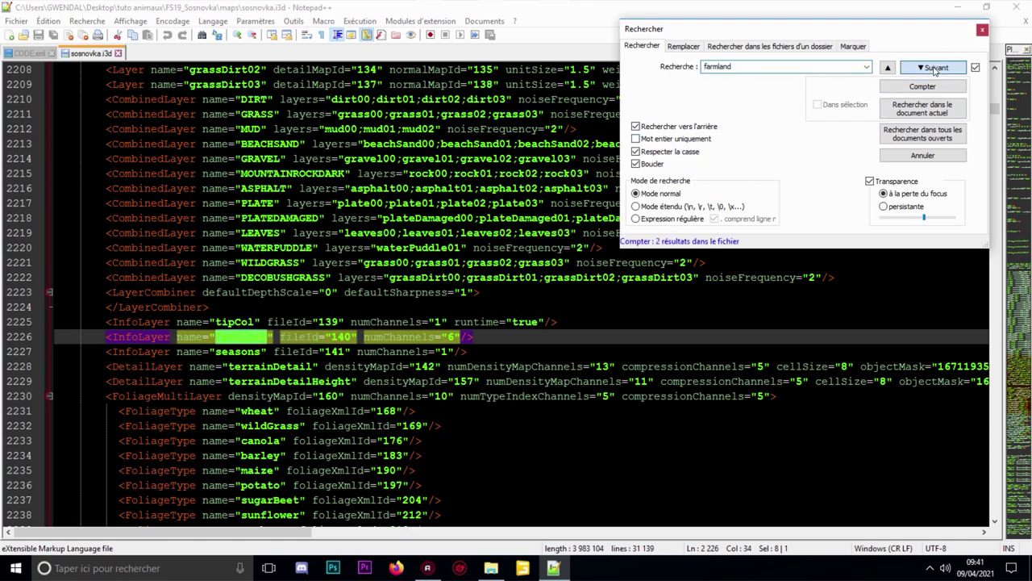
click(934, 70)
click(933, 70)
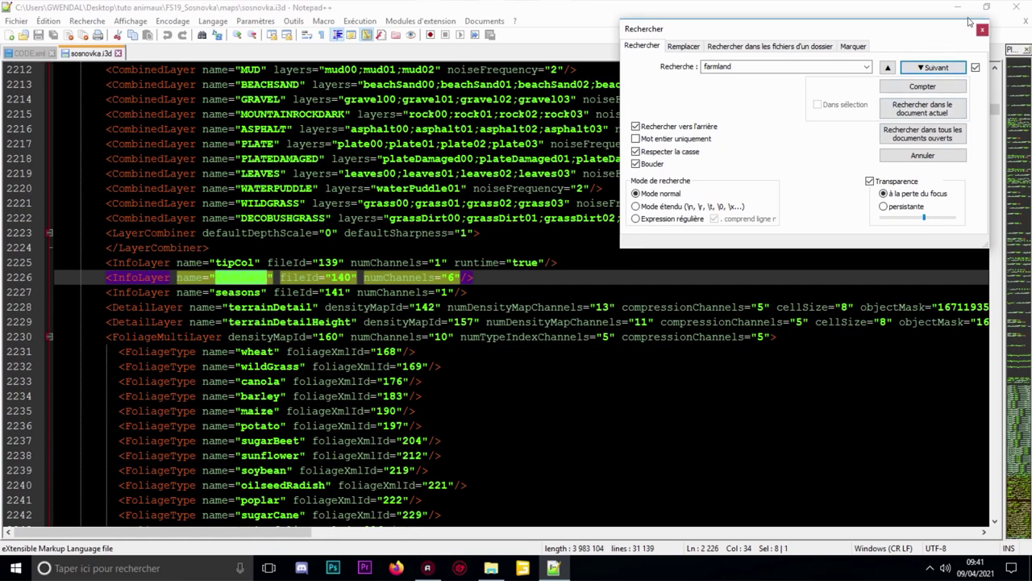
Close the search and examine the InfoLayer, DetailLayer and FoliageType entries below the LayerCombiner block
click(983, 29)
click(252, 262)
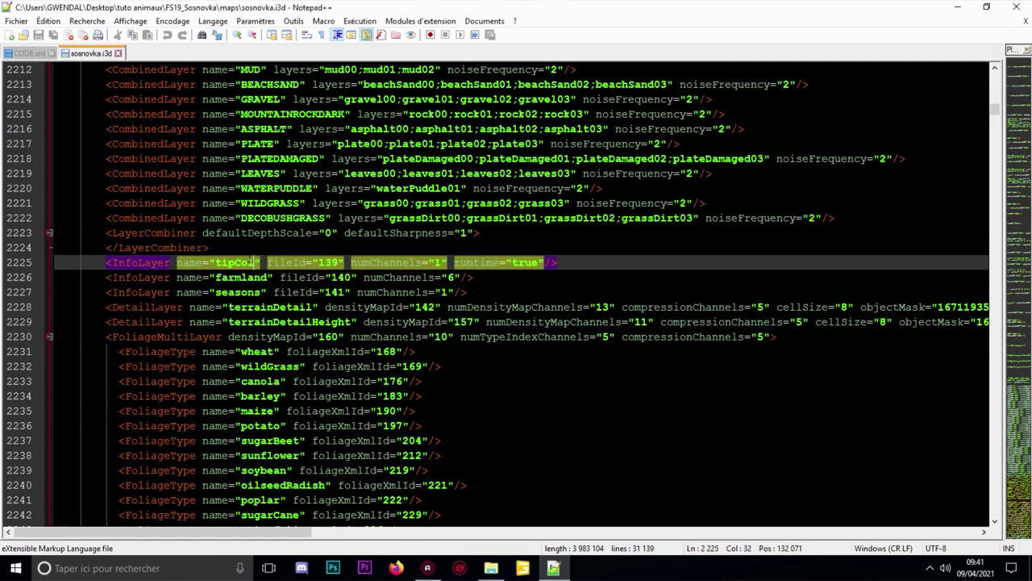
click(260, 277)
click(255, 292)
drag(469, 292, 383, 292)
click(288, 307)
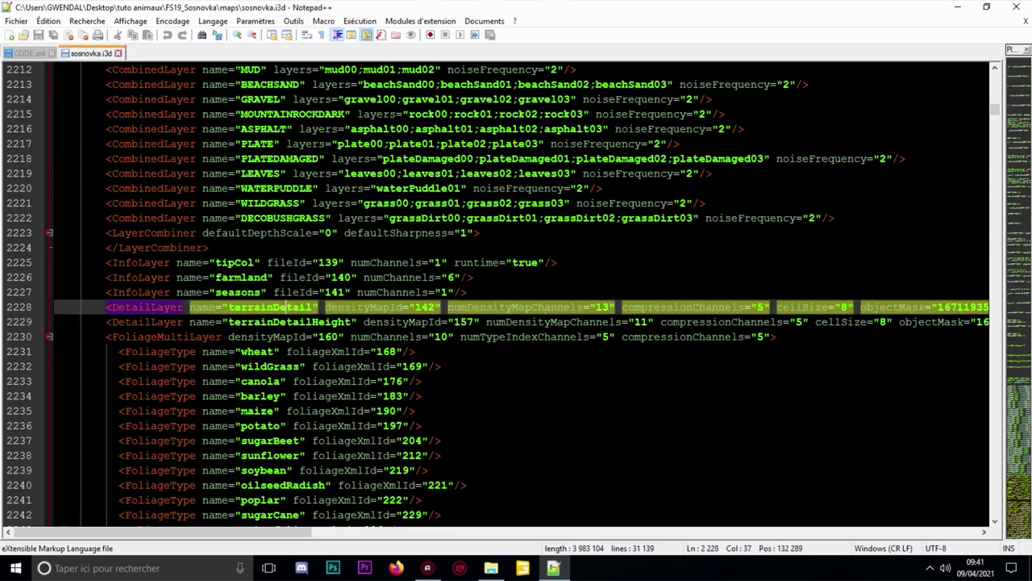
click(287, 396)
scroll(286, 396, down, 6)
scroll(287, 396, up, 5)
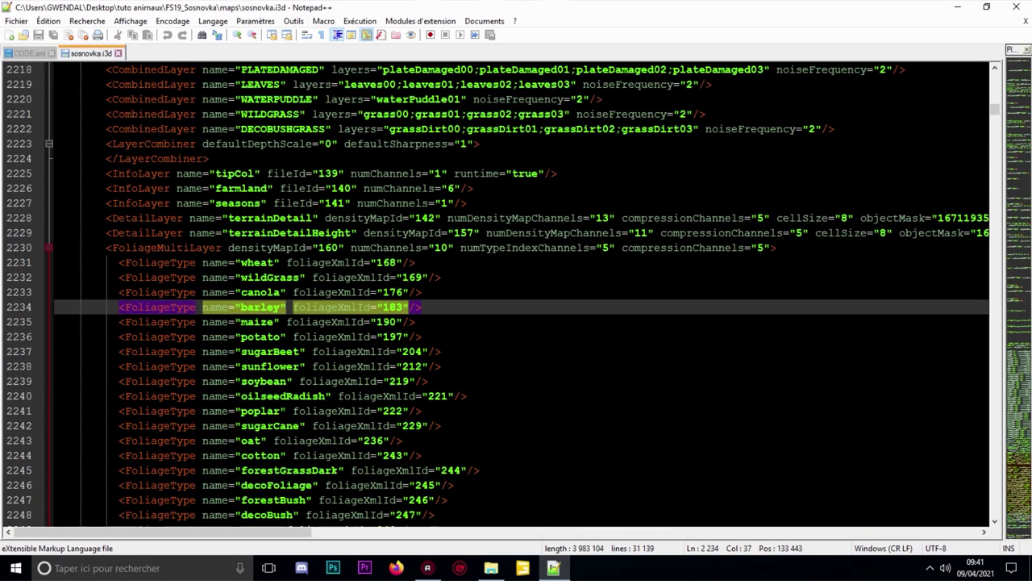
Enlarge the text, check the tipCol and farmland InfoLayer lines, and place the cursor at the end of the seasons line
ctrl+scroll(286, 396, up, 6)
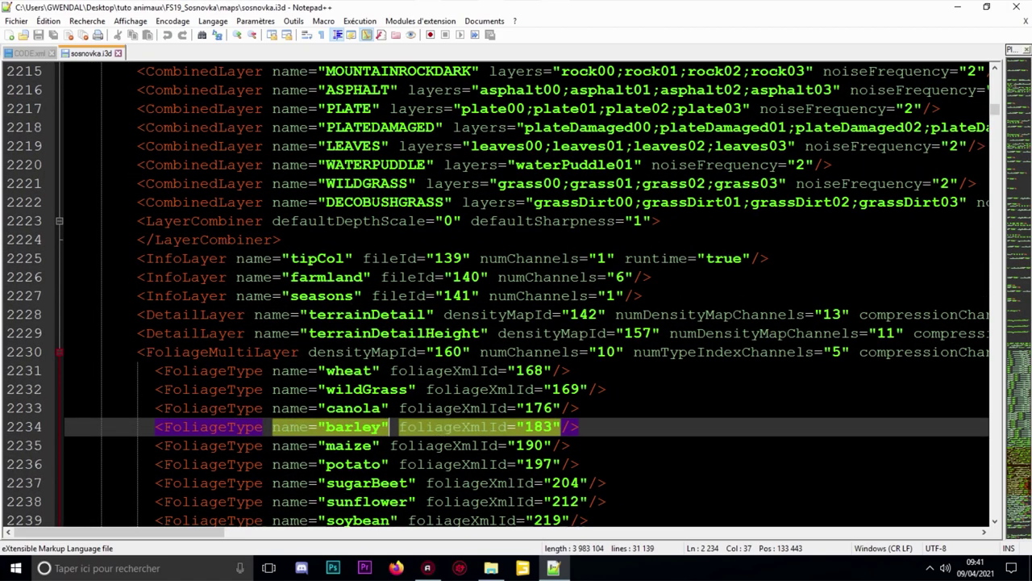
click(197, 258)
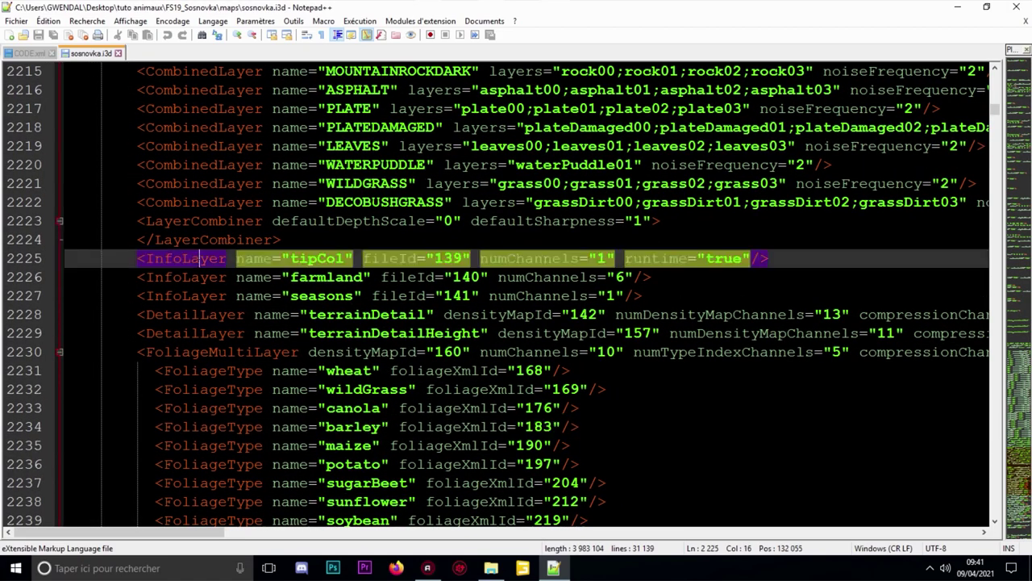
click(281, 258)
click(200, 277)
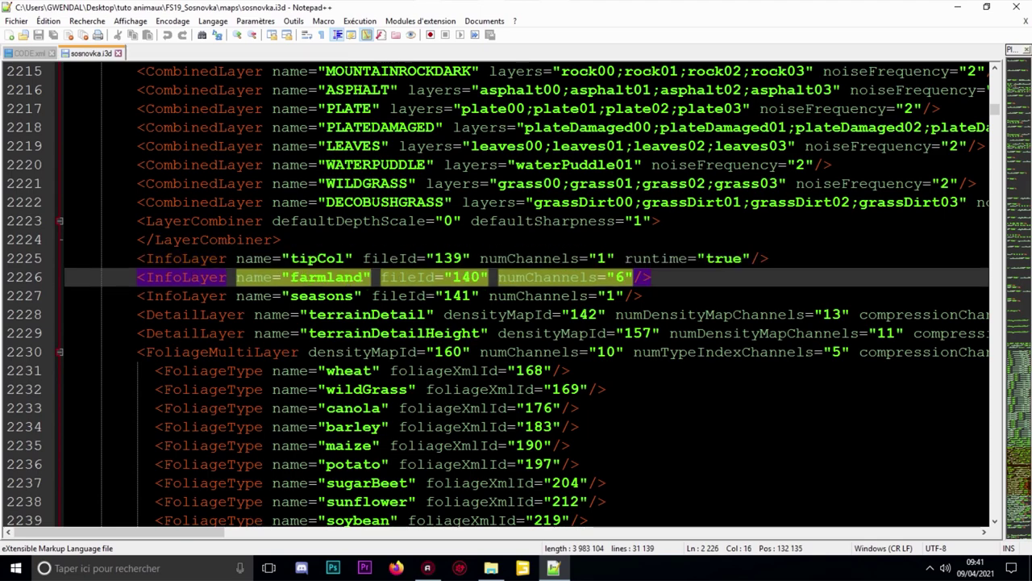
click(190, 295)
key(End)
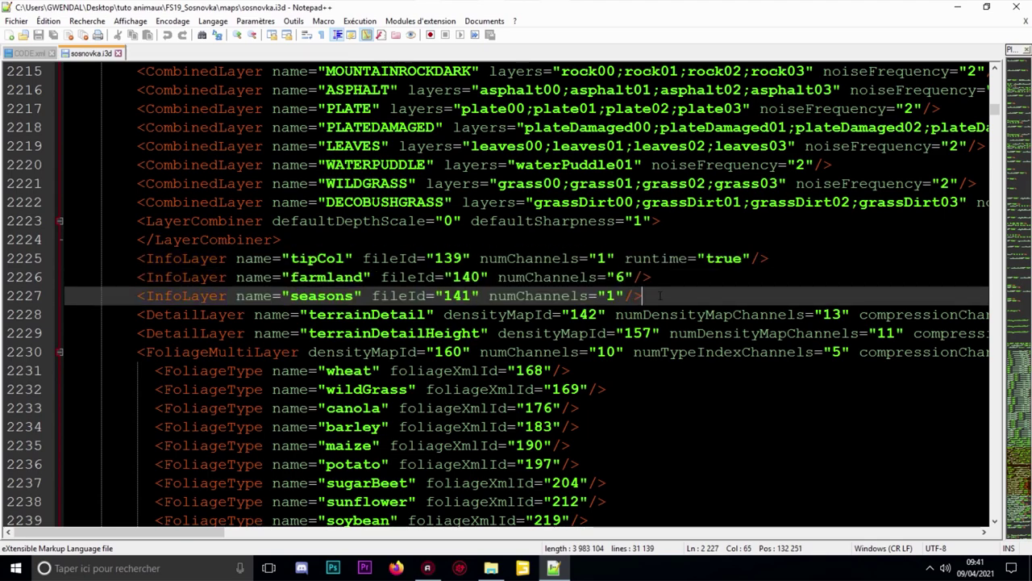
Check the infoLayer.png entry in CODE.xml and insert an empty line below the seasons InfoLayer in sosnovka.i3d
click(24, 55)
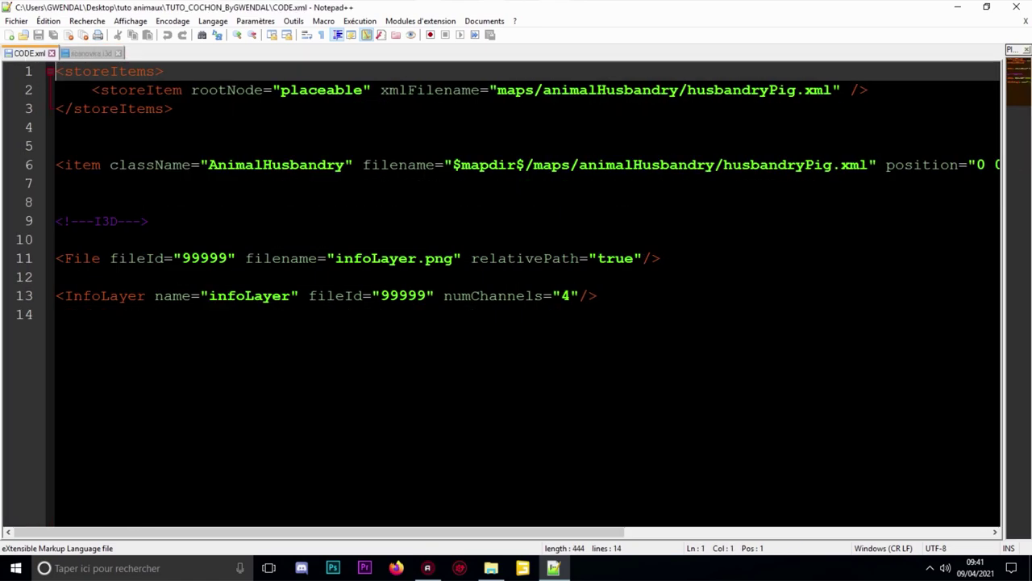
double_click(379, 258)
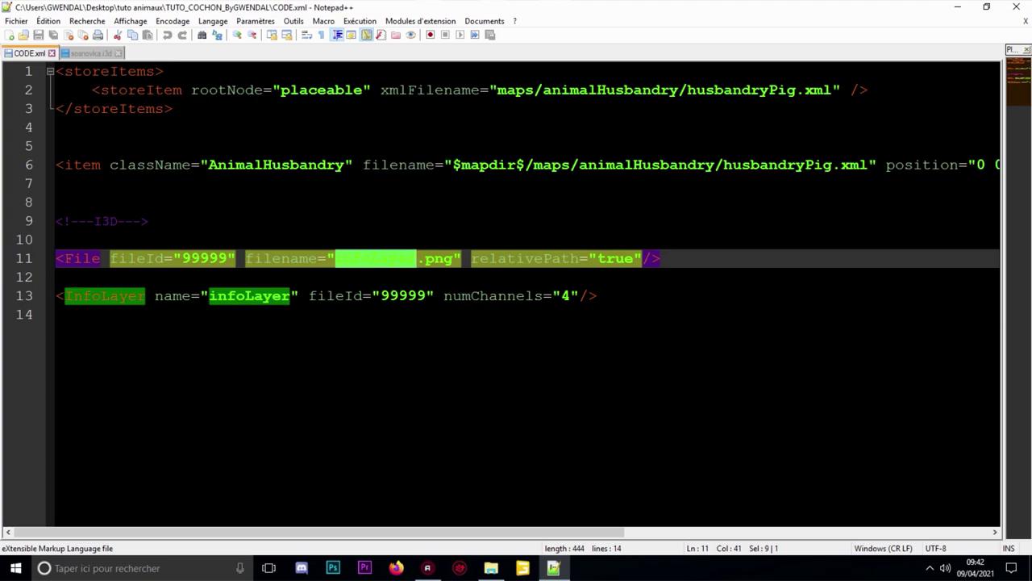
click(81, 54)
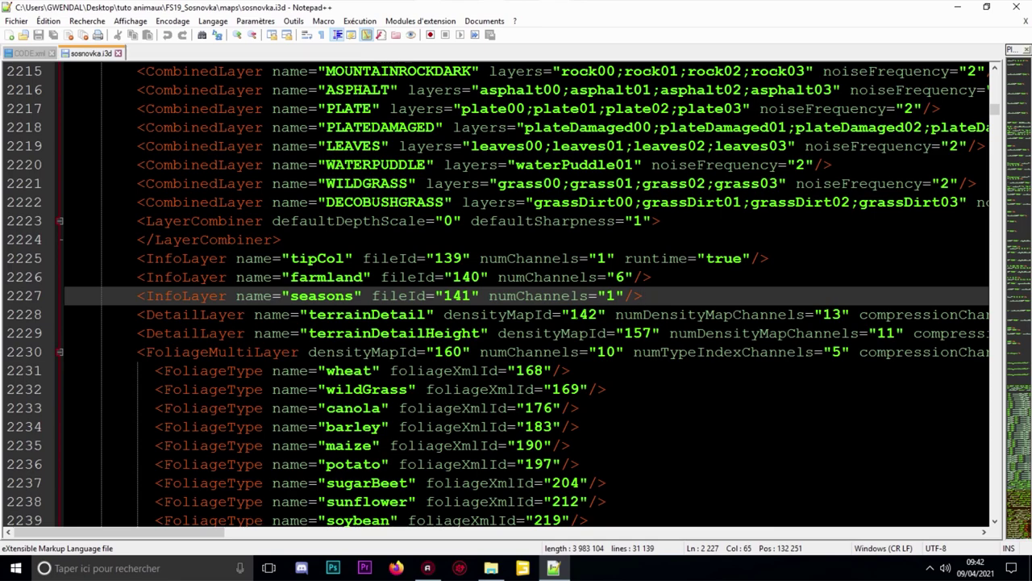
key(Return)
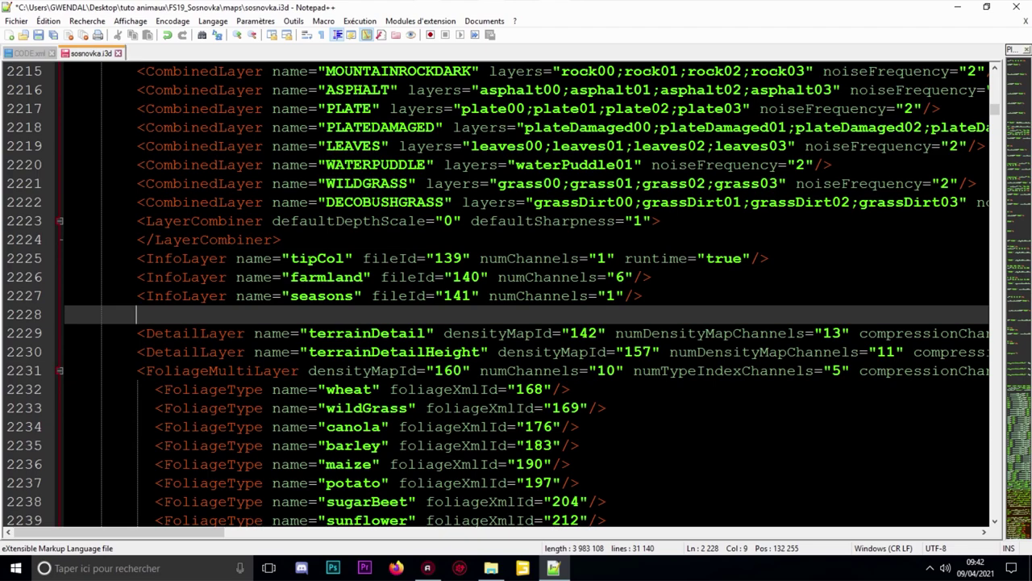
click(311, 258)
click(344, 276)
click(643, 296)
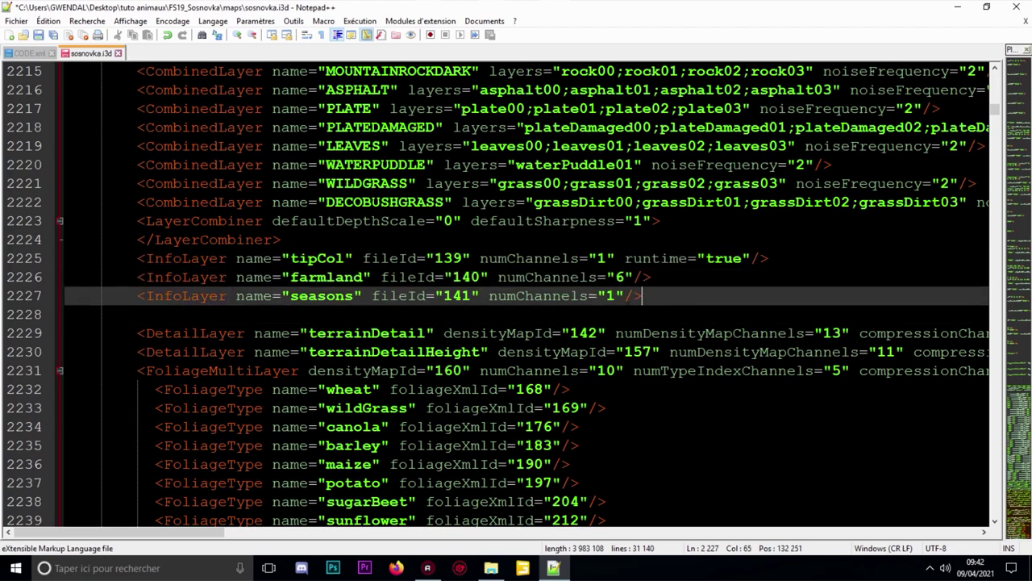
click(137, 315)
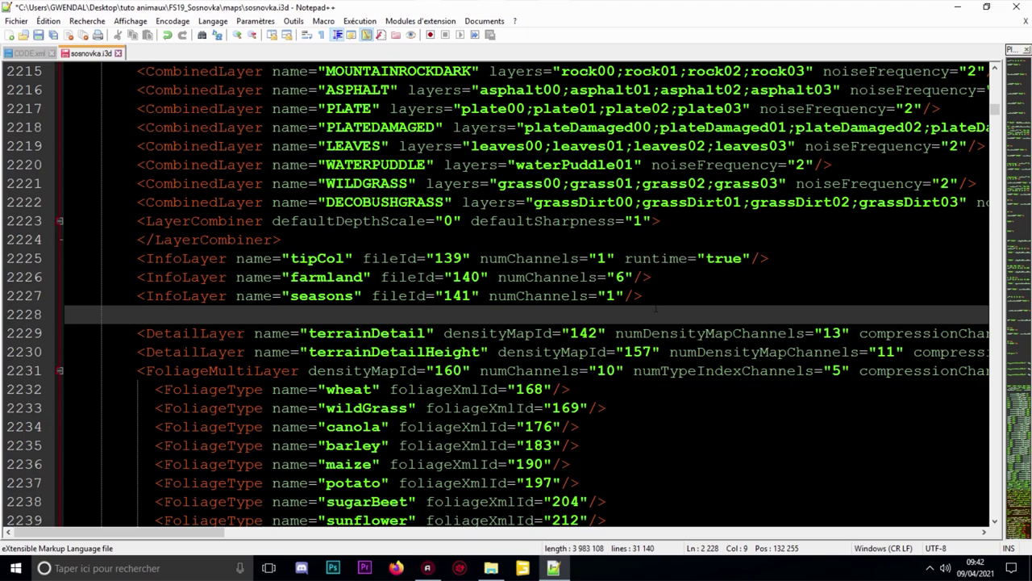
click(182, 296)
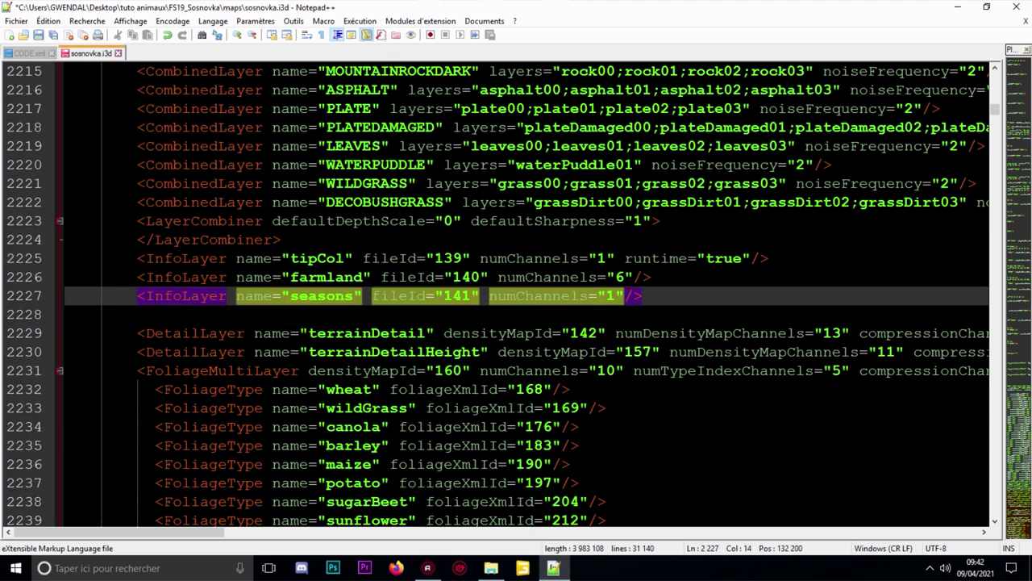
click(226, 333)
click(196, 312)
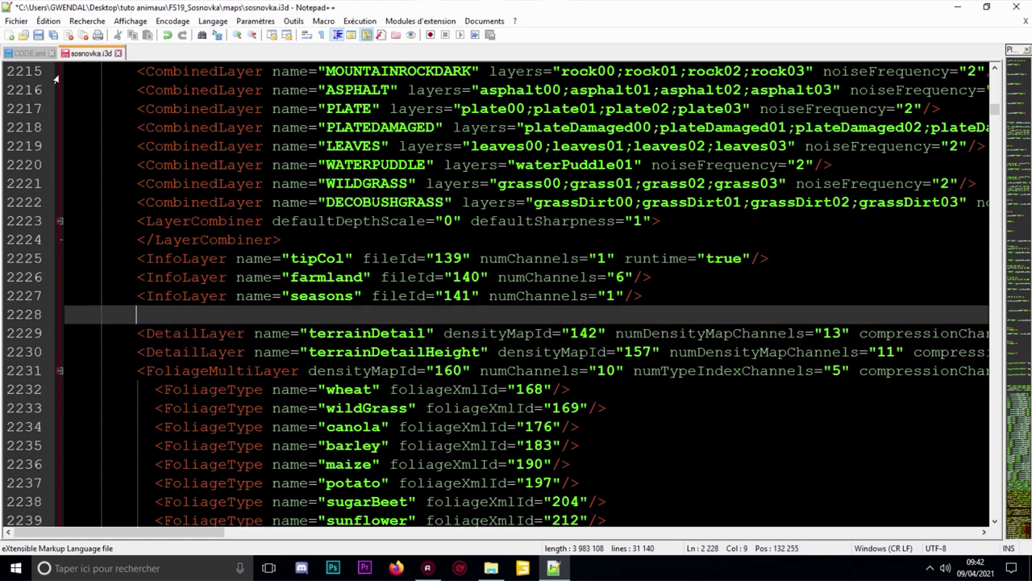
Copy the InfoLayer line named infoLayer (fileId 99999, numChannels 4) from CODE.xml into the empty line below seasons in sosnovka.i3d
click(31, 53)
click(382, 329)
click(637, 279)
drag(648, 294, 56, 295)
key(ctrl+c)
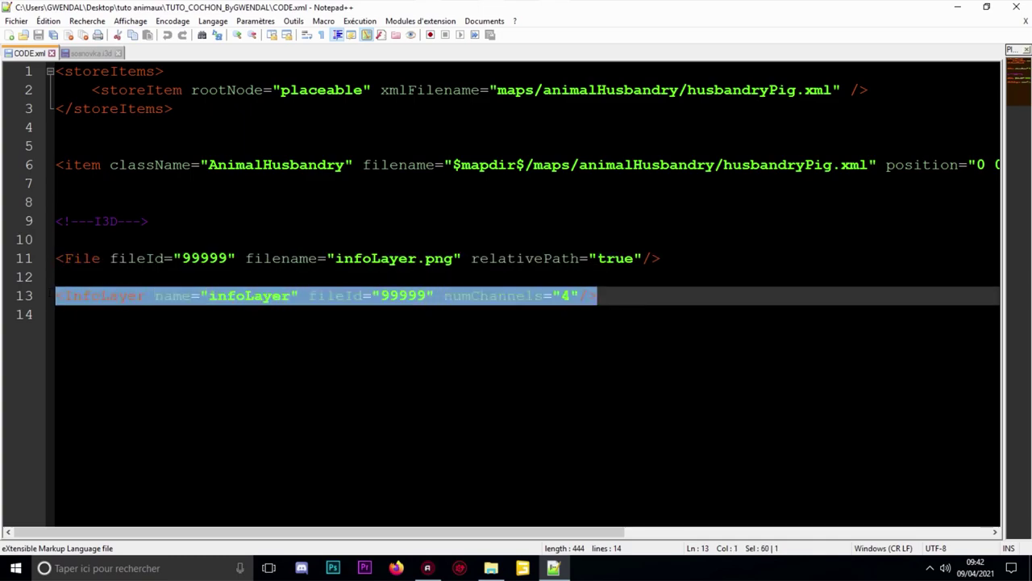
right_click(299, 303)
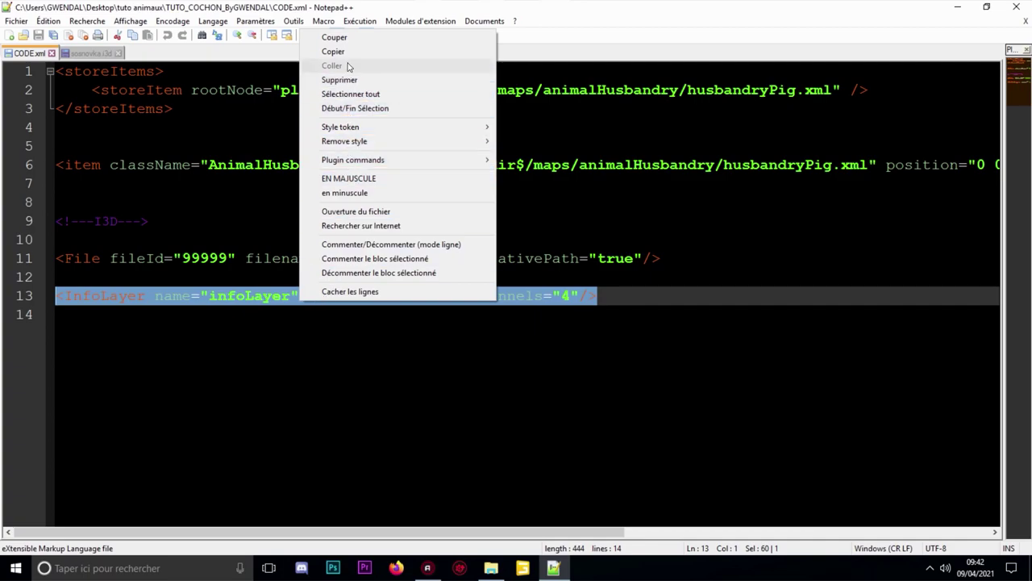
click(346, 53)
click(91, 54)
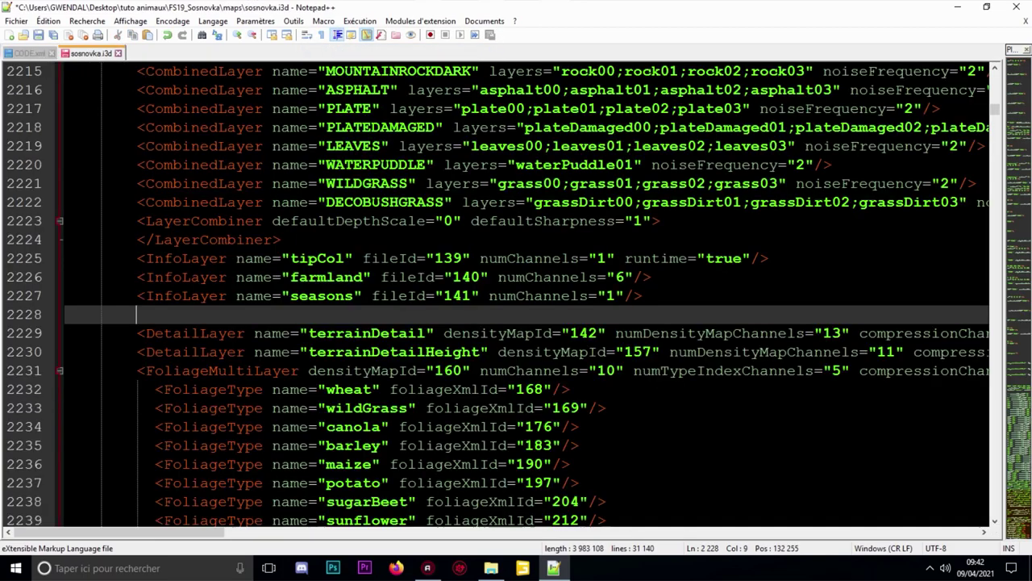
right_click(170, 314)
click(203, 78)
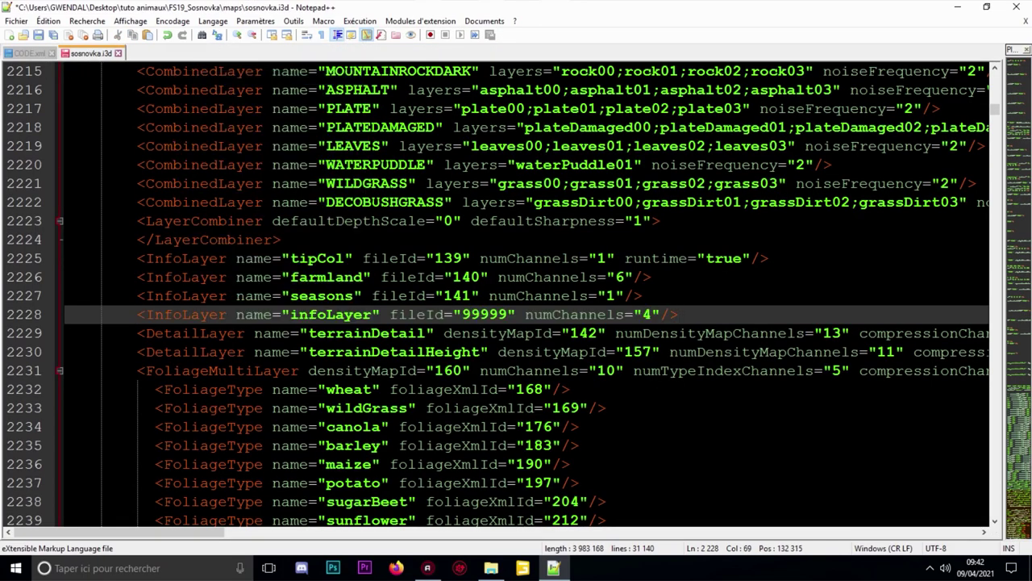
Check the added infoLayer line and its fileId against the neighbouring InfoLayer and DetailLayer lines
click(207, 258)
click(207, 277)
click(207, 296)
click(200, 315)
click(199, 333)
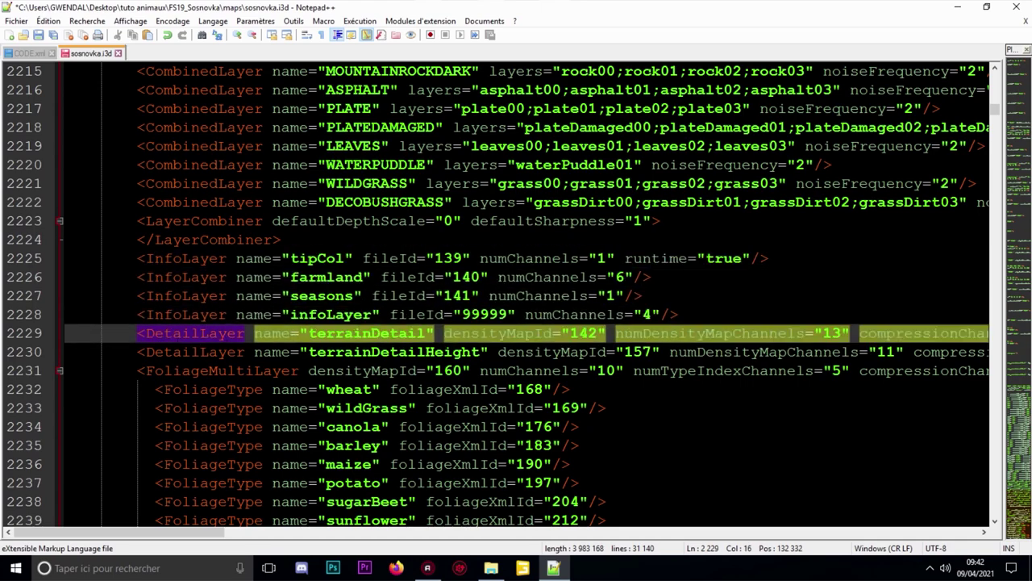
click(416, 315)
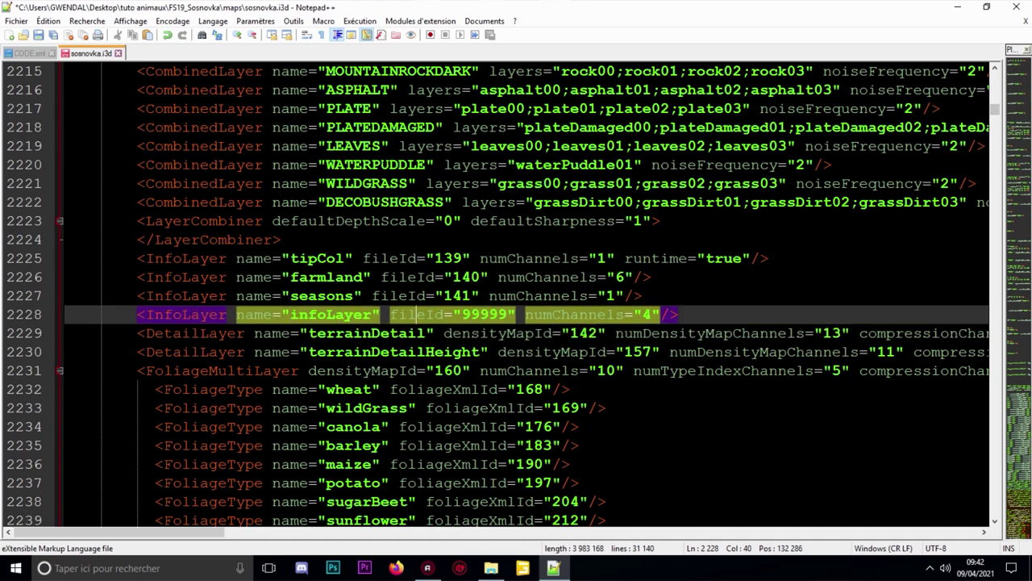
Insert an empty line directly below the opening Files tag at the start of sosnovka.i3d
drag(995, 113, 917, 75)
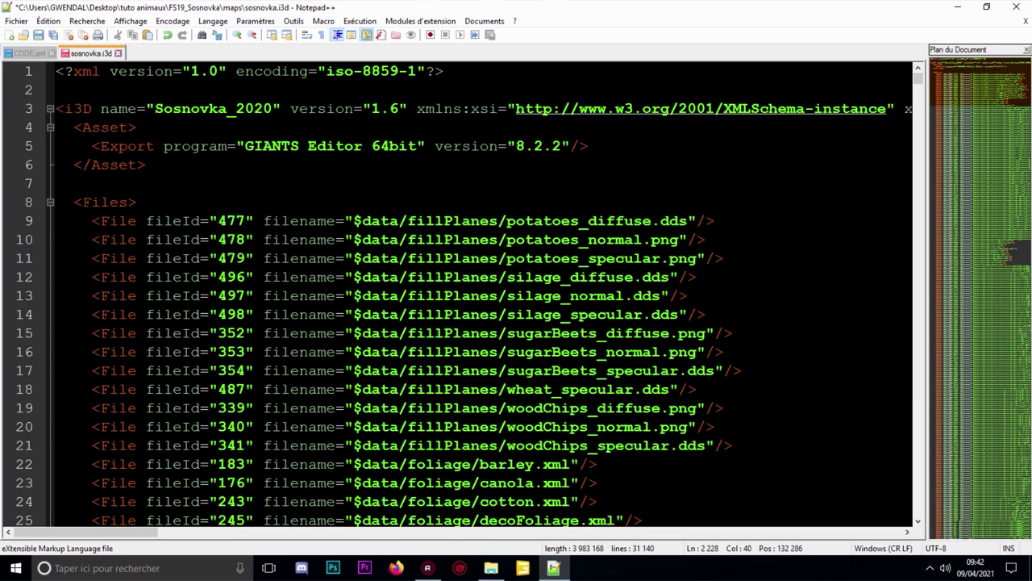
click(151, 203)
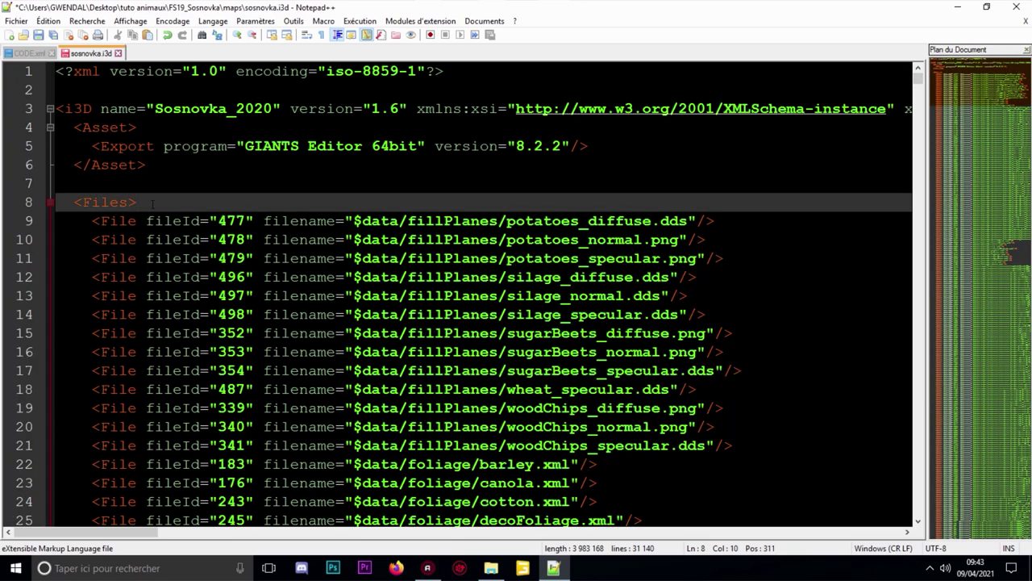
key(Return)
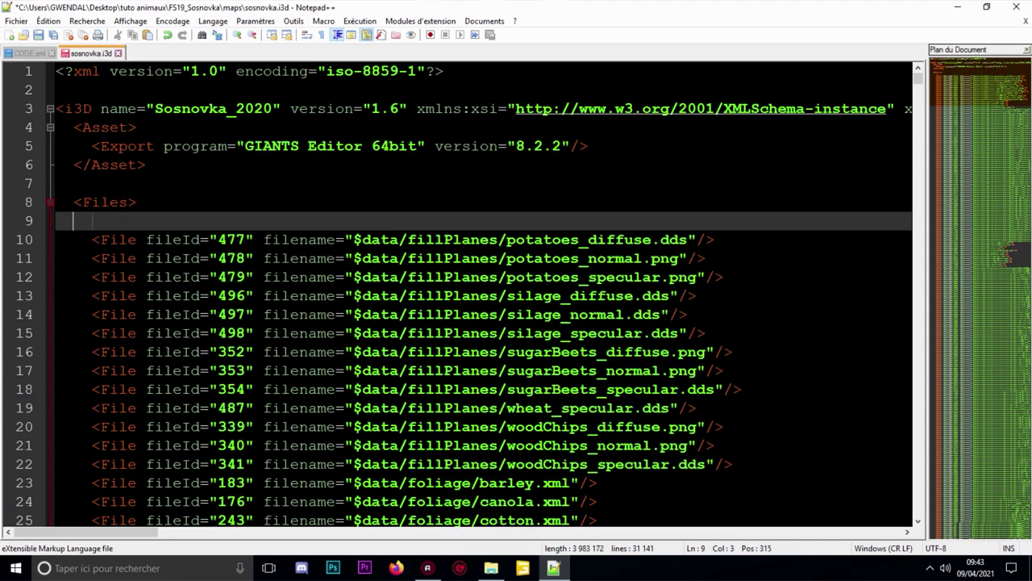
Copy the infoLayer.png File line with fileId 99999 from CODE.xml into the empty line under Files and align its indentation
click(24, 53)
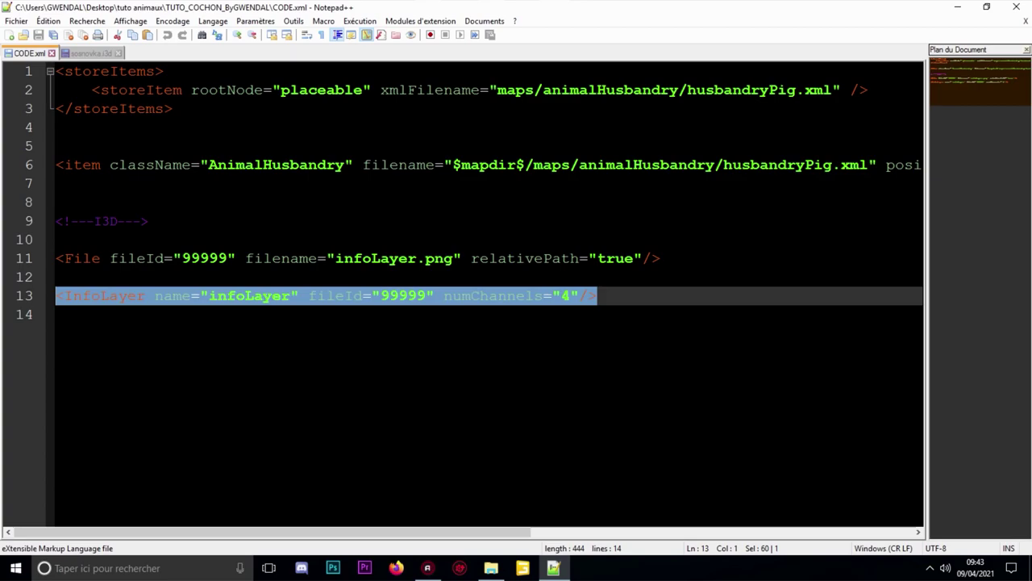
click(40, 259)
key(ctrl+c)
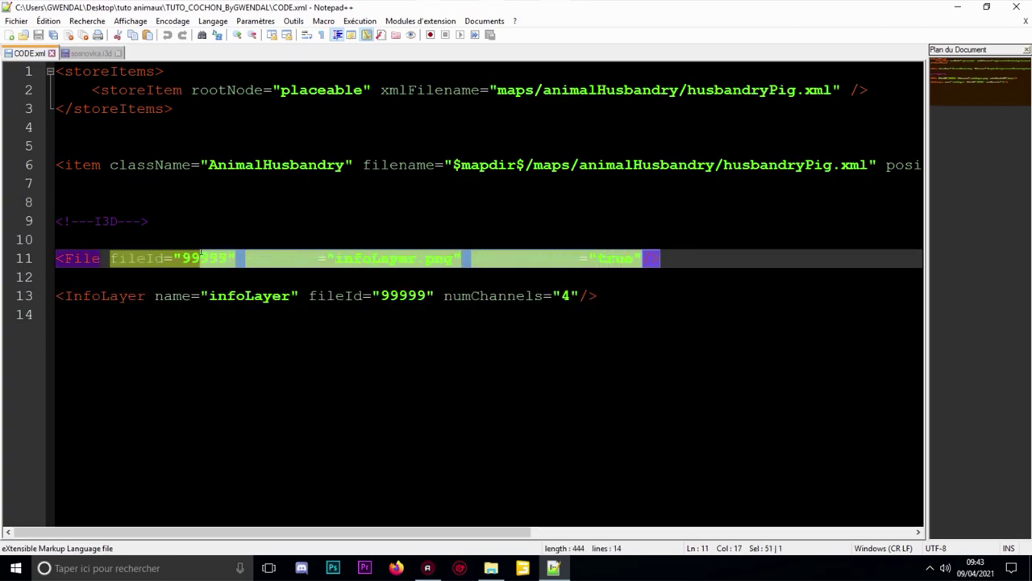
right_click(72, 256)
click(113, 279)
click(89, 53)
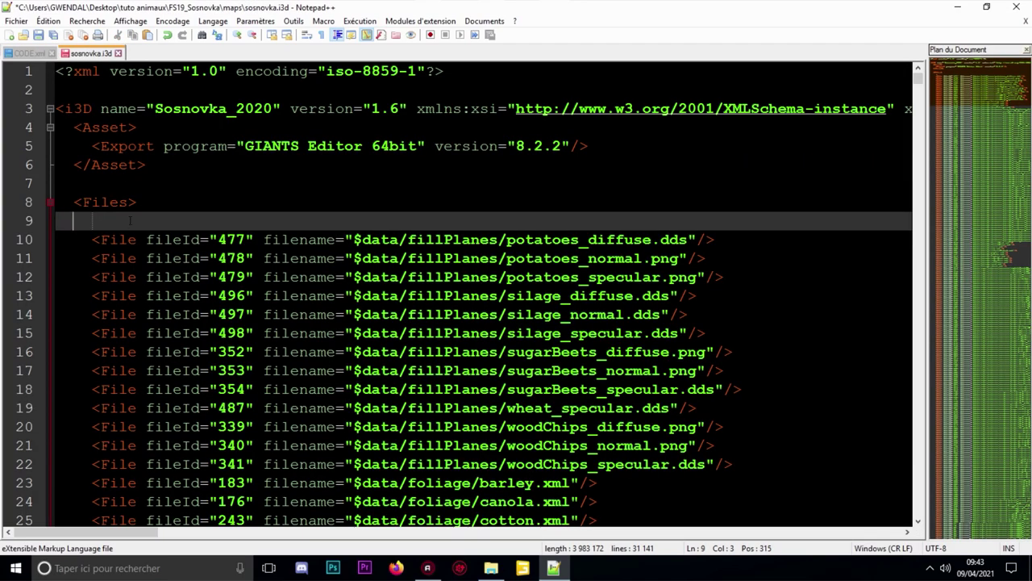
right_click(129, 220)
click(170, 258)
click(78, 225)
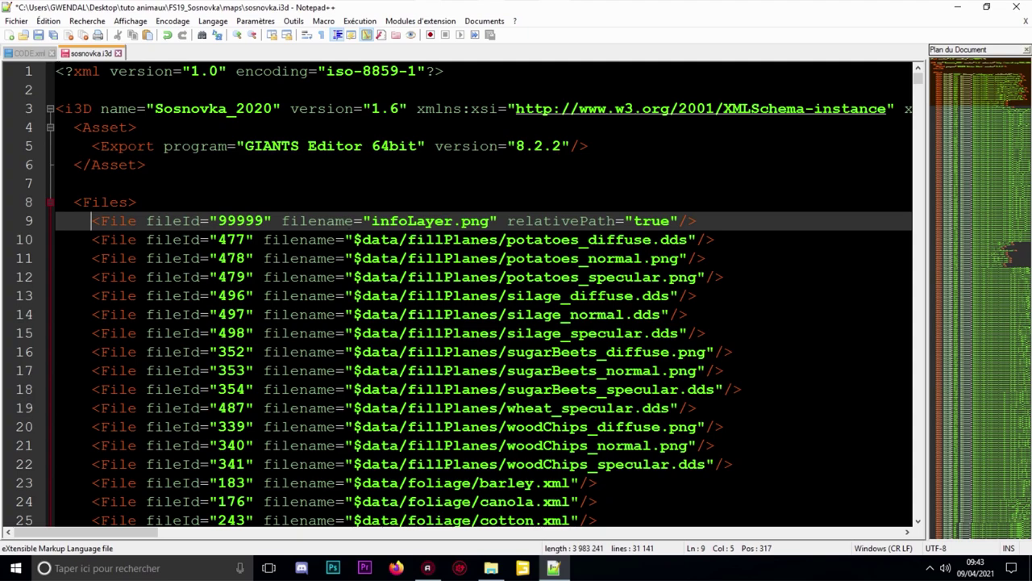
Save and close sosnovka.i3d, and minimize the editor to return to the maps folder
click(38, 35)
click(118, 53)
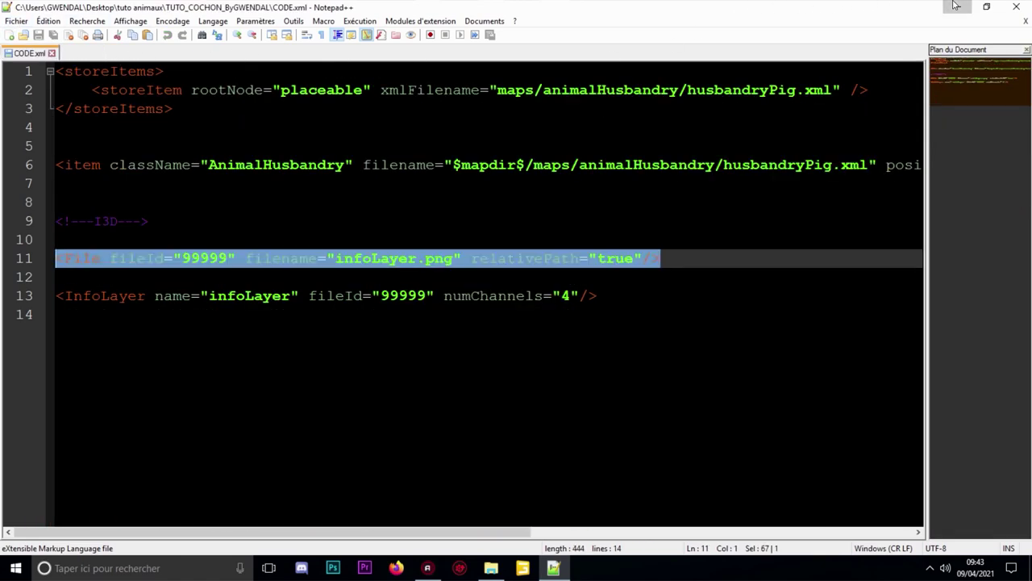
click(957, 7)
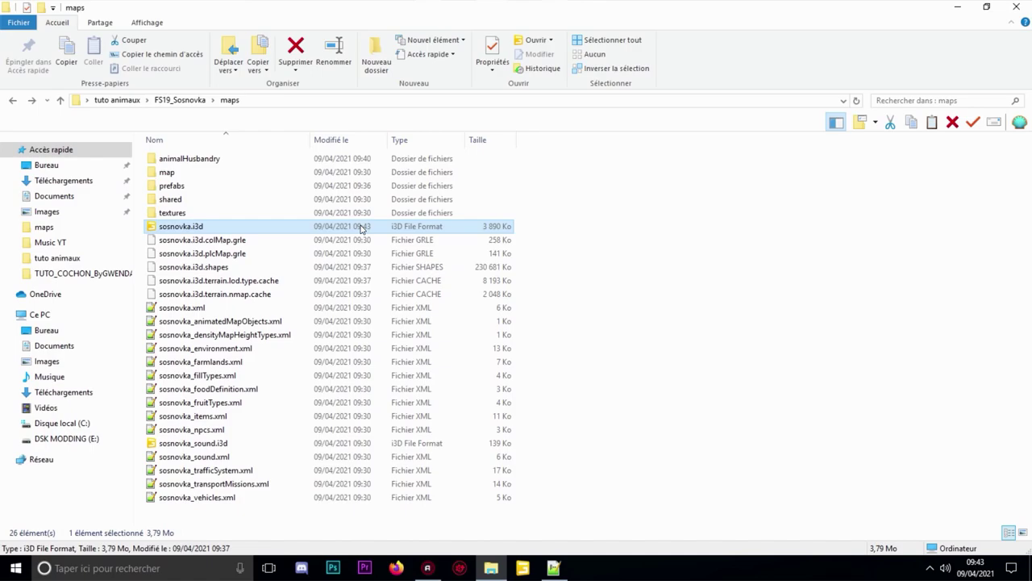
Copy infoLayer.grle from the pig tutorial folder and return to the tuto animaux folder
click(117, 100)
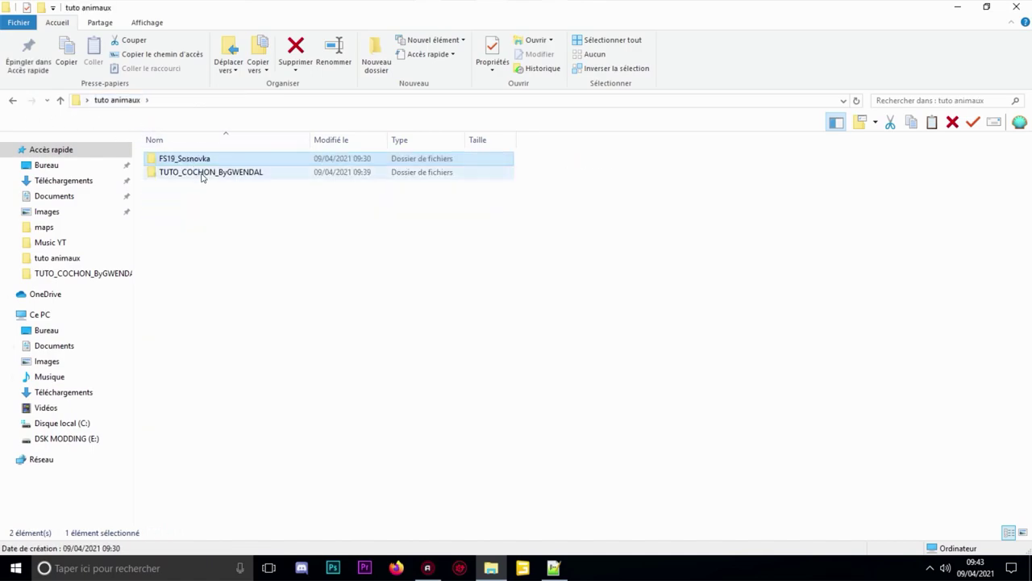
double_click(203, 173)
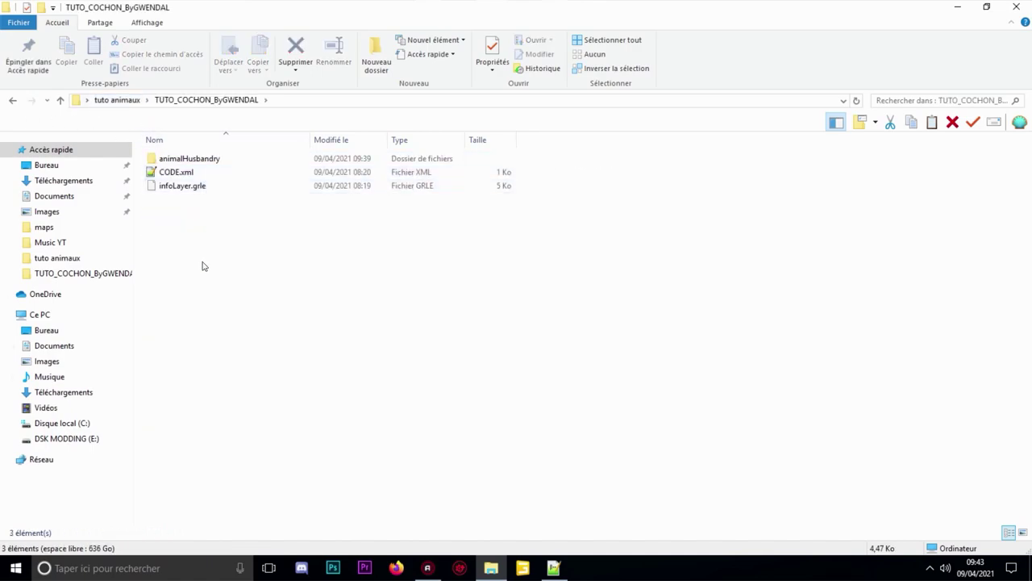
click(188, 192)
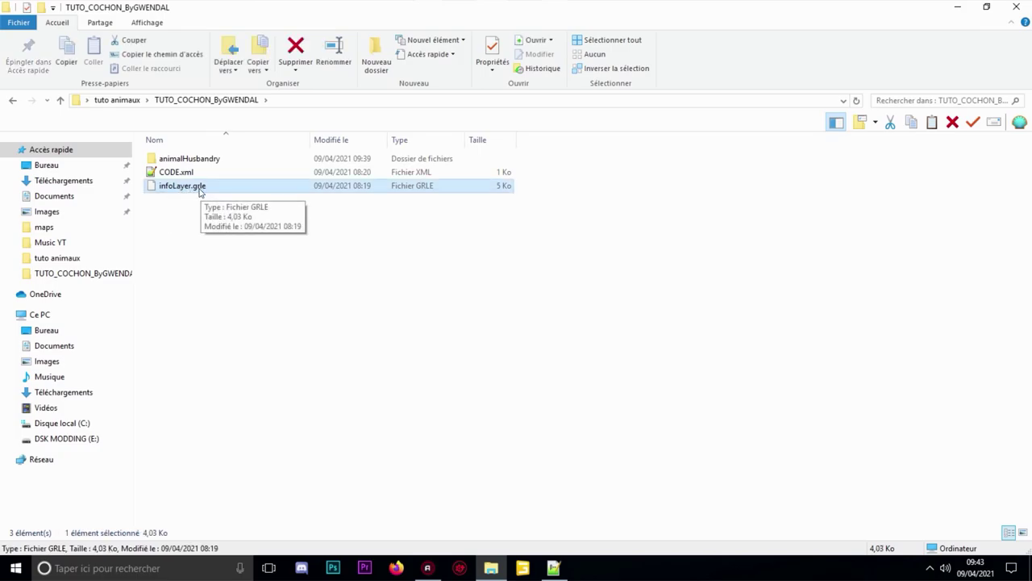
right_click(201, 192)
click(234, 384)
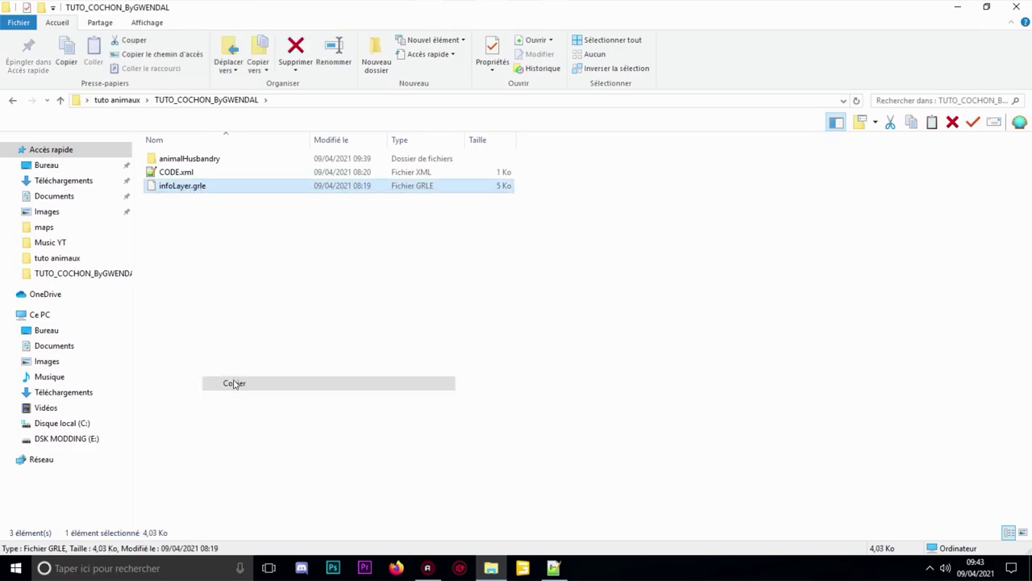
click(13, 102)
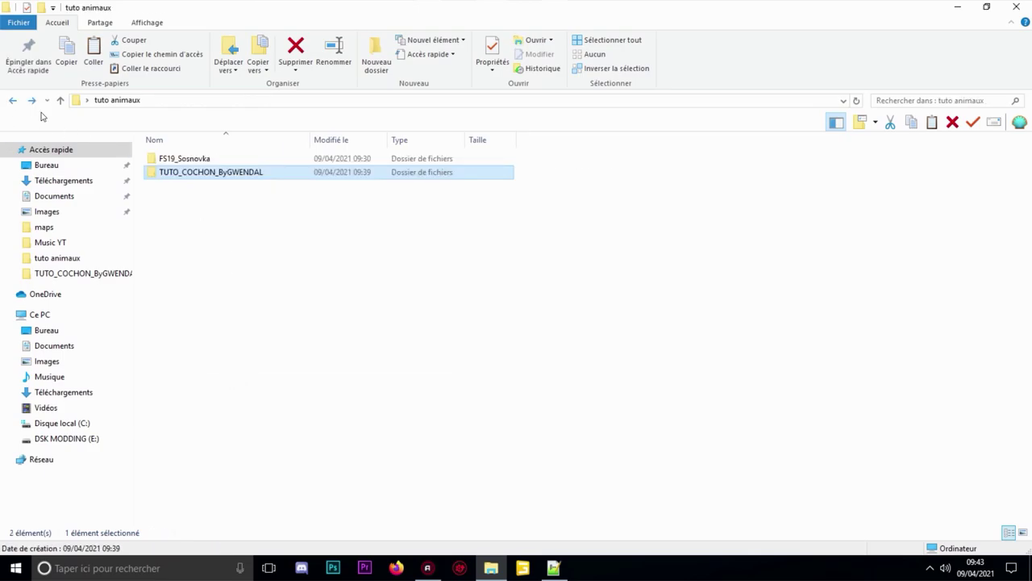
Paste the copied infoLayer.grle file into the maps folder of FS19_Sosnovka
double_click(171, 159)
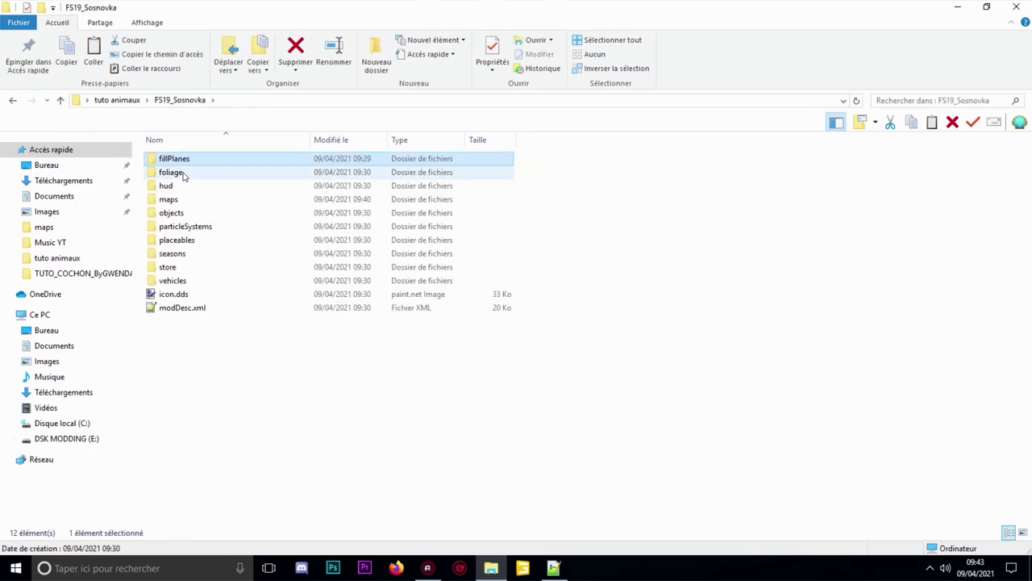
double_click(184, 200)
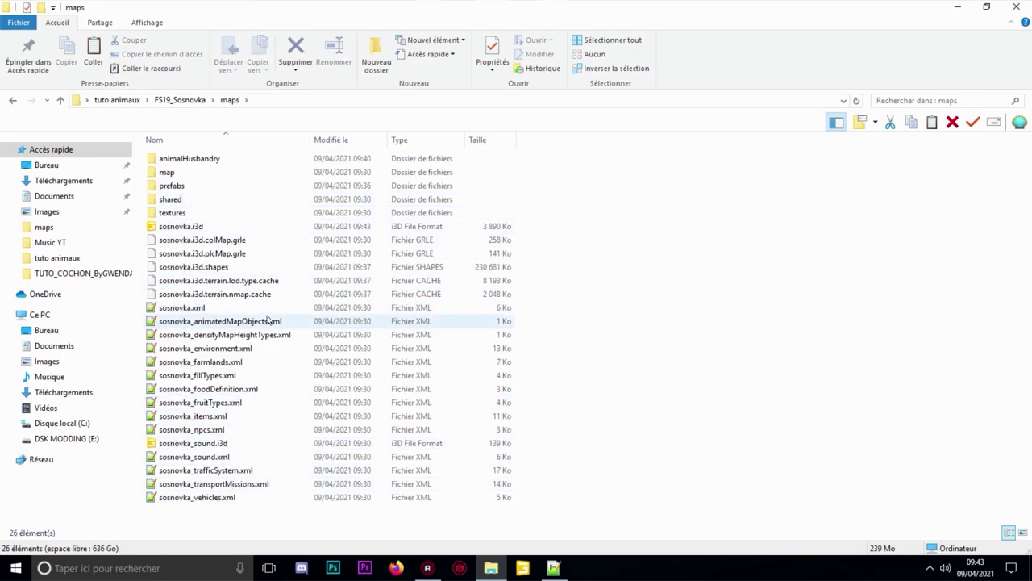
right_click(209, 513)
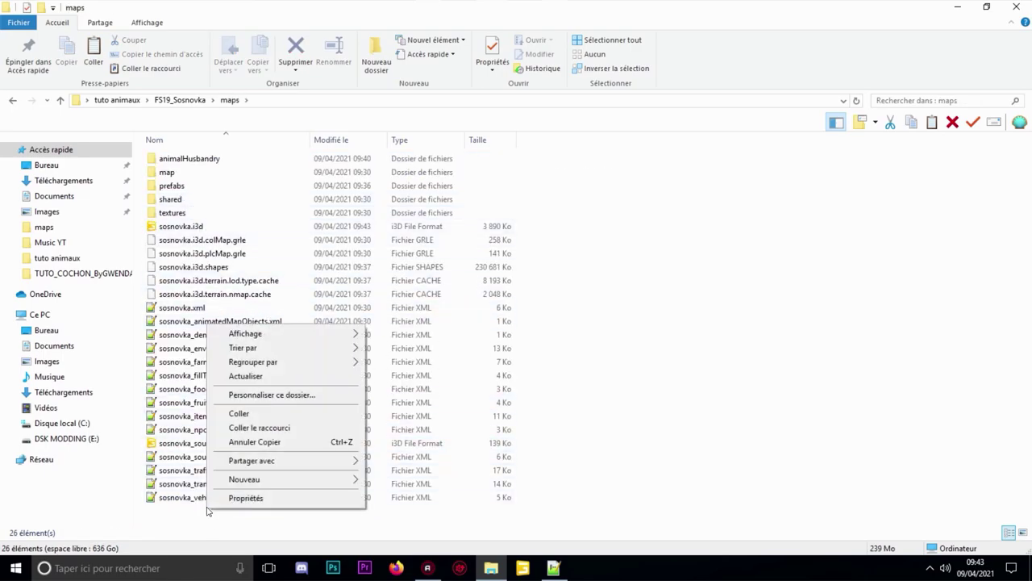
click(232, 412)
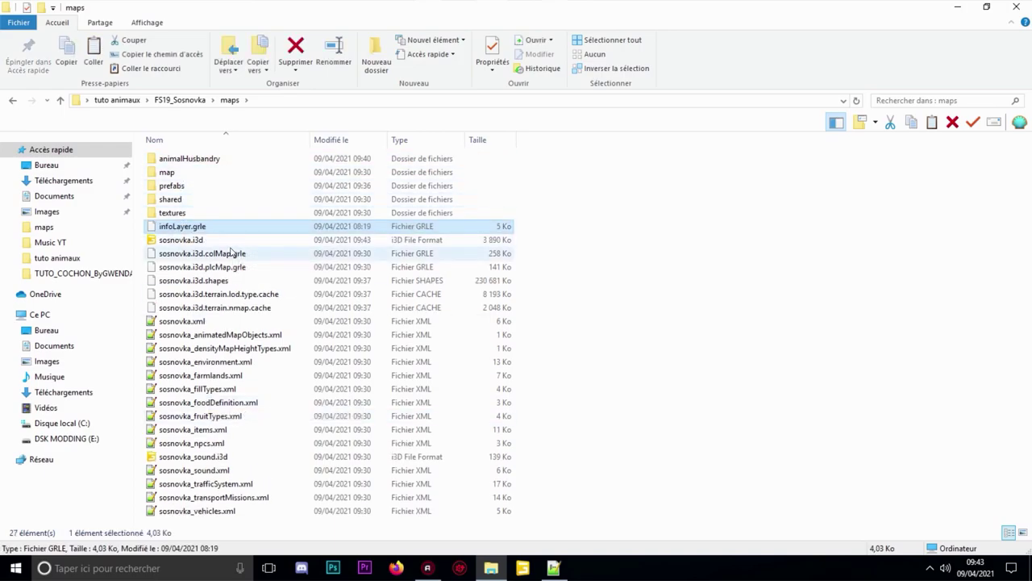
click(740, 229)
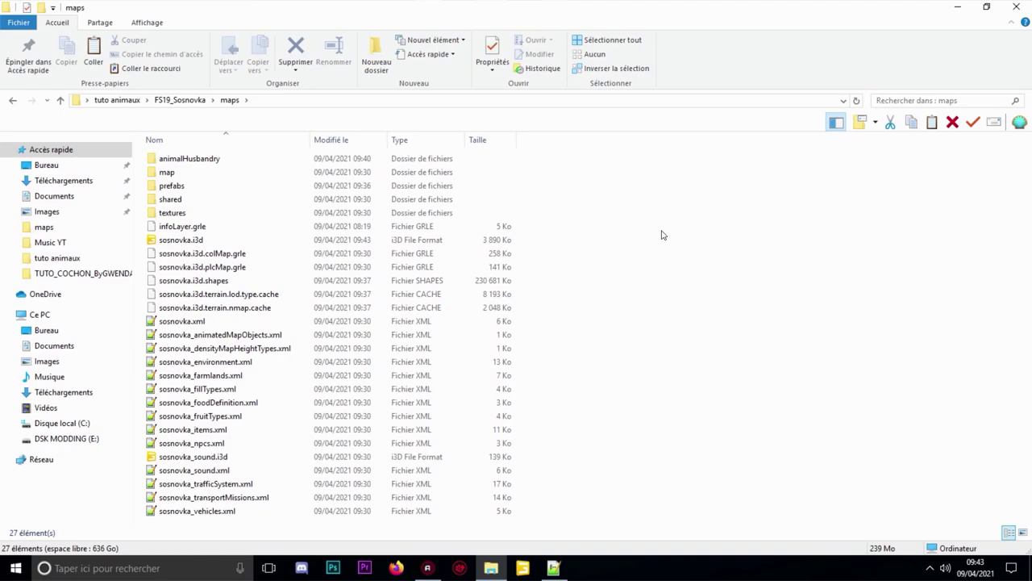
Open sosnovka.i3d in Notepad++ and search for farmland to locate the infoLayer entry among the InfoLayer lines
click(161, 239)
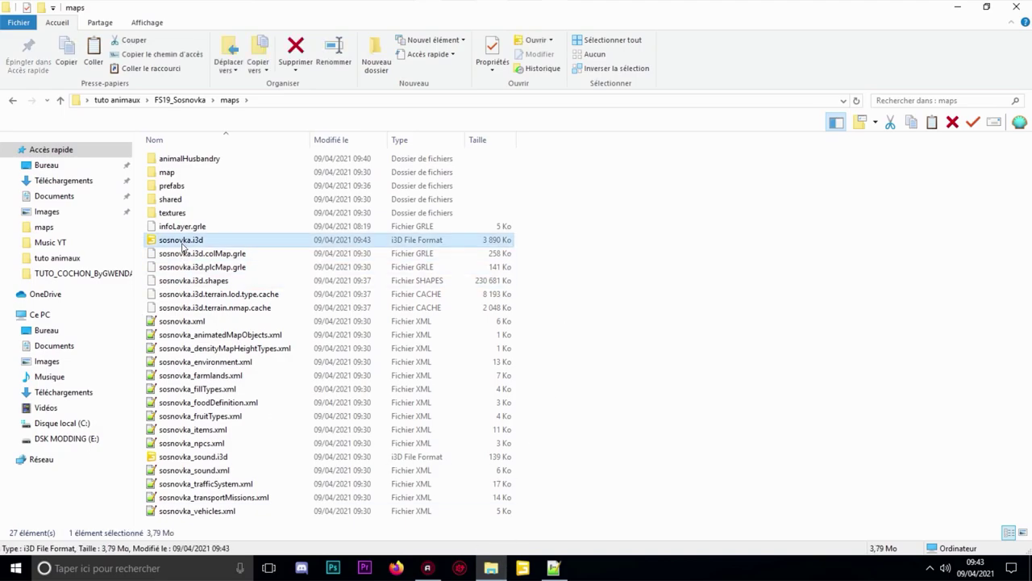
right_click(149, 240)
click(239, 267)
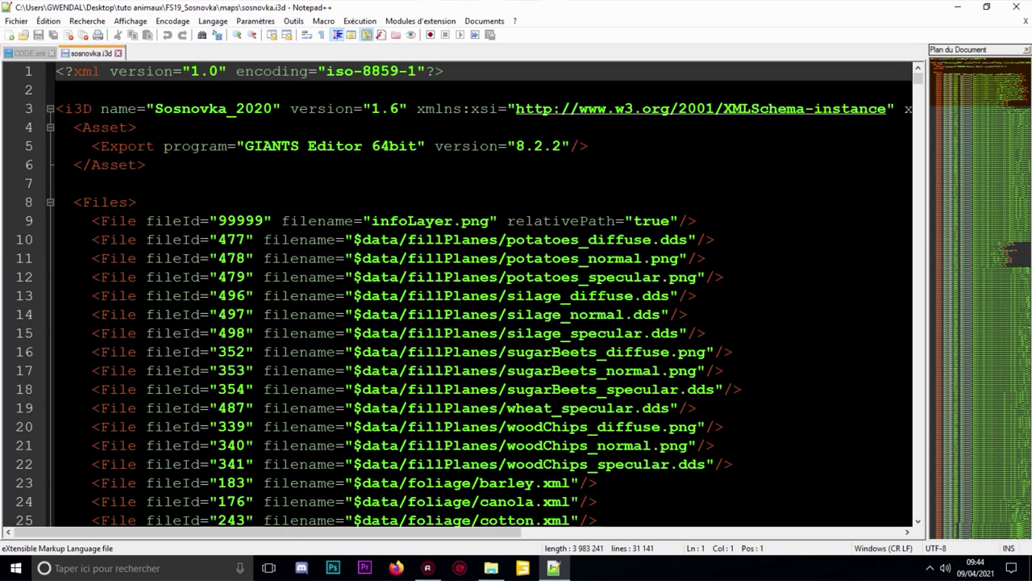
key(ctrl+f)
key(Return)
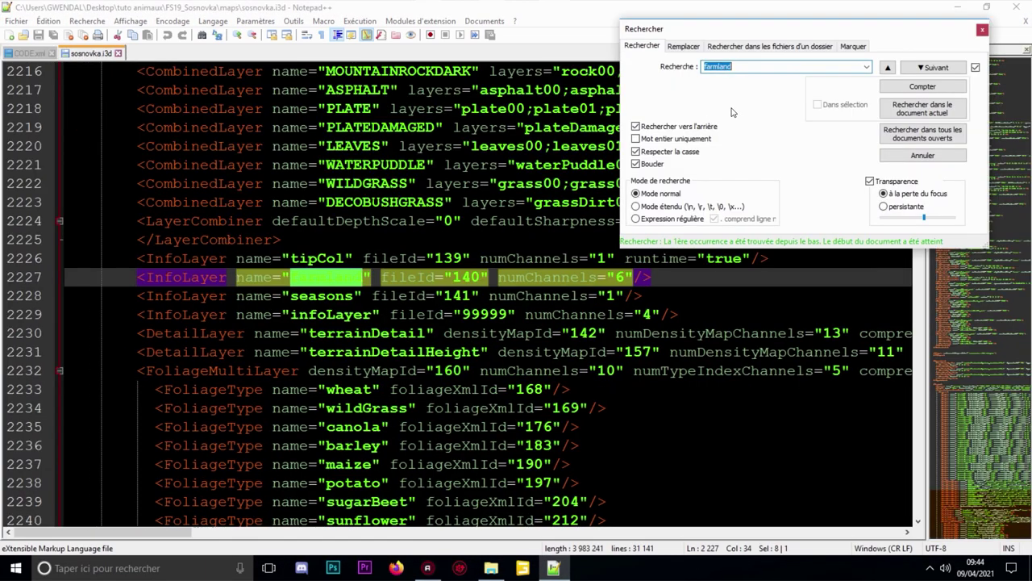
right_click(598, 85)
click(416, 314)
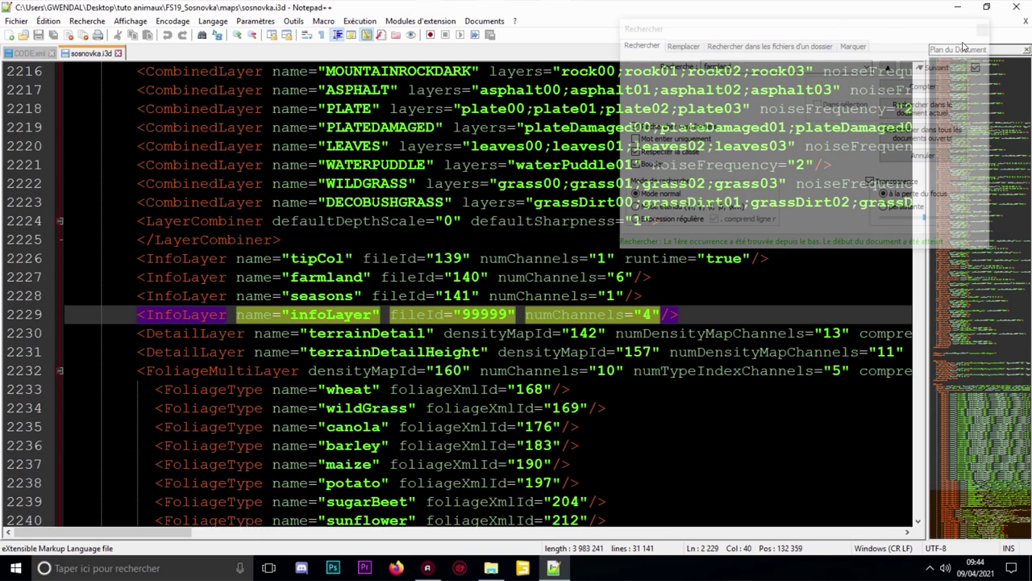
click(702, 311)
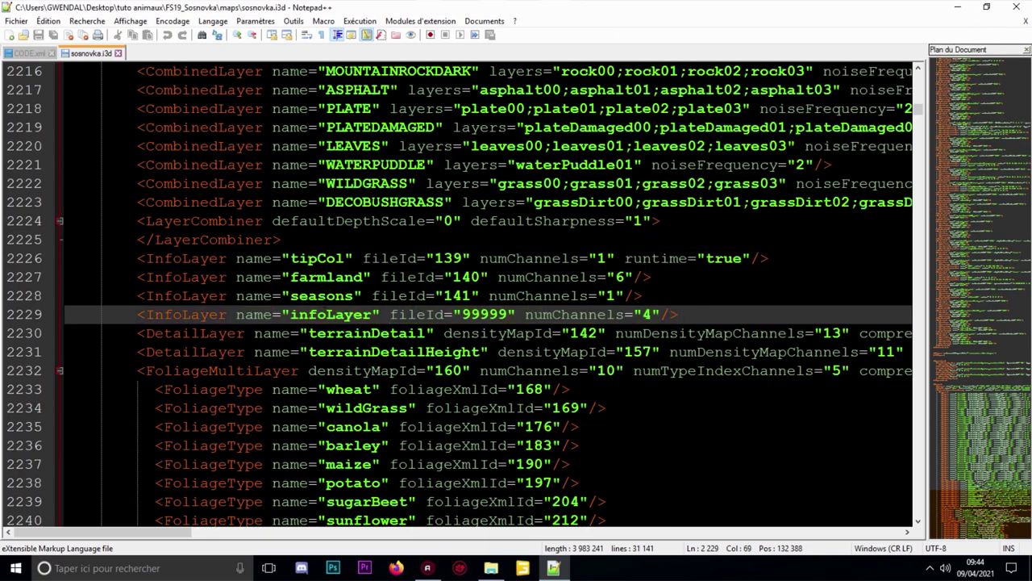
Compare the fileId of the infoLayer entry with that of the infoLayer.png line under Files
drag(137, 315, 522, 336)
click(692, 318)
drag(799, 309, 137, 317)
click(534, 321)
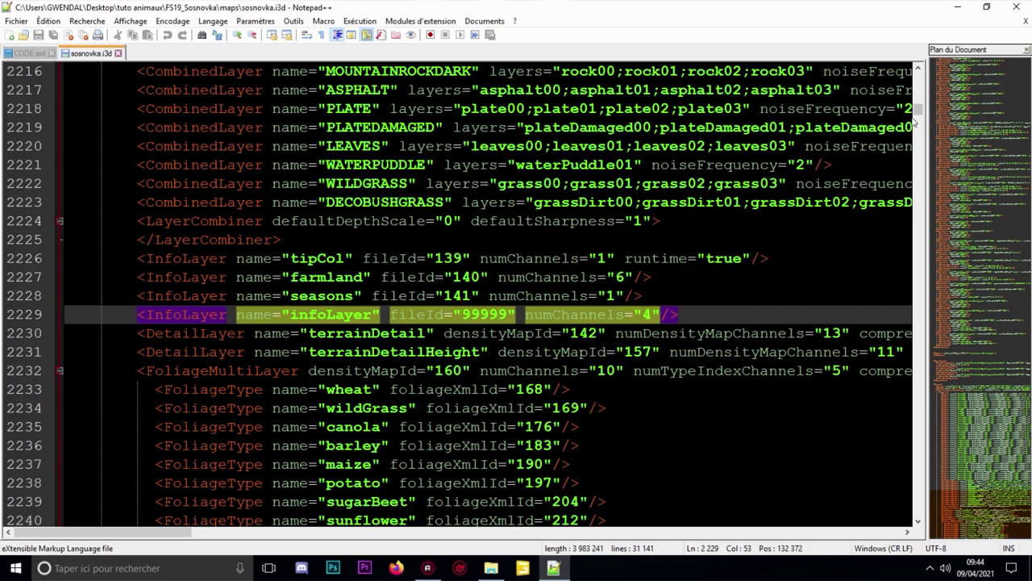
drag(462, 315, 501, 314)
click(532, 316)
drag(918, 109, 918, 78)
drag(698, 221, 92, 221)
click(139, 202)
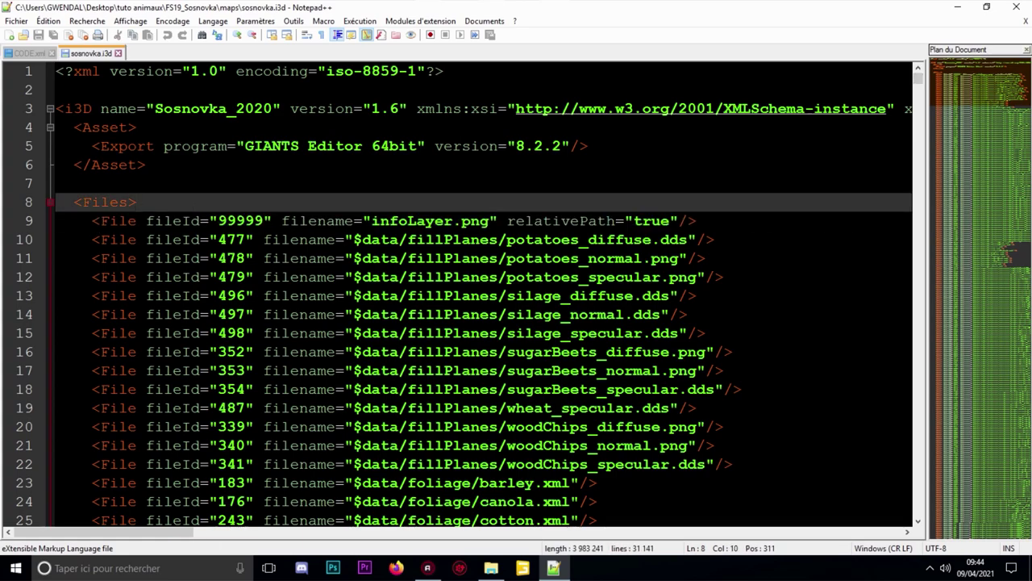
Close sosnovka.i3d in the text editor and open it from the maps folder in GIANTS Editor 8.2.2
click(118, 53)
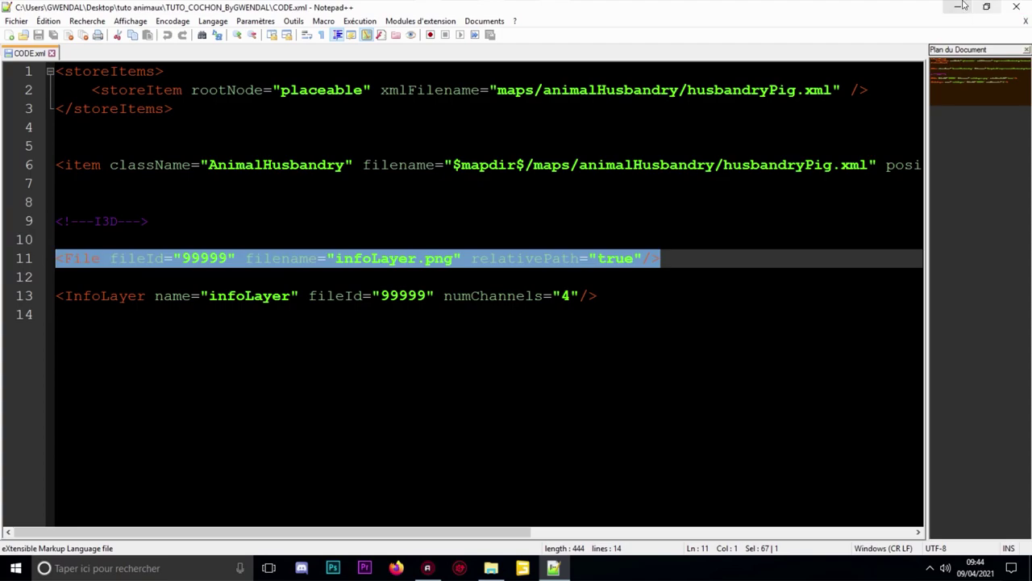
click(958, 5)
click(183, 228)
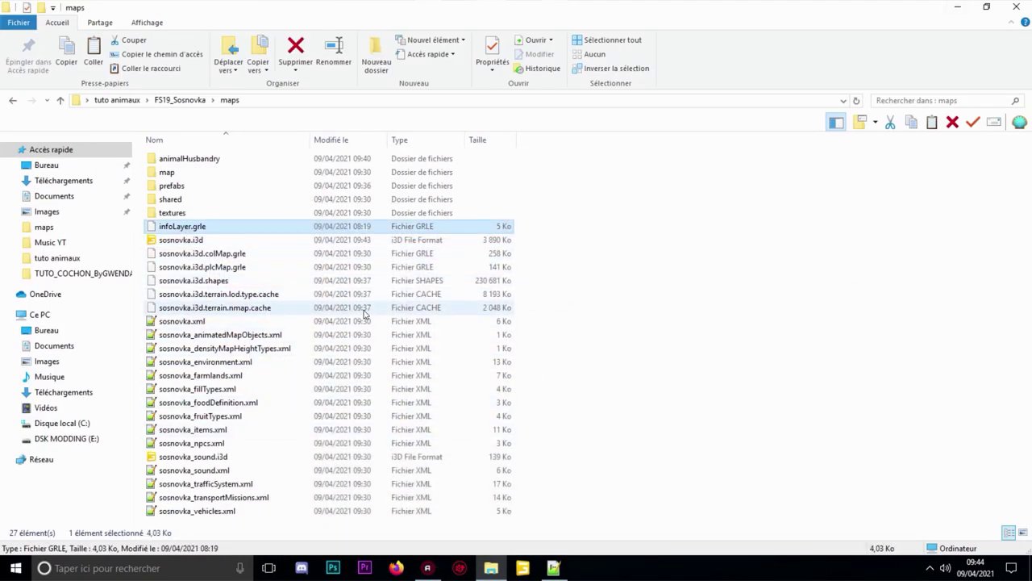
click(593, 303)
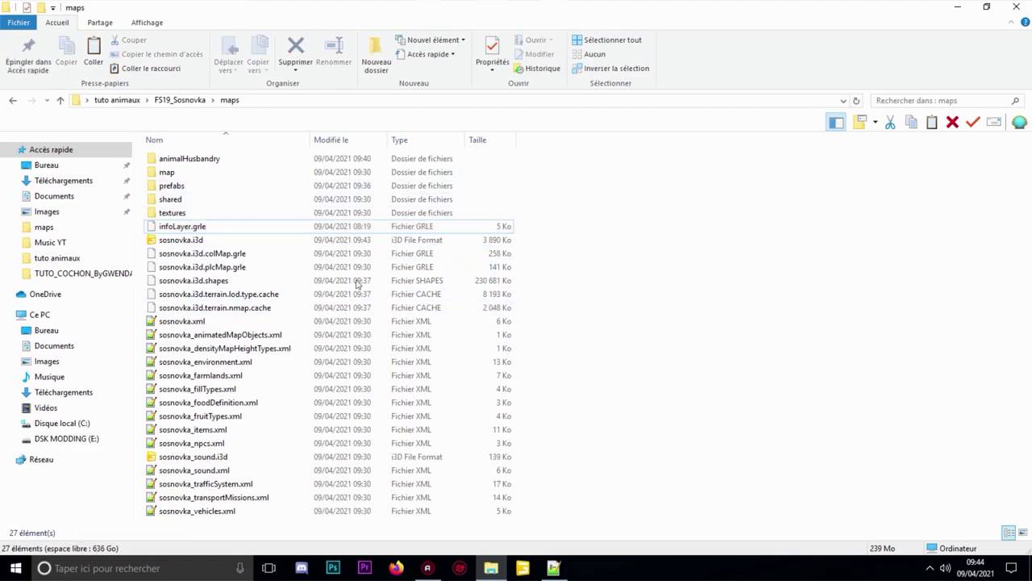
double_click(193, 240)
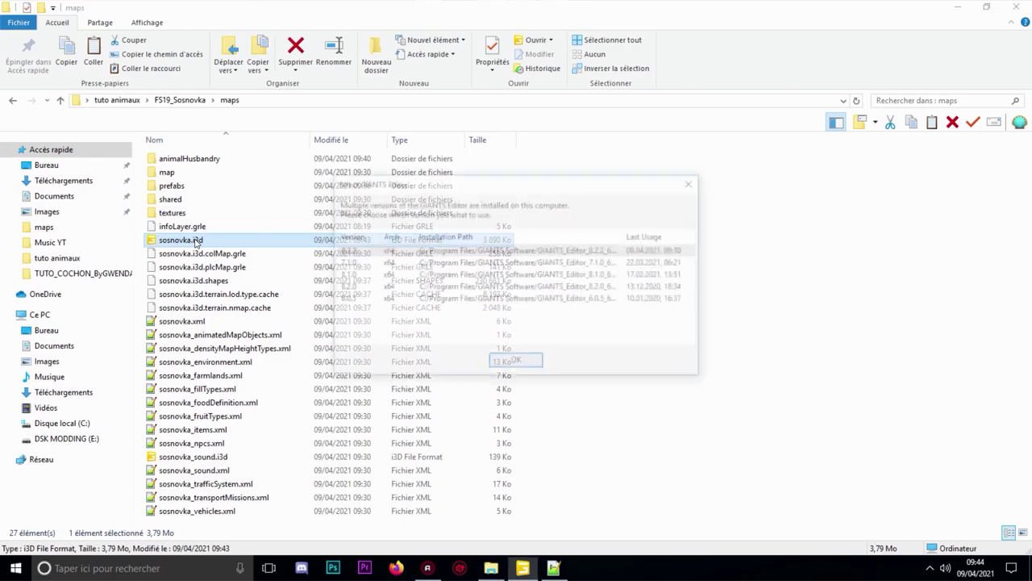
click(526, 363)
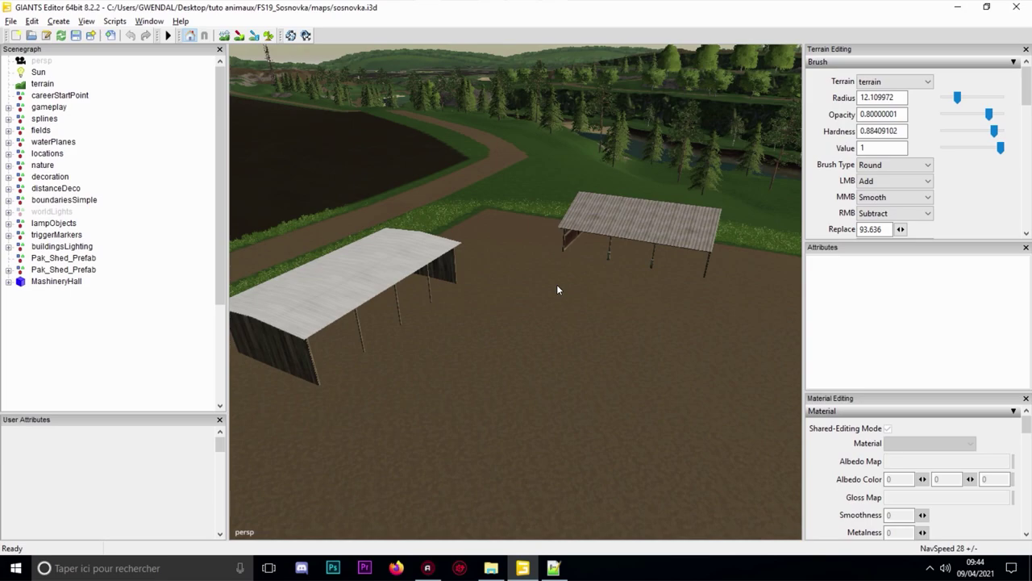
alt+drag(482, 334, 437, 196)
middle_drag(437, 200, 589, 253)
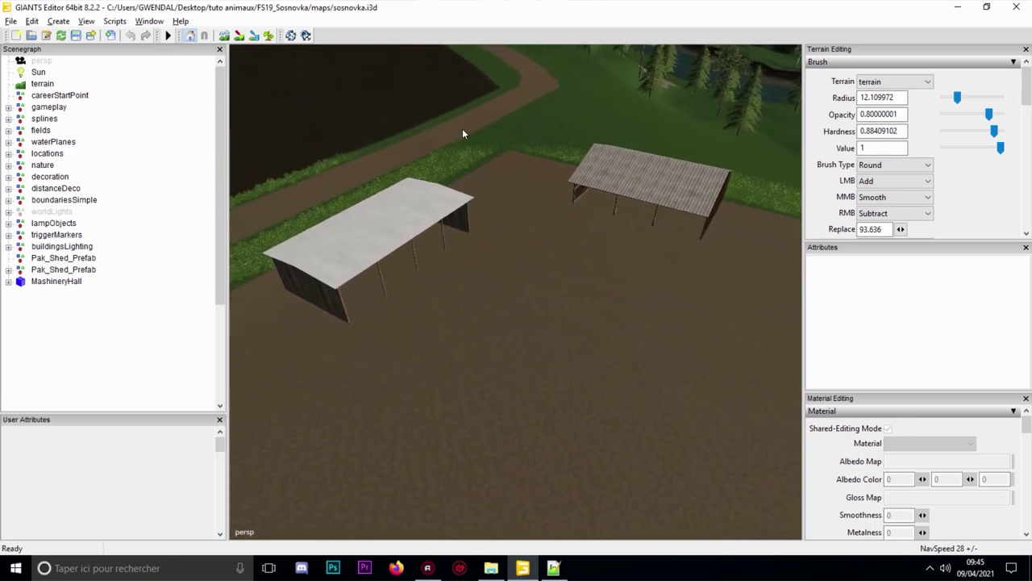
middle_drag(469, 179, 498, 187)
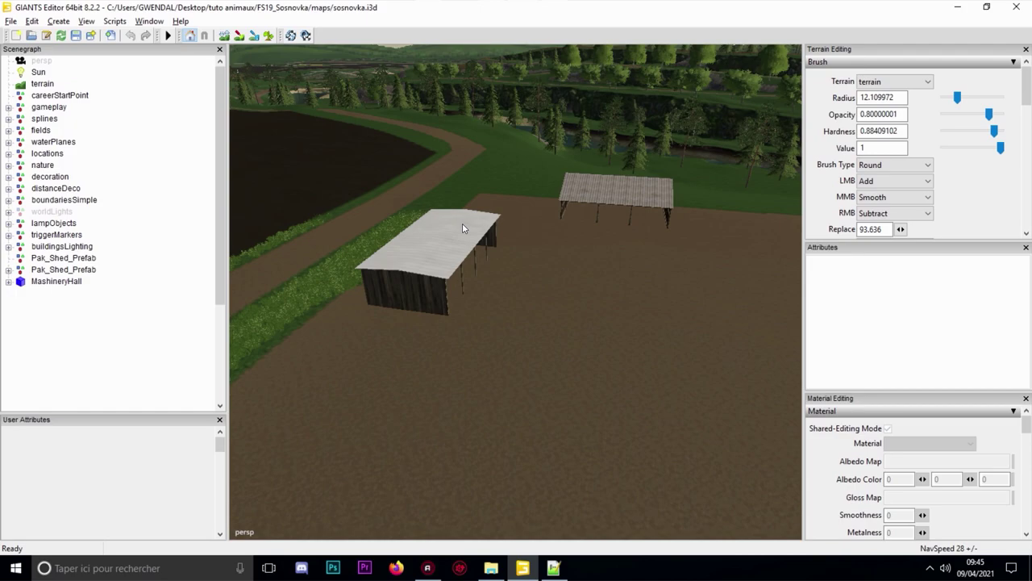
alt+drag(462, 224, 494, 160)
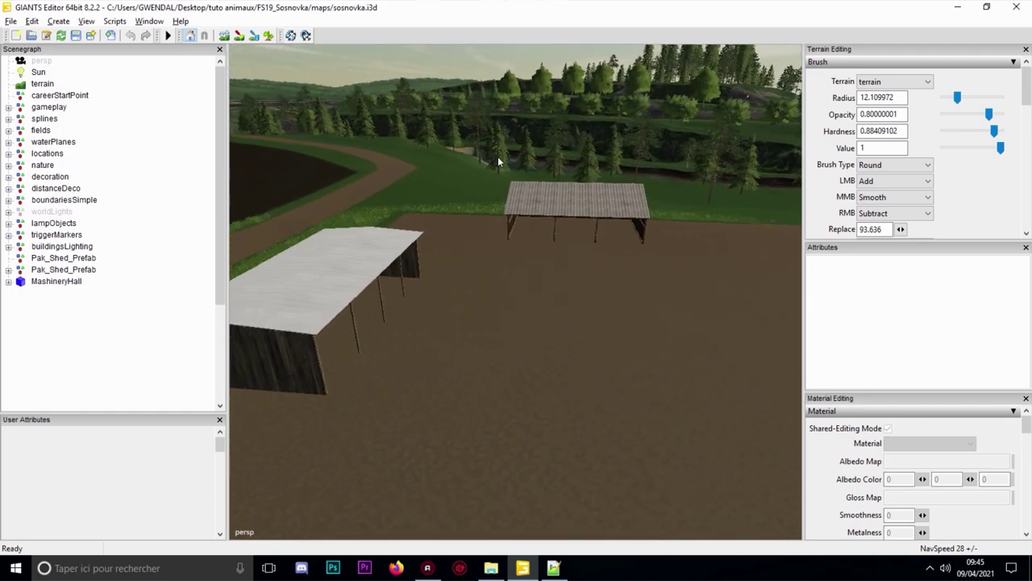
right_drag(493, 164, 635, 193)
right_drag(558, 252, 543, 295)
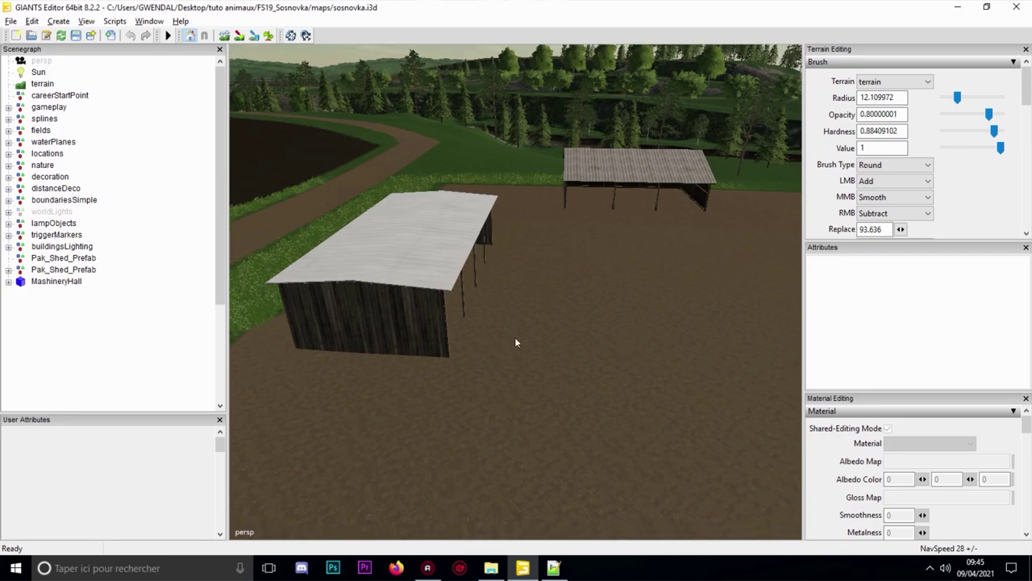
Import husbandryPigLarge.i3d from the maps/animalHusbandry folder into the map scene and review its transform attributes
click(13, 22)
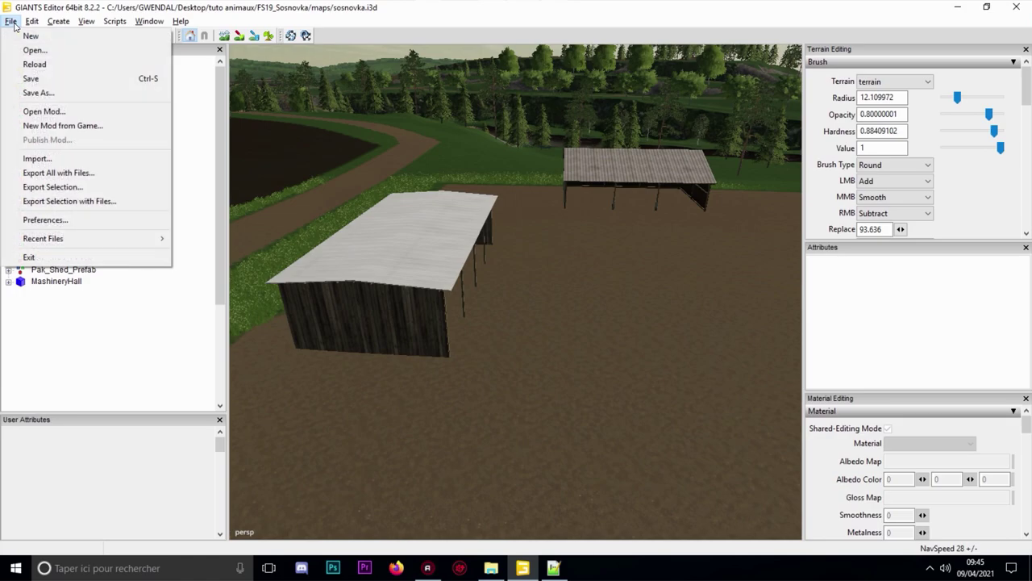
click(89, 162)
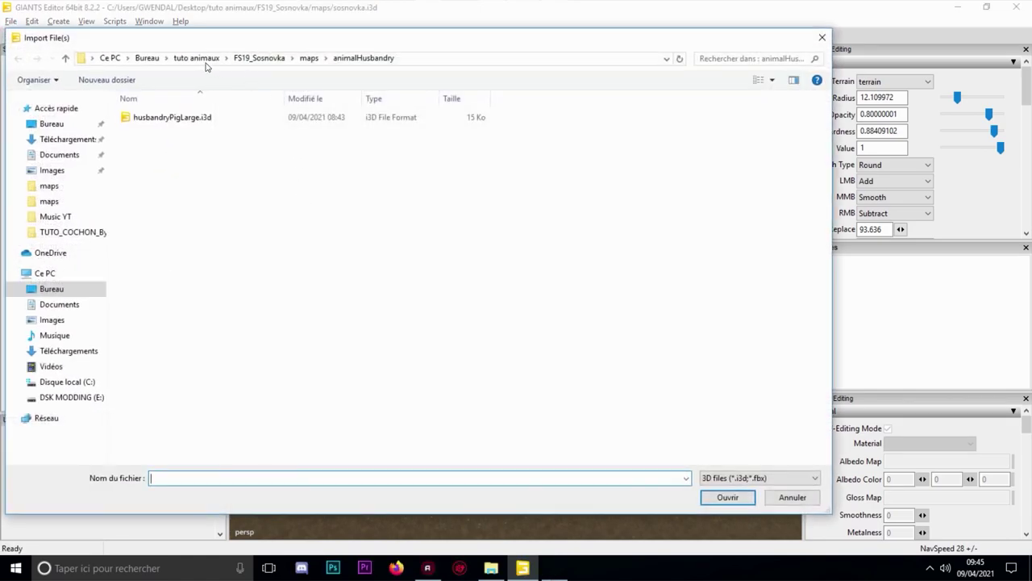
click(308, 59)
click(158, 121)
double_click(155, 120)
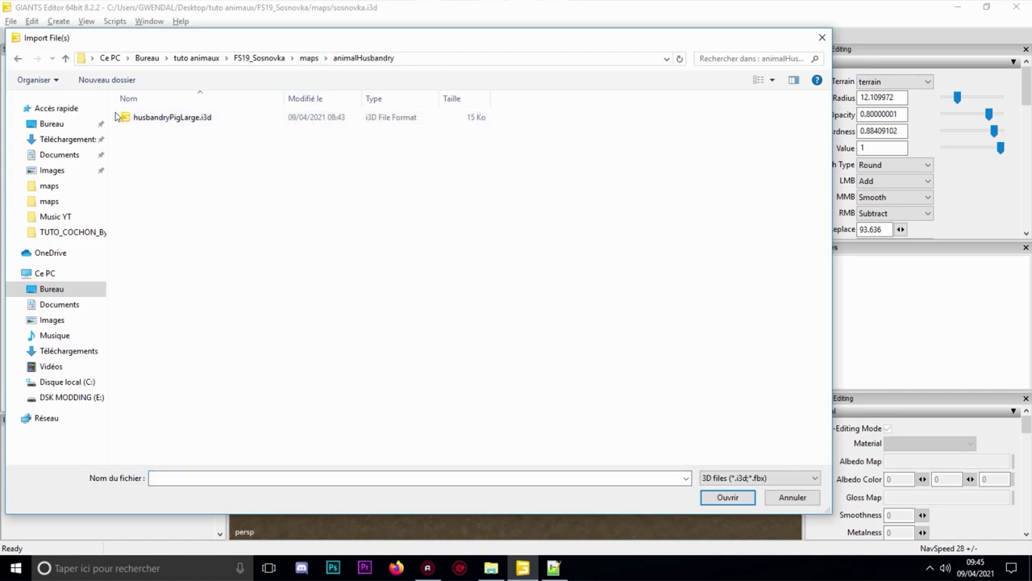
click(307, 59)
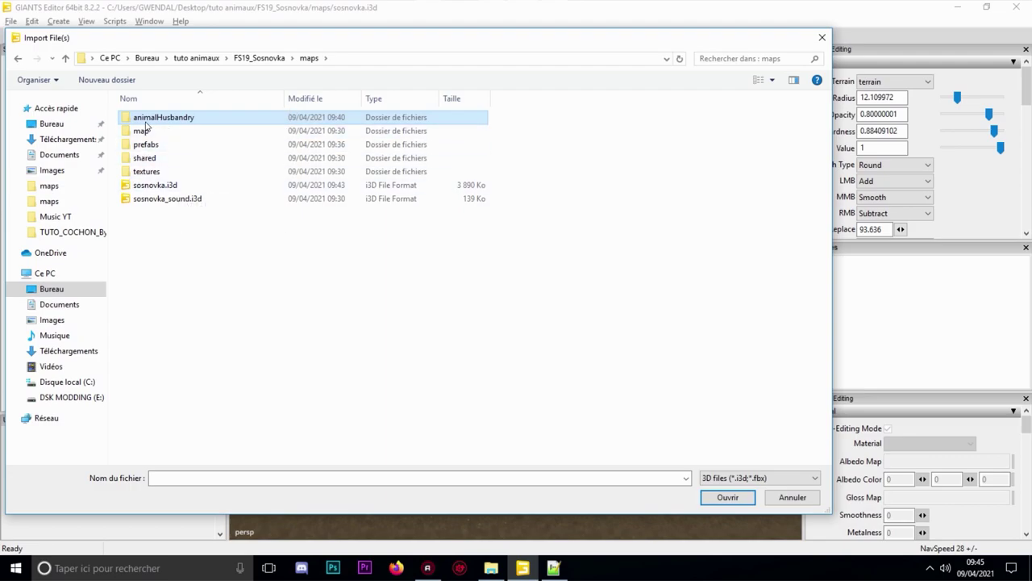
double_click(230, 120)
click(216, 121)
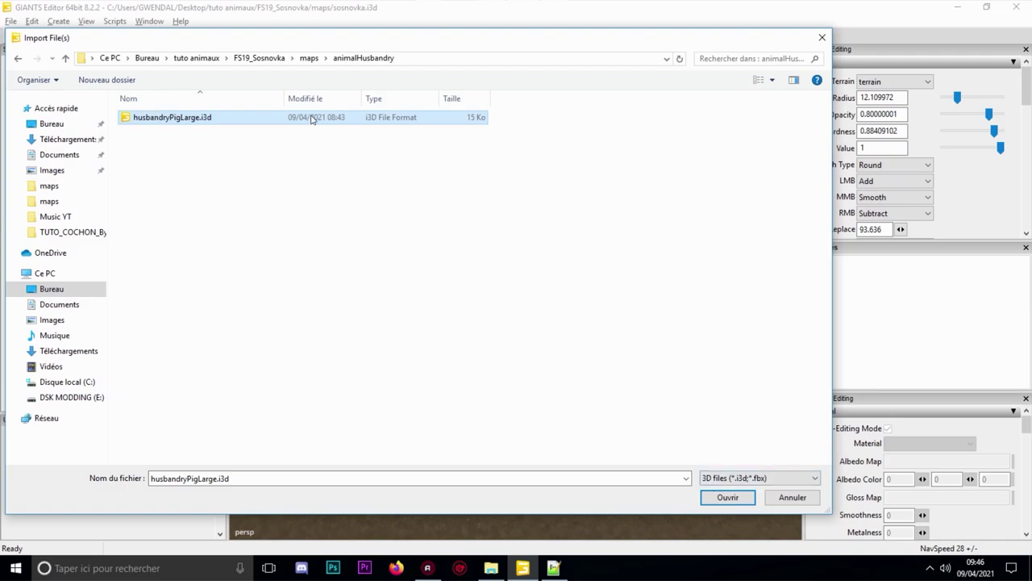
click(728, 497)
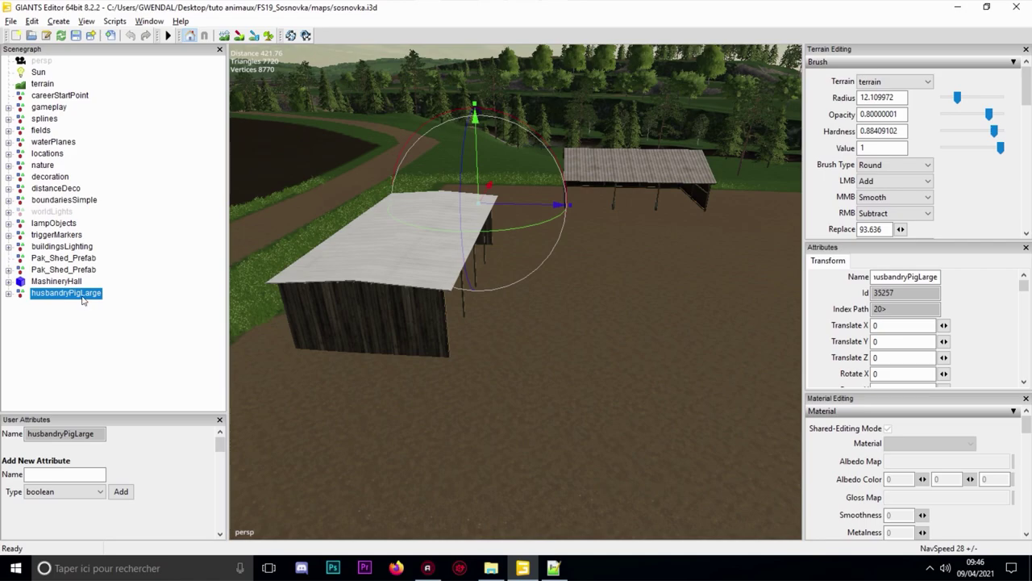
scroll(835, 306, down, 3)
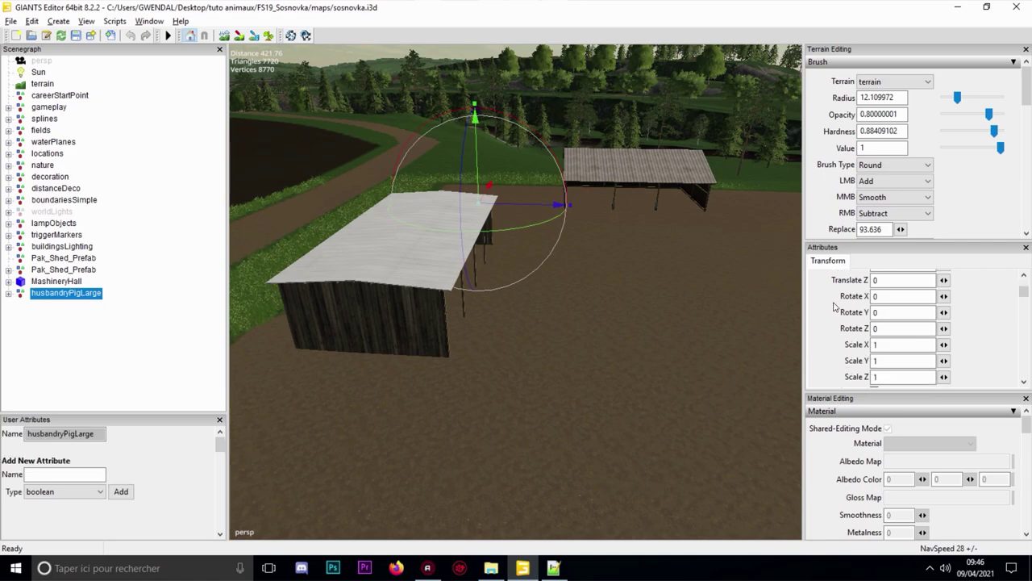
scroll(835, 310, up, 1)
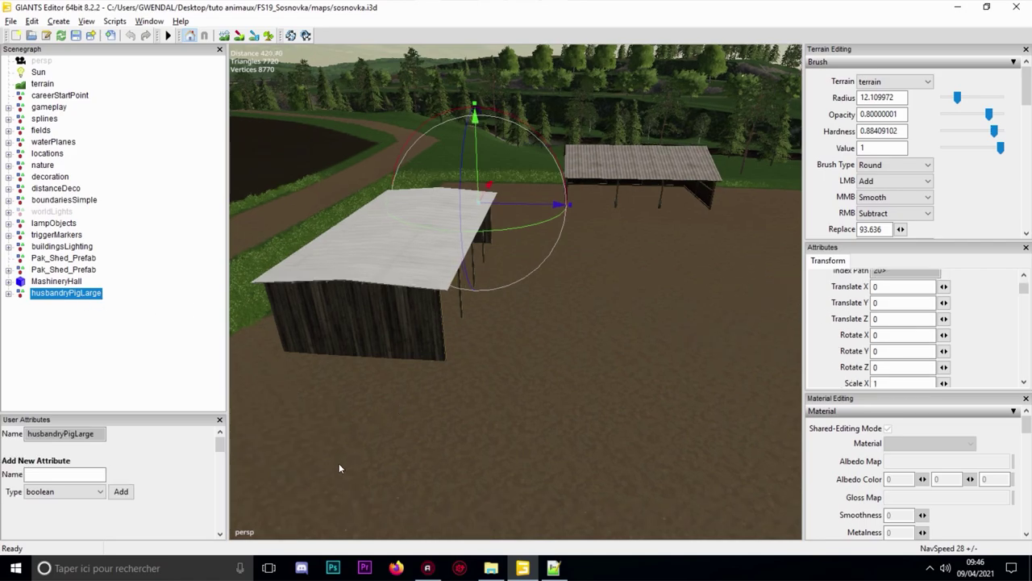
Open husbandryPig.xml from the animalHusbandry folder in Notepad++, examine its husbandry modules and node indexes, and return to GIANTS Editor
click(491, 568)
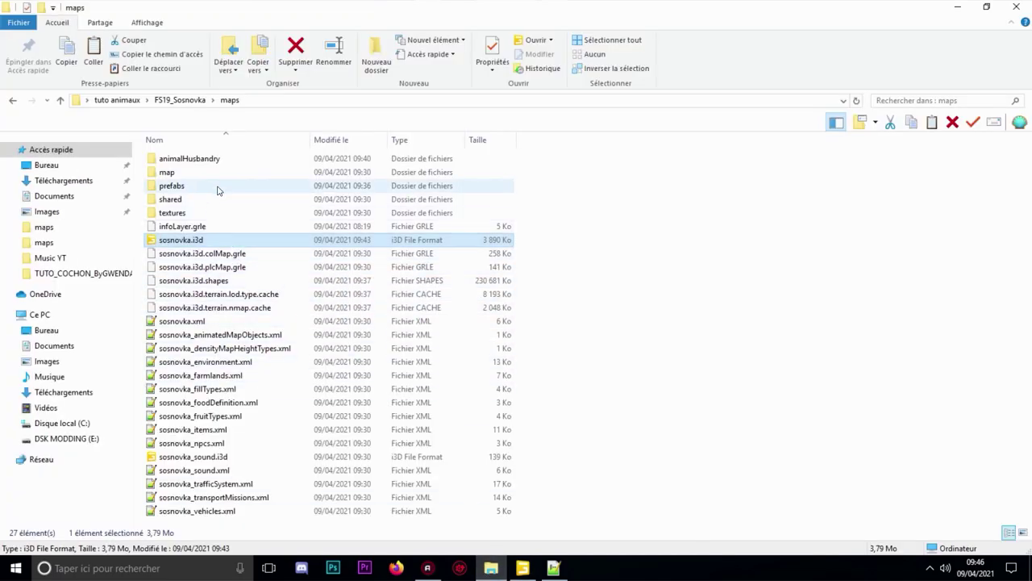
double_click(219, 159)
double_click(222, 160)
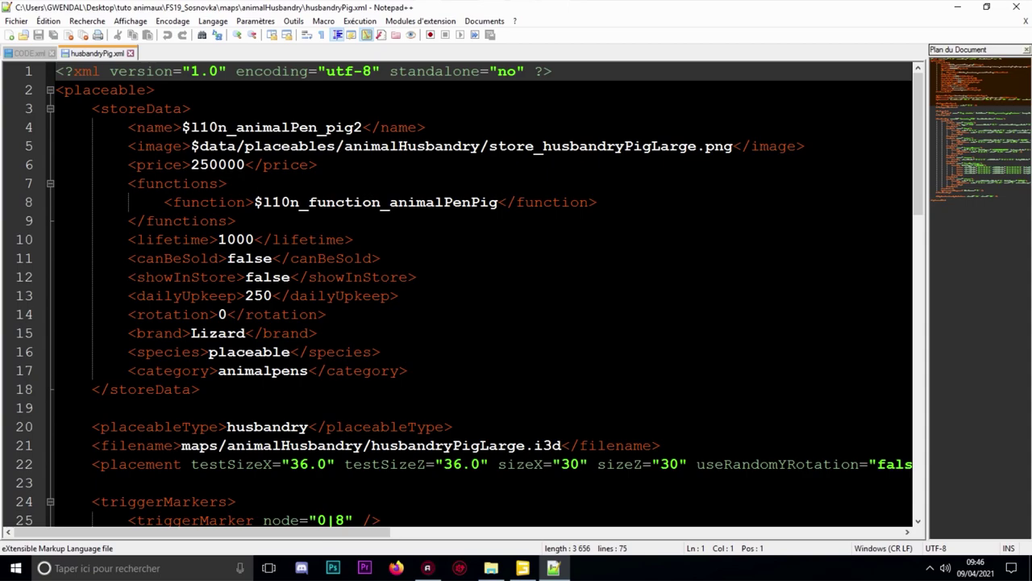
ctrl+scroll(484, 294, down, 1)
scroll(484, 293, down, 7)
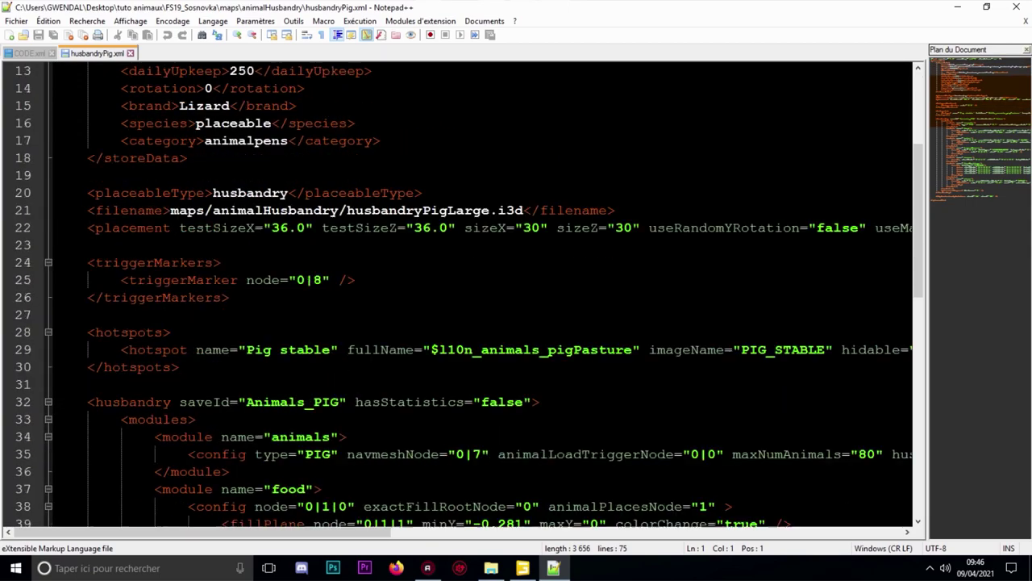
ctrl+scroll(484, 291, down, 1)
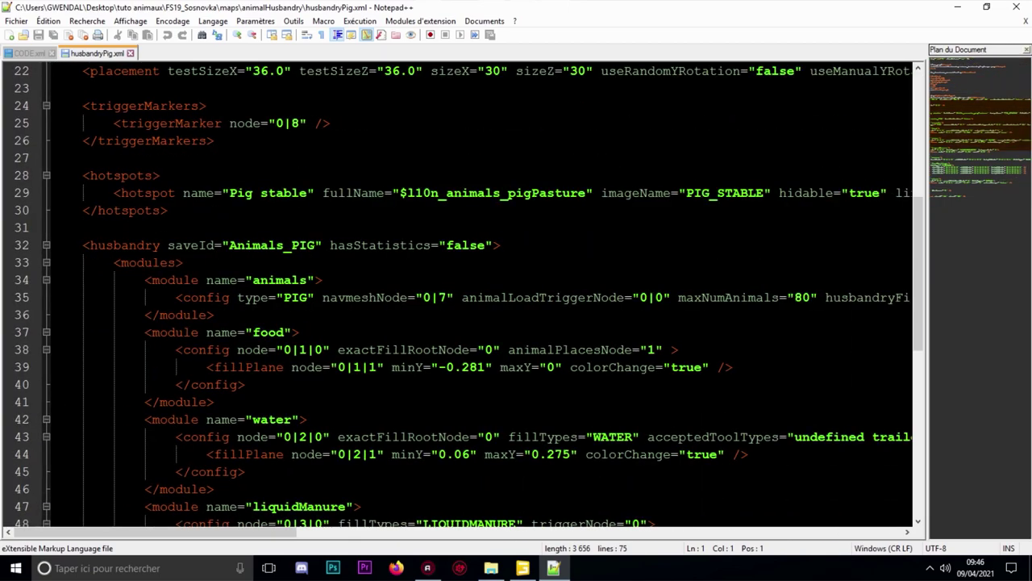
scroll(484, 291, down, 2)
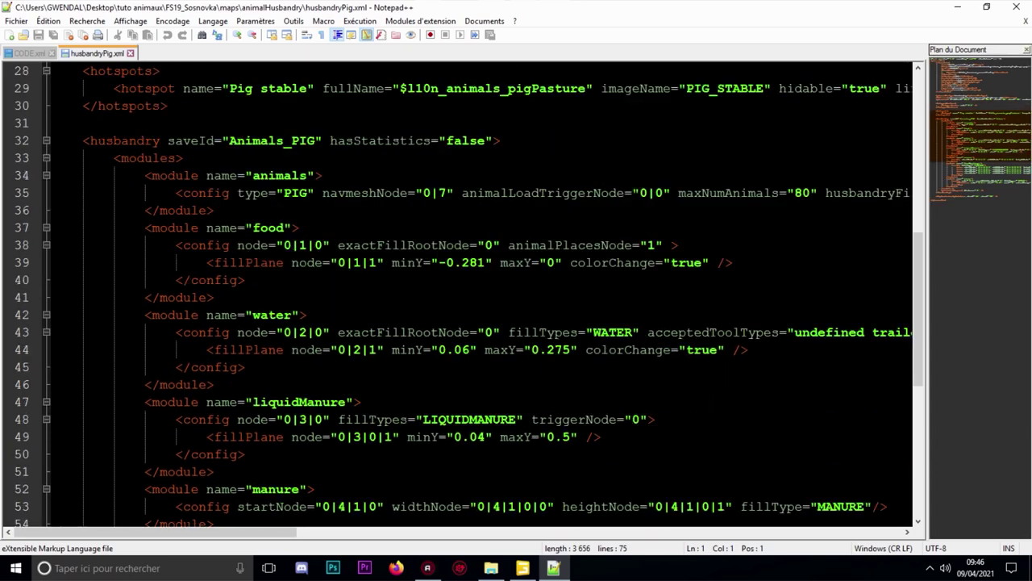
key(alt+Tab)
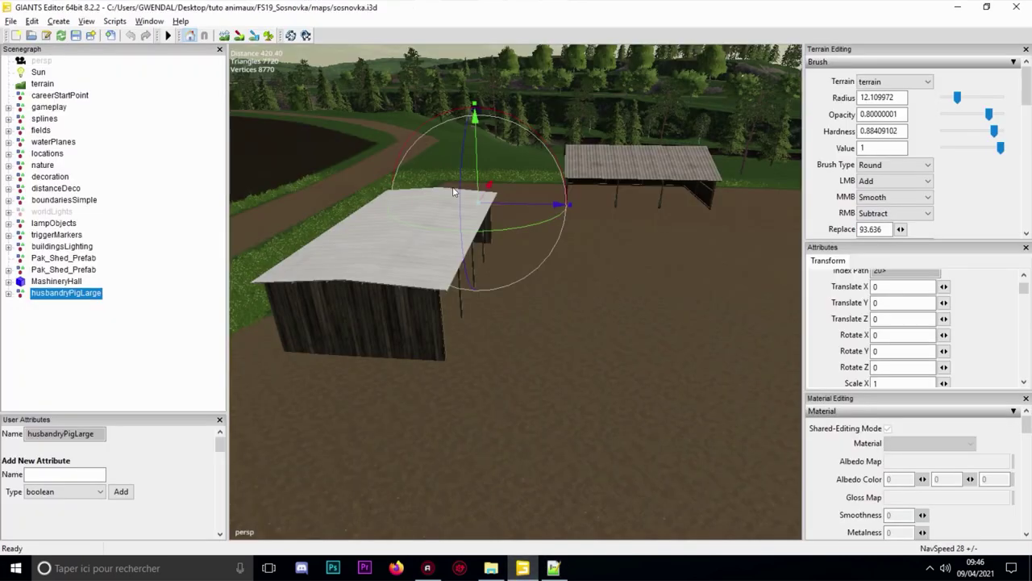
Review the husbandry modules and their node indexes in husbandryPig.xml in Notepad++, and return to GIANTS Editor
scroll(486, 233, down, 2)
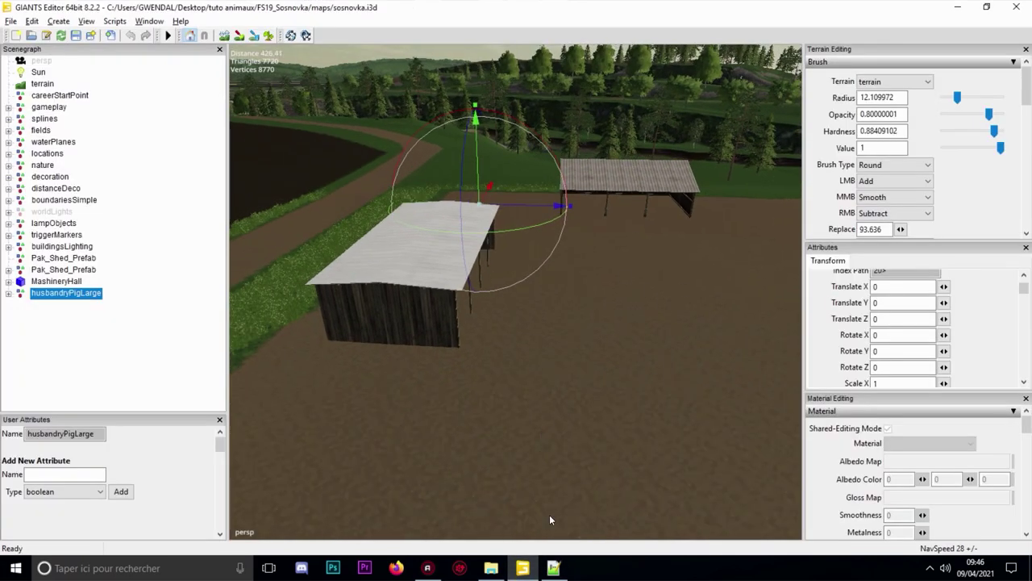
click(553, 568)
scroll(484, 290, down, 3)
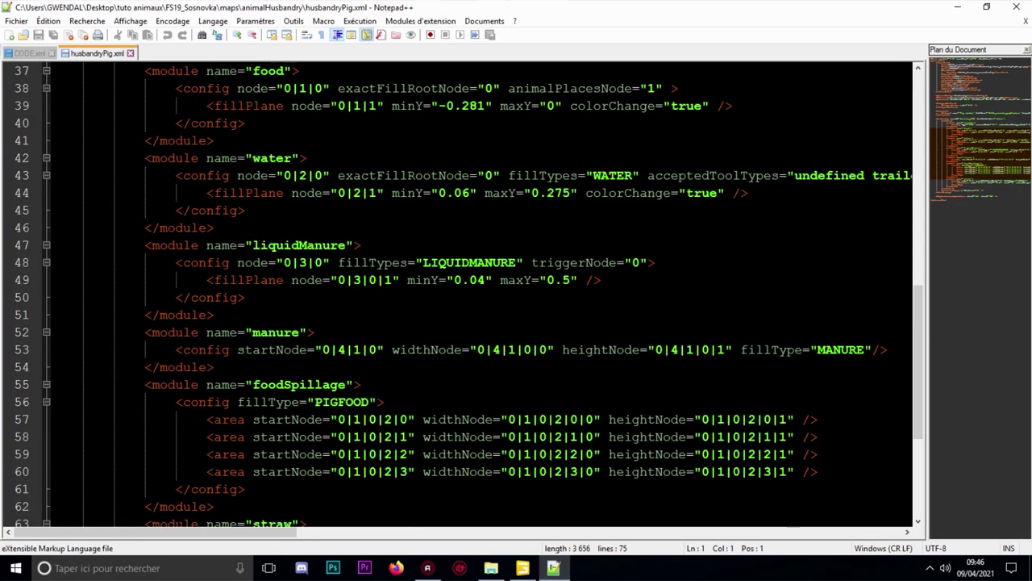
scroll(484, 291, down, 4)
scroll(484, 291, up, 9)
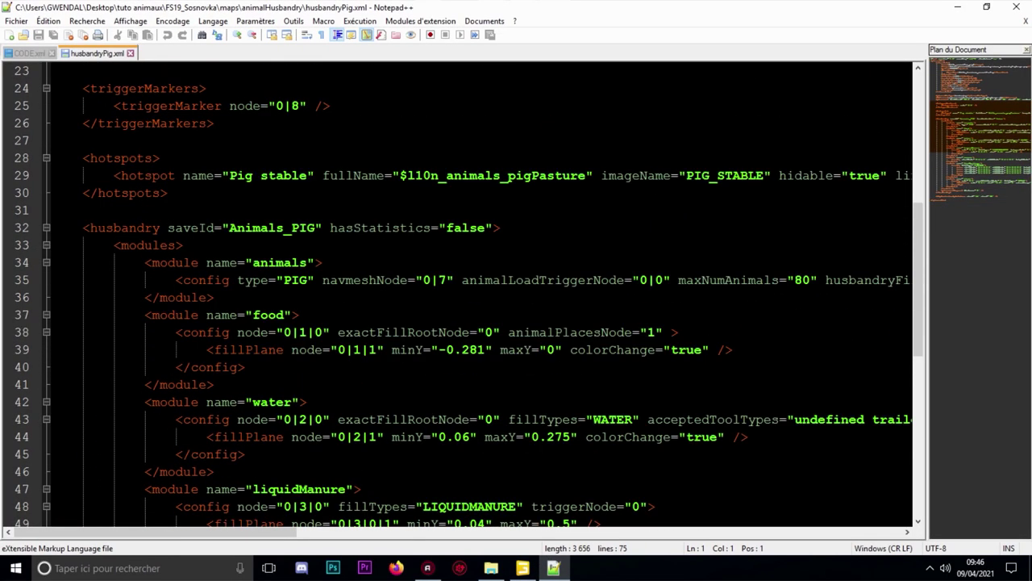
scroll(484, 291, up, 2)
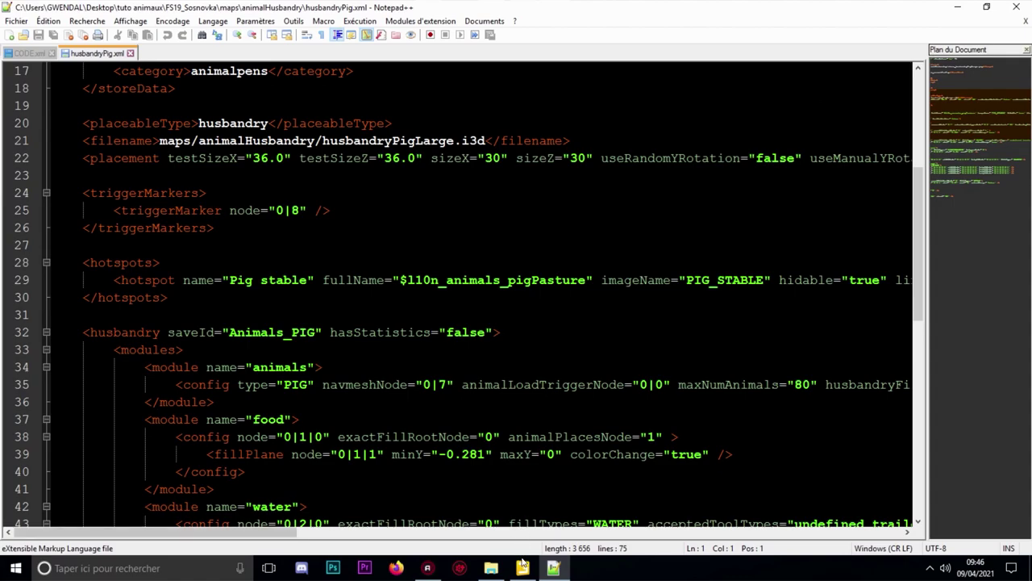
click(522, 568)
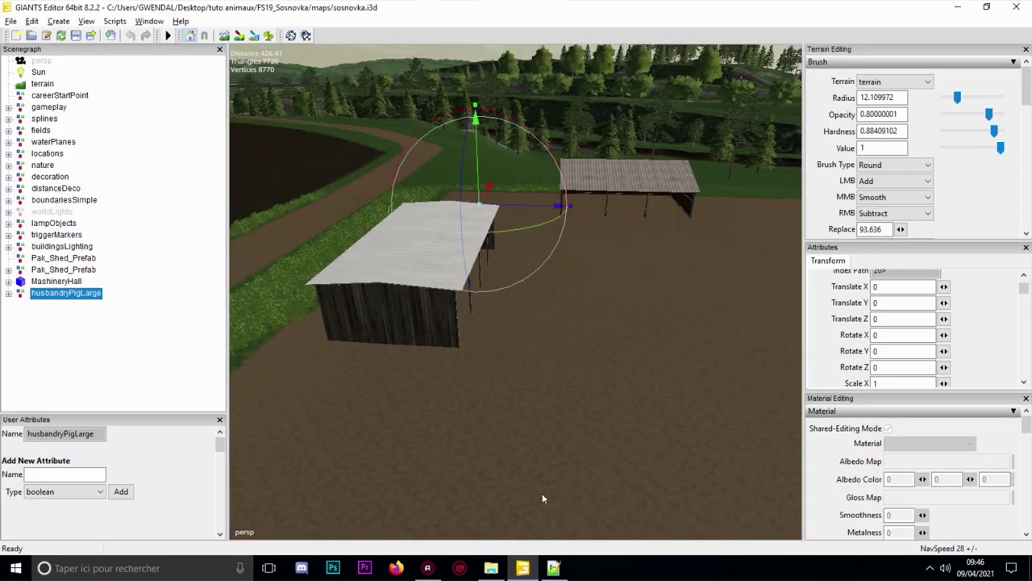
Expand husbandryPigLarge in the scenegraph and look through its child objects from animalLoadTrigger to mapPosition
click(8, 293)
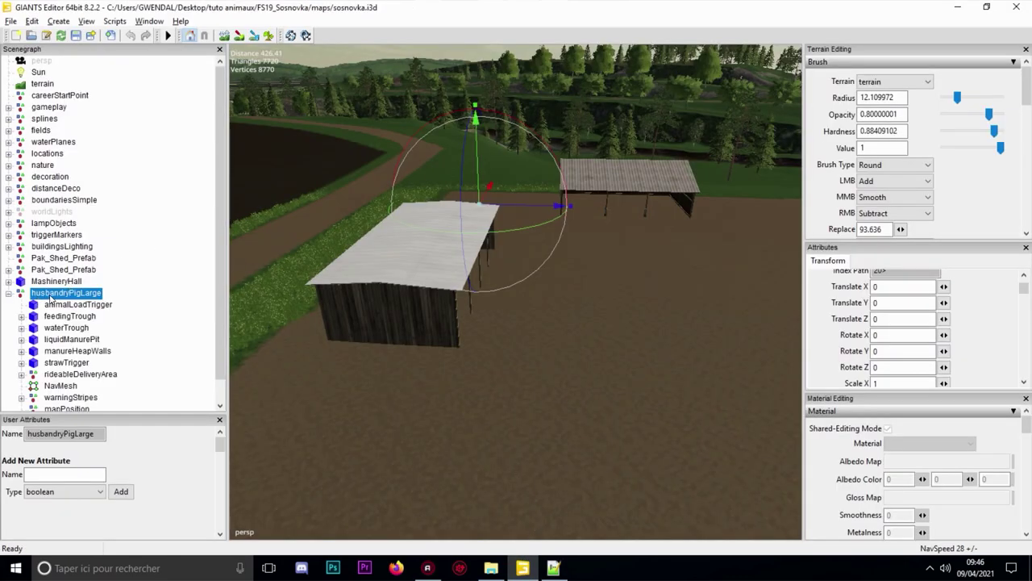
scroll(93, 294, down, 1)
scroll(474, 217, up, 1)
scroll(474, 217, up, 3)
alt+middle_drag(508, 175, 511, 152)
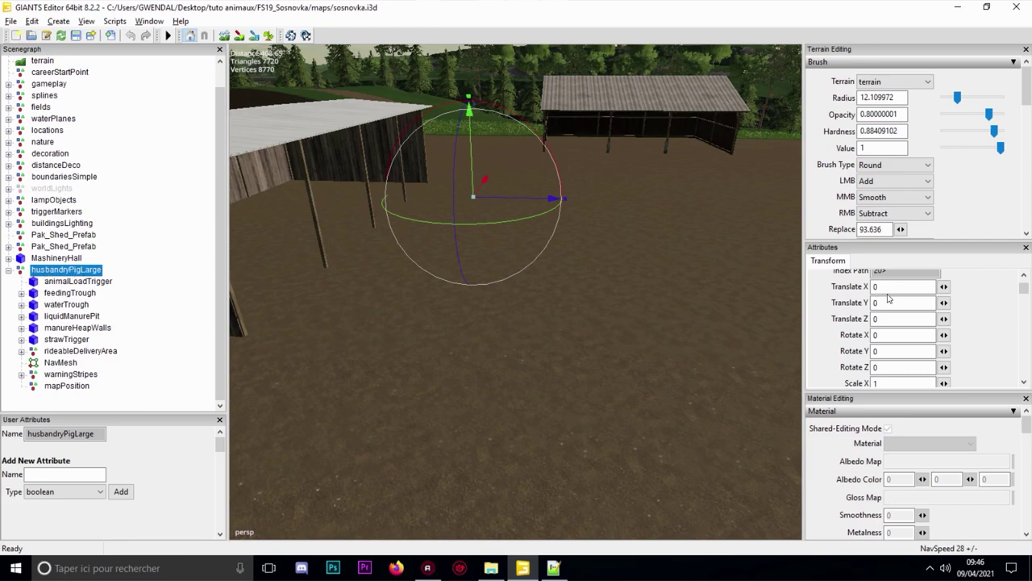
Enlarge the attributes area so that all translate, rotate and scale fields of husbandryPigLarge show together
drag(899, 242, 897, 204)
drag(911, 389, 911, 467)
double_click(906, 265)
drag(882, 281, 831, 296)
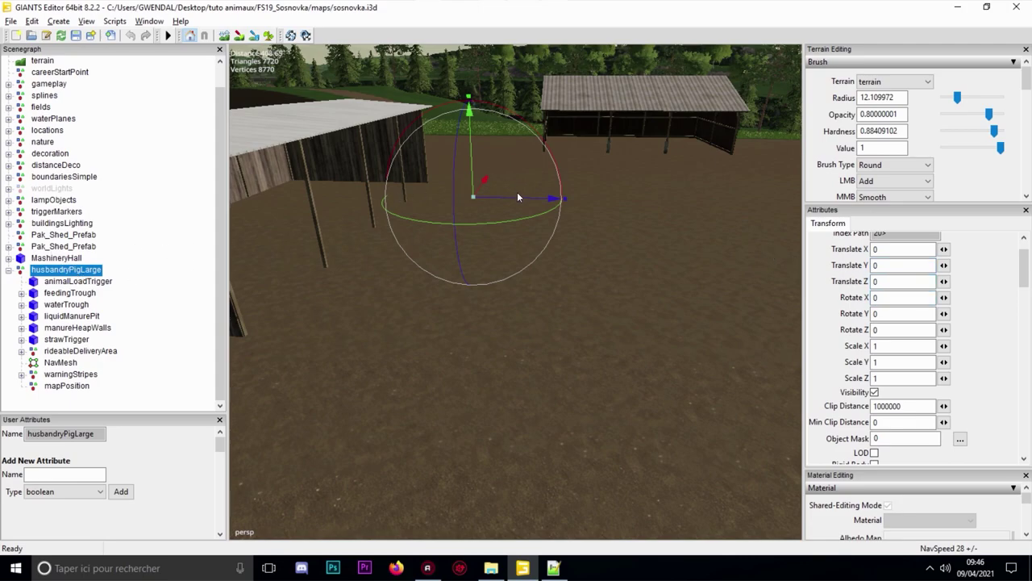
Move the whole husbandryPigLarge group along its Z axis, and reset its Translate Z to 0
drag(545, 199, 779, 256)
double_click(890, 280)
text(0)
key(Return)
Select the animalLoadTrigger object inside husbandryPigLarge and find the open ground beside the machinery hall
mouse_move(431, 196)
alt+middle_down()
mouse_move(430, 219)
mouse_move(437, 196)
alt+middle_up()
alt+drag(438, 195, 419, 182)
mouse_move(419, 182)
alt+middle_down()
mouse_move(412, 186)
mouse_move(428, 186)
alt+middle_up()
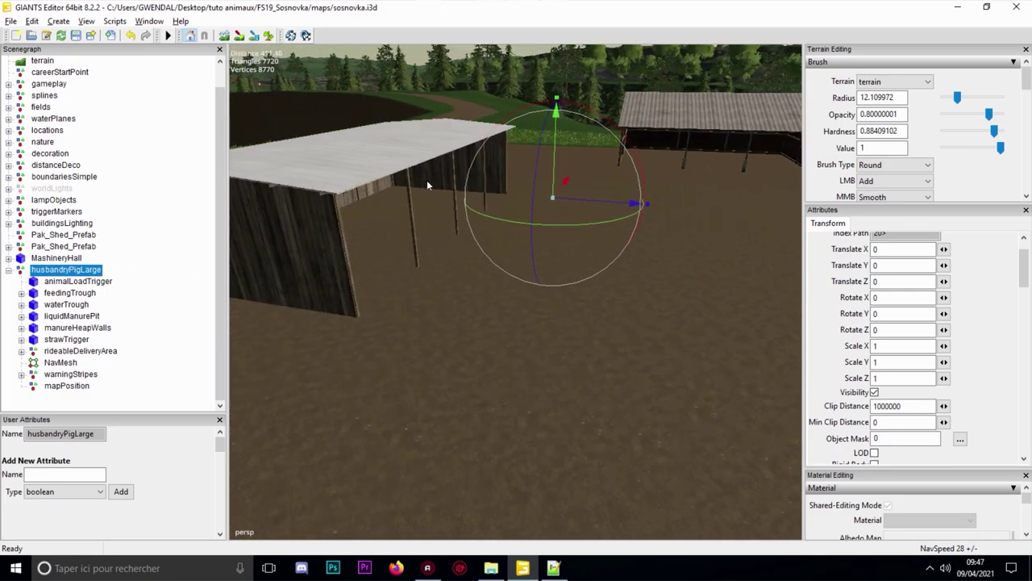
alt+drag(429, 185, 430, 196)
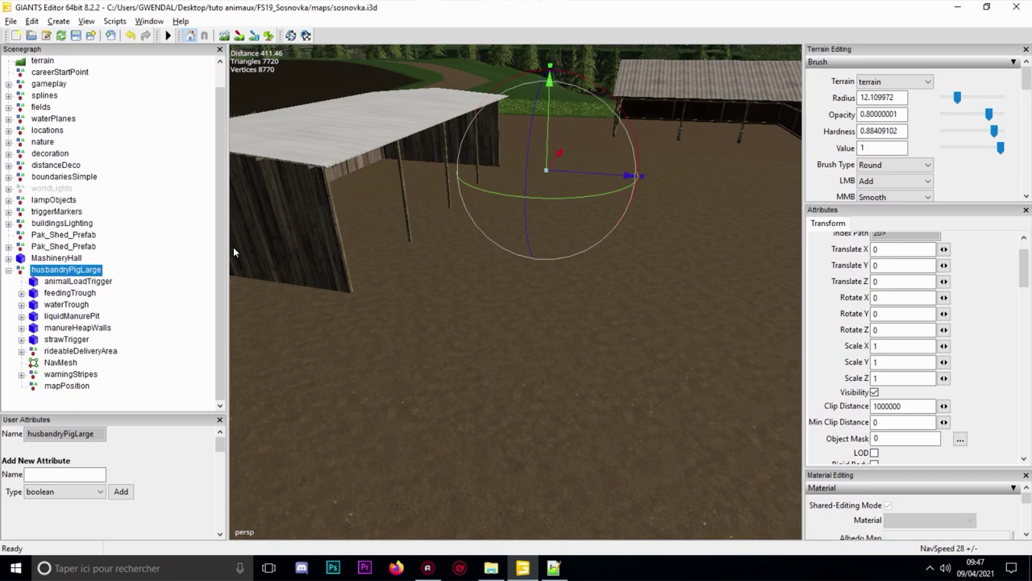
alt+middle_drag(540, 112, 412, 257)
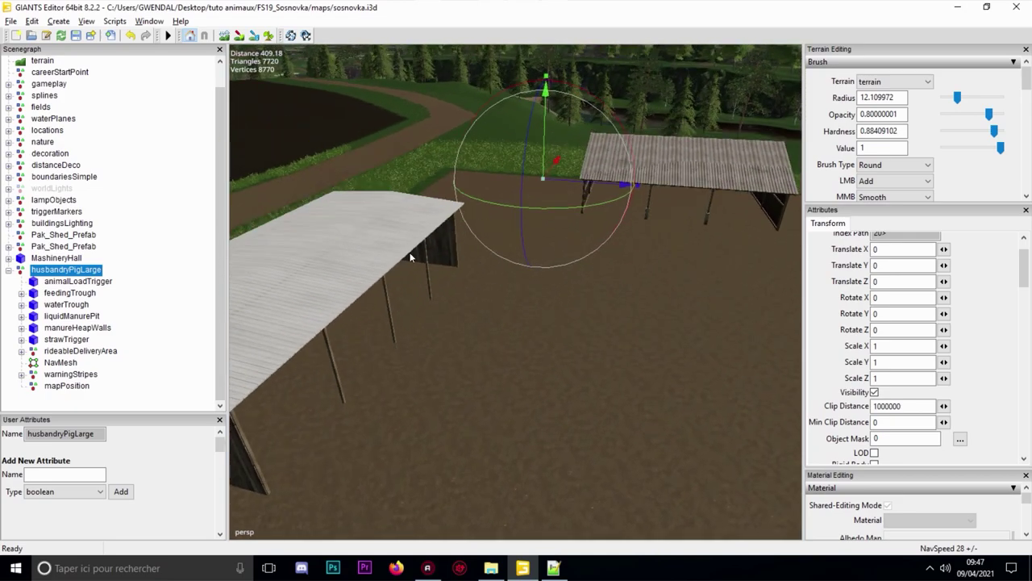
click(88, 282)
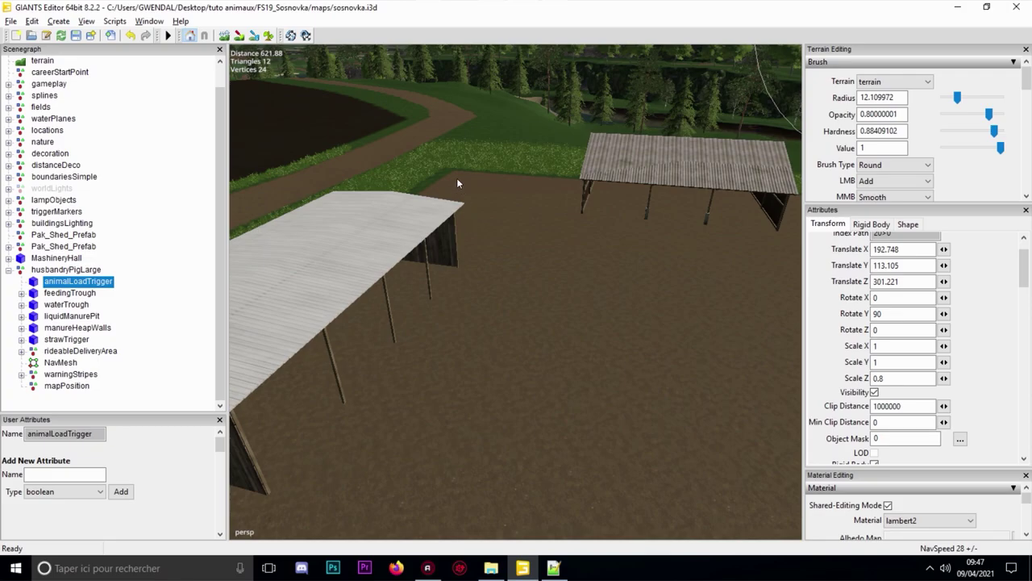
alt+middle_drag(478, 174, 498, 256)
scroll(517, 242, up, 4)
alt+drag(573, 198, 600, 276)
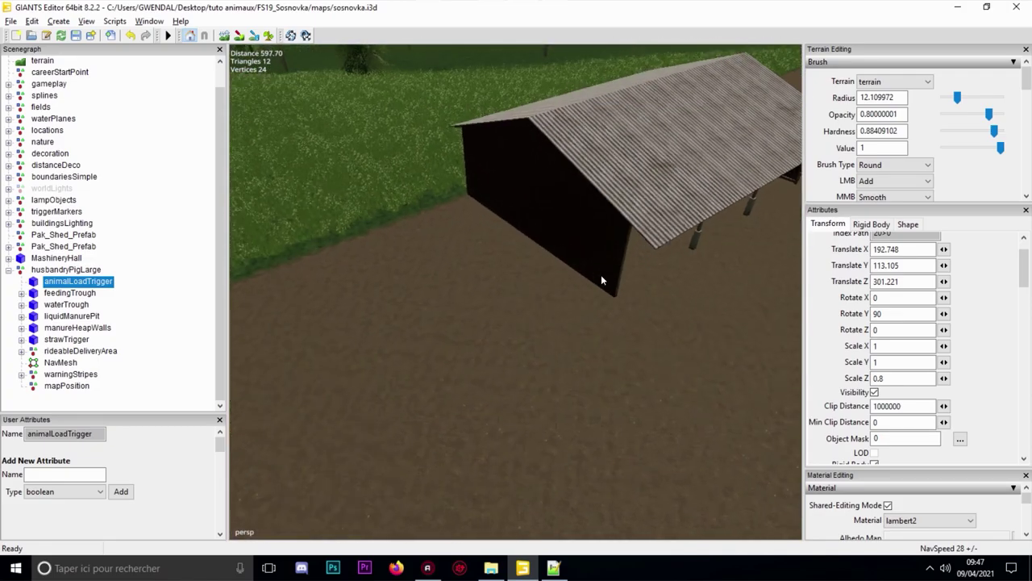
right_drag(600, 280, 521, 143)
right_drag(399, 119, 420, 81)
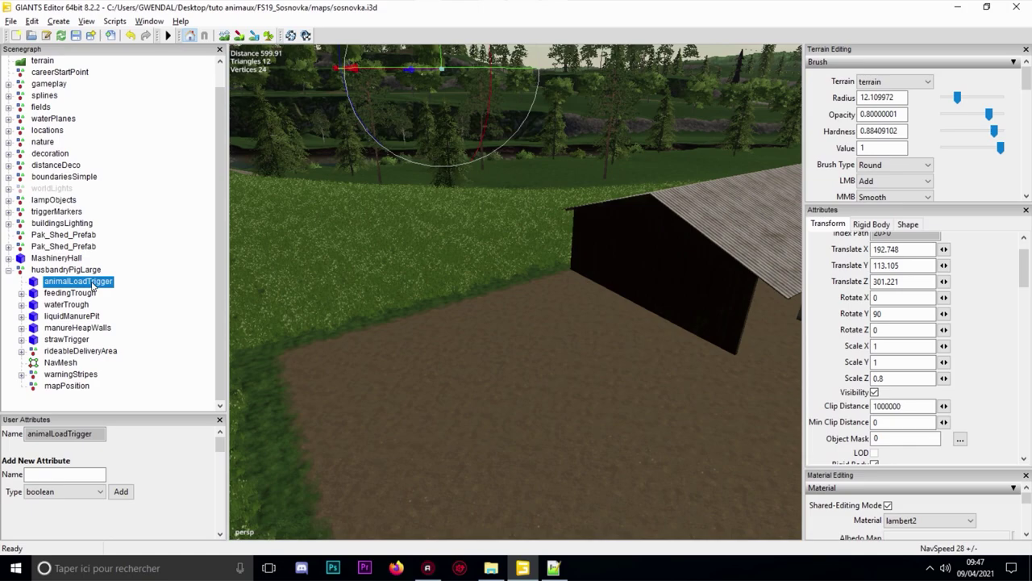
Try to place animalLoadTrigger on the ground beside the machinery hall with Interactive Placement, and undo the placement
key(ctrl+b)
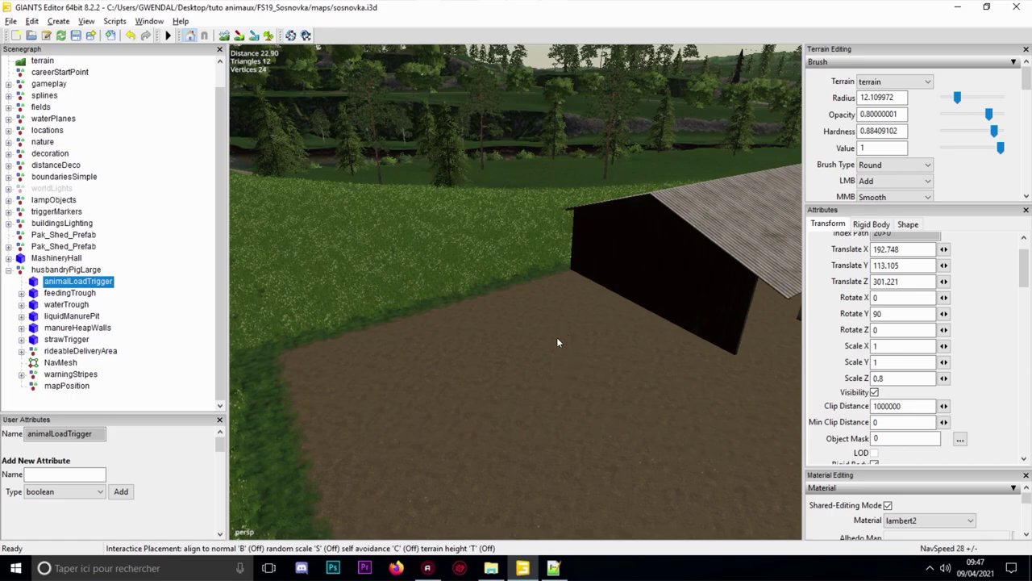
ctrl+shift+click(593, 360)
drag(530, 383, 595, 359)
key(ctrl+z)
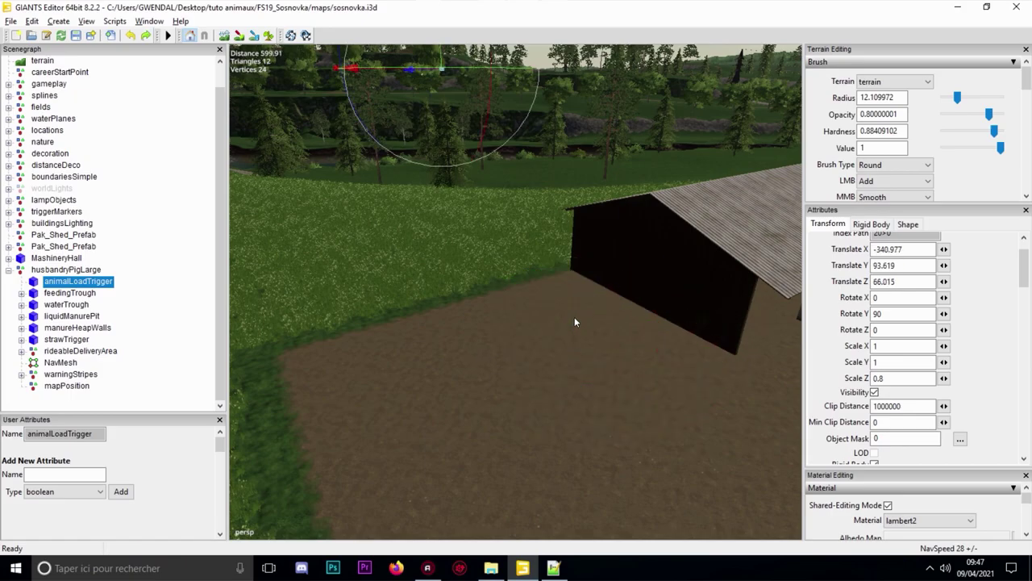
key(ctrl+z)
Move animalLoadTrigger horizontally to the farmyard near the two sheds, at about X -354.19 and Z 55.80
scroll(578, 276, down, 3)
alt+middle_drag(578, 276, 495, 379)
scroll(495, 378, down, 5)
drag(442, 125, 291, 397)
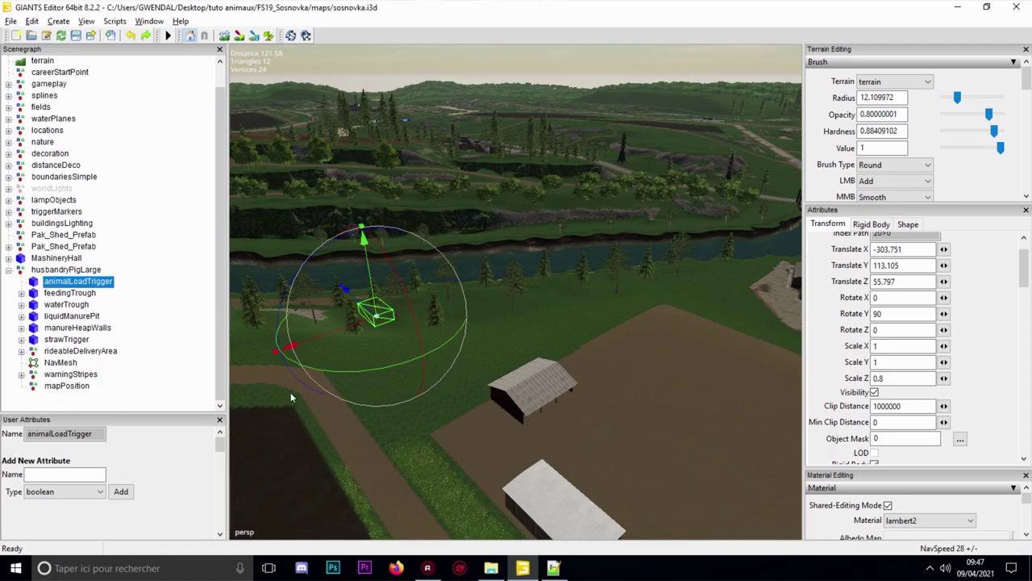
drag(344, 288, 520, 487)
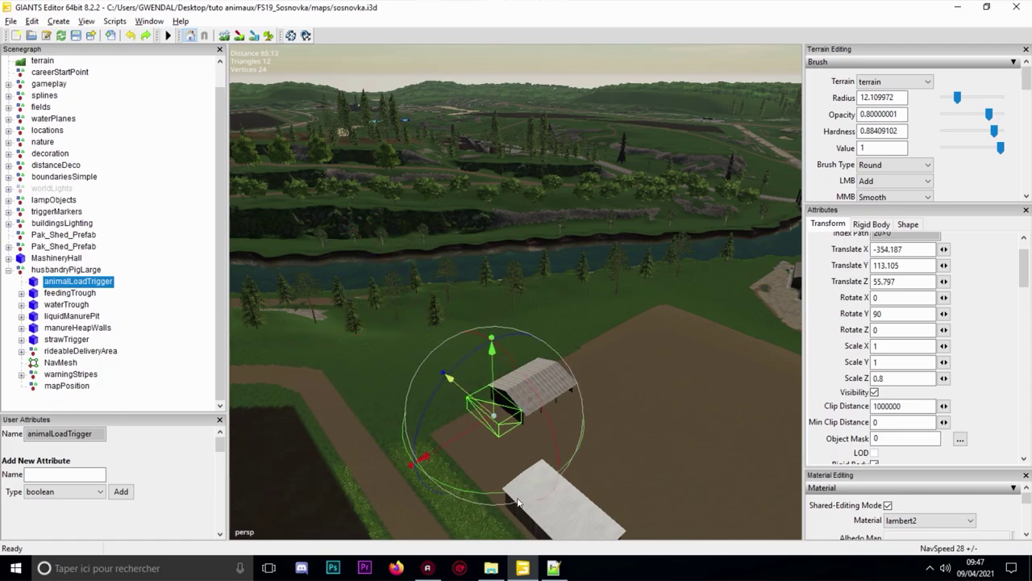
Lower animalLoadTrigger to about Y 93.47 and move it to the machinery hall's gable, at about X -339.03, Z 68.91
scroll(562, 376, up, 5)
alt+middle_drag(562, 376, 626, 229)
drag(489, 94, 487, 524)
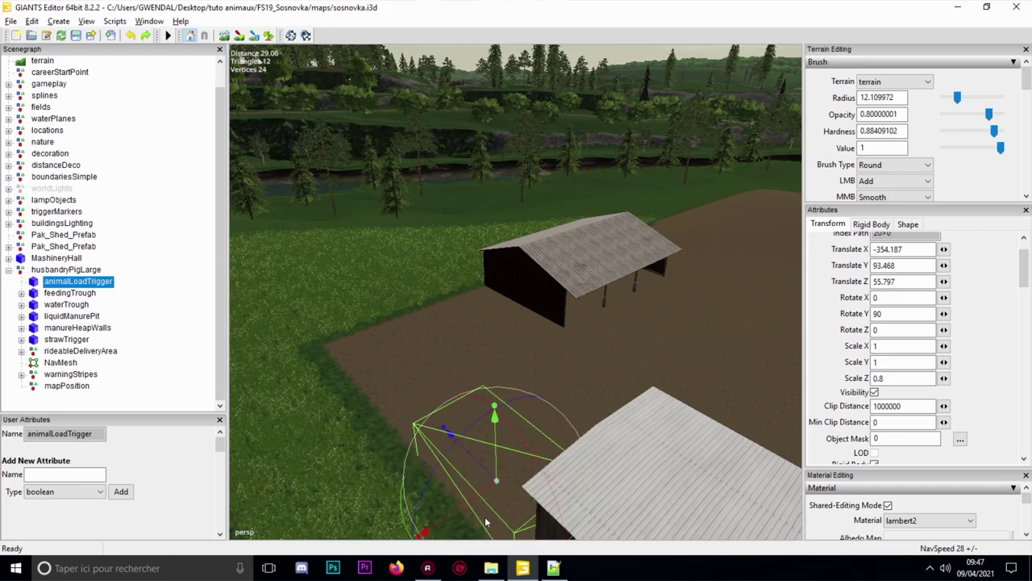
drag(488, 477, 485, 327)
scroll(507, 311, up, 5)
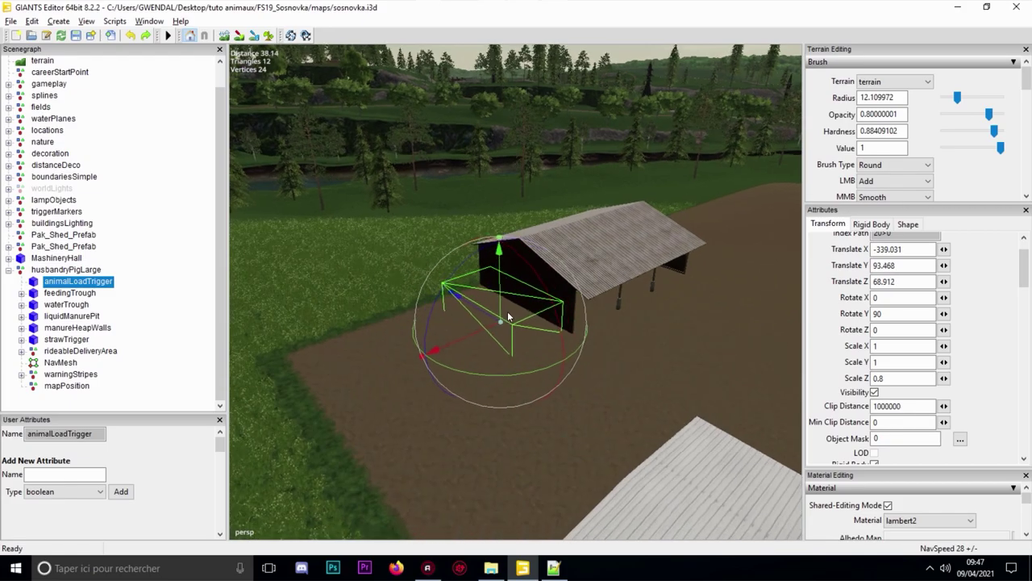
Place animalLoadTrigger on the ground along the hall's gable wall with Interactive Placement, at about X -337.60, Y 93.61, Z 69.18
key(ctrl+b)
click(482, 352)
drag(456, 358, 538, 175)
click(538, 173)
right_drag(538, 173, 528, 269)
click(528, 269)
right_drag(492, 315, 444, 297)
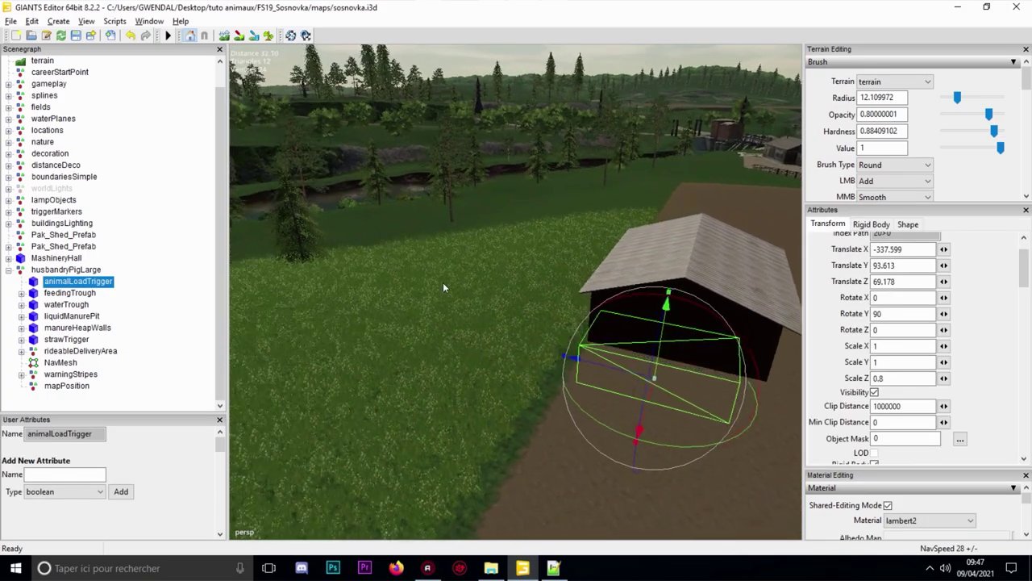
right_drag(450, 345, 549, 295)
scroll(549, 295, up, 4)
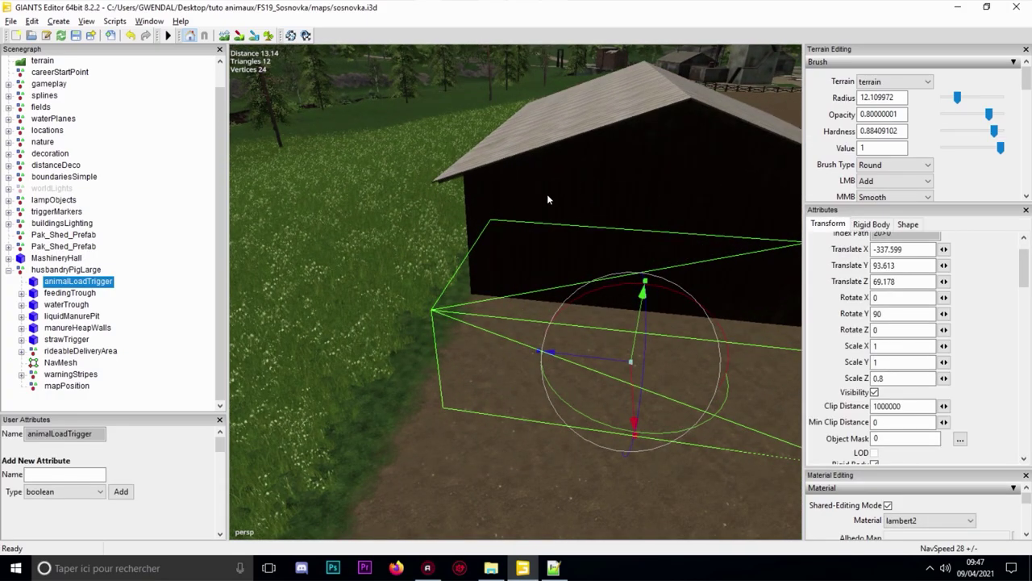
right_drag(451, 339, 522, 346)
scroll(559, 285, down, 2)
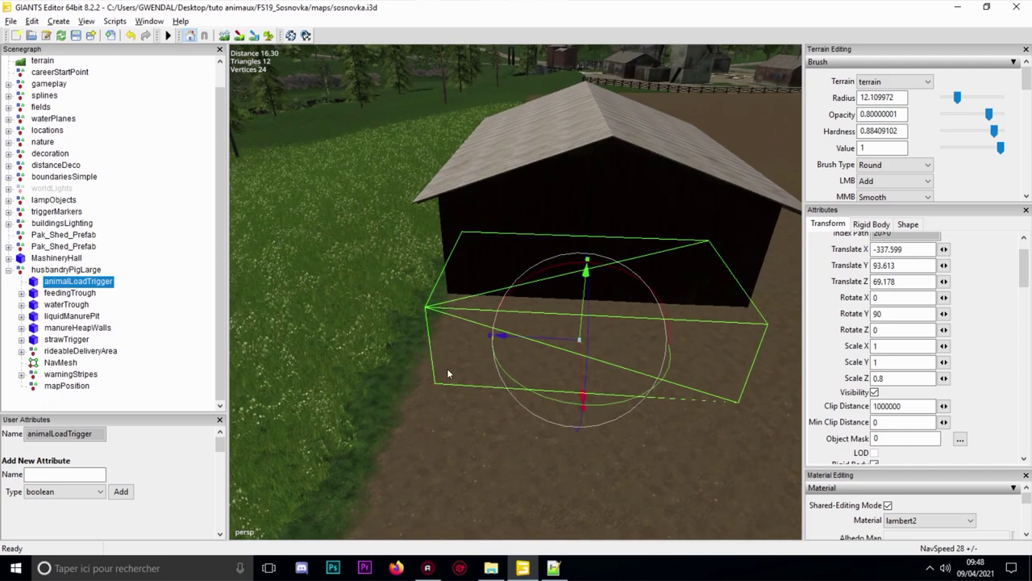
scroll(457, 354, up, 1)
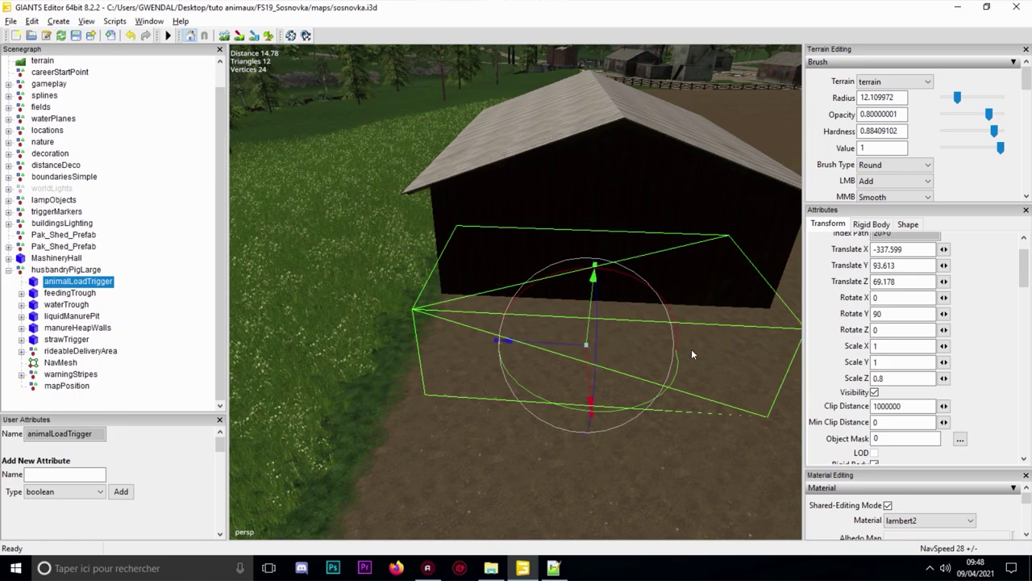
Shift animalLoadTrigger sideways along the gable wall to the hall's front corner, at about X -345.06
alt+middle_drag(646, 343, 617, 284)
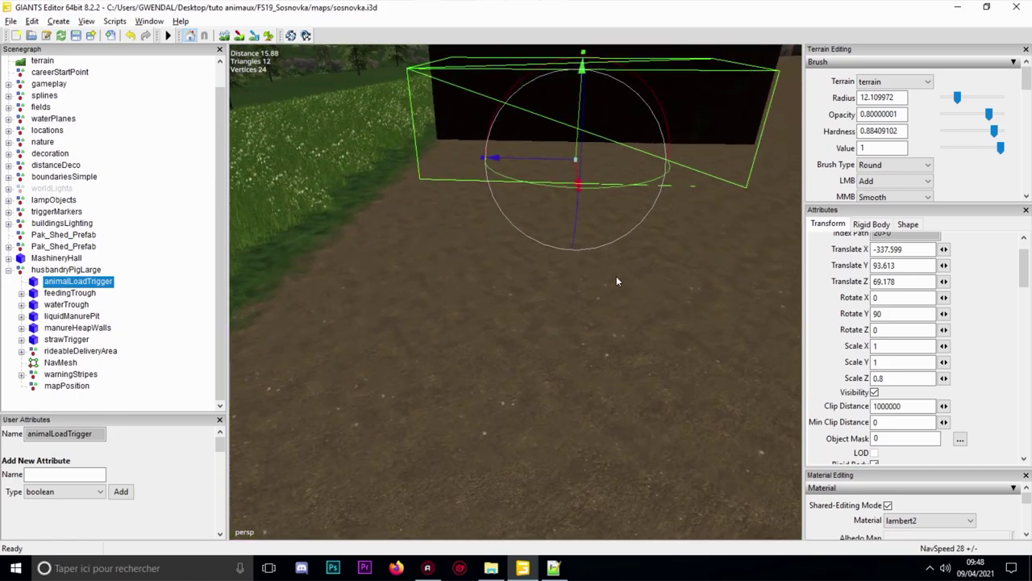
drag(547, 158, 775, 174)
alt+middle_drag(739, 147, 629, 192)
middle_drag(421, 232, 431, 280)
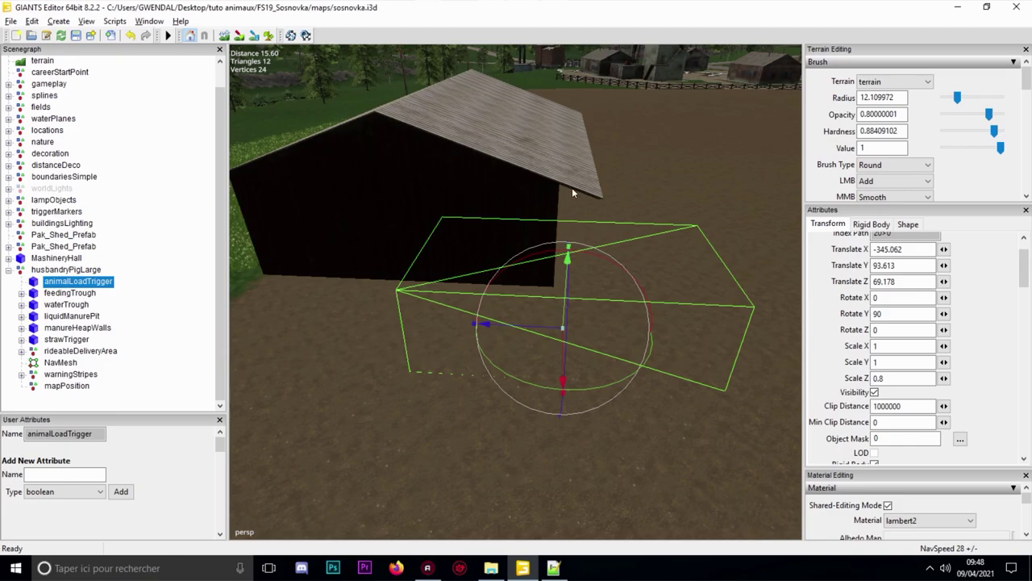
Select the MashineryHall building, rotate it about its Y axis to about 56.44 degrees, and undo the rotation
scroll(592, 341, down, 3)
alt+drag(592, 341, 485, 312)
middle_drag(487, 312, 466, 313)
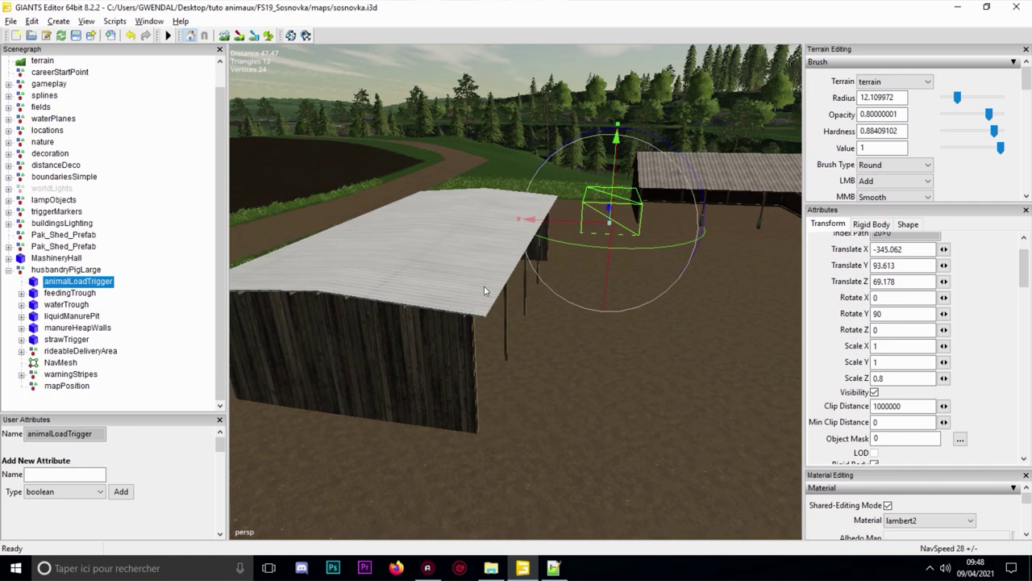
middle_drag(479, 290, 546, 274)
click(572, 215)
alt+right_drag(572, 218, 675, 297)
drag(585, 306, 681, 283)
alt+drag(681, 282, 604, 282)
alt+right_drag(604, 282, 676, 298)
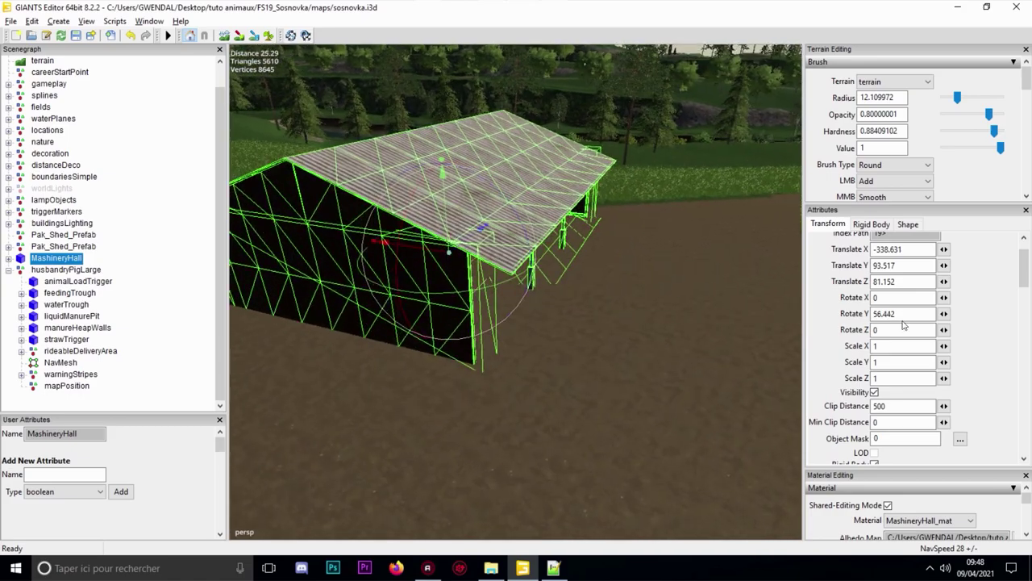
key(ctrl+z)
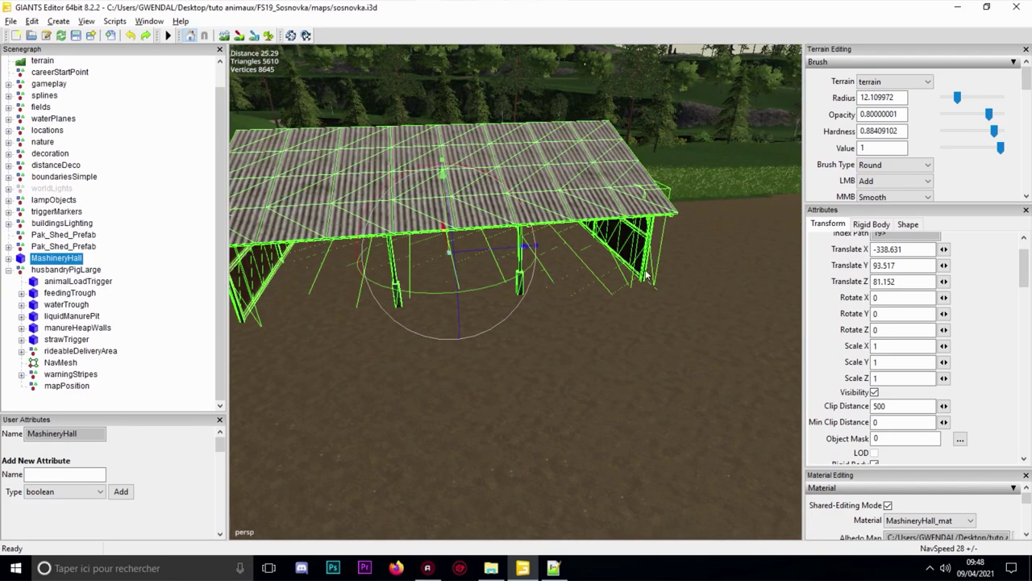
Try Rotate Y values of 90 and 180 on MashineryHall, and set Rotate Y back to 0
alt+drag(647, 274, 654, 256)
double_click(889, 313)
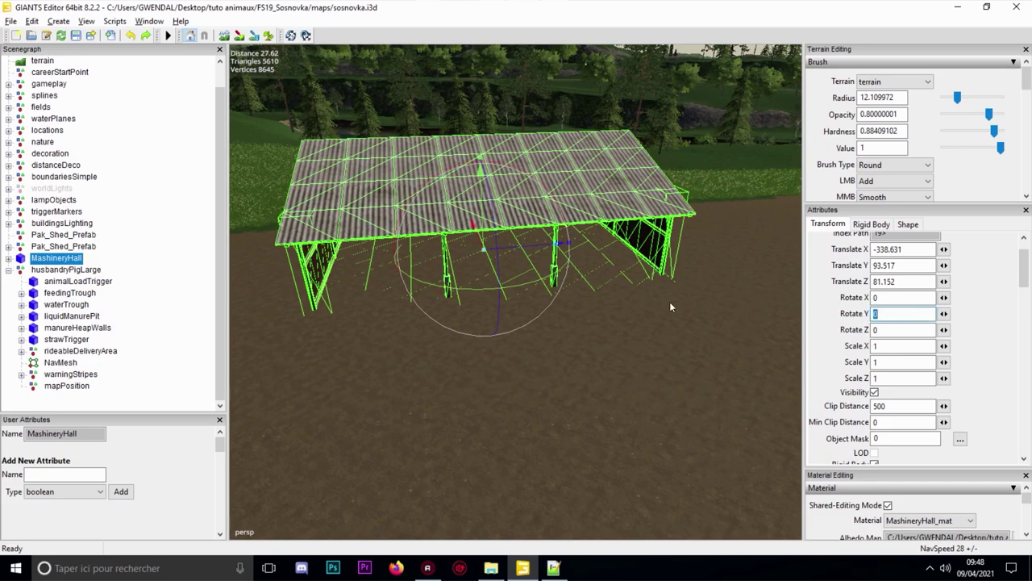
text(90)
key(Return)
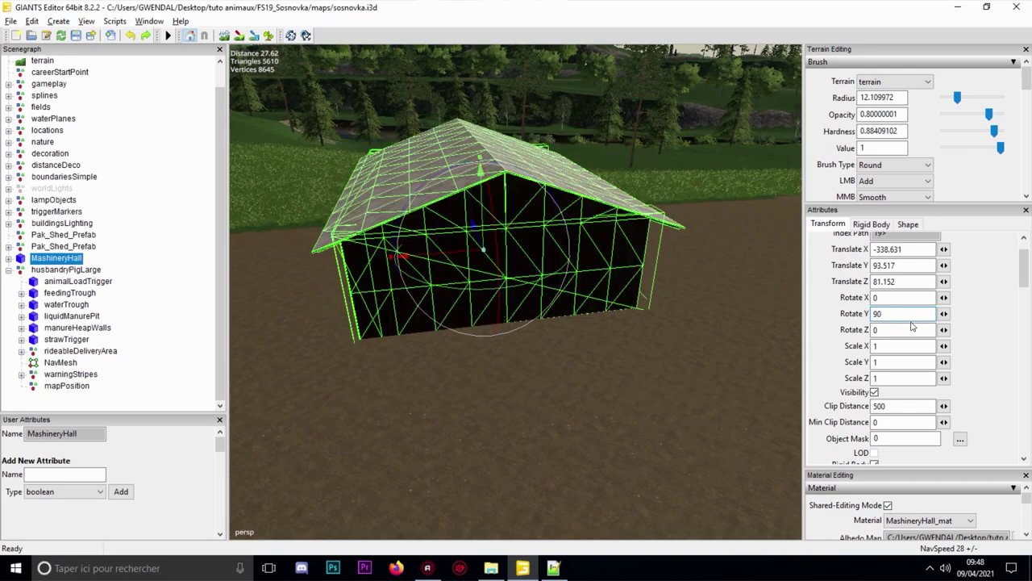
double_click(893, 313)
text(180)
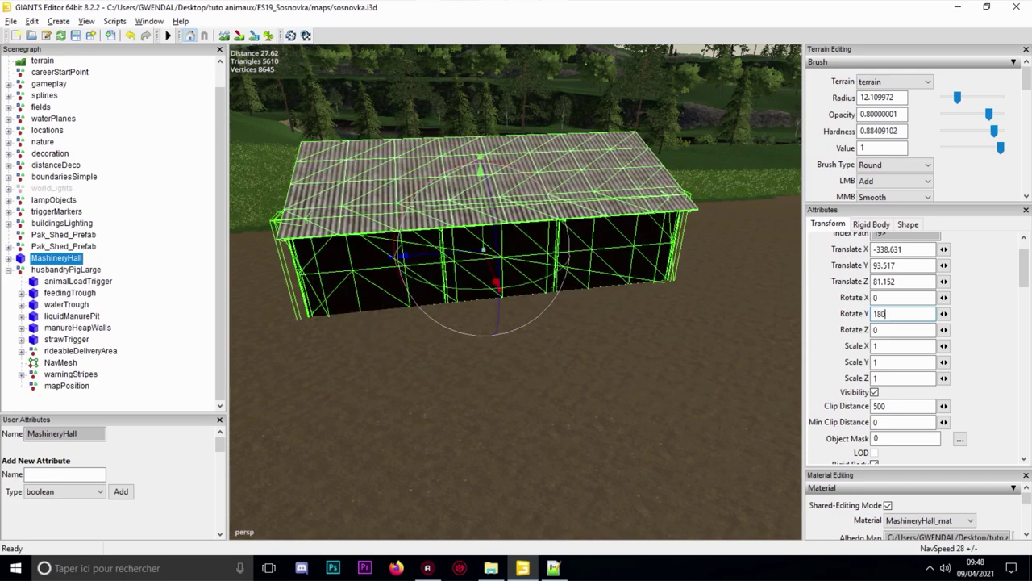
drag(888, 312, 802, 304)
text(0)
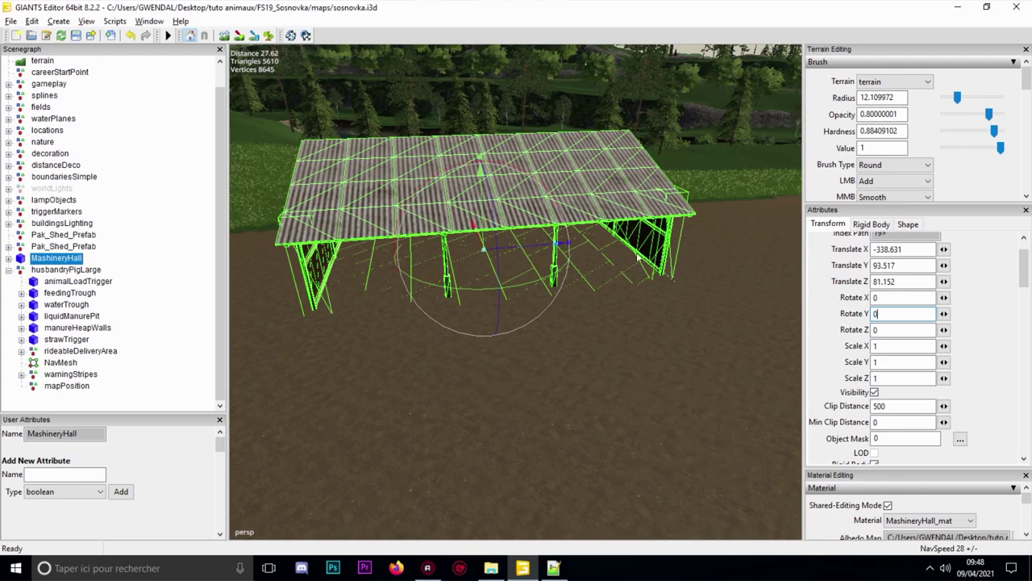
scroll(494, 221, down, 5)
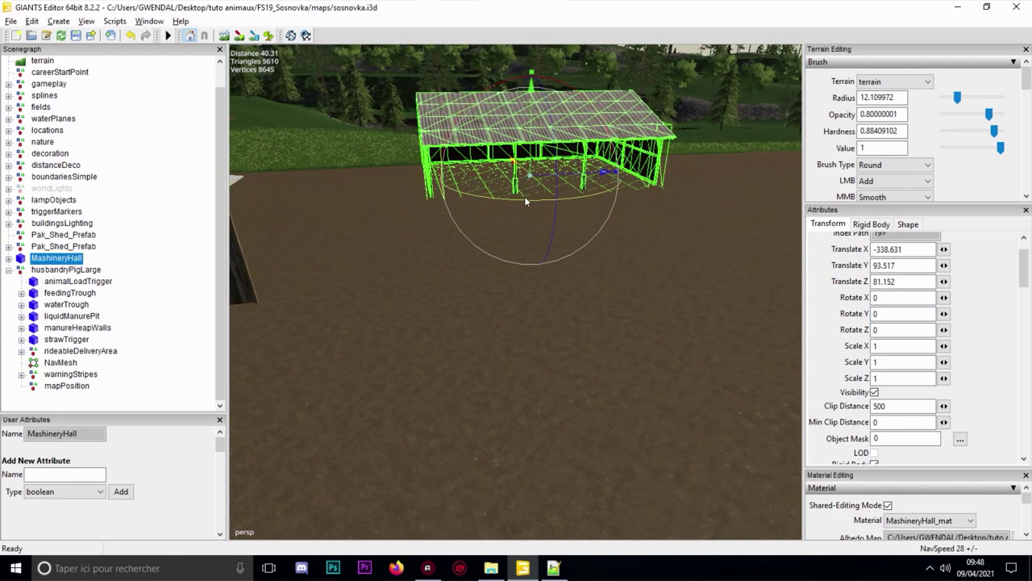
alt+middle_drag(524, 200, 522, 236)
scroll(516, 236, up, 3)
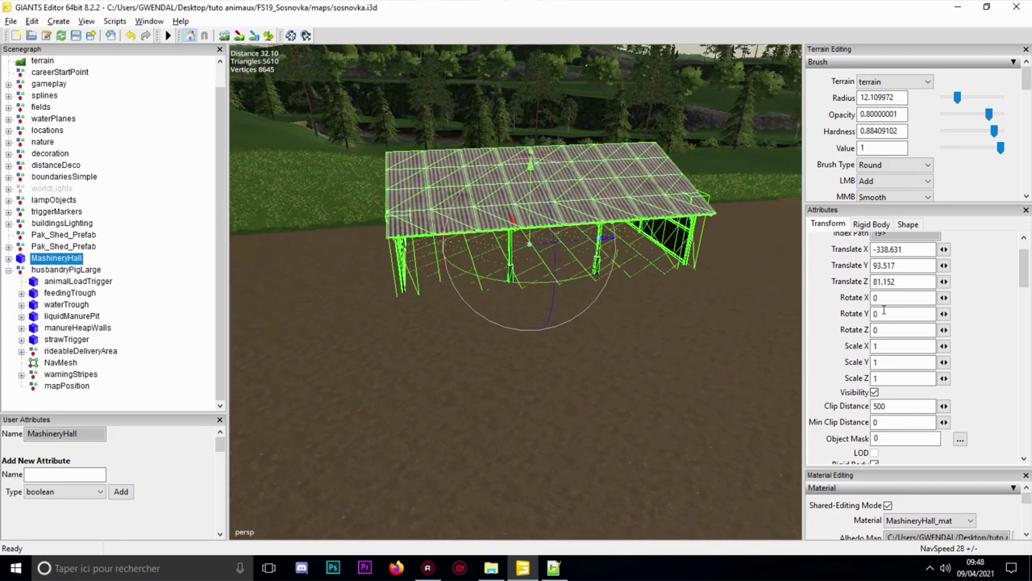
Select the open shed's parent group Pak_Shed_Prefab, try rotating it about its Y axis, and undo the rotation
drag(884, 312, 837, 318)
alt+drag(582, 311, 587, 240)
click(405, 332)
alt+right_drag(588, 241, 220, 249)
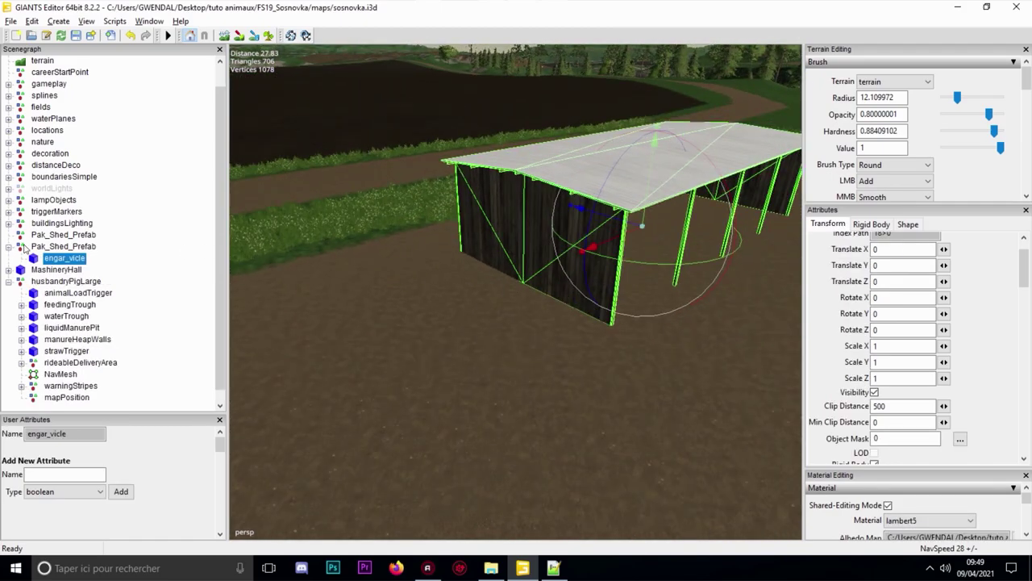
click(63, 246)
double_click(907, 313)
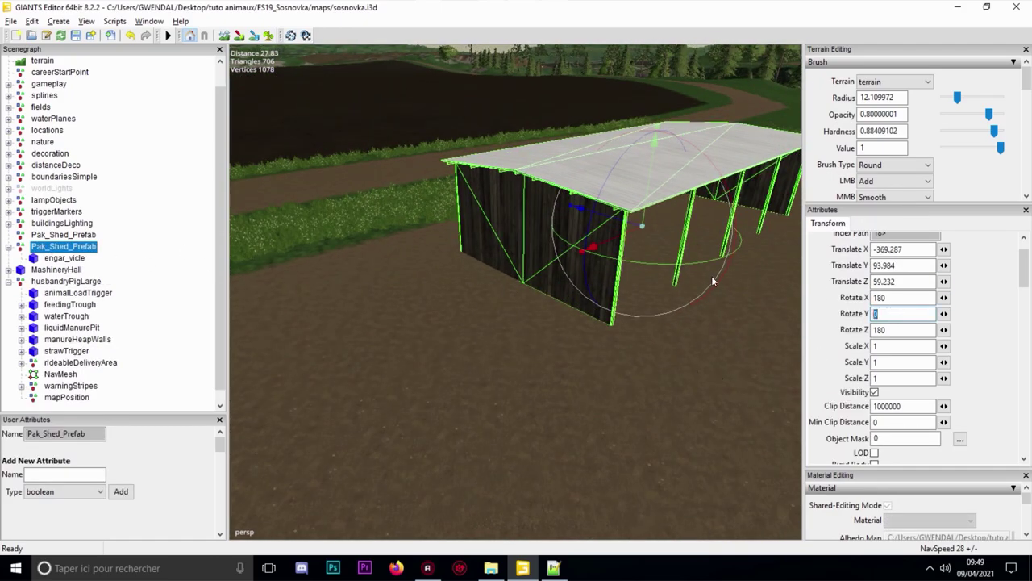
alt+drag(717, 281, 730, 284)
alt+drag(290, 230, 336, 220)
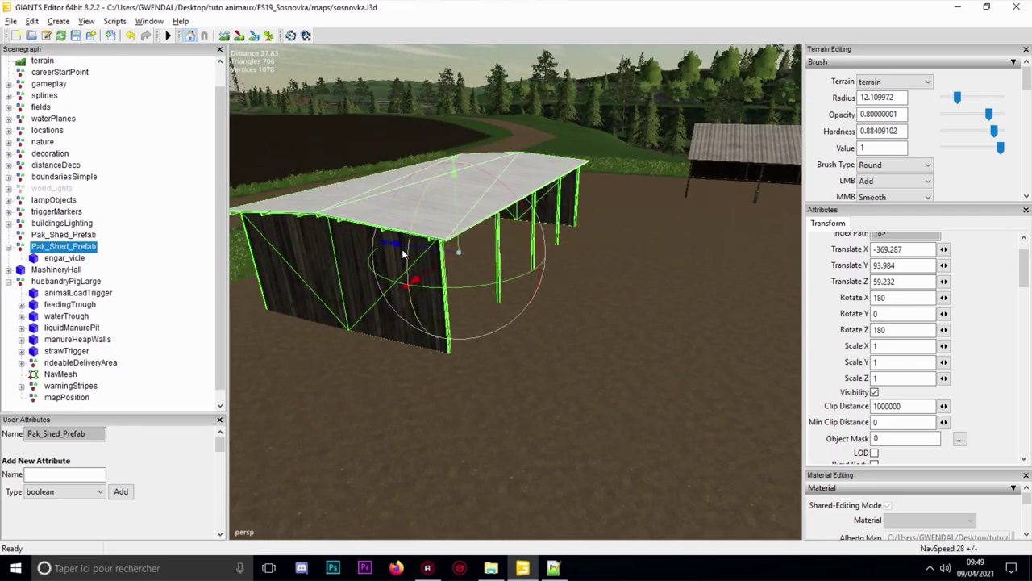
mouse_move(450, 287)
mouse_down()
mouse_move(466, 285)
mouse_move(457, 287)
mouse_up()
key(ctrl+z)
Select MashineryHall and examine its orientation and position relative to the neighbouring shed from several angles
alt+drag(639, 277, 645, 321)
scroll(646, 321, up, 3)
click(496, 258)
alt+drag(495, 258, 500, 321)
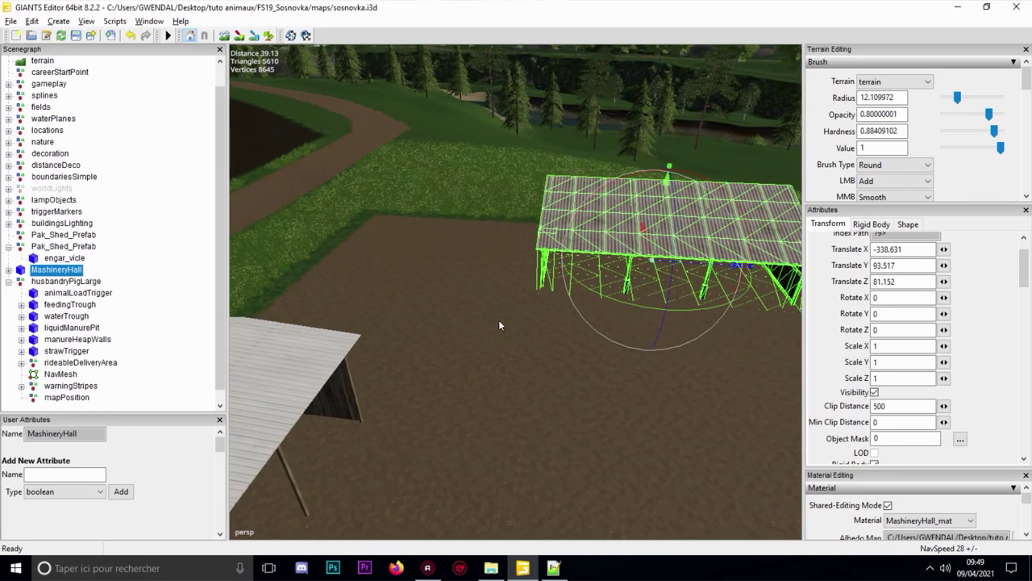
scroll(528, 242, up, 4)
scroll(457, 314, down, 7)
right_drag(457, 317, 619, 282)
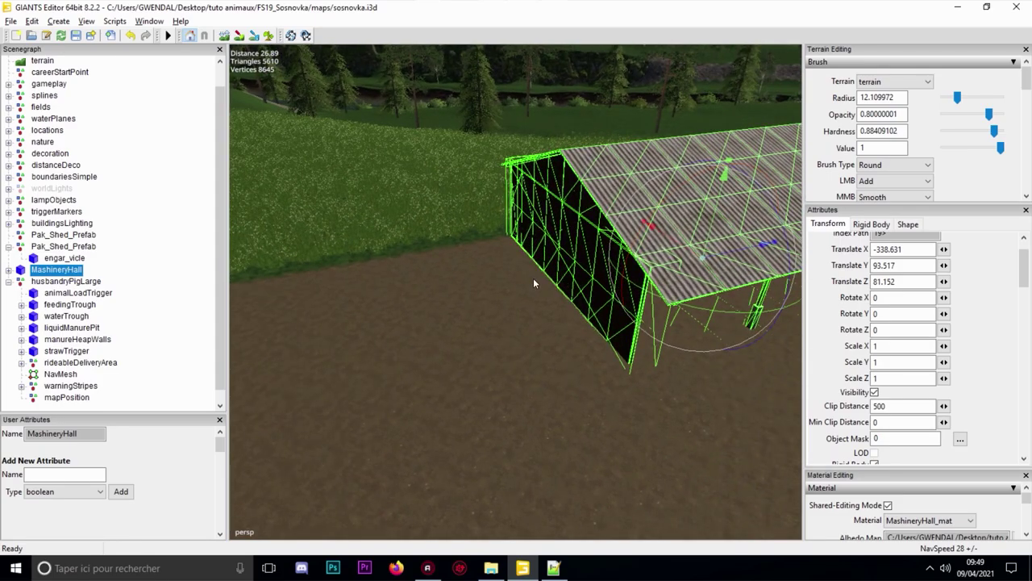
alt+middle_drag(535, 283, 532, 286)
alt+right_drag(582, 292, 514, 207)
alt+right_drag(683, 253, 513, 359)
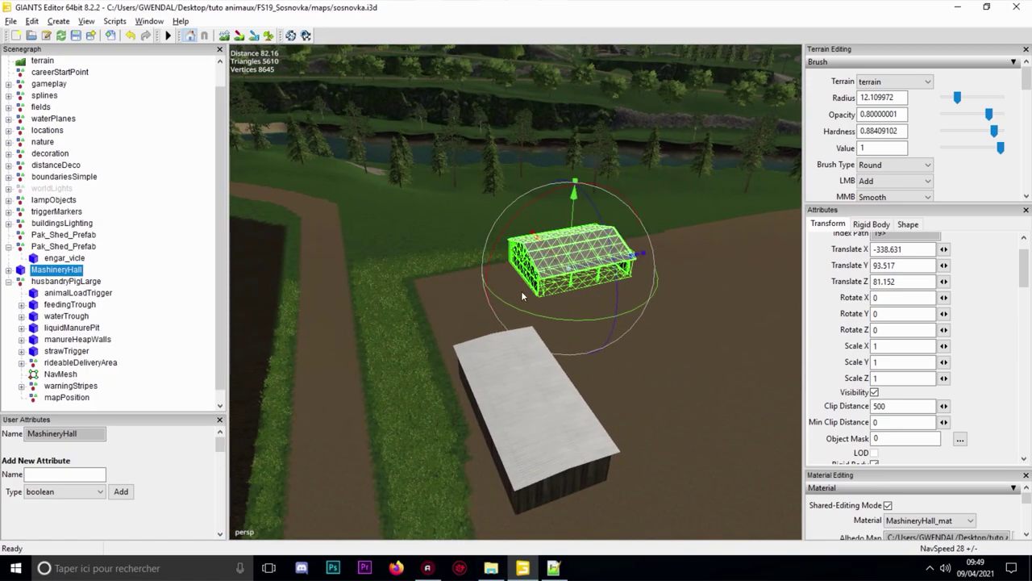
scroll(470, 167, up, 8)
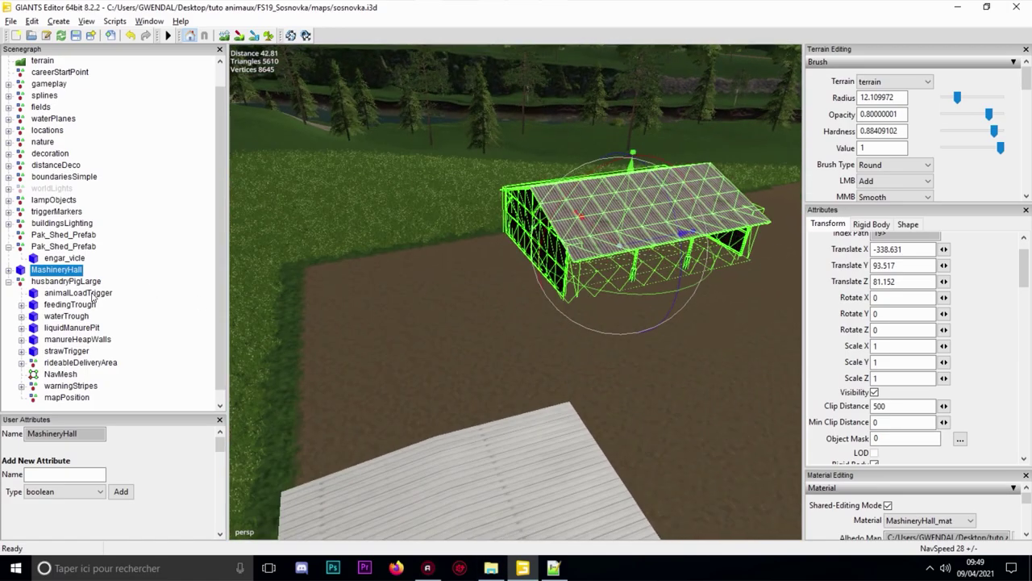
Select animalLoadTrigger beside the hall's gable wall and shift it slightly along Z to about 69.32
click(97, 292)
key(f)
alt+drag(391, 312, 517, 300)
alt+middle_drag(517, 300, 493, 279)
alt+right_drag(493, 279, 530, 242)
alt+drag(530, 242, 566, 237)
alt+middle_drag(552, 286, 518, 280)
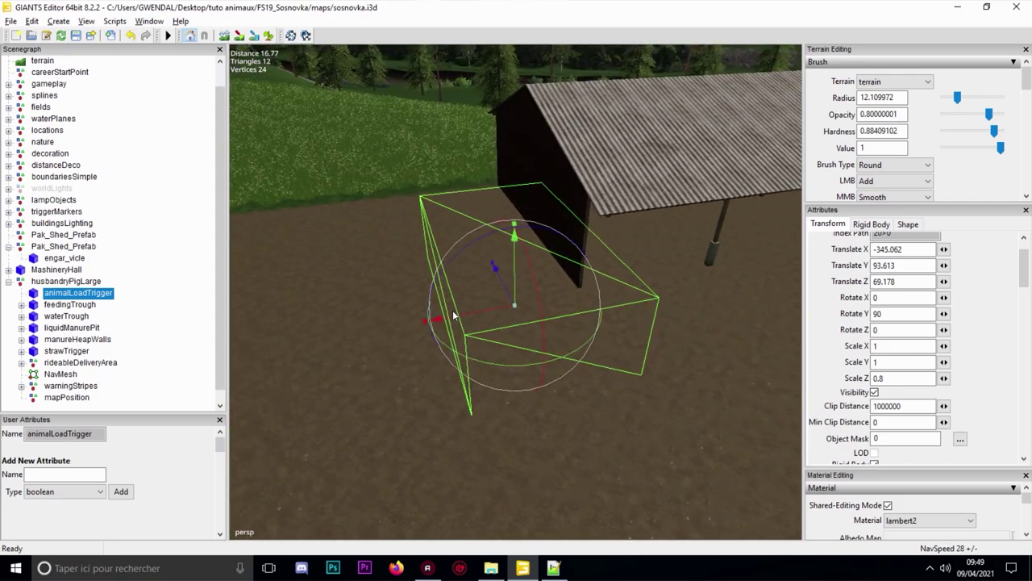
drag(465, 310, 468, 317)
scroll(478, 313, down, 4)
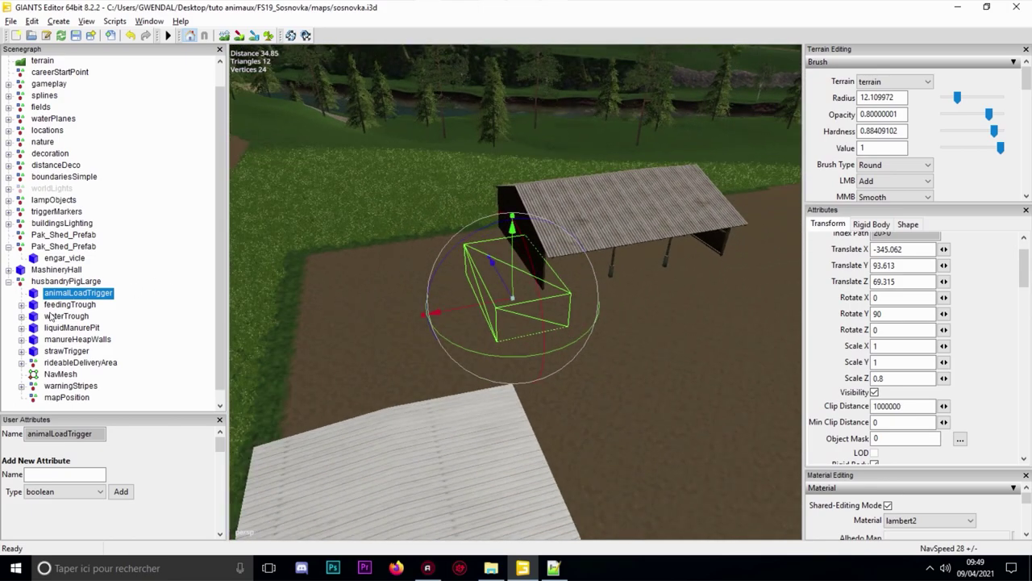
Place feedingTrough on the ground in front of MashineryHall with Interactive Placement, at about X -348.57, Y 93.61, Z 86.58
click(69, 305)
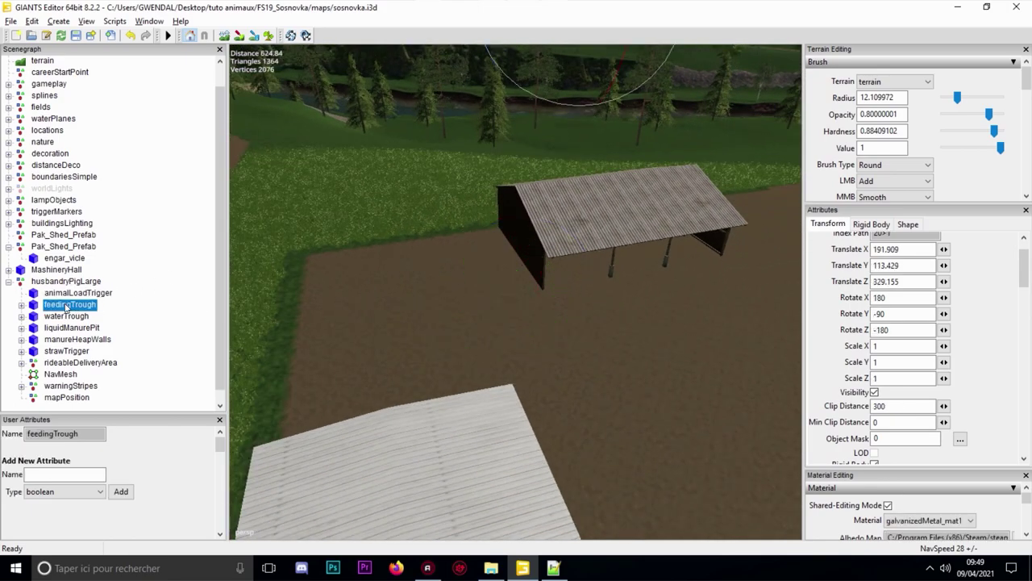
alt+middle_drag(432, 329, 386, 329)
scroll(386, 328, up, 4)
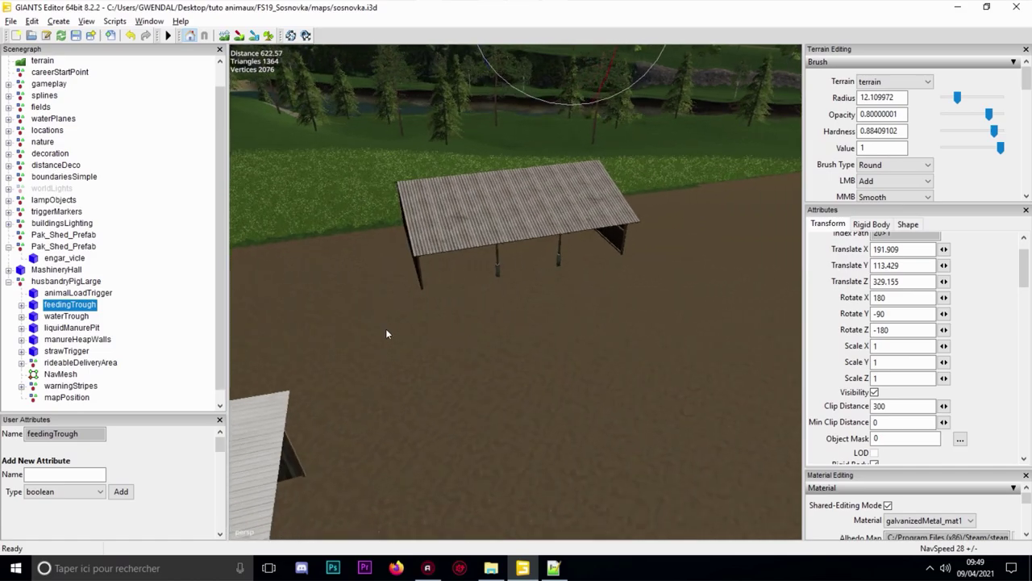
alt+drag(431, 306, 440, 278)
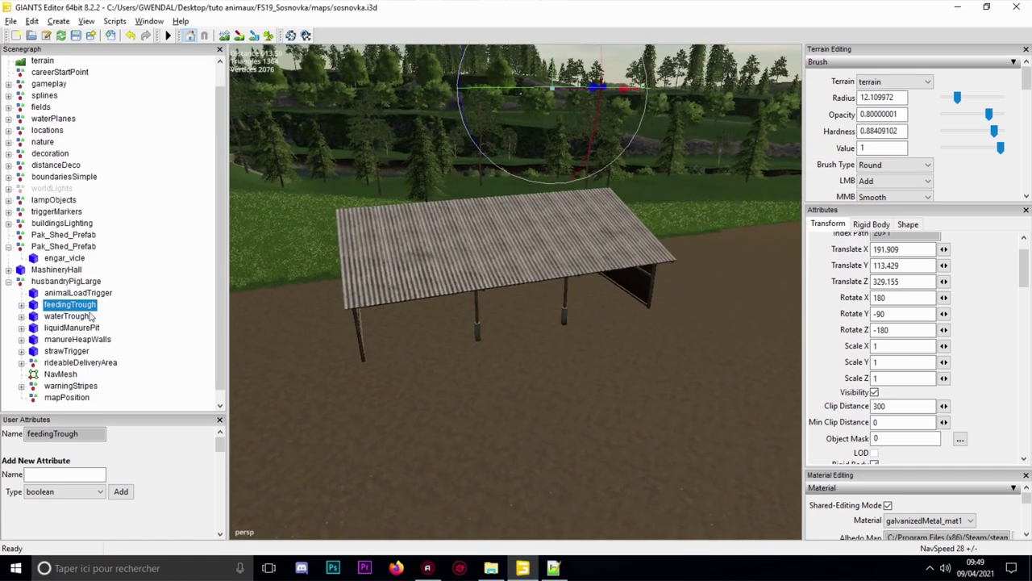
key(ctrl+b)
click(602, 348)
scroll(600, 343, up, 4)
alt+drag(599, 341, 666, 305)
scroll(679, 308, down, 1)
scroll(679, 308, up, 5)
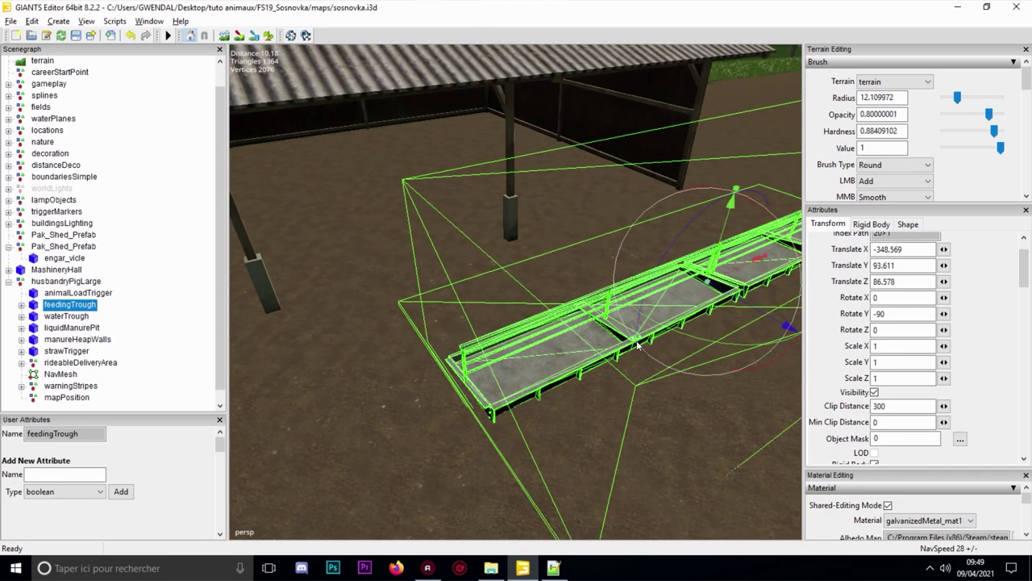
scroll(658, 315, down, 4)
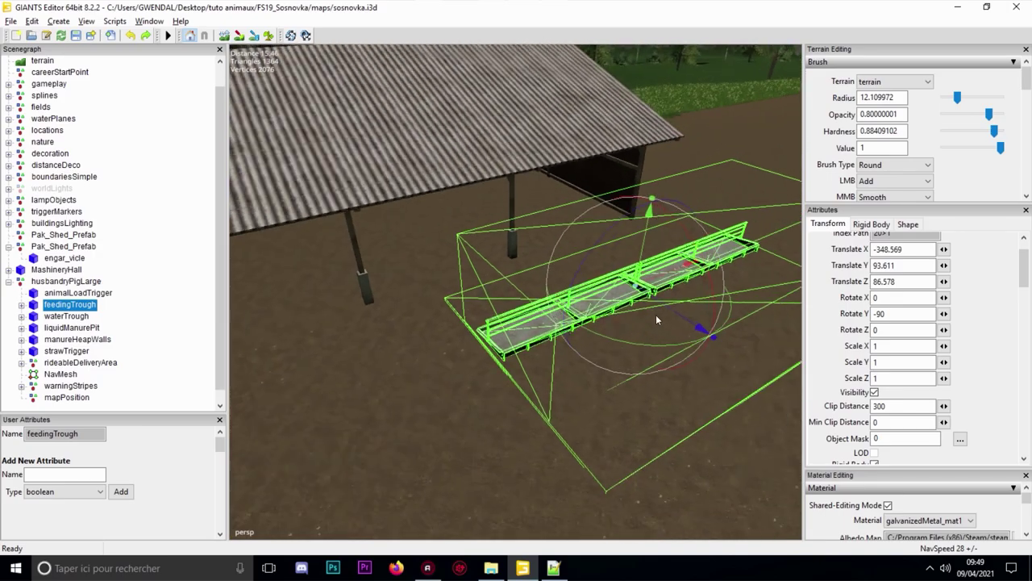
Move feedingTrough in line with the hall's front posts, to about X -344.62, Z 84.37
drag(492, 324, 458, 223)
scroll(368, 241, up, 4)
drag(557, 246, 667, 260)
scroll(525, 300, down, 3)
scroll(526, 300, up, 4)
right_drag(608, 261, 666, 272)
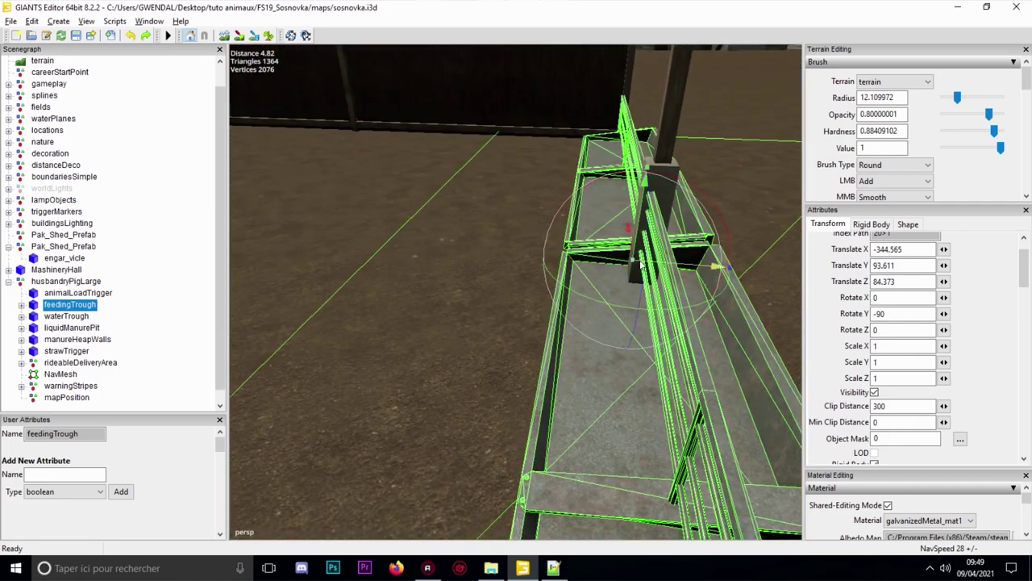
drag(715, 266, 721, 267)
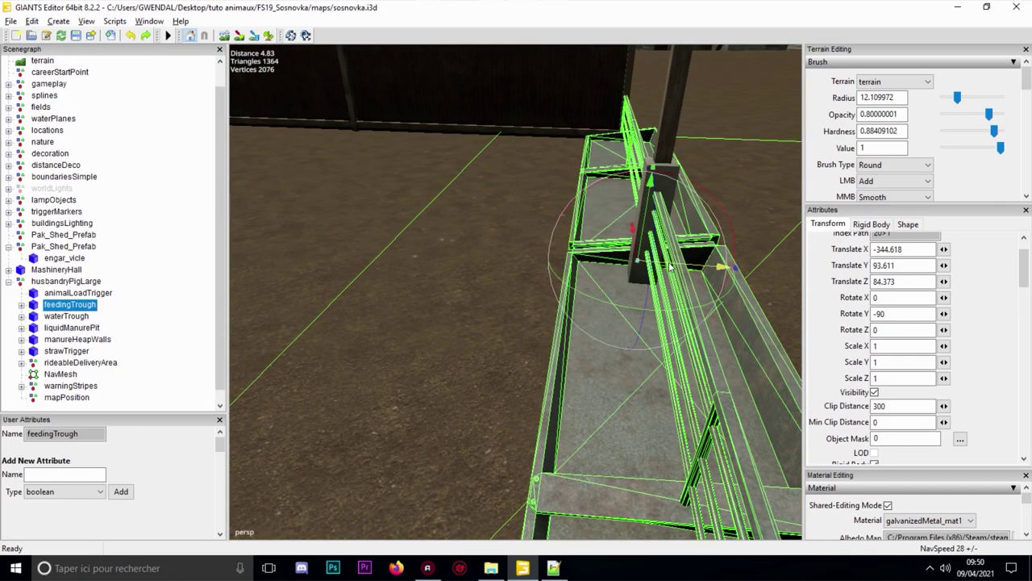
Inspect feedingTrough's alignment with the hall's posts from both sides and both ends
alt+middle_drag(532, 231, 569, 253)
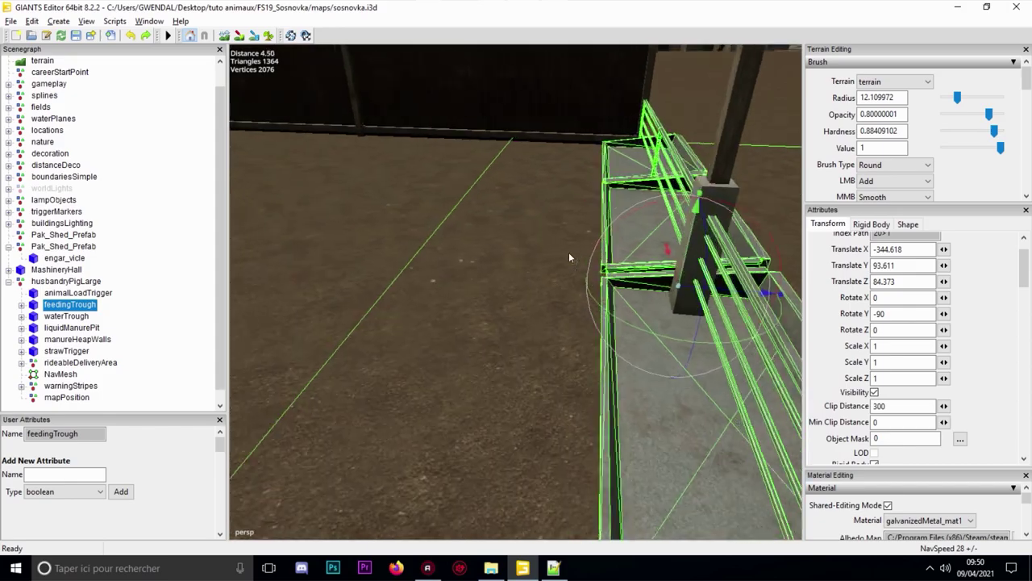
alt+drag(568, 253, 688, 251)
alt+middle_drag(602, 322, 597, 246)
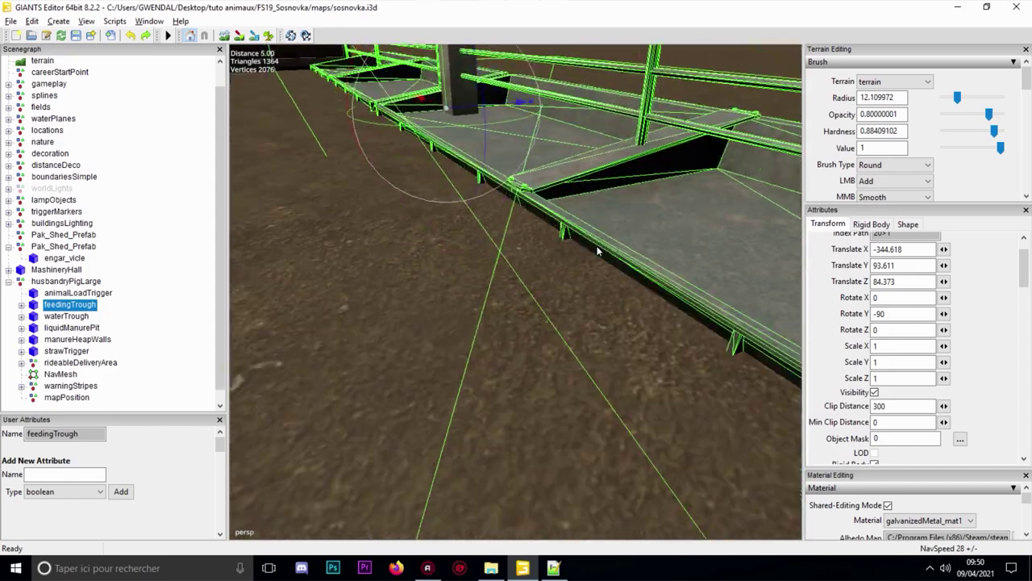
alt+drag(535, 207, 458, 216)
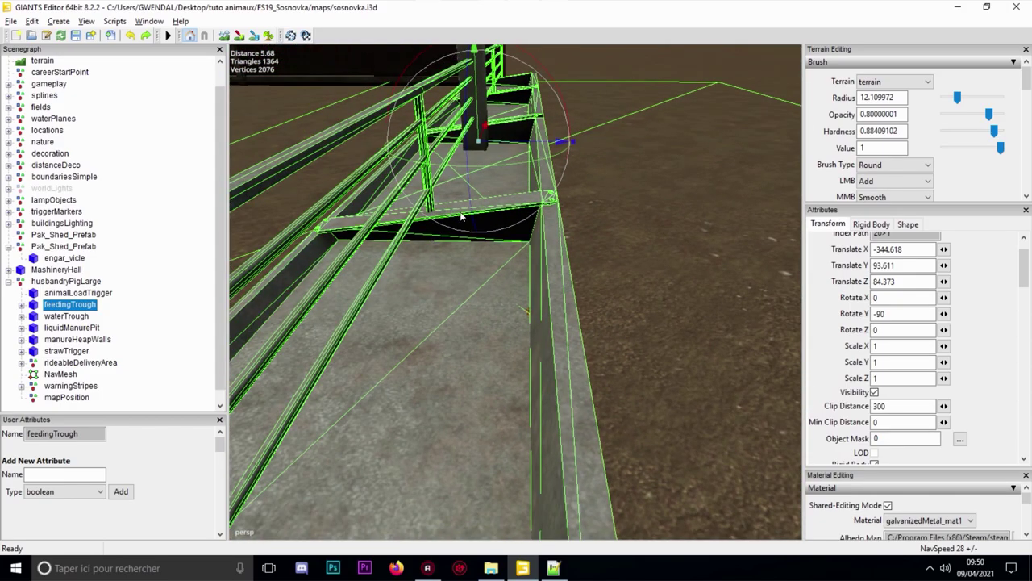
scroll(469, 223, down, 4)
alt+middle_drag(464, 227, 487, 218)
scroll(472, 215, up, 3)
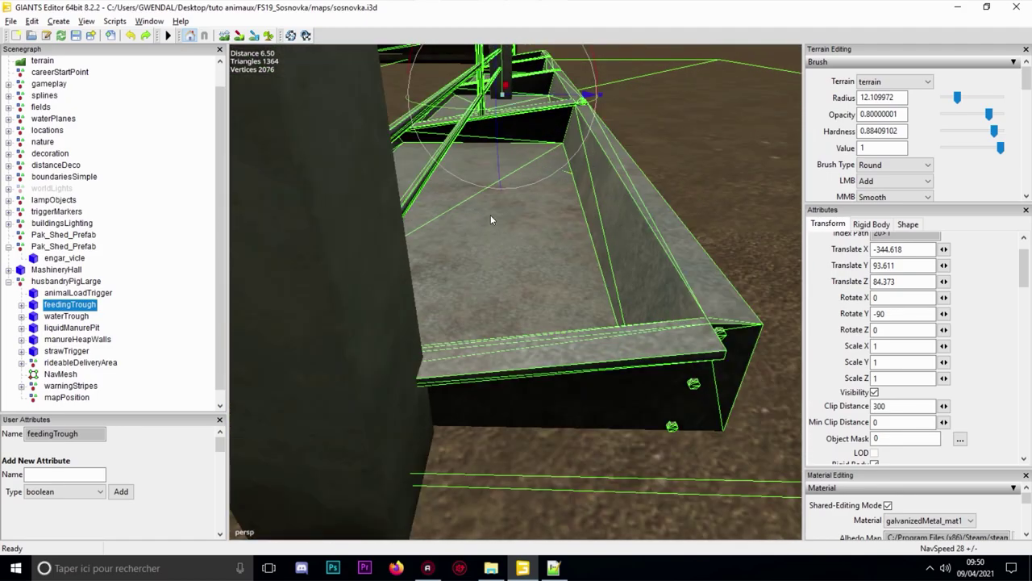
scroll(490, 216, up, 3)
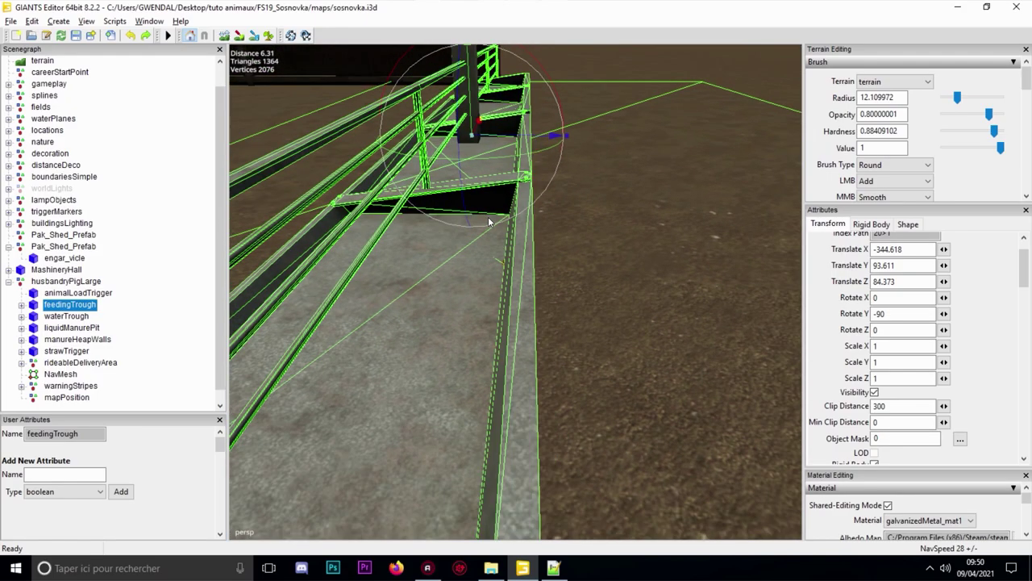
alt+drag(521, 225, 537, 202)
scroll(536, 206, down, 6)
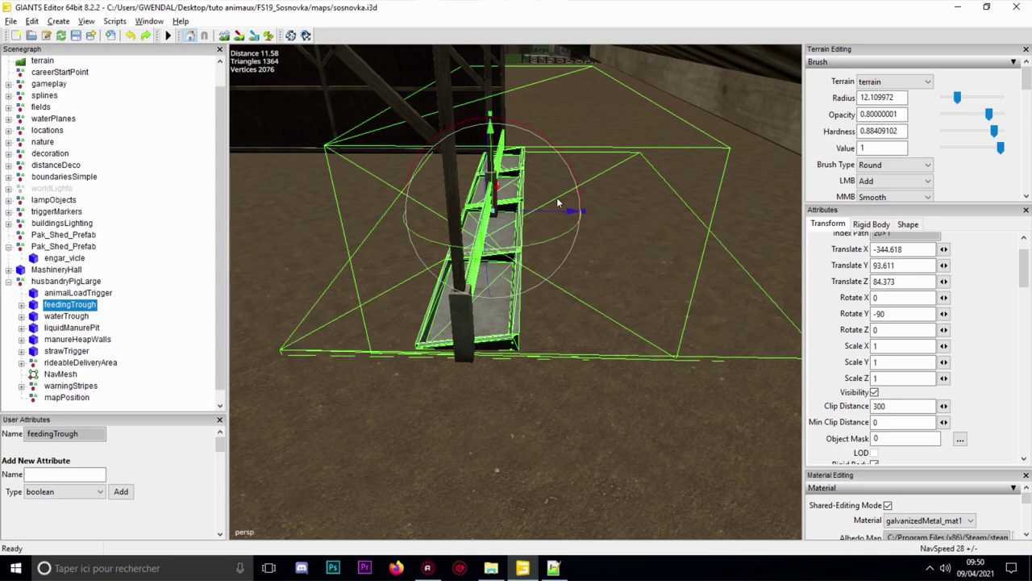
key(Left)
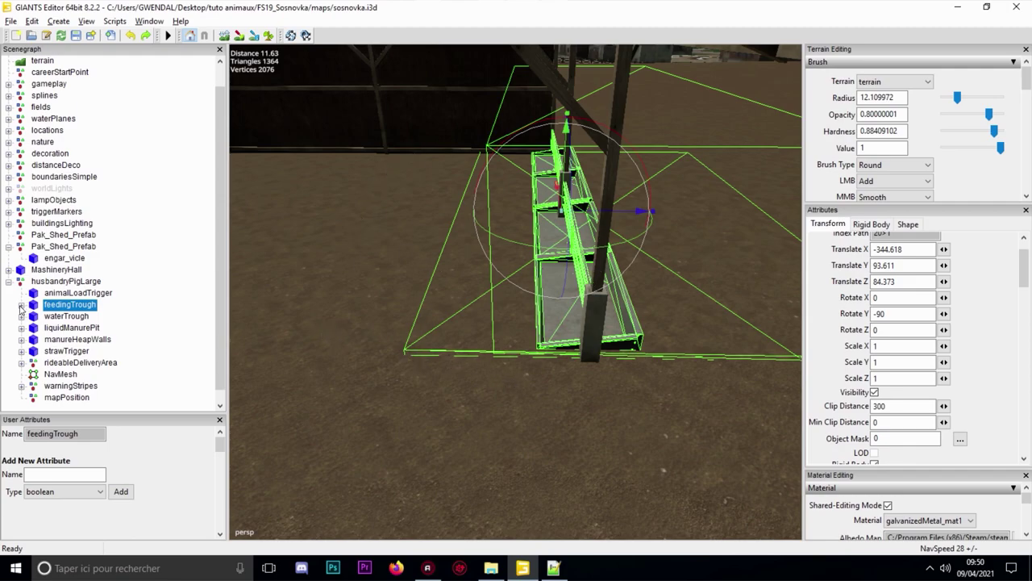
Expand feedingTrough down to animalPlaces and check where the individual animal places sit along the trough
click(21, 305)
click(81, 317)
click(34, 316)
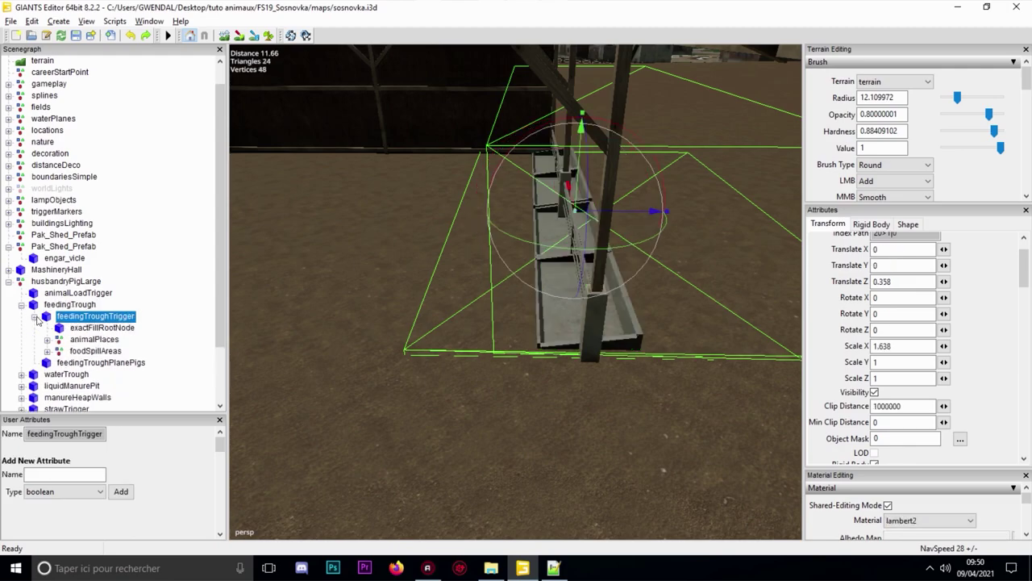
click(91, 339)
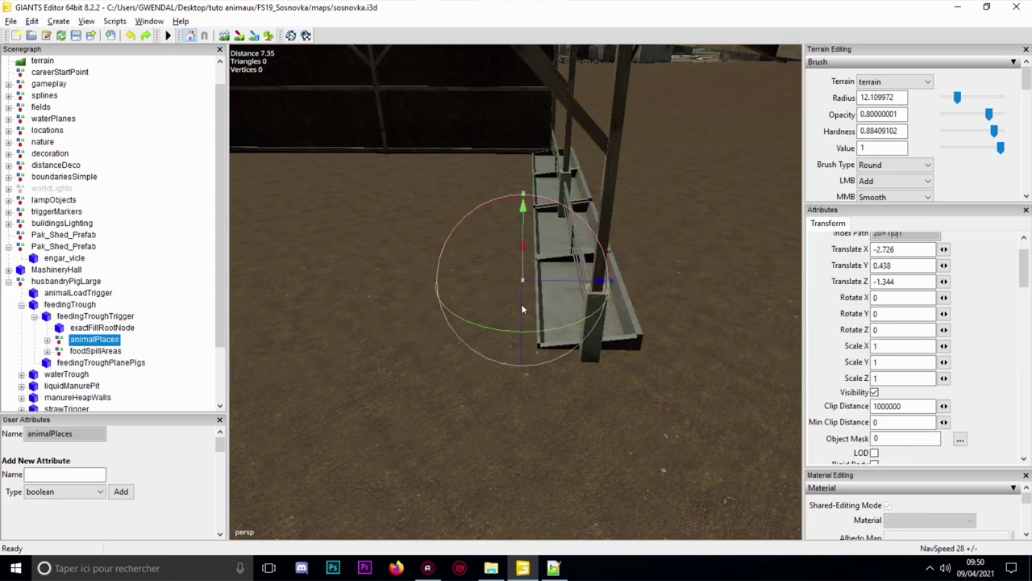
click(47, 339)
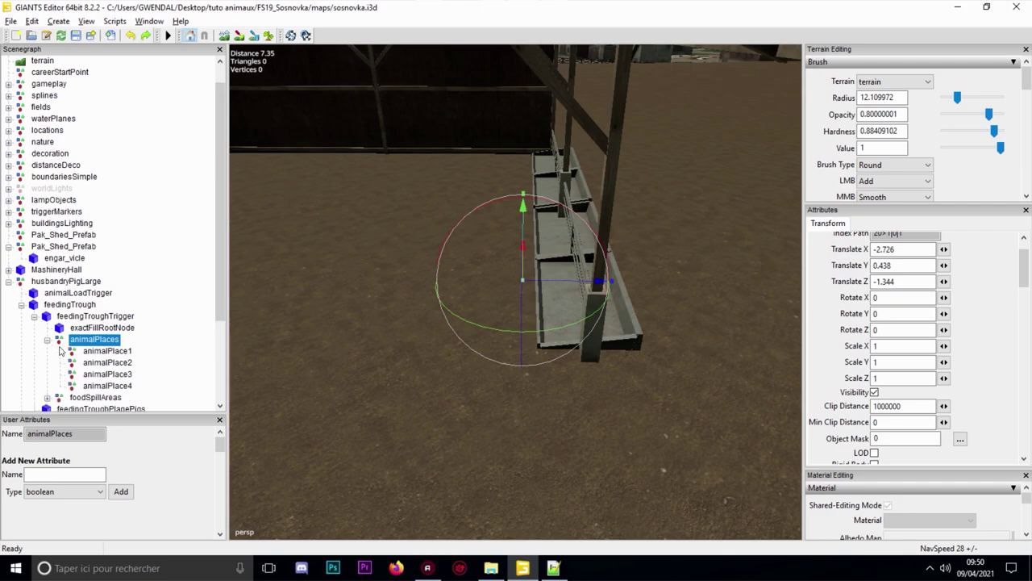
click(95, 352)
click(92, 362)
click(94, 374)
scroll(81, 373, down, 1)
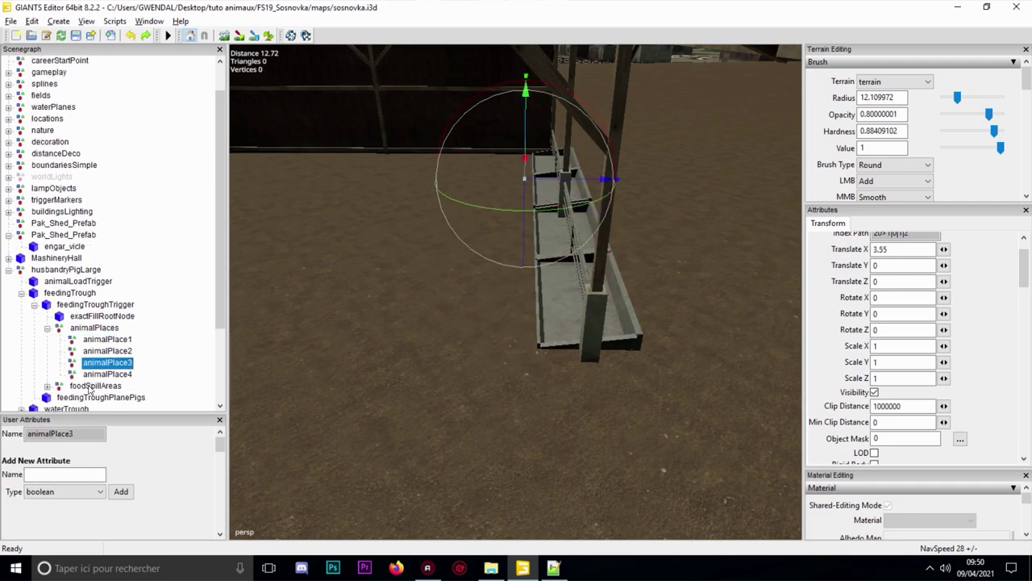
Expand foodSpillAreas under feedingTroughTrigger and check the position of its start1 node
click(87, 386)
click(47, 386)
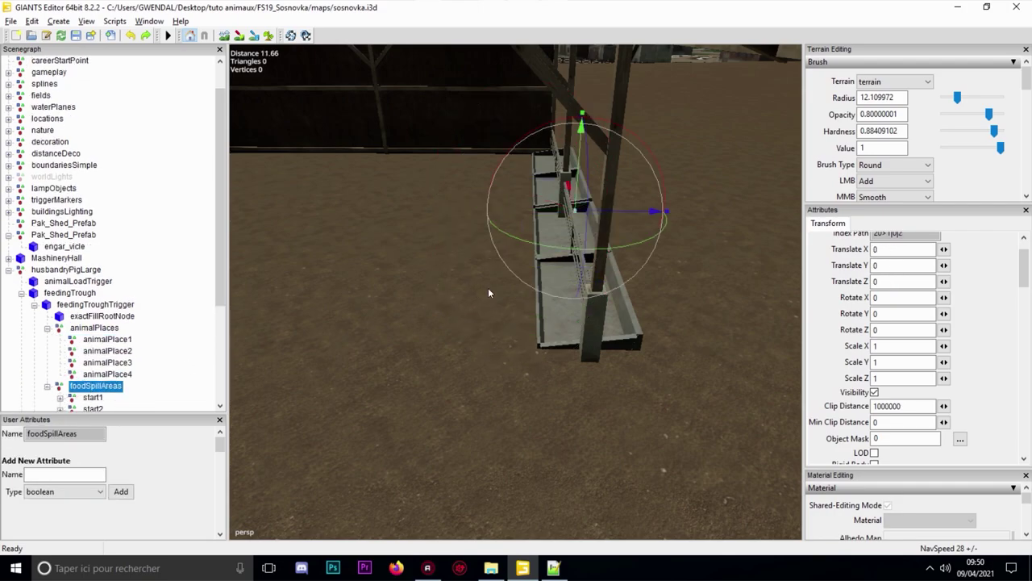
alt+middle_drag(488, 289, 480, 288)
scroll(117, 350, down, 3)
click(95, 364)
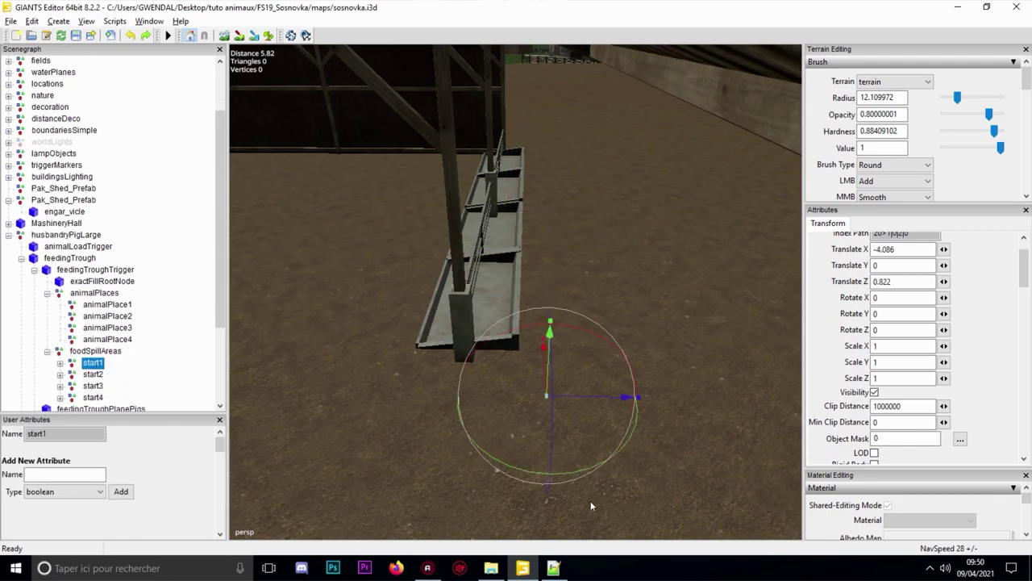
Reselect the whole feedingTrough and view its trigger volume beneath the front of the hall's roof
click(81, 260)
alt+middle_drag(481, 261, 466, 252)
alt+drag(465, 253, 443, 218)
scroll(440, 231, down, 2)
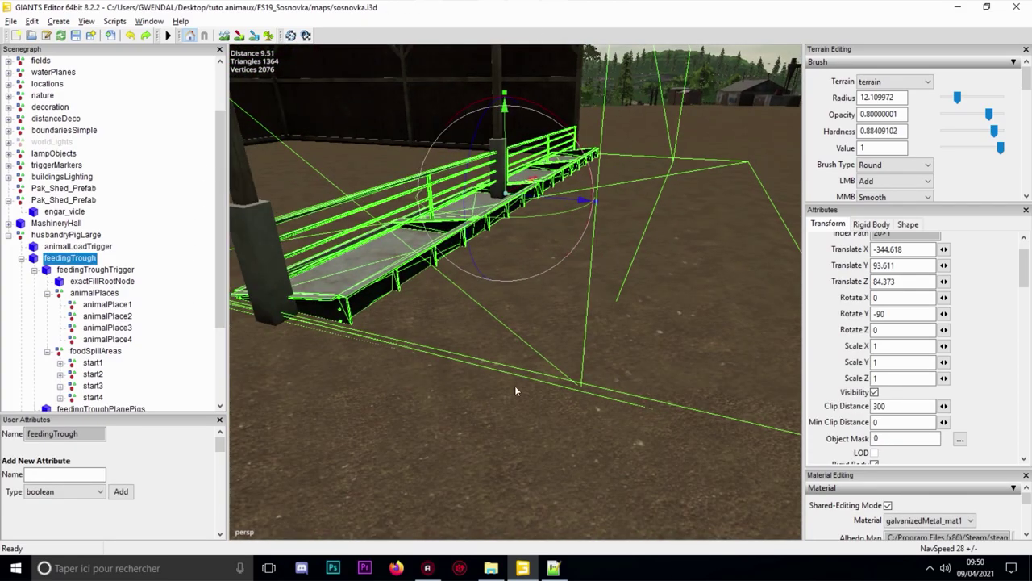
middle_drag(560, 139, 414, 206)
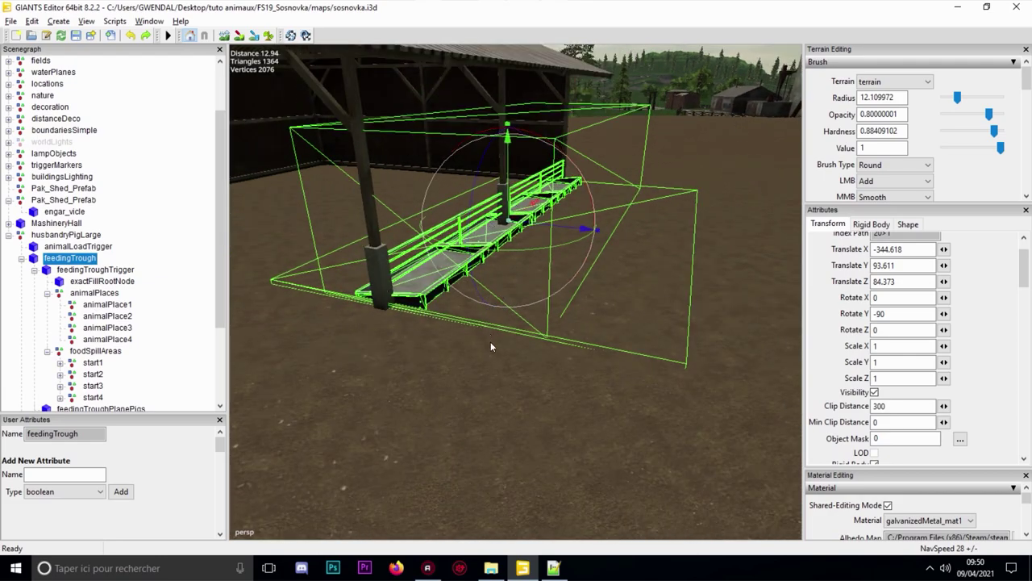
Switch to Notepad++ and find the food module's config node path in husbandryPig.xml
click(555, 569)
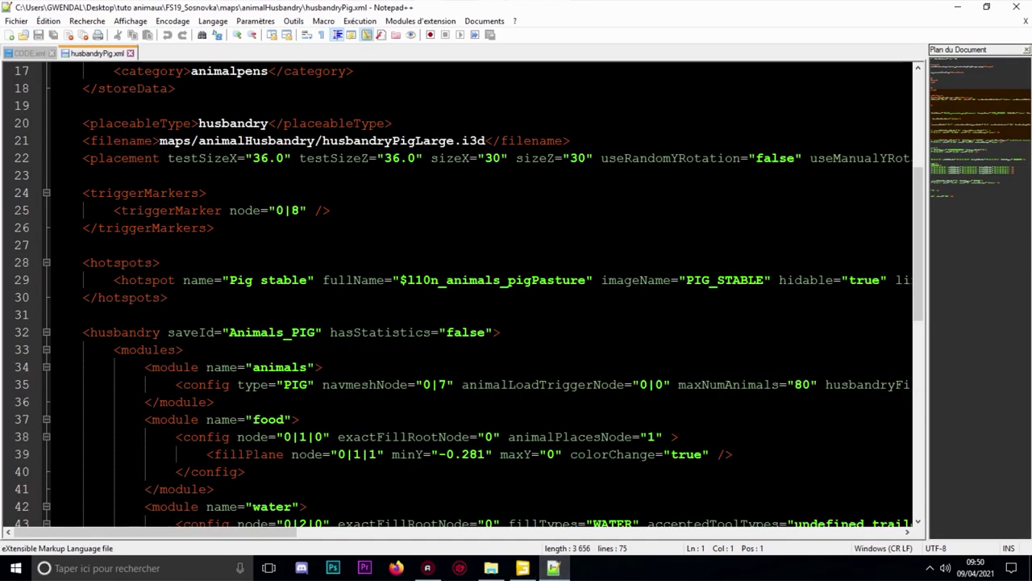
scroll(300, 280, down, 3)
click(300, 280)
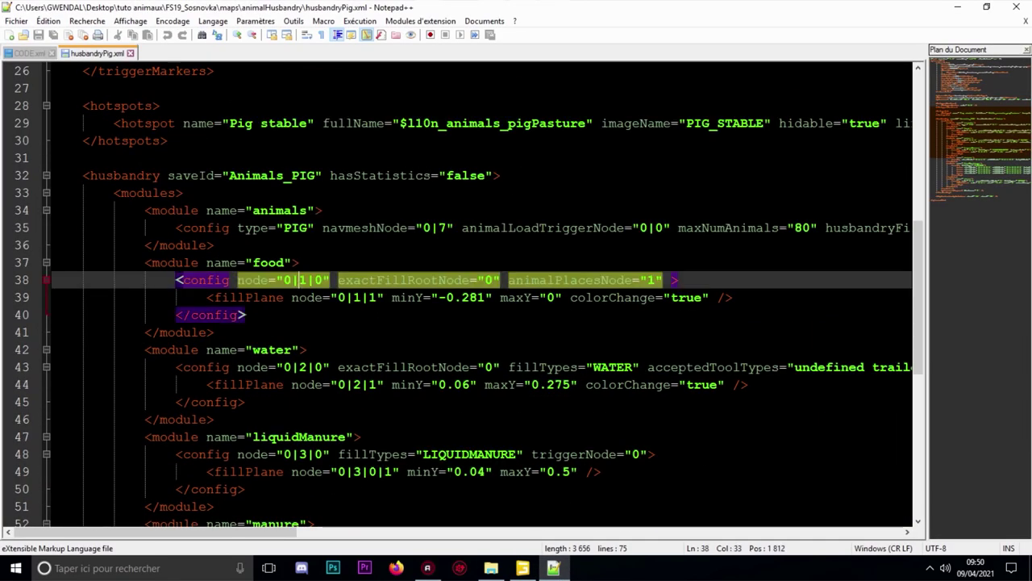
Return to GIANTS Editor and check the Index Path of feedingTrough
click(523, 567)
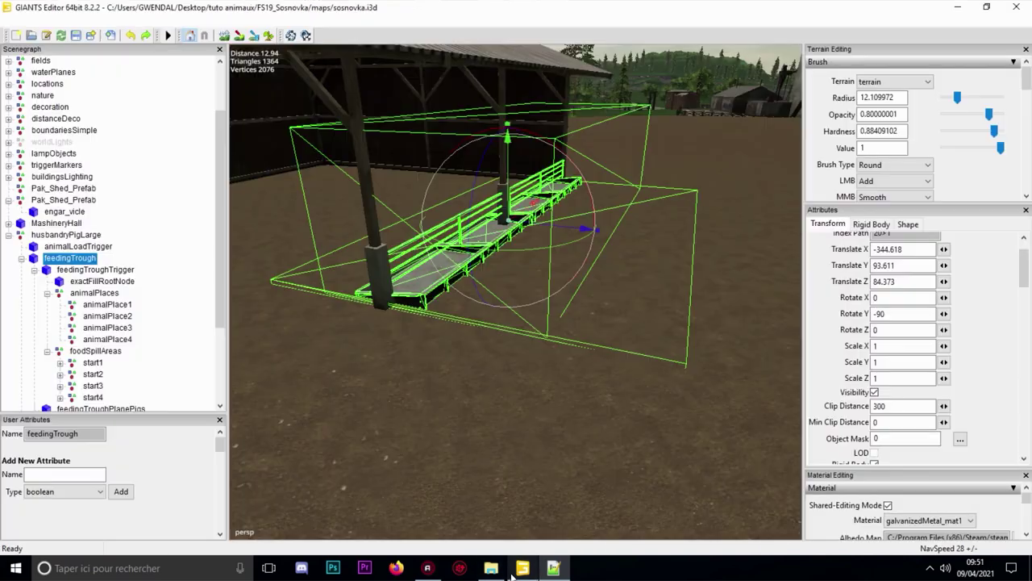
alt+middle_drag(371, 371, 343, 374)
scroll(837, 367, up, 2)
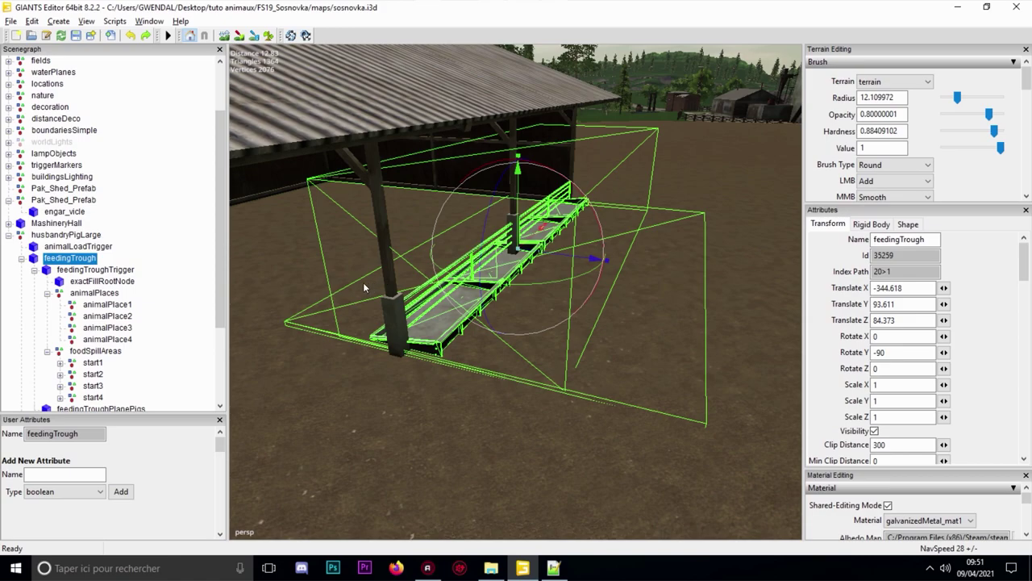
Inspect feedingTroughTrigger and its exactFillRootNode, animalPlaces and foodSpillAreas children one after another
click(94, 271)
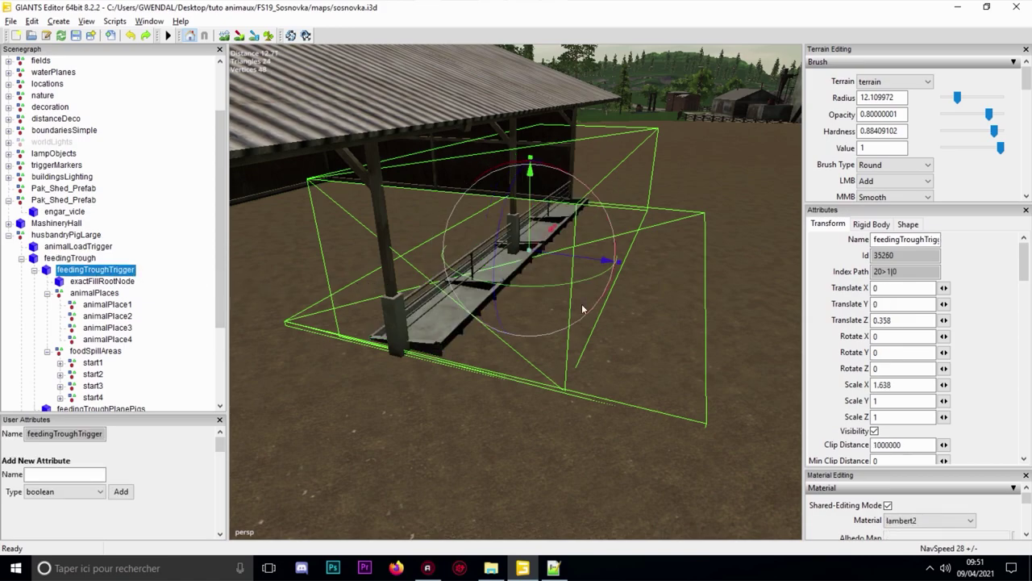
click(89, 283)
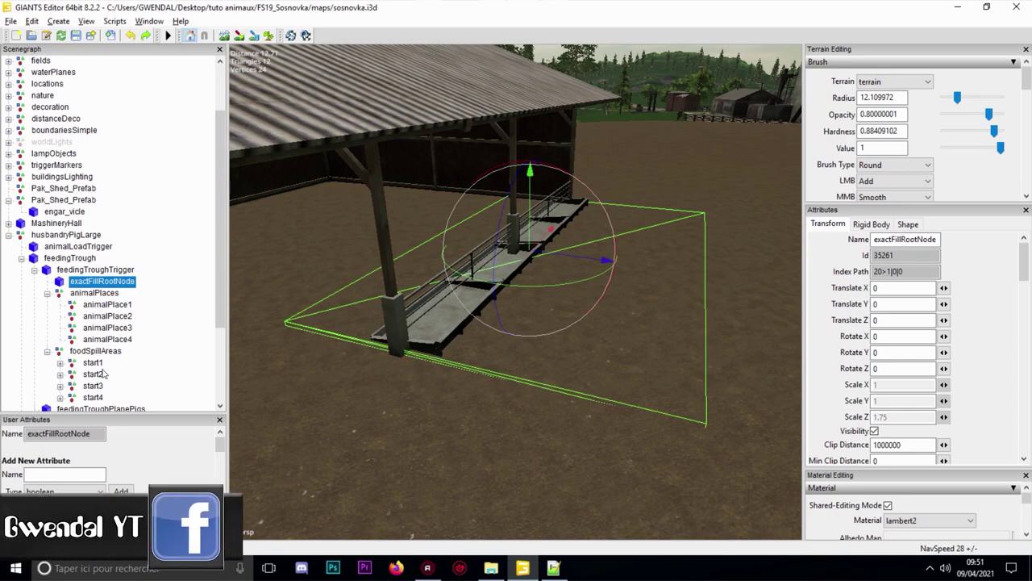
click(95, 294)
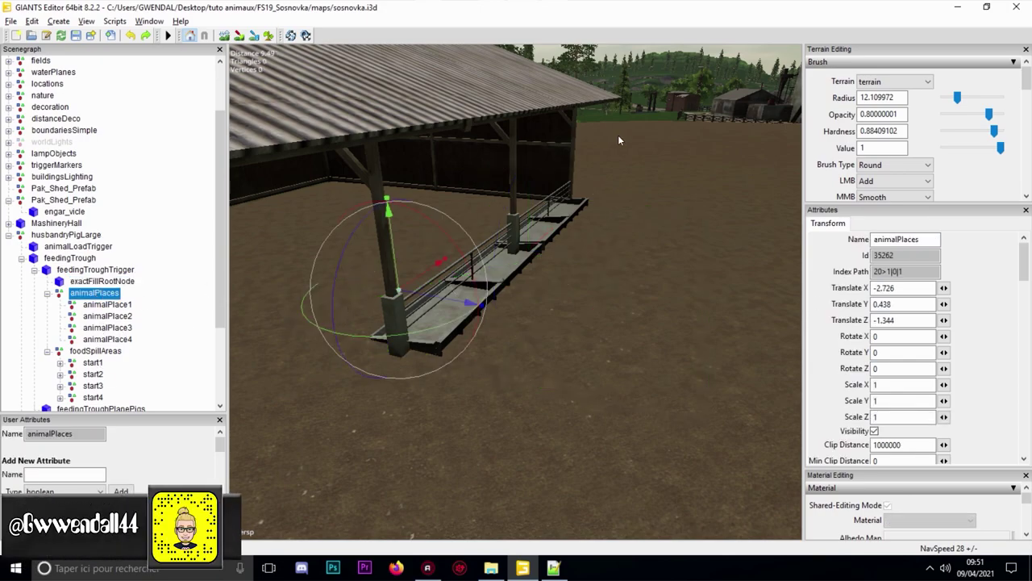
scroll(176, 387, down, 1)
click(95, 327)
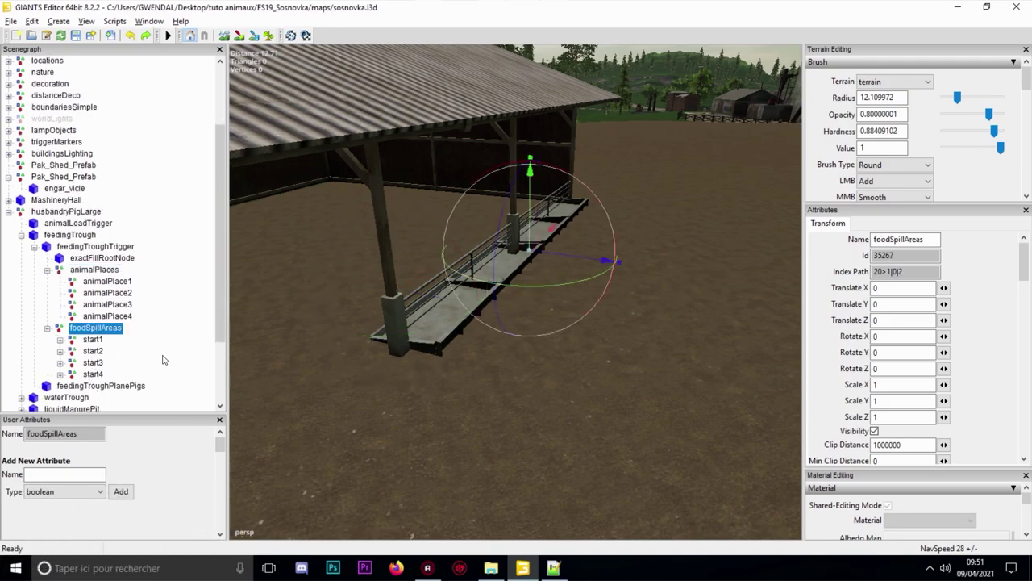
Select feedingTroughPlanePigs, try raising the food plane vertically in the trough, and undo the move
click(100, 386)
scroll(549, 316, up, 5)
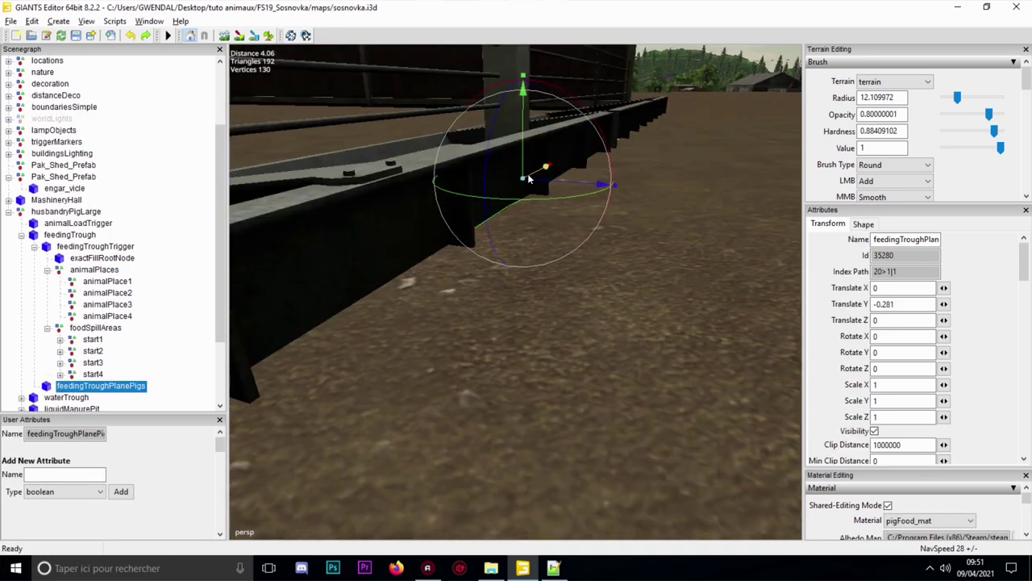
scroll(536, 190, down, 3)
drag(574, 237, 577, 203)
key(ctrl+z)
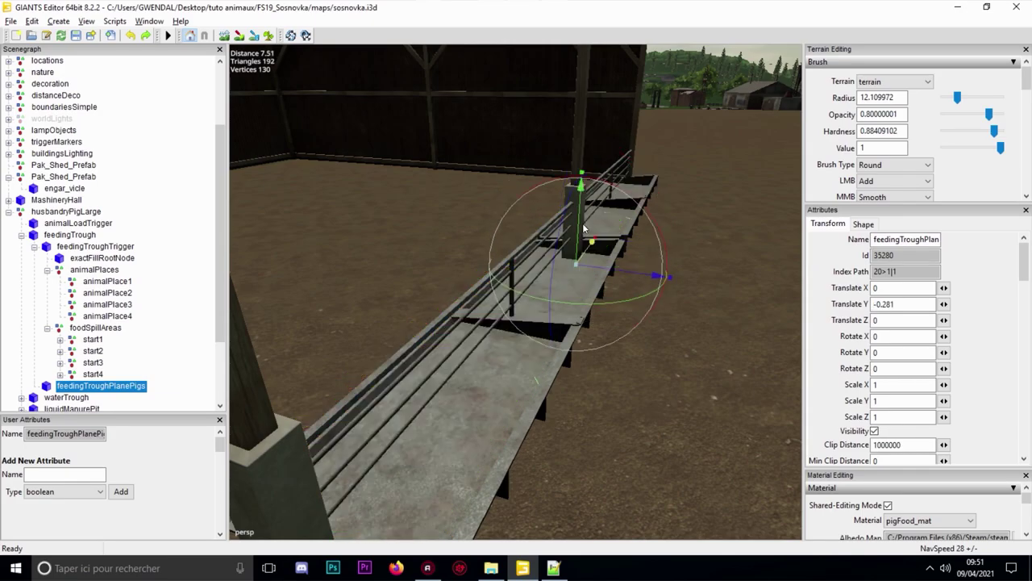
scroll(582, 227, down, 6)
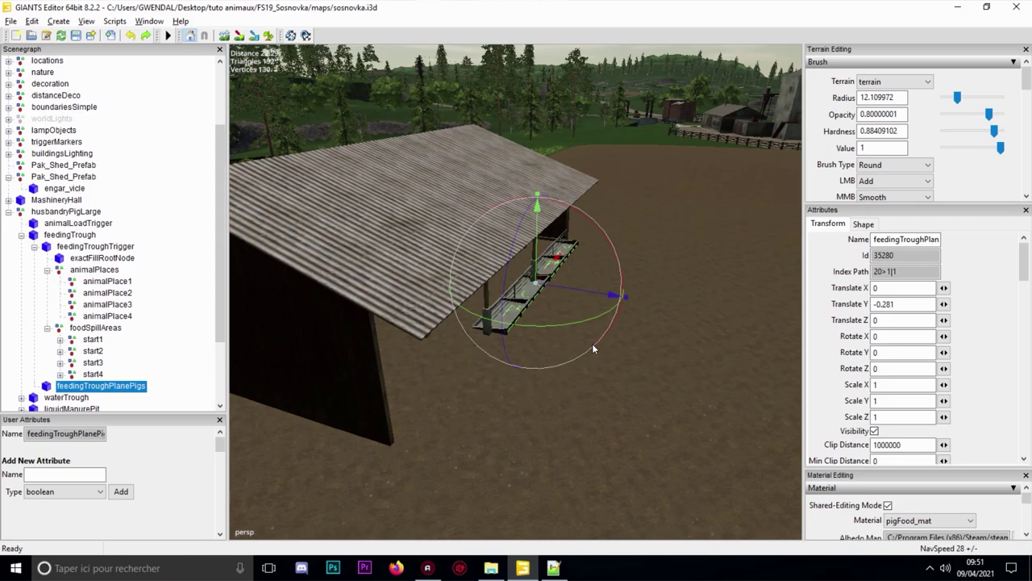
scroll(595, 282, up, 6)
alt+drag(595, 284, 598, 304)
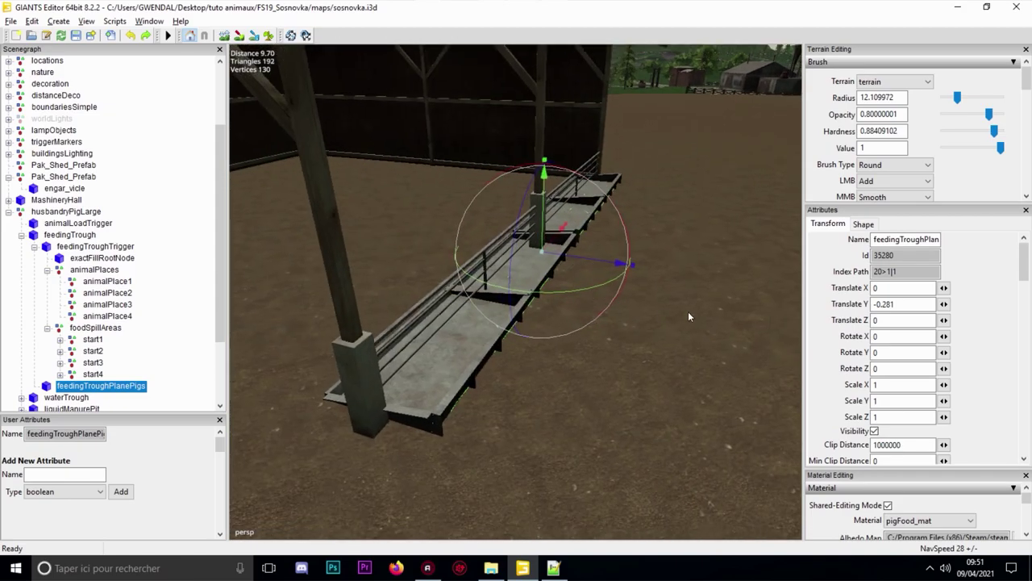
Find the food module's fillPlane node in husbandryPig.xml in Notepad++ and return to GIANTS Editor
click(553, 567)
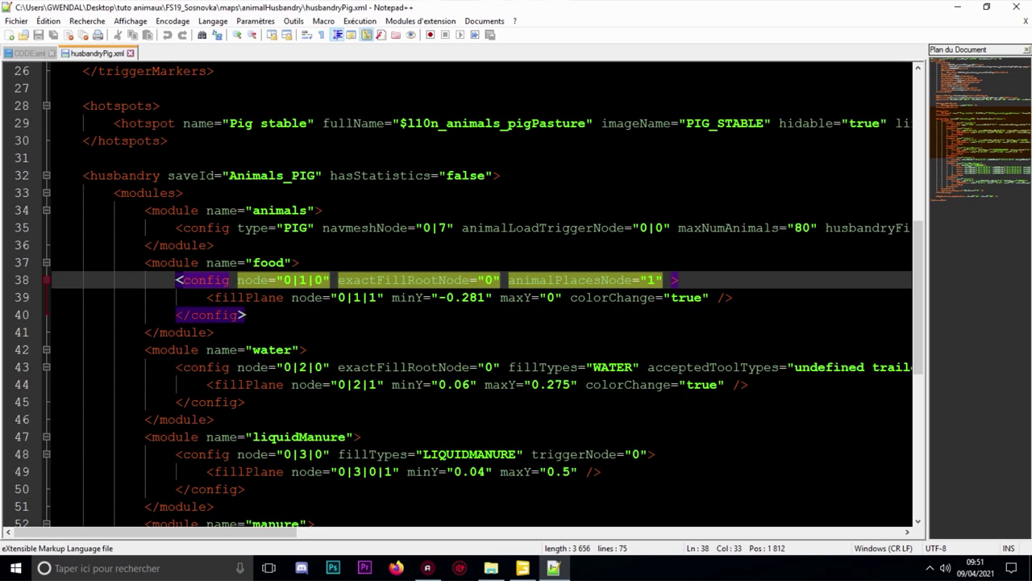
click(346, 298)
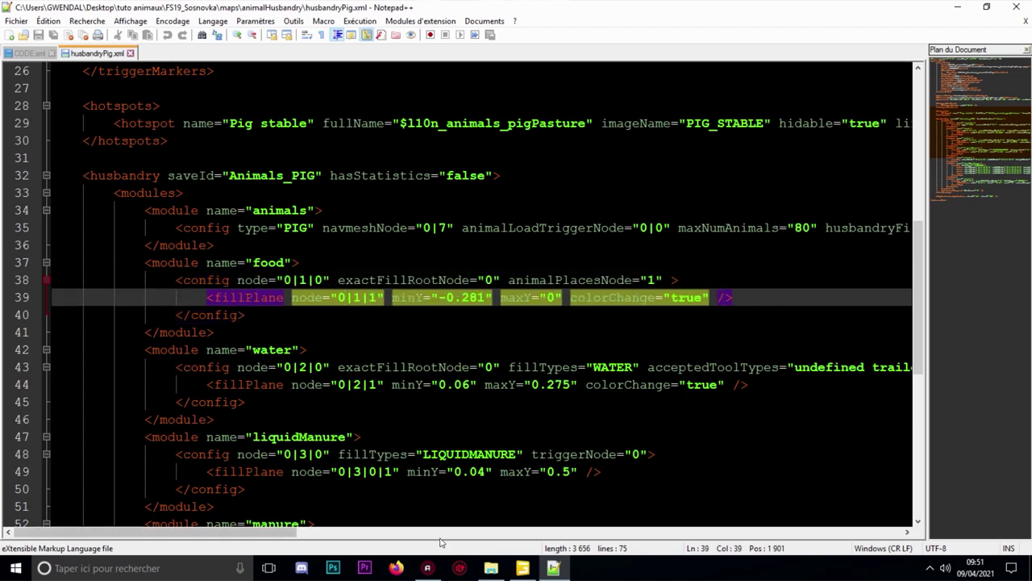
click(523, 567)
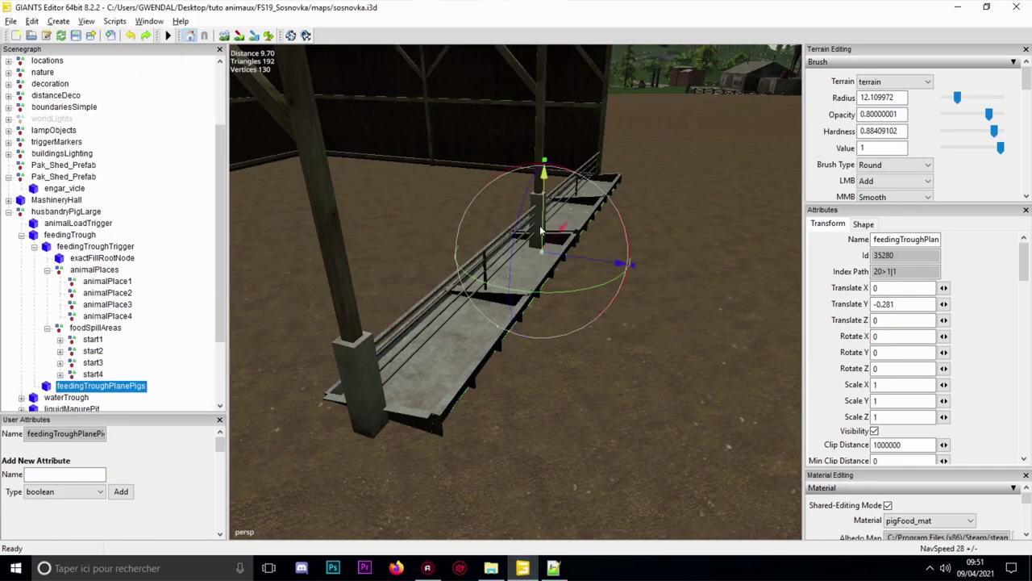
Try raising feedingTroughPlanePigs a little again, undo the move, and check its Translate Y
drag(545, 231, 545, 224)
key(ctrl+z)
mouse_move(897, 307)
mouse_down()
mouse_move(872, 305)
mouse_move(894, 305)
mouse_up()
Compare the food fillPlane's minY in Notepad++ with the plane's height in GIANTS Editor, and locate its maxY attribute
click(553, 568)
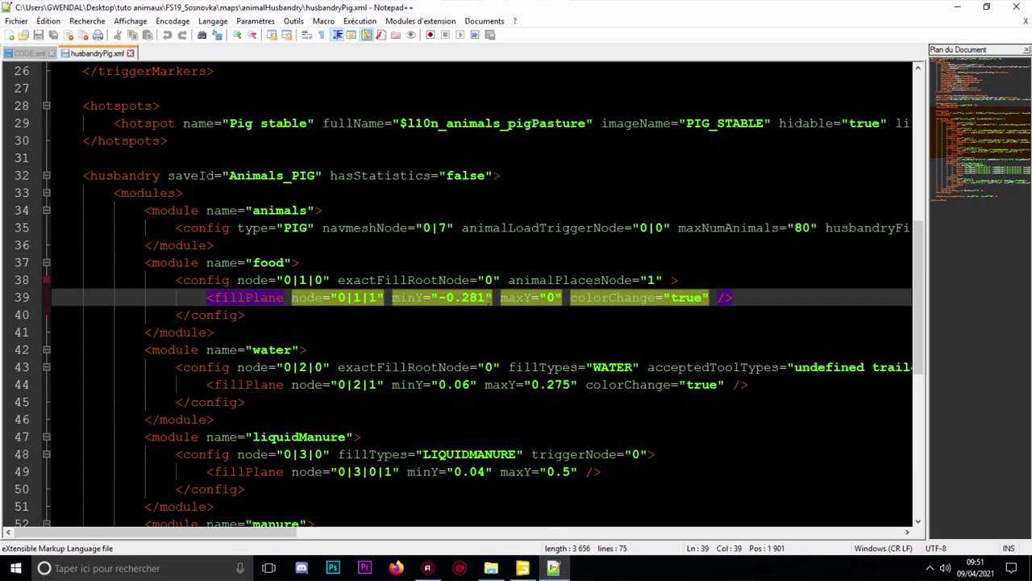
drag(486, 298, 438, 297)
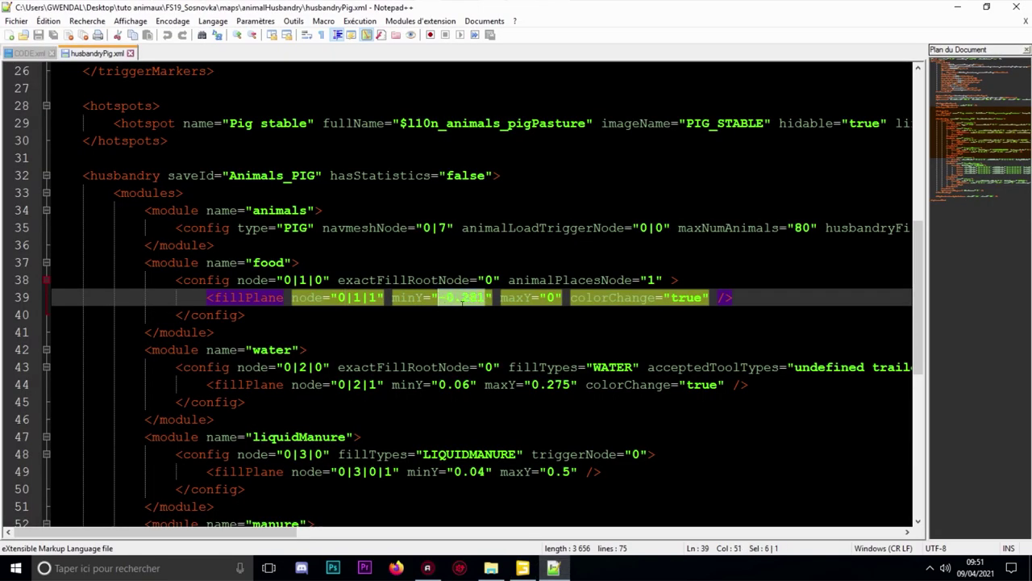
click(523, 567)
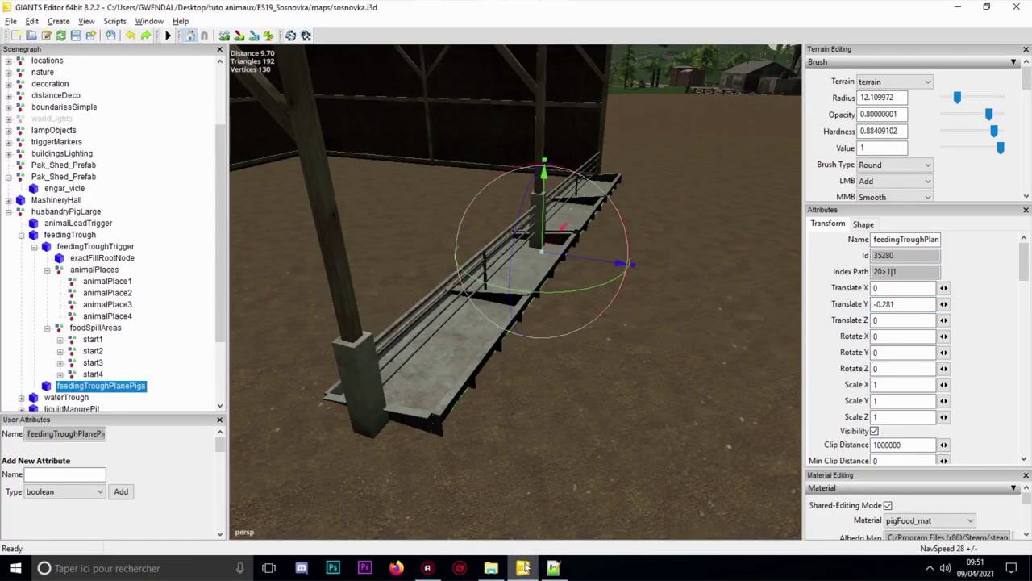
click(554, 567)
click(414, 296)
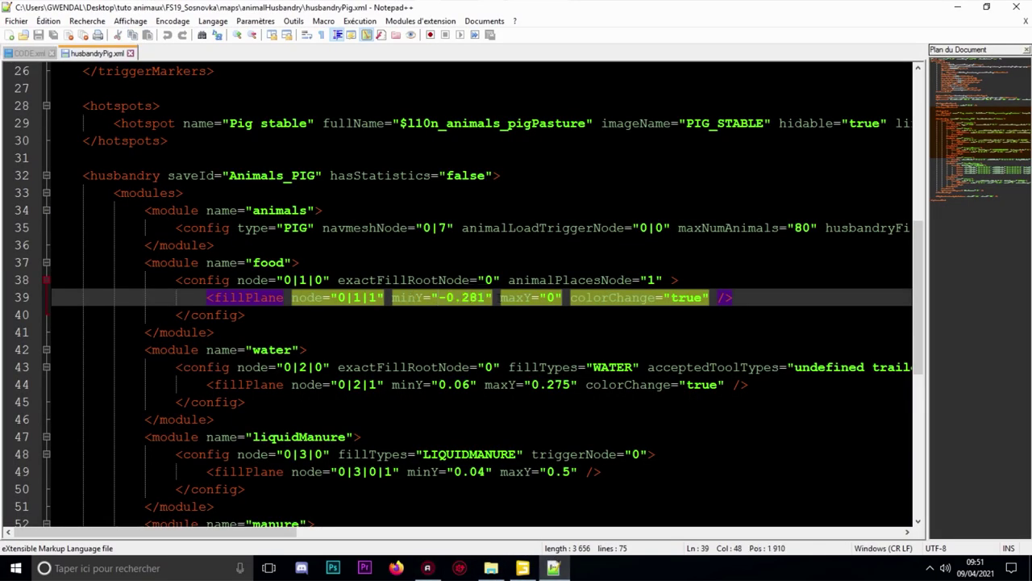
click(522, 298)
Switch to GIANTS Editor and set the Translate Y of feedingTroughPlanePigs to 0
click(525, 566)
right_click(525, 566)
drag(900, 306, 857, 307)
text(0)
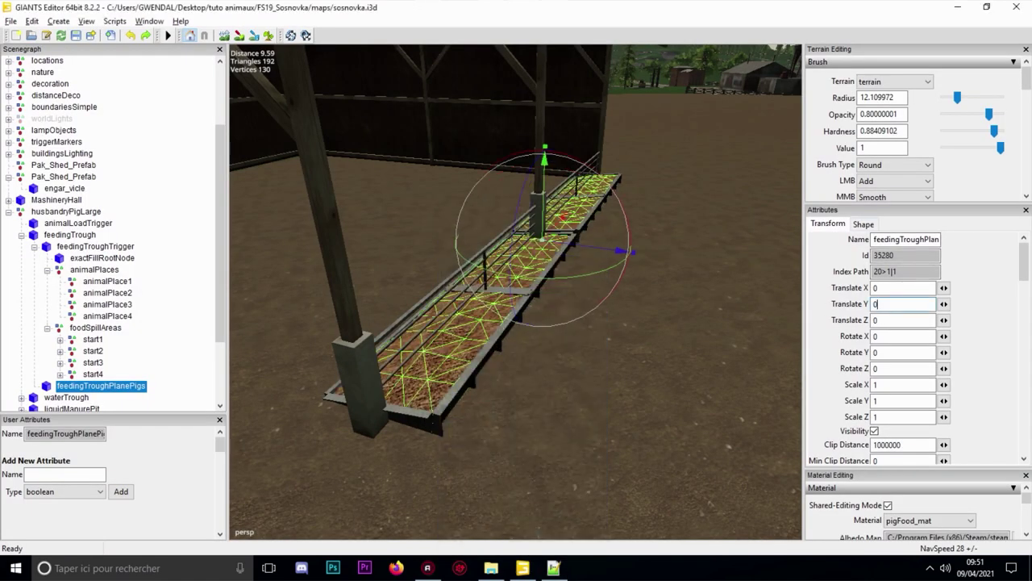
Set the Translate Y of feedingTroughPlanePigs back to -0.281
double_click(882, 302)
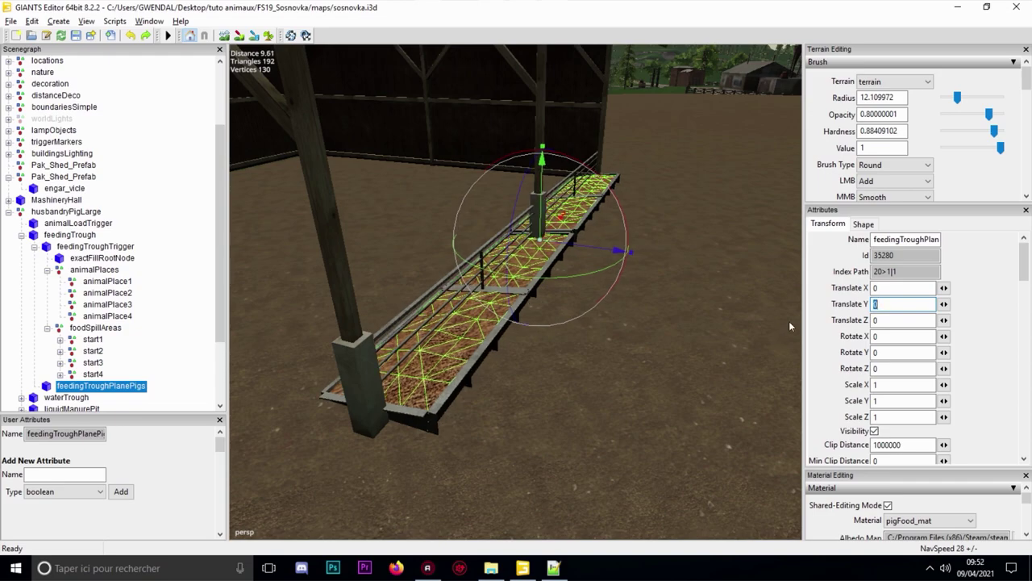
text(-0.28)
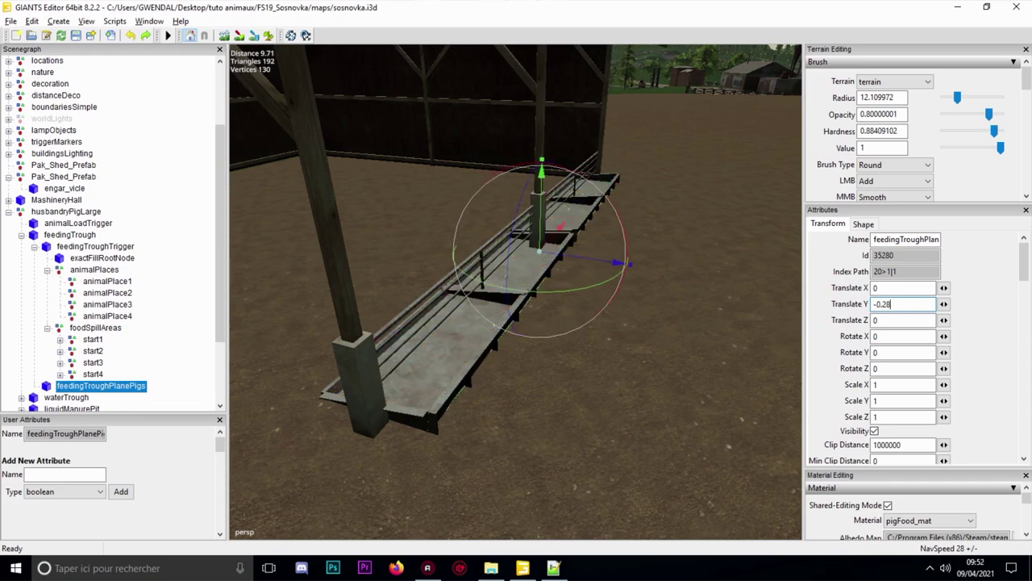
text(1)
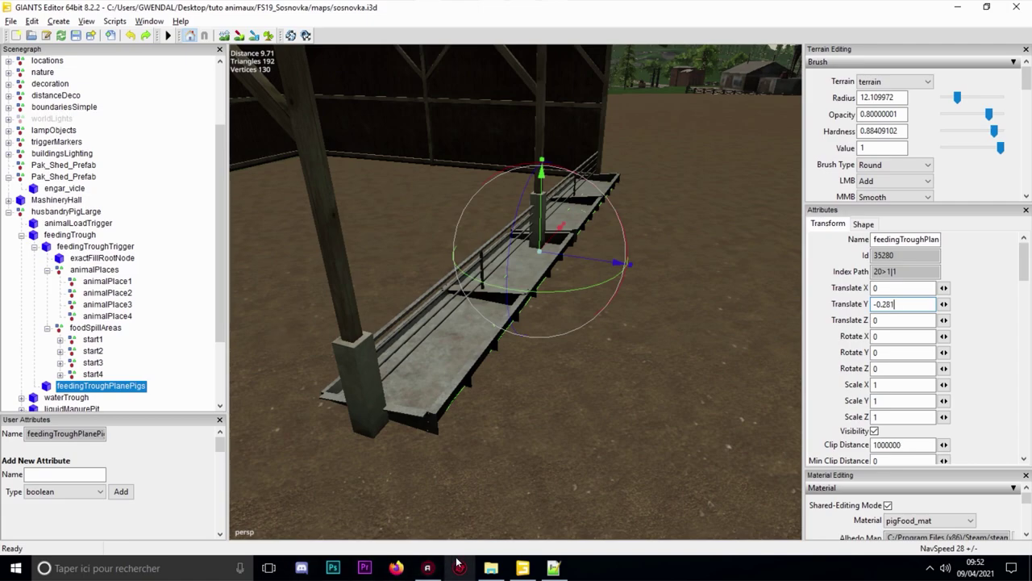
key(ctrl+a)
Switch to Notepad++ and review the minY and maxY attributes on the food module's fillPlane line
click(553, 567)
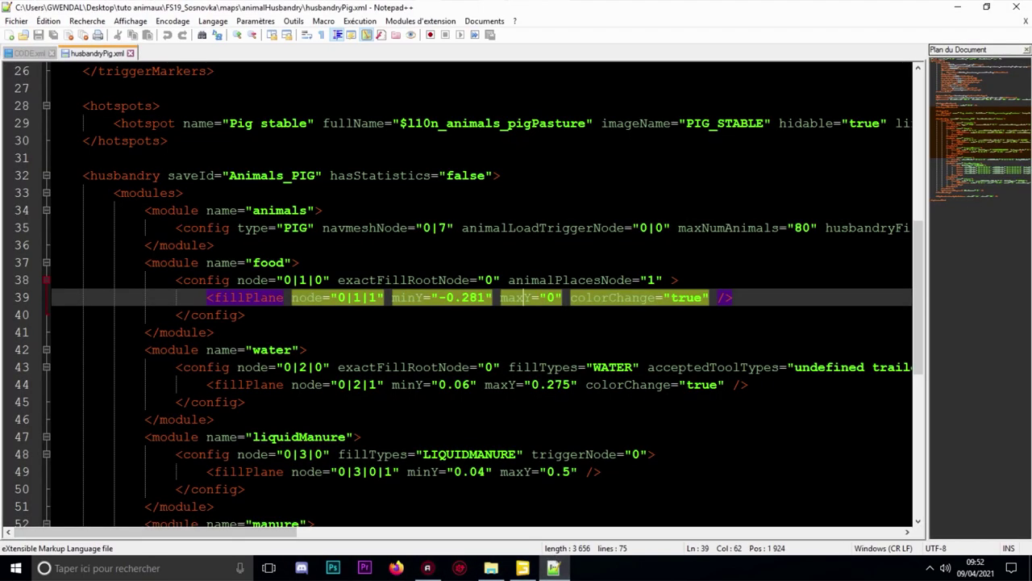
triple_click(355, 298)
click(570, 298)
drag(570, 297, 431, 297)
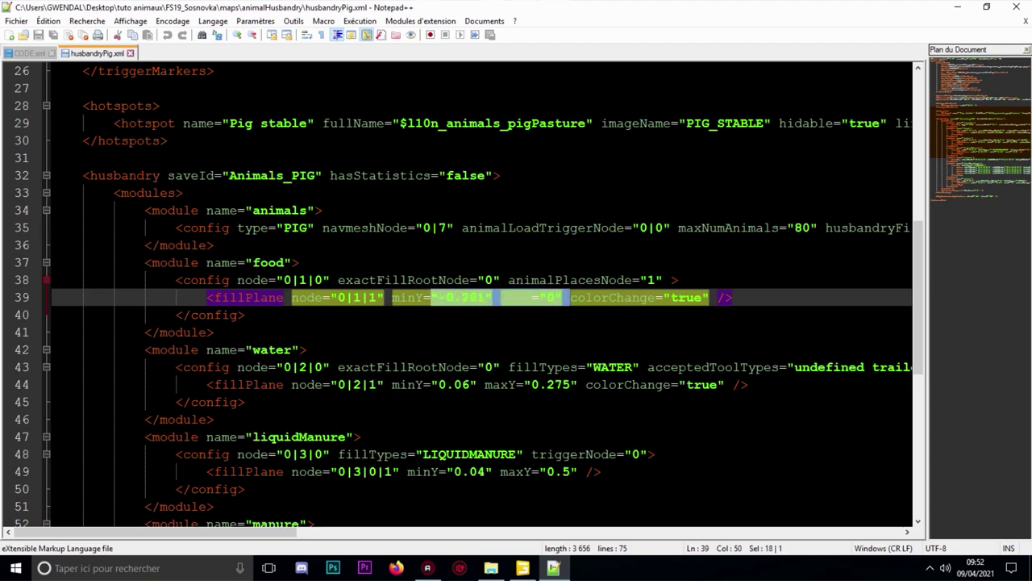
click(285, 316)
Return to GIANTS Editor and check the Index Path of feedingTroughPlanePigs
click(523, 568)
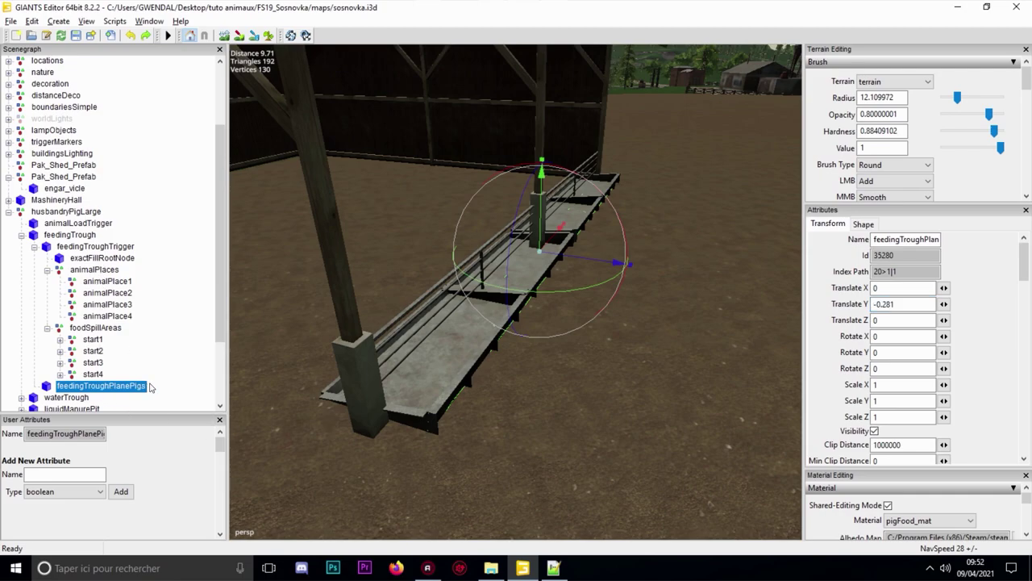
double_click(887, 272)
click(891, 274)
drag(886, 272, 889, 271)
Switch to Notepad++ and compare each index of the food fillPlane's node path in husbandryPig.xml
click(553, 567)
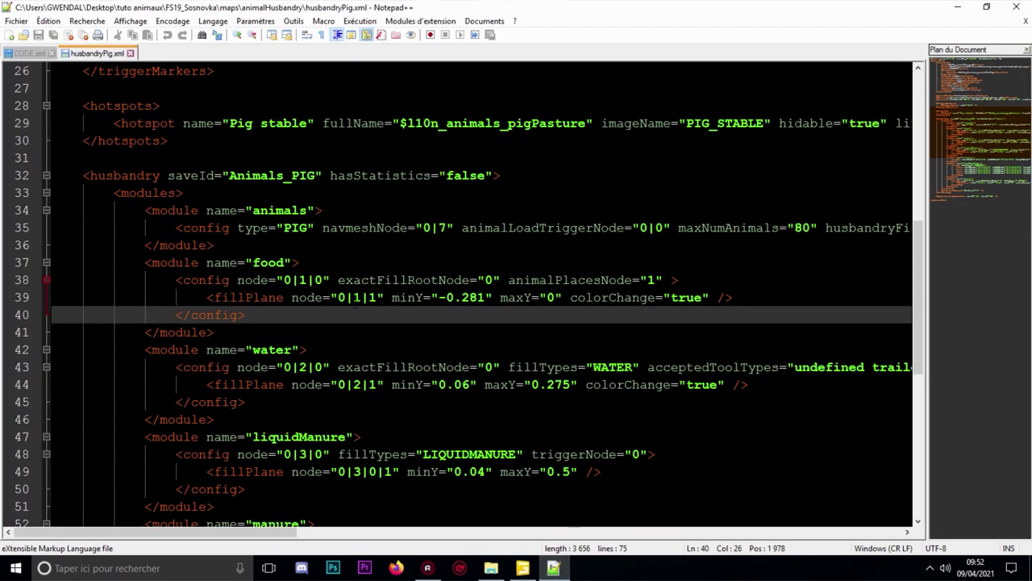
double_click(342, 298)
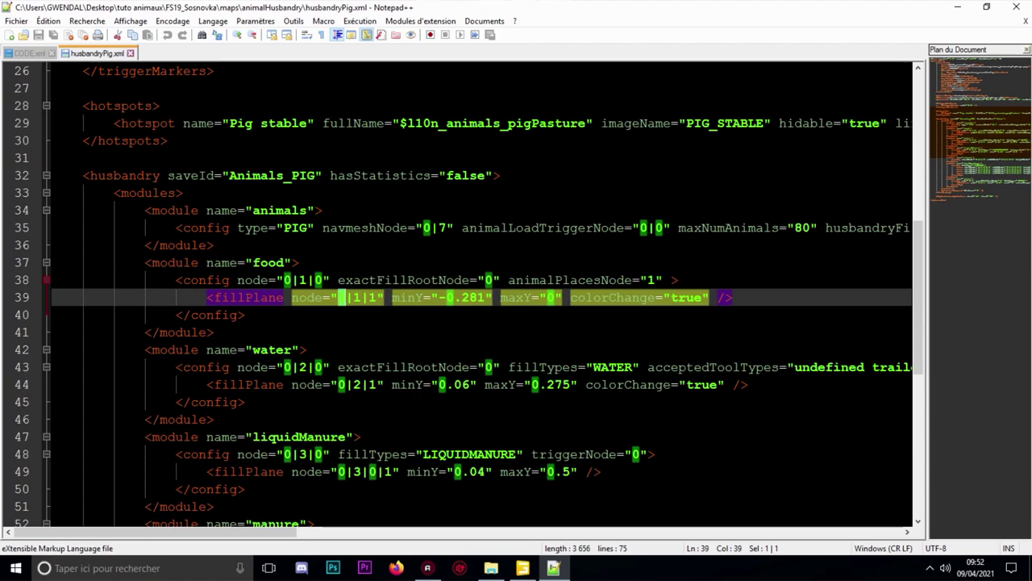
click(353, 298)
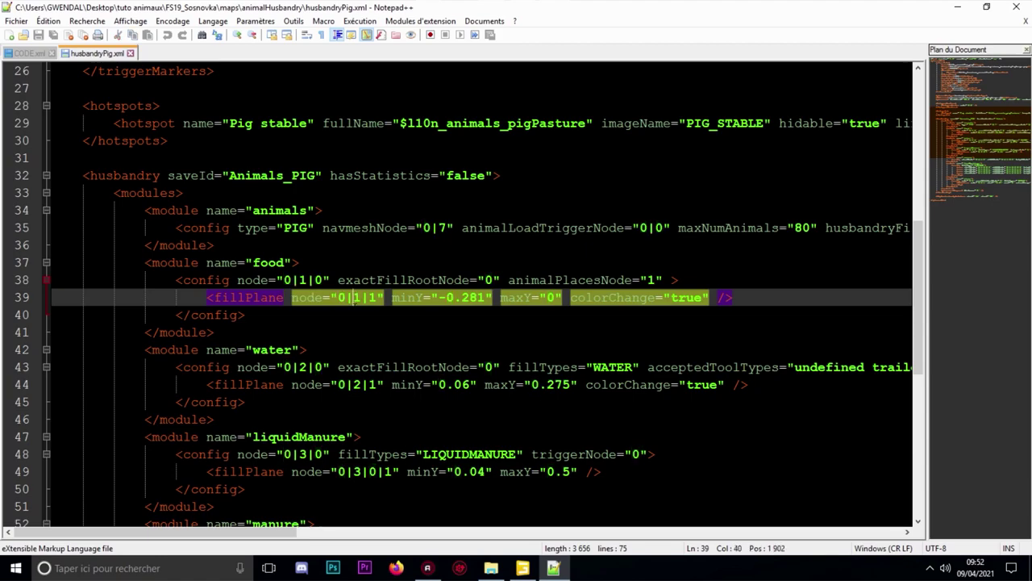
drag(352, 298, 379, 298)
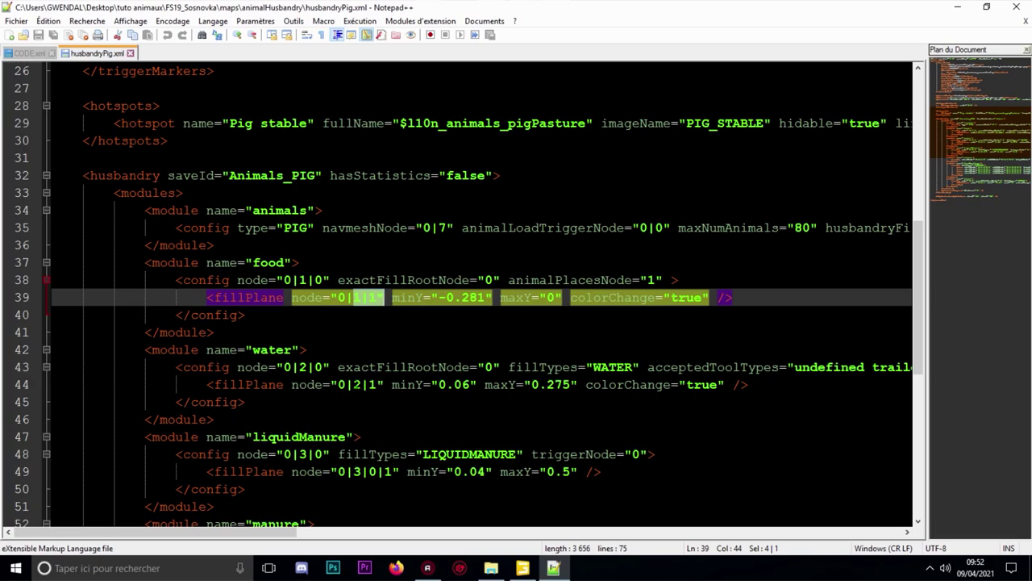
Check the node paths of the water module's fillPlane and config entries
drag(353, 385, 361, 385)
click(377, 385)
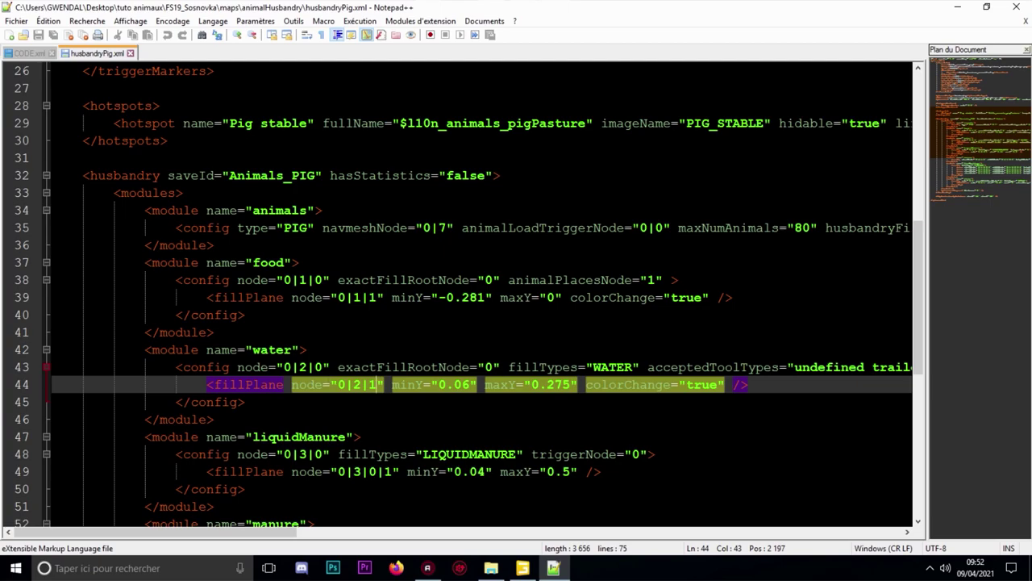
click(308, 367)
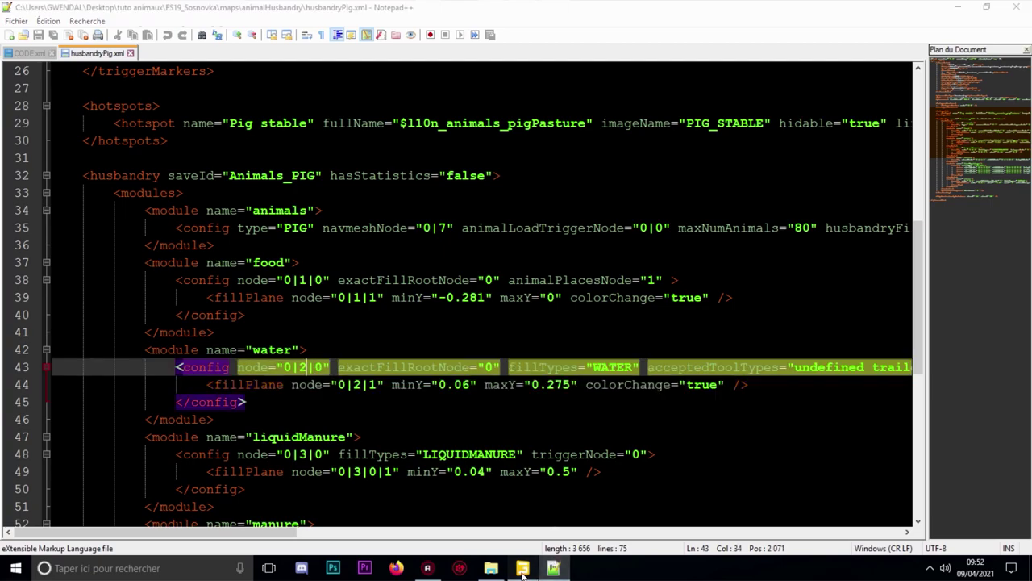
Switch to GIANTS Editor, select waterTrough under husbandryPigLarge, and frame it in the viewport
click(523, 568)
scroll(73, 342, down, 2)
click(74, 341)
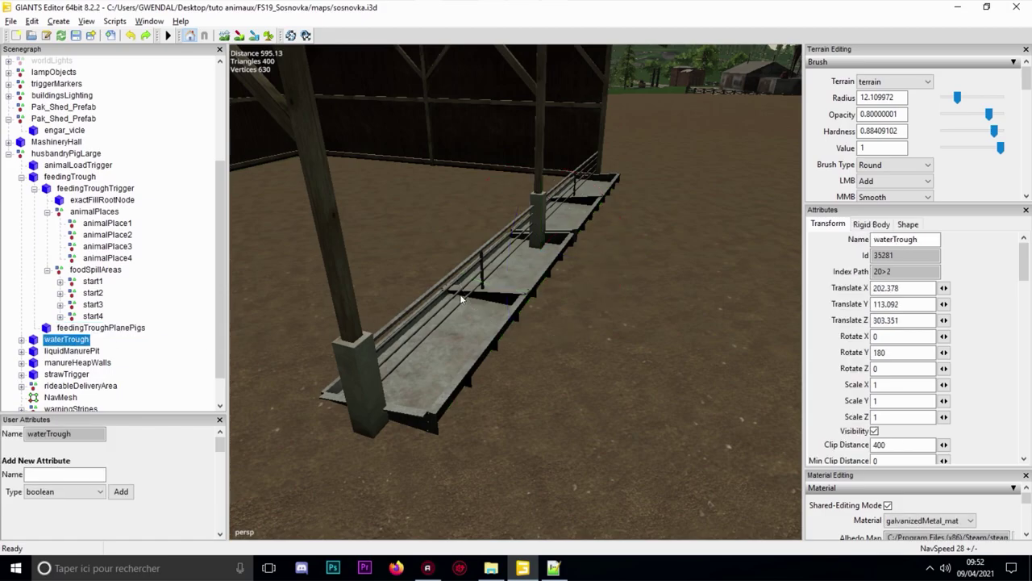
scroll(459, 300, down, 6)
alt+drag(430, 321, 300, 316)
alt+middle_drag(734, 303, 475, 302)
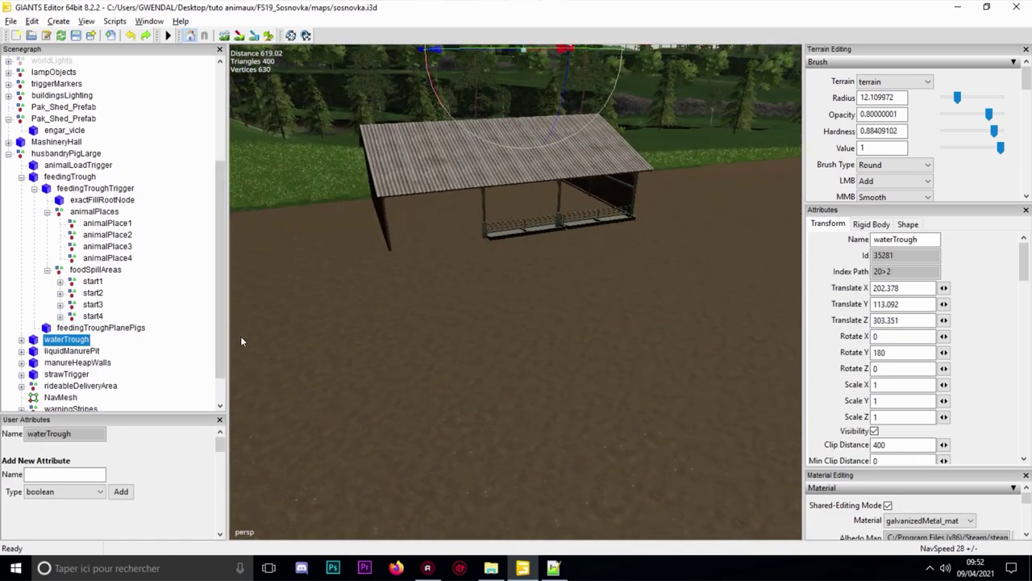
key(f)
scroll(451, 306, up, 3)
key(f)
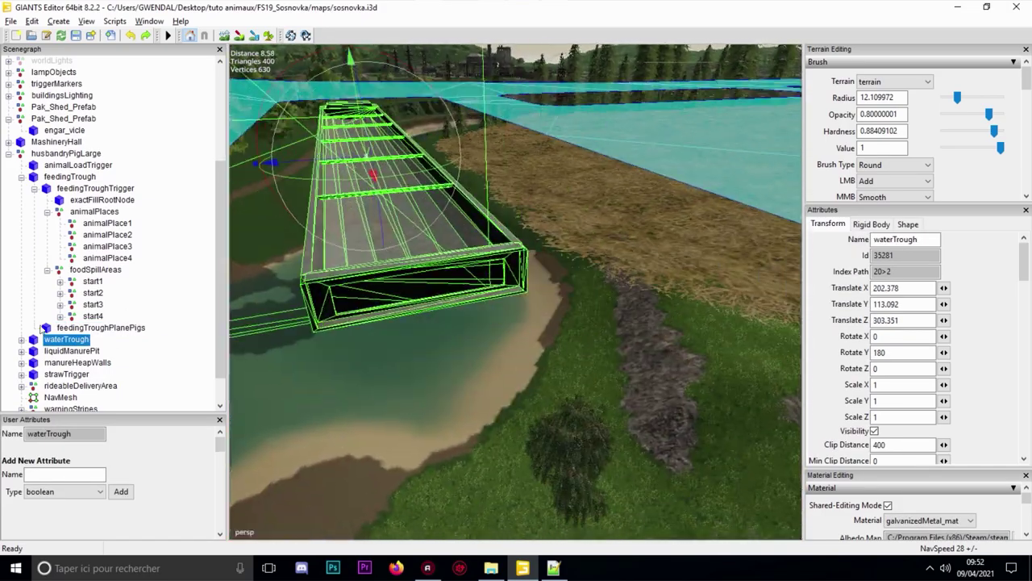
Expand waterTrough and check the Index Path of its waterPlane
click(22, 340)
click(79, 364)
alt+middle_drag(252, 257, 276, 290)
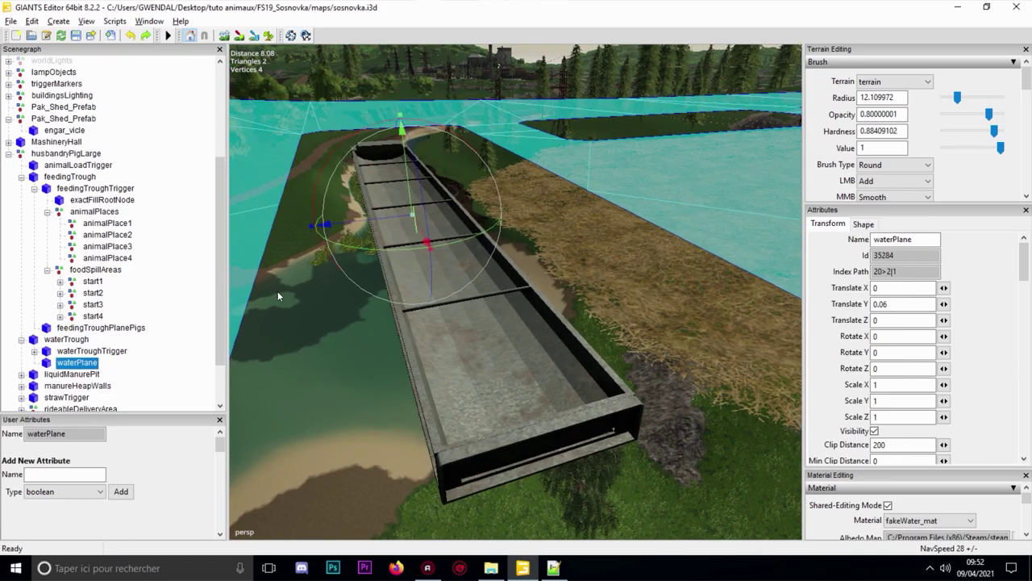
double_click(891, 271)
Frame the feeding trough's animalPlaces node beside the hall and switch to husbandryPig.xml in Notepad++
click(85, 213)
key(f)
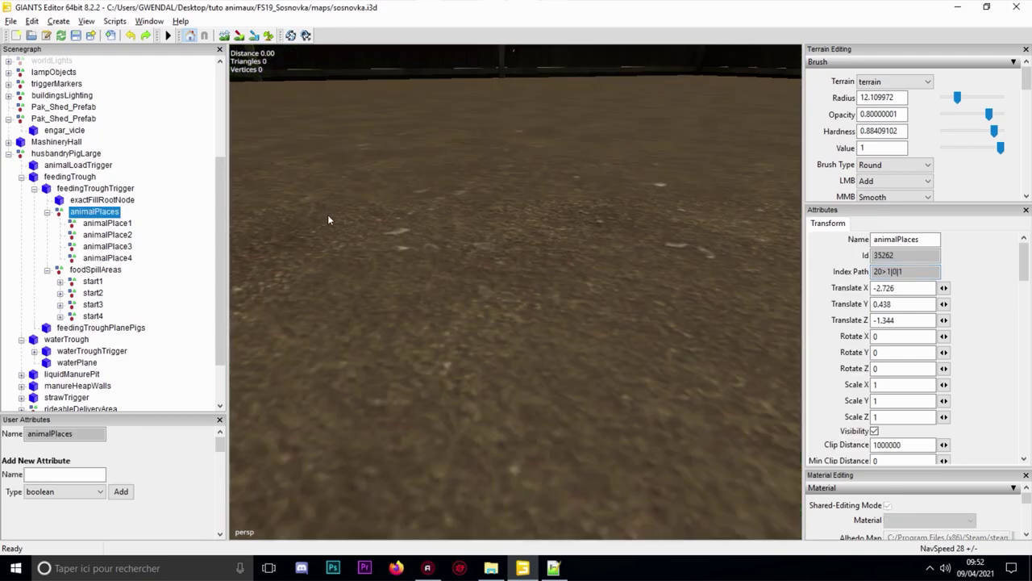
alt+middle_drag(330, 249, 363, 255)
alt+drag(363, 256, 444, 419)
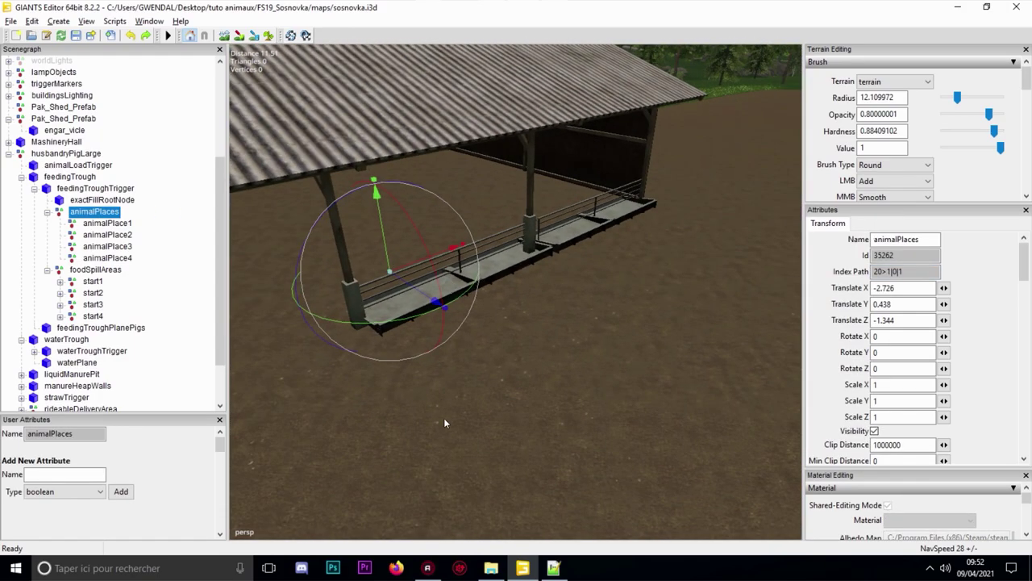
click(555, 568)
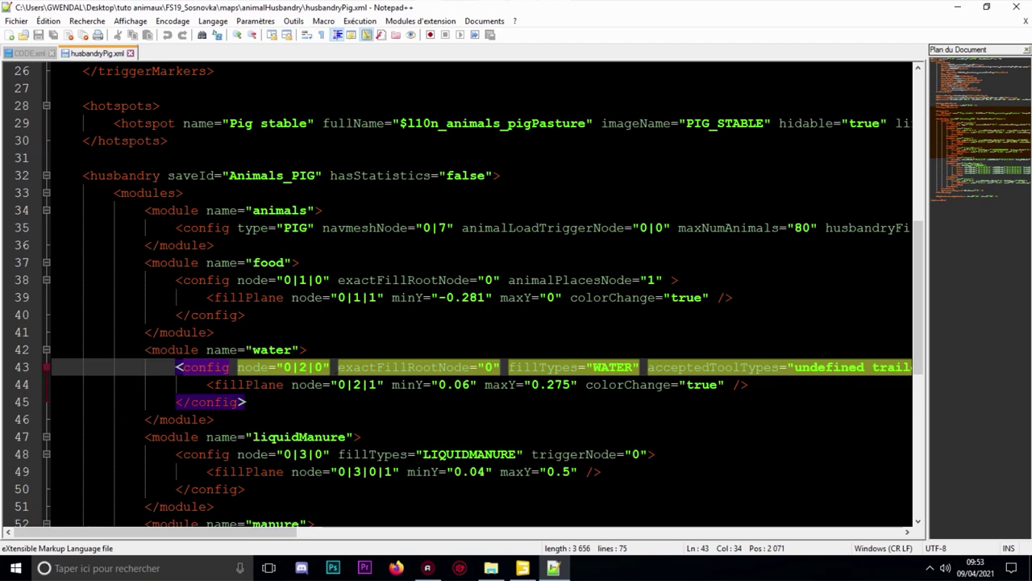
Check the food module's fillPlane entry in husbandryPig.xml and switch to GIANTS Editor
drag(337, 384, 369, 385)
click(391, 297)
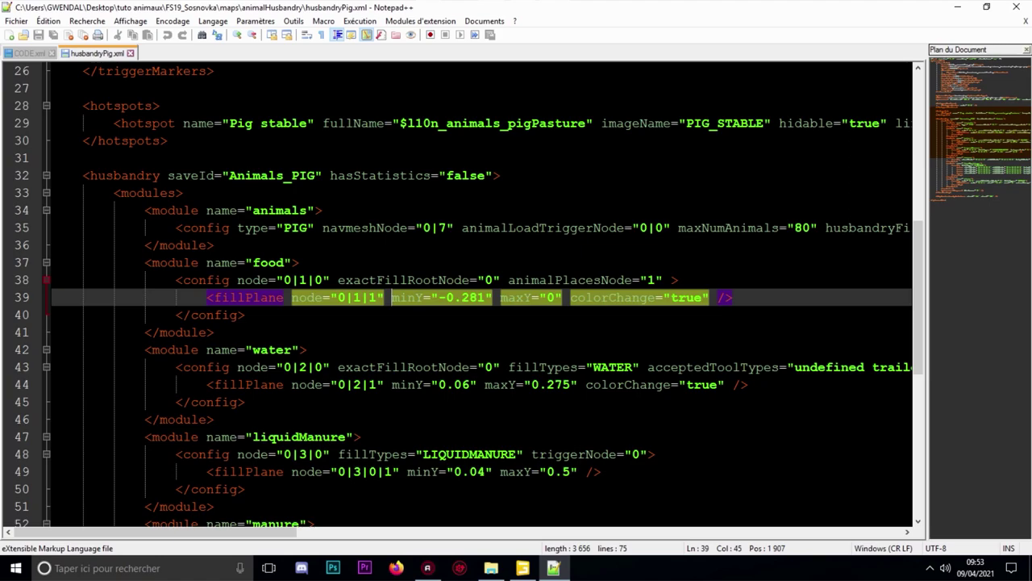
click(523, 568)
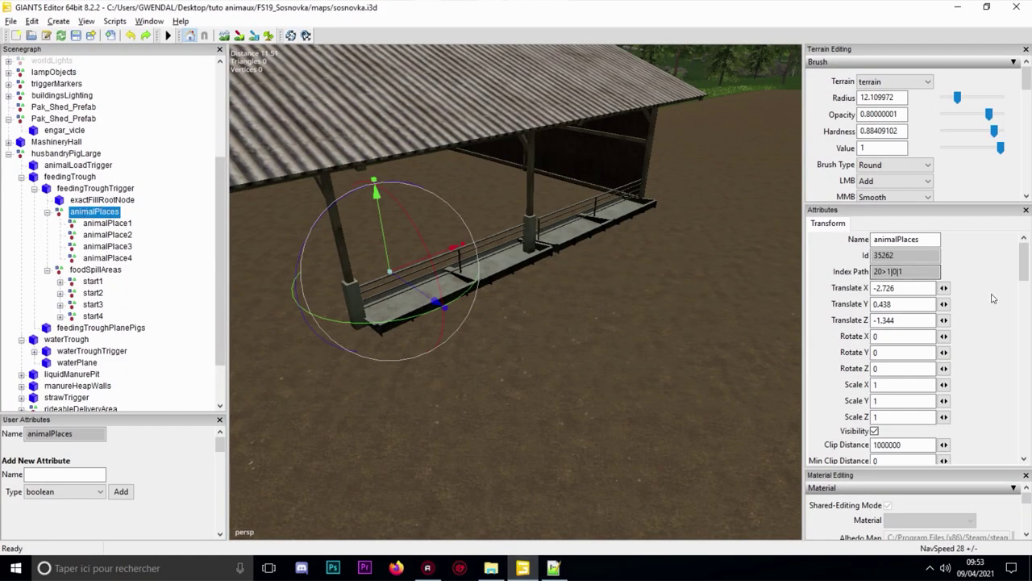
Move the animalPlaces node down and into the feeding trough, to about Translate Y 0.046 and Translate Z -0.943
alt+drag(395, 293, 521, 245)
scroll(414, 284, up, 3)
scroll(437, 273, up, 3)
scroll(511, 250, down, 2)
drag(552, 171, 636, 231)
alt+middle_drag(637, 233, 629, 228)
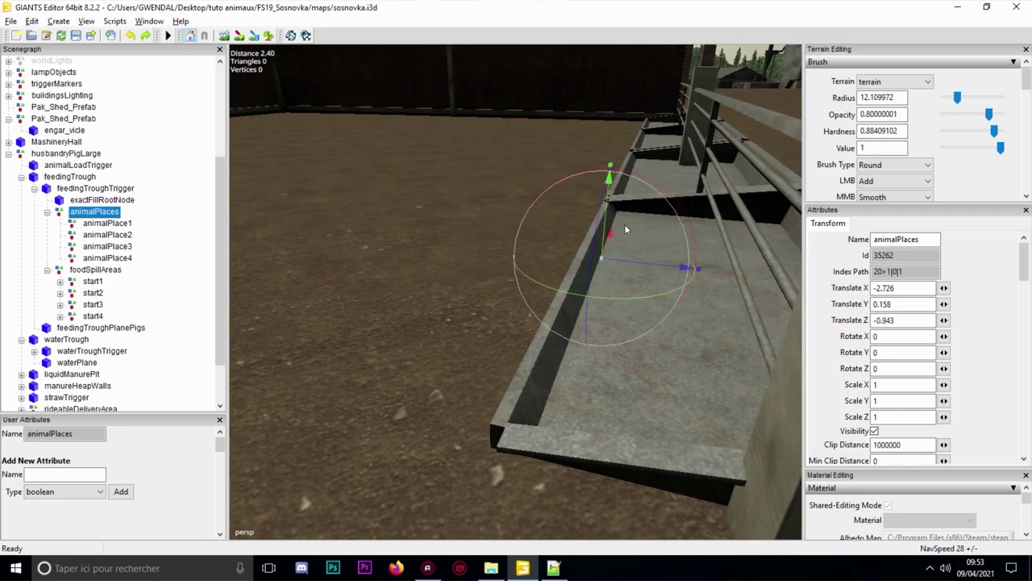
drag(608, 215, 605, 234)
scroll(626, 230, down, 5)
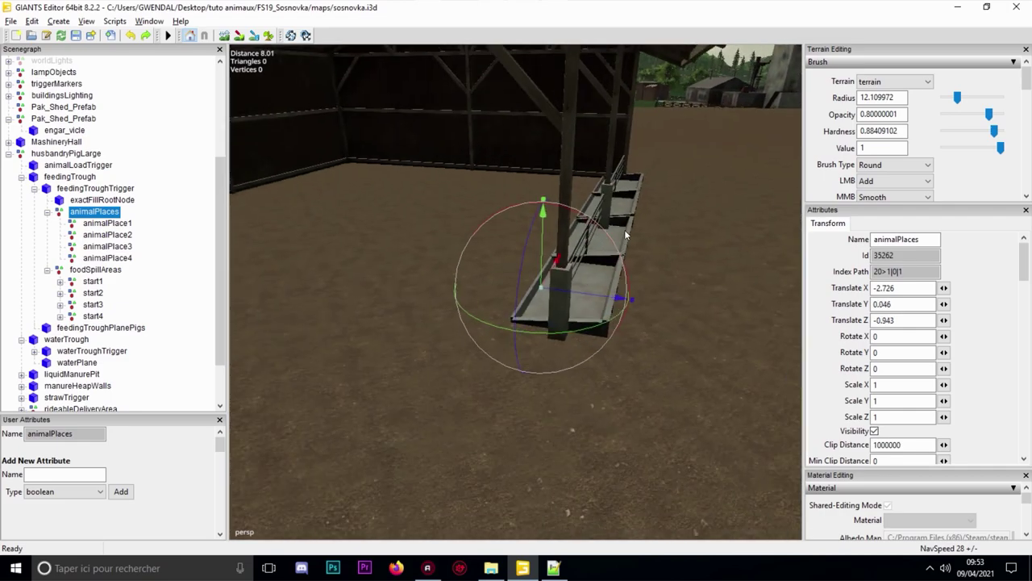
Examine the feedingTroughPlanePigs plane and the whole feedingTrough under the hall's edge
click(91, 328)
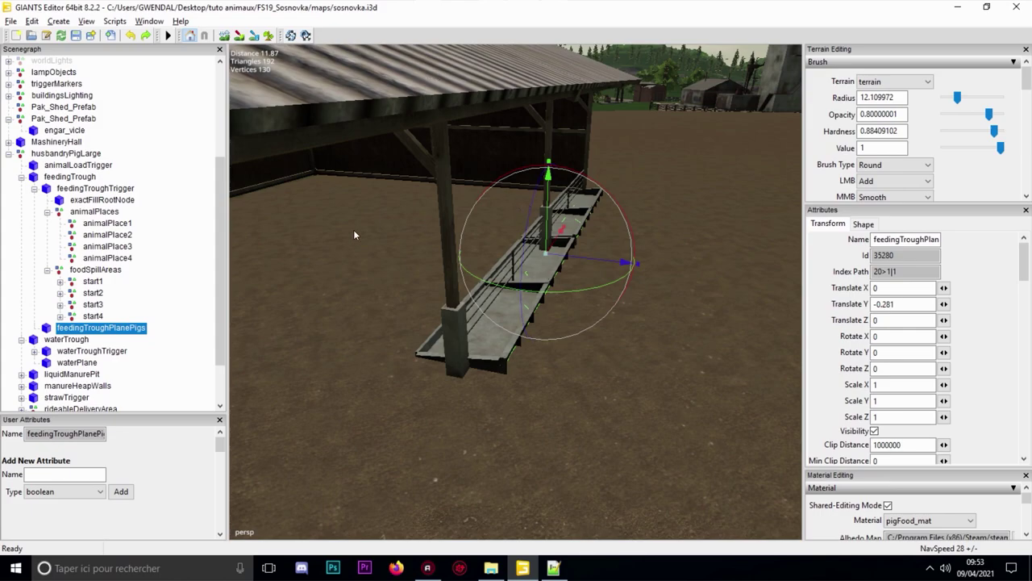
alt+middle_drag(527, 242, 511, 251)
alt+drag(490, 301, 432, 310)
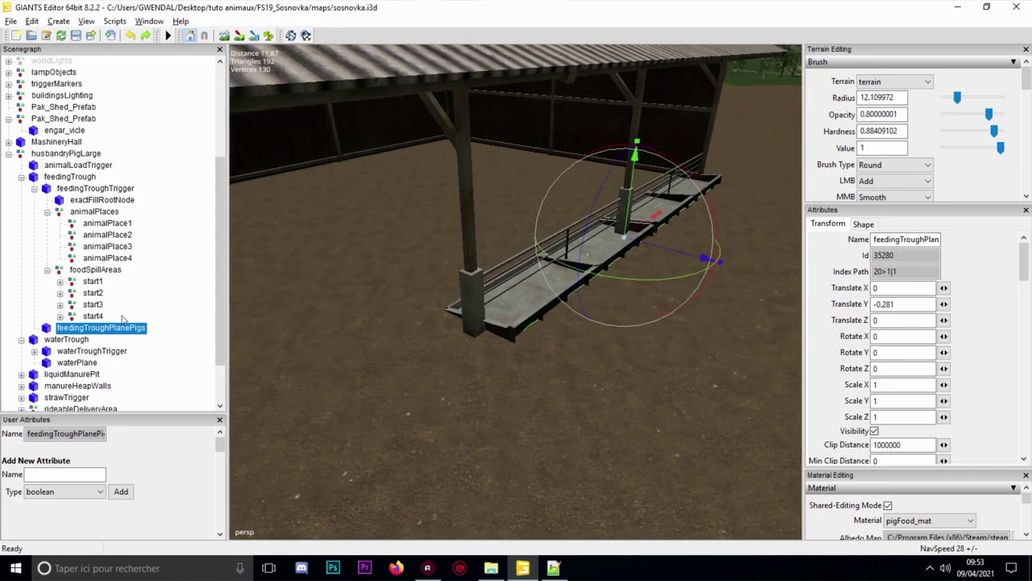
click(74, 178)
alt+drag(294, 199, 428, 214)
drag(524, 119, 355, 300)
key(ctrl+z)
scroll(554, 199, up, 3)
scroll(392, 203, down, 5)
Collapse feedingTrough and waterTrough in the scenegraph and check the placement of animalLoadTrigger and feedingTrough
click(21, 177)
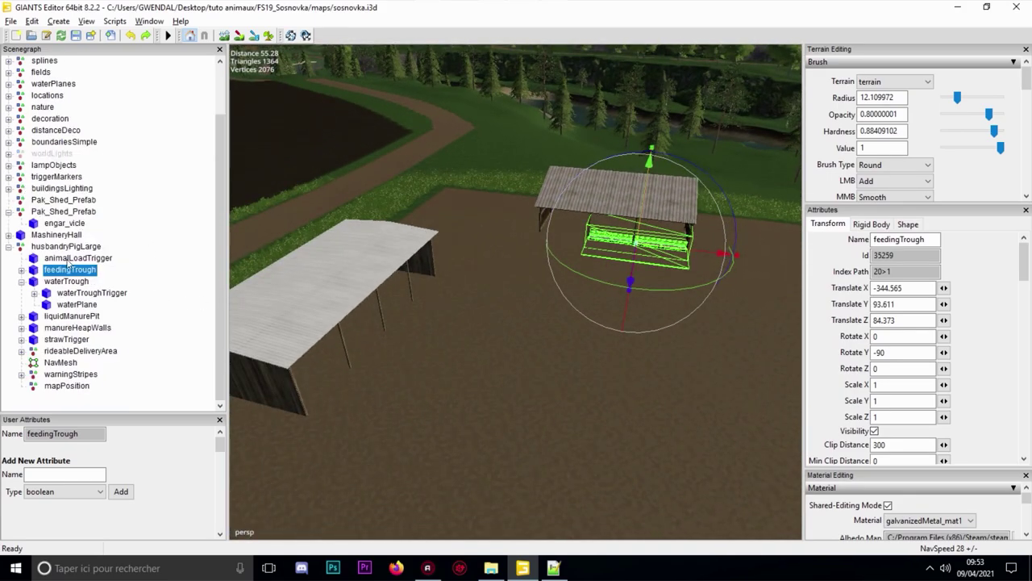
click(22, 284)
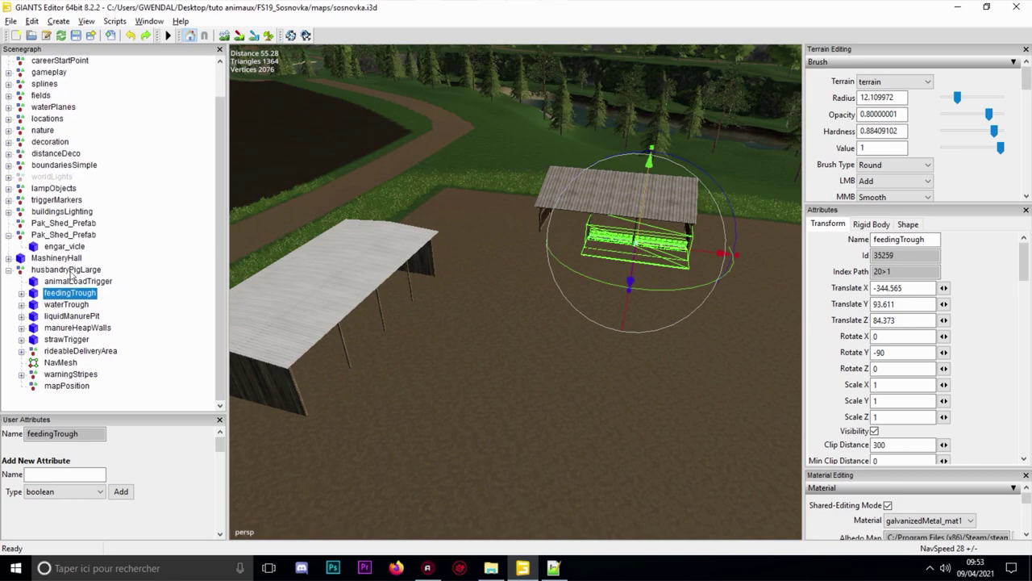
click(71, 280)
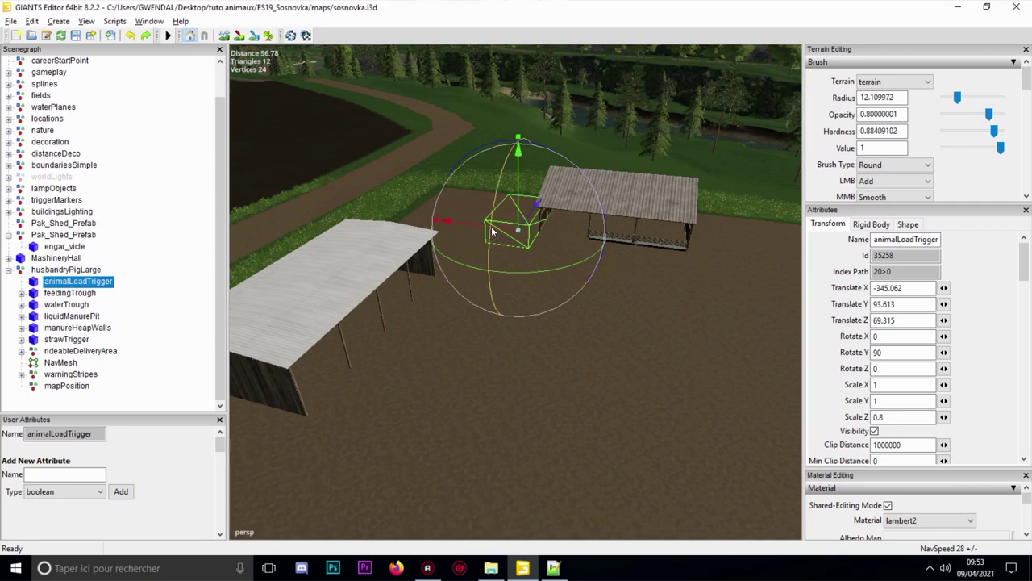
click(92, 294)
Place waterTrough on the ground along the open side of the metal-roofed shed using interactive placement
click(76, 304)
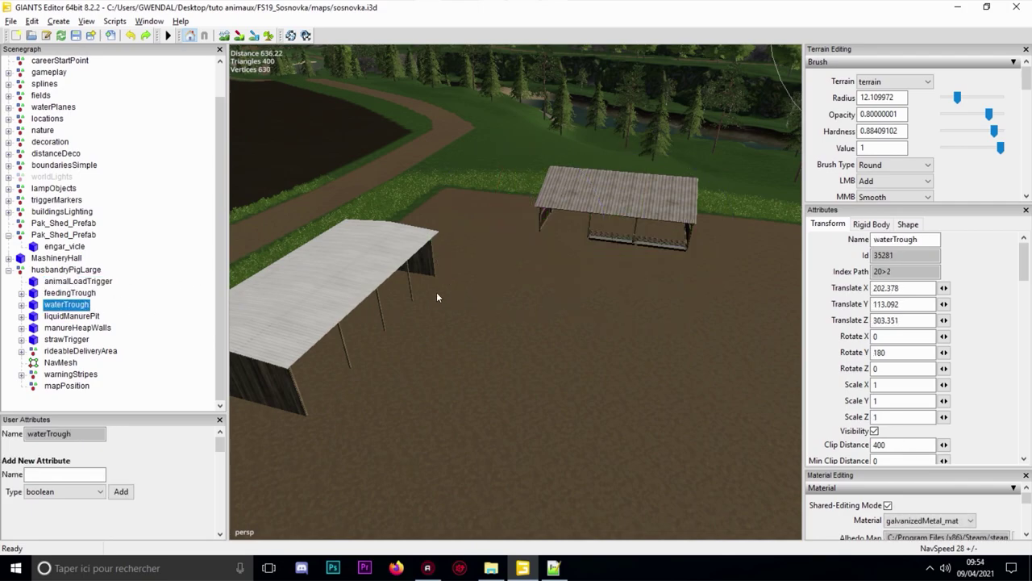
alt+drag(548, 246, 512, 238)
right_drag(511, 238, 501, 203)
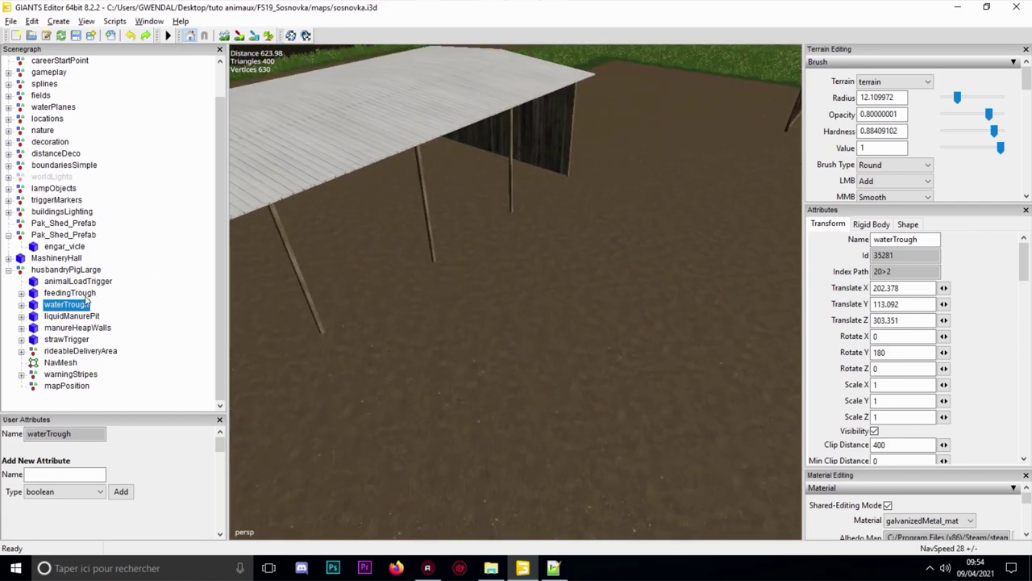
key(ctrl+b)
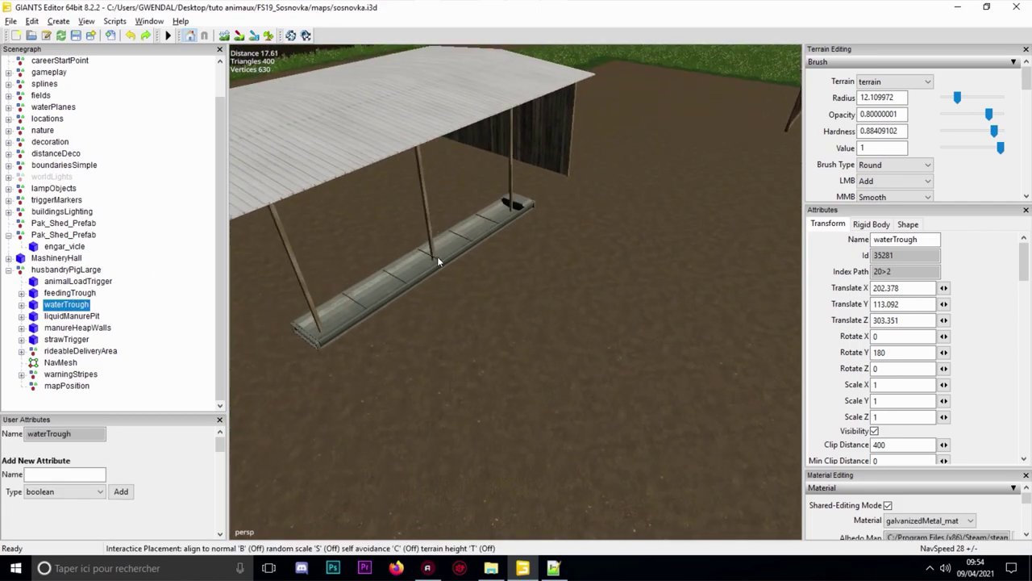
click(505, 238)
Align waterTrough with the shed by setting its Rotate Y to 0
alt+drag(507, 237, 556, 247)
scroll(539, 238, up, 3)
right_drag(556, 252, 386, 257)
drag(386, 257, 381, 207)
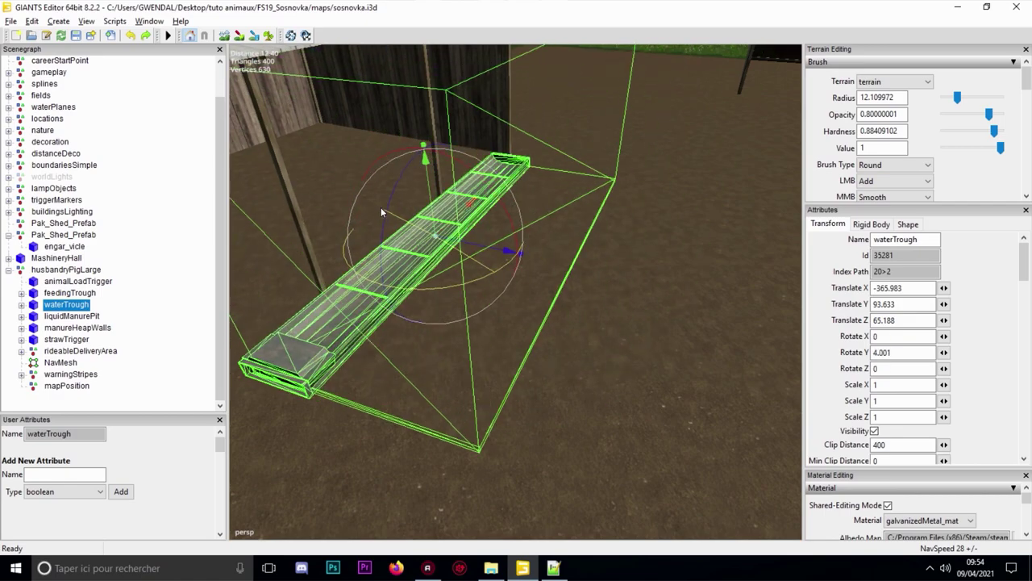
drag(895, 350, 859, 347)
text(0)
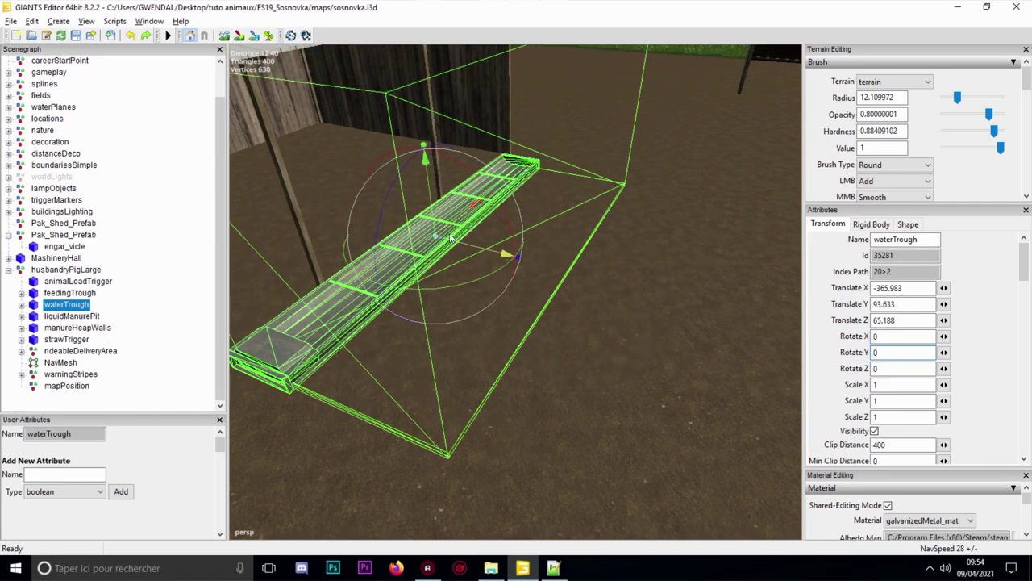
Move waterTrough against the shed's posts, to about Translate X -364.962 and Translate Z 63.477
drag(461, 219, 477, 208)
scroll(488, 207, up, 1)
alt+middle_drag(491, 208, 530, 232)
drag(540, 239, 467, 230)
scroll(488, 217, up, 2)
alt+middle_drag(522, 174, 483, 229)
drag(454, 227, 460, 225)
scroll(465, 229, down, 2)
alt+middle_drag(466, 233, 552, 190)
alt+drag(551, 190, 541, 134)
alt+middle_drag(531, 297, 517, 267)
scroll(509, 306, down, 1)
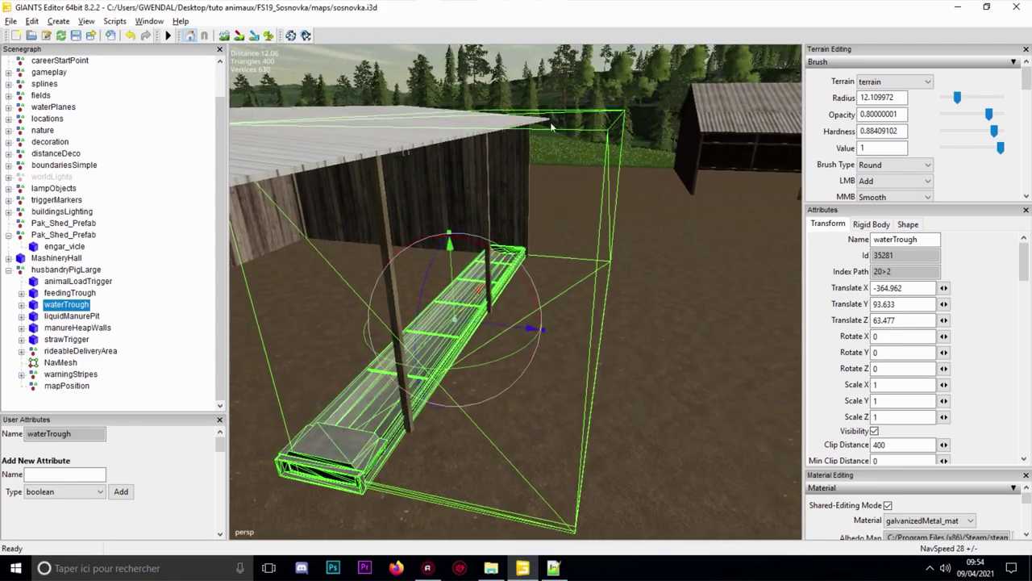
Lower waterTrough slightly into the ground to about Translate Y 93.566 and inspect it from several sides
alt+middle_drag(503, 323, 508, 299)
scroll(505, 258, up, 1)
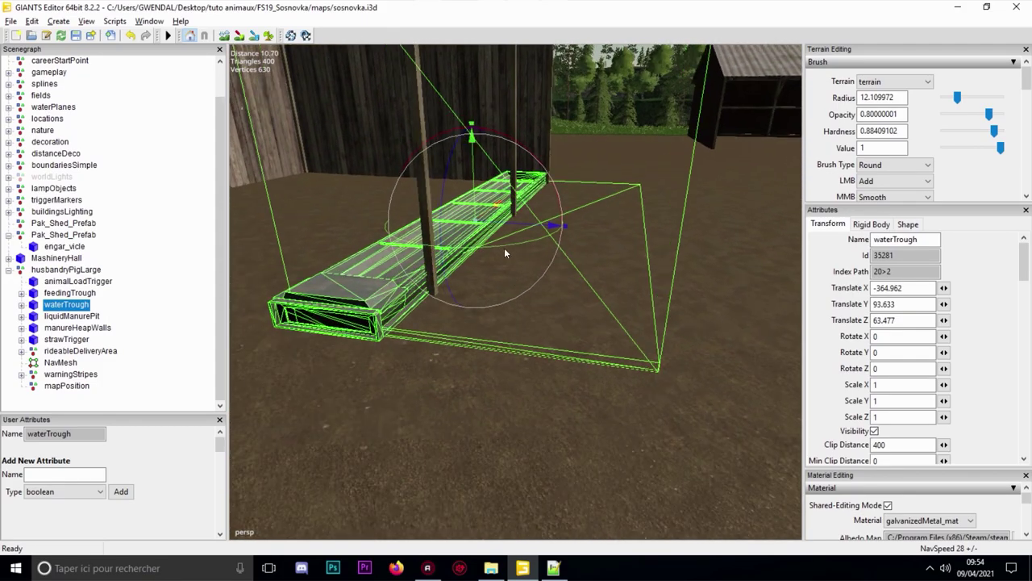
drag(474, 200, 475, 207)
right_drag(436, 300, 482, 305)
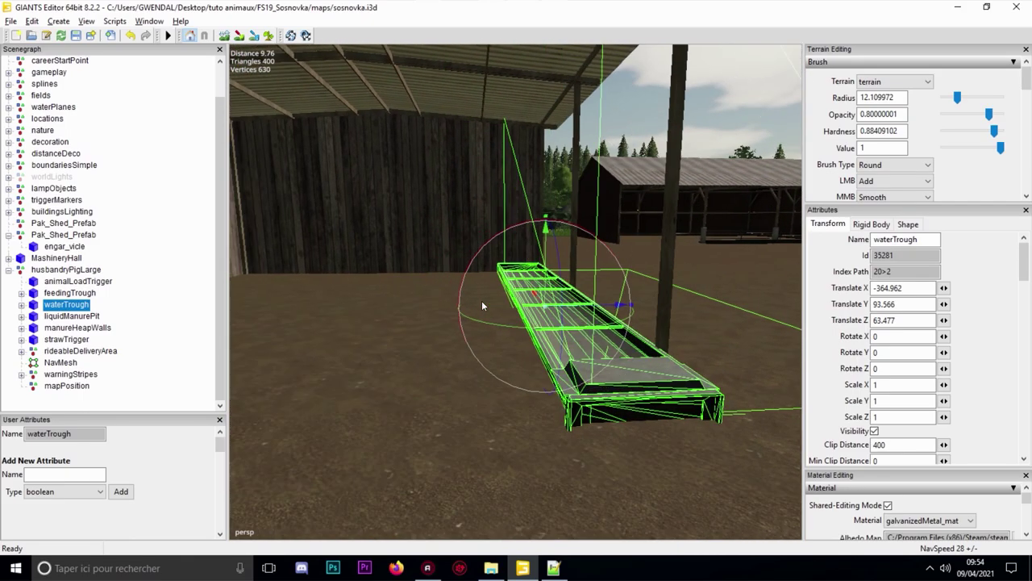
right_drag(450, 252, 497, 307)
key(f)
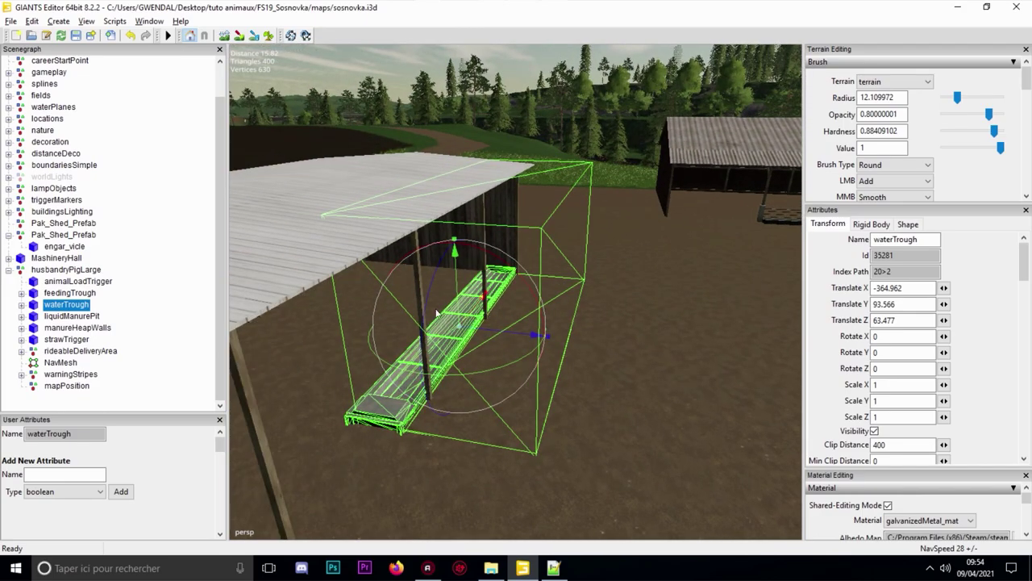
right_drag(634, 316, 509, 359)
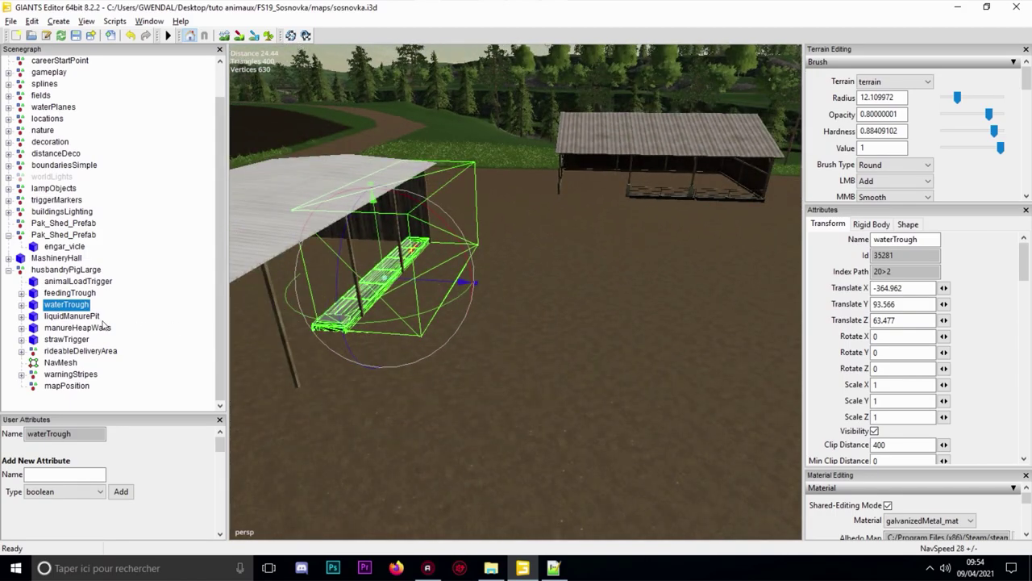
Reselect waterTrough and check the water module's fillPlane node in husbandryPig.xml in Notepad++
click(81, 316)
right_drag(454, 224, 242, 253)
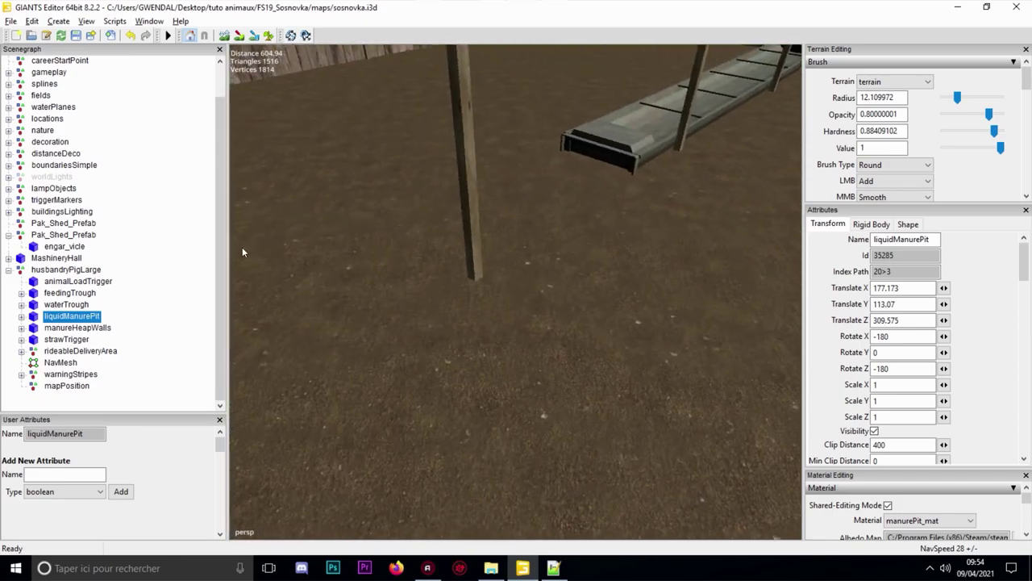
click(67, 305)
right_drag(328, 281, 517, 339)
click(554, 568)
scroll(370, 228, down, 3)
click(369, 227)
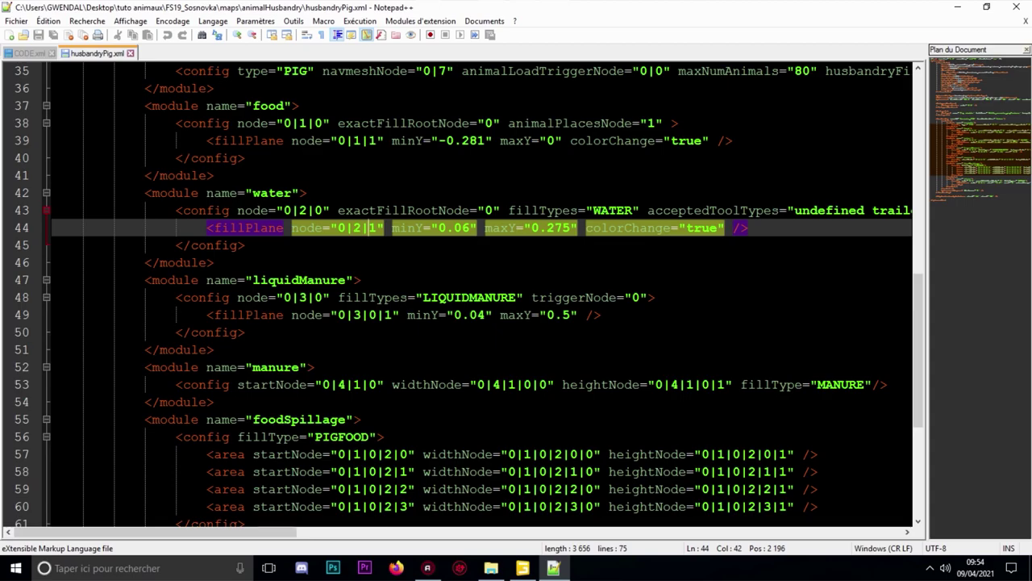
Switch back to GIANTS Editor, select liquidManurePit, and bring the open ground beside the shed's plank end wall into view
click(522, 568)
right_drag(493, 460, 515, 330)
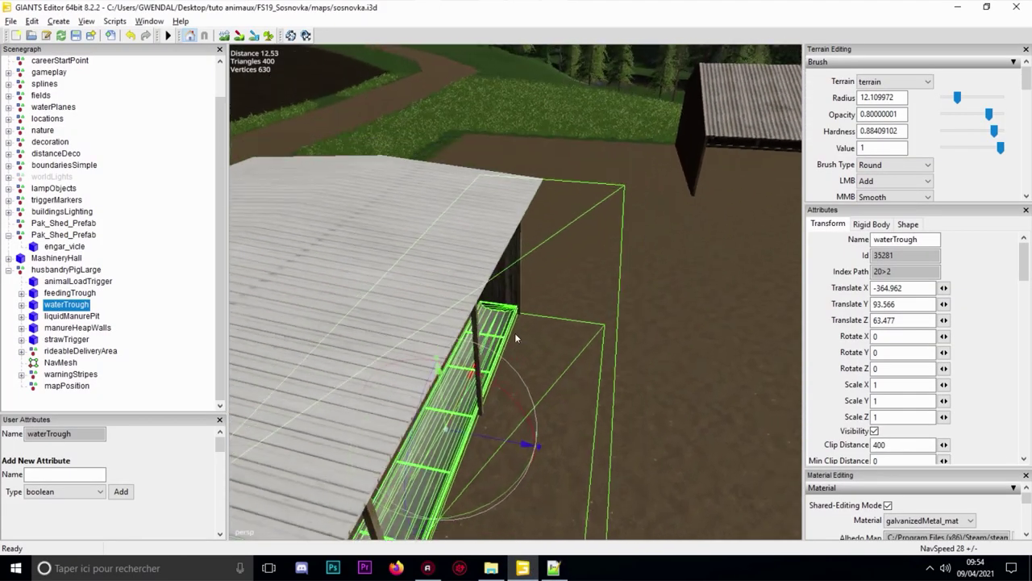
click(72, 316)
key(f)
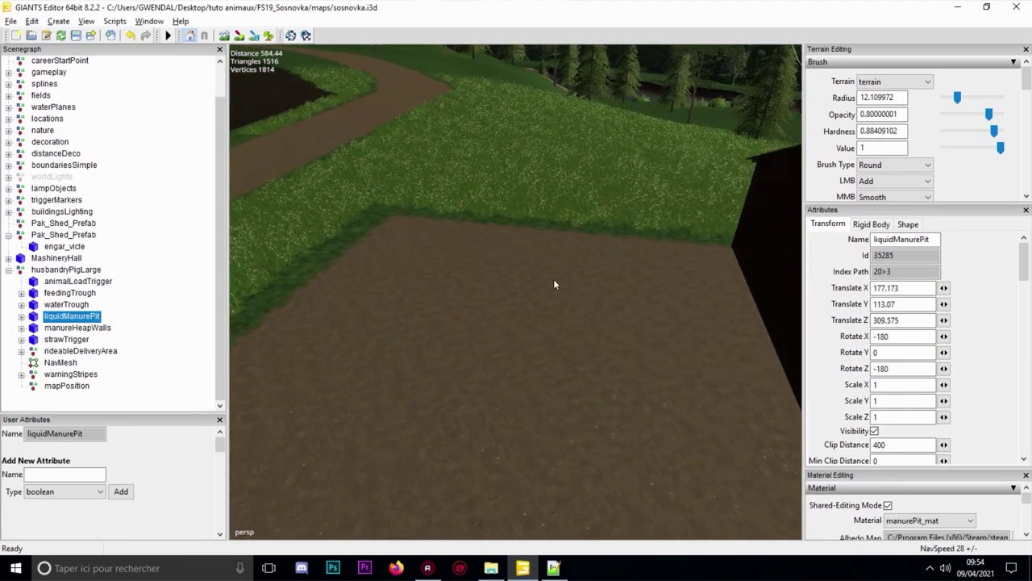
scroll(551, 291, down, 5)
scroll(532, 293, up, 1)
alt+drag(539, 293, 417, 320)
right_drag(416, 321, 568, 274)
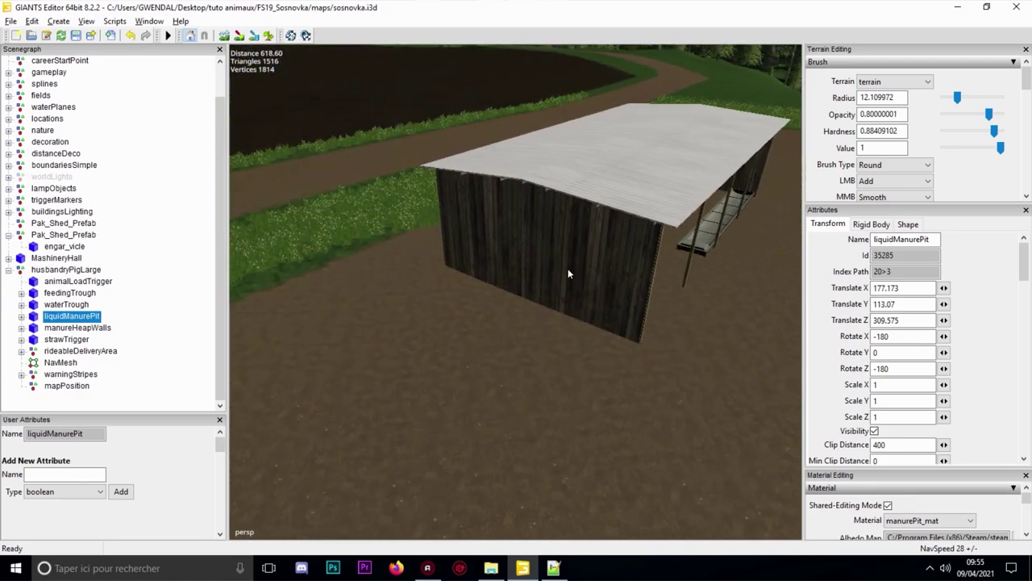
Place the liquidManurePit on the ground in front of the shed's end wall and adjust its height
alt+middle_drag(568, 275, 572, 299)
key(ctrl+b)
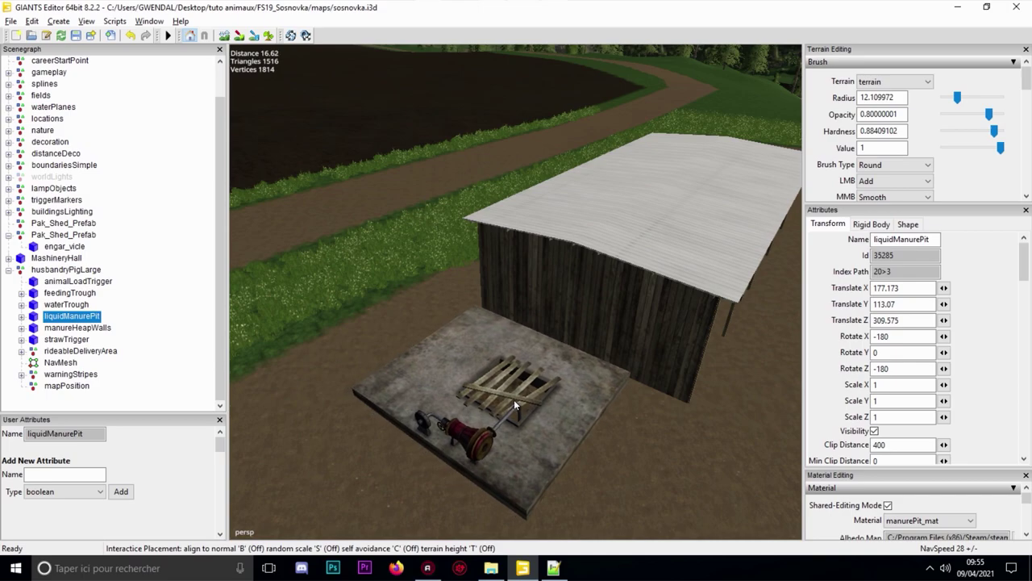
click(514, 401)
scroll(514, 401, up, 2)
alt+middle_drag(515, 401, 510, 342)
drag(508, 338, 512, 352)
alt+middle_drag(531, 368, 521, 315)
drag(498, 256, 497, 261)
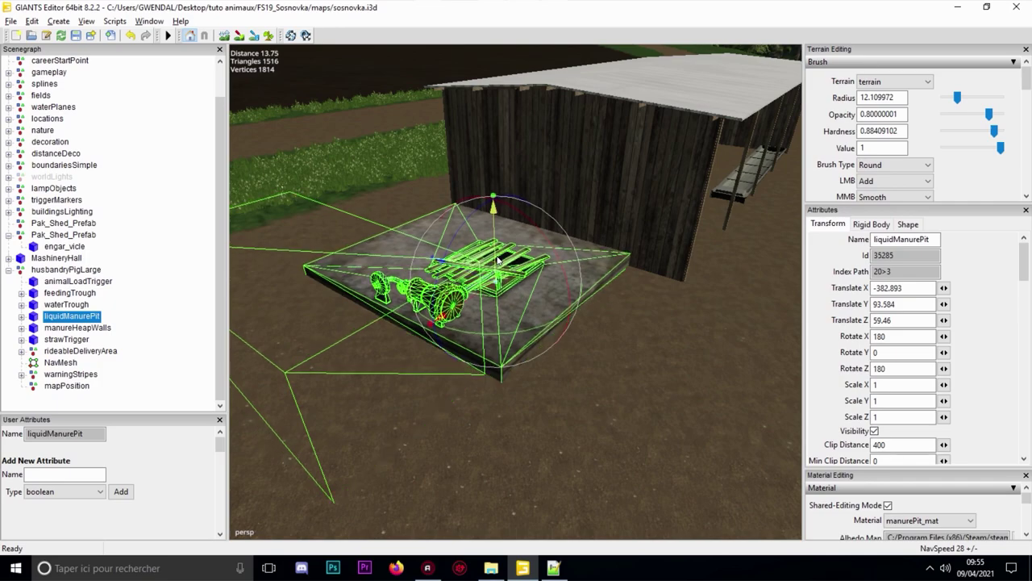
alt+middle_drag(506, 324, 514, 310)
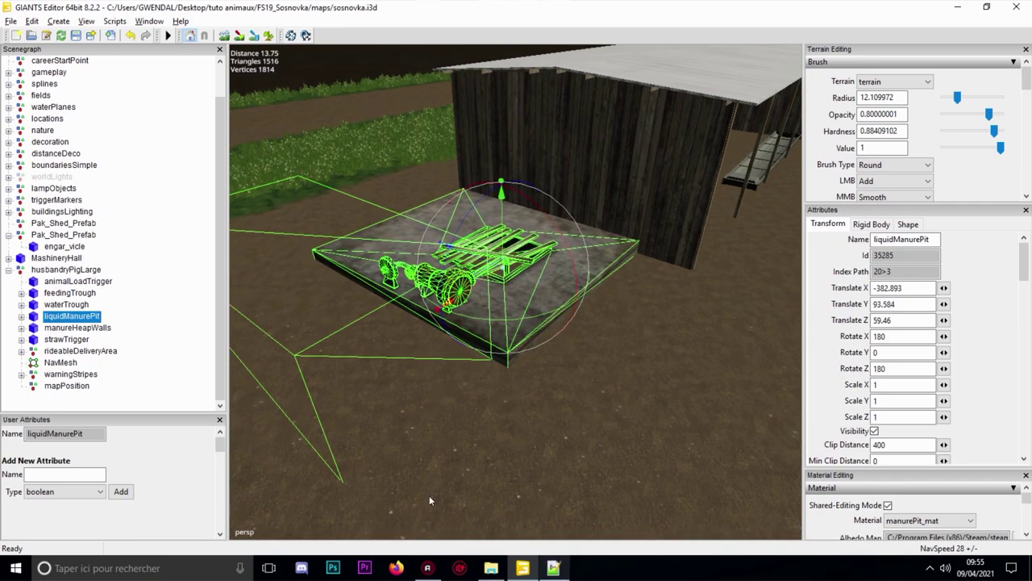
Inspect the liquidManurePit's hierarchy down to the children of liquidManureTank
click(21, 316)
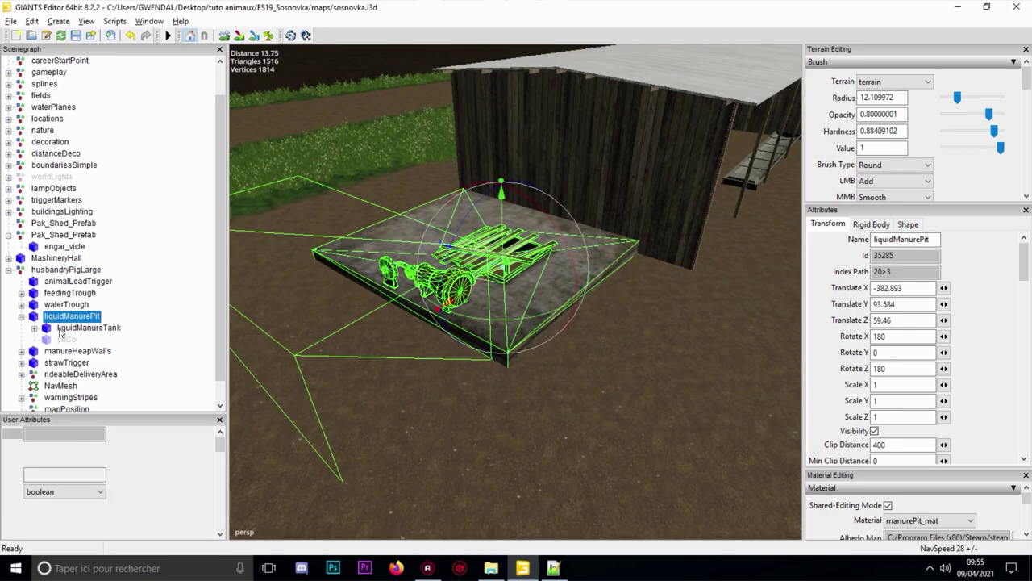
click(87, 327)
right_drag(313, 270, 337, 216)
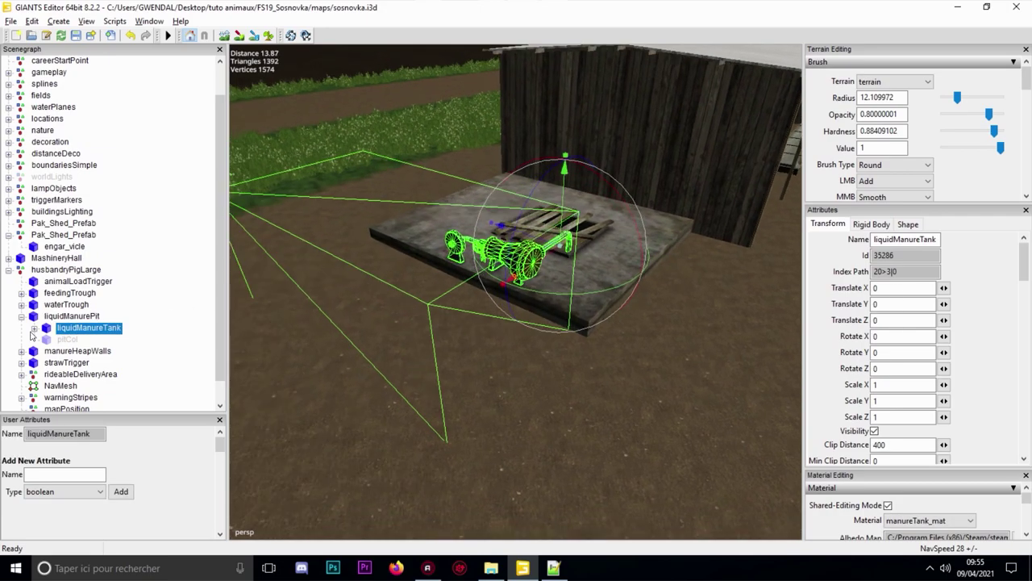
click(32, 332)
click(33, 329)
Try to raise the liquidManurePlane inside the pit and undo the move
click(90, 352)
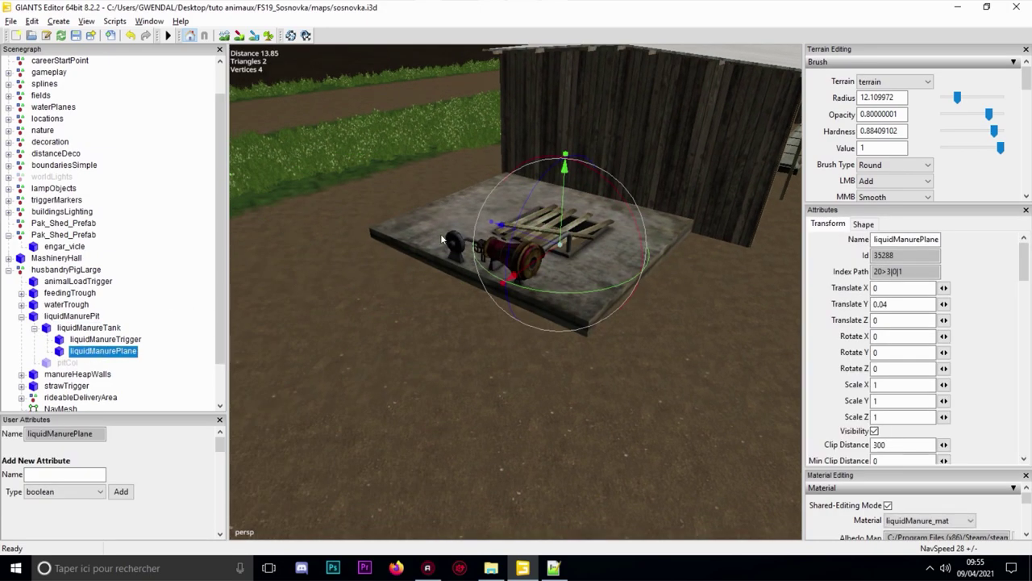
key(f)
drag(530, 327, 533, 264)
key(ctrl+z)
Raise the whole liquidManurePit slightly to a Translate Y of 93.605
click(74, 318)
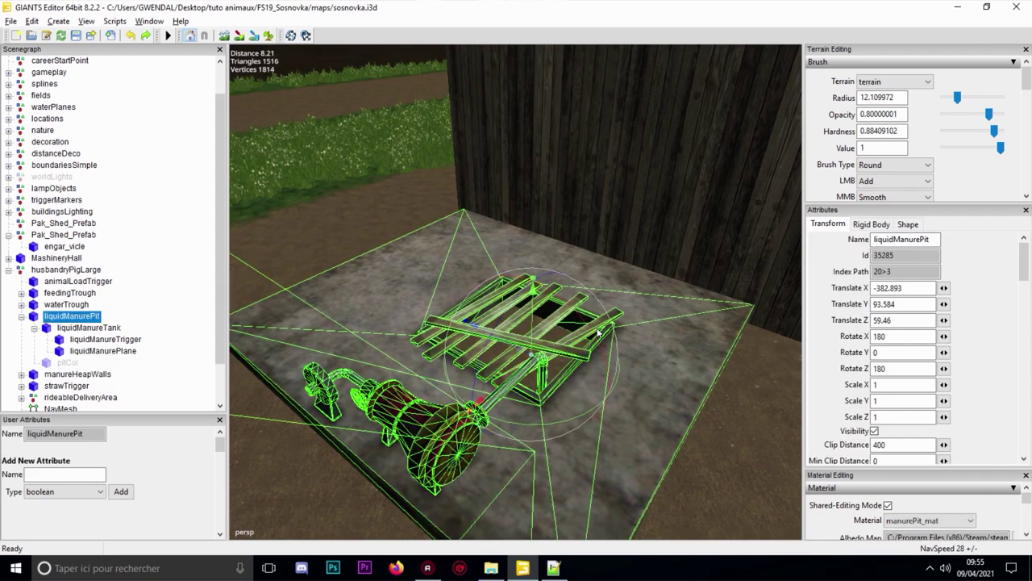
drag(529, 328, 507, 322)
Switch to Notepad++ and review the modules of husbandryPig.xml, focusing on the liquidManure fillPlane entry
click(553, 568)
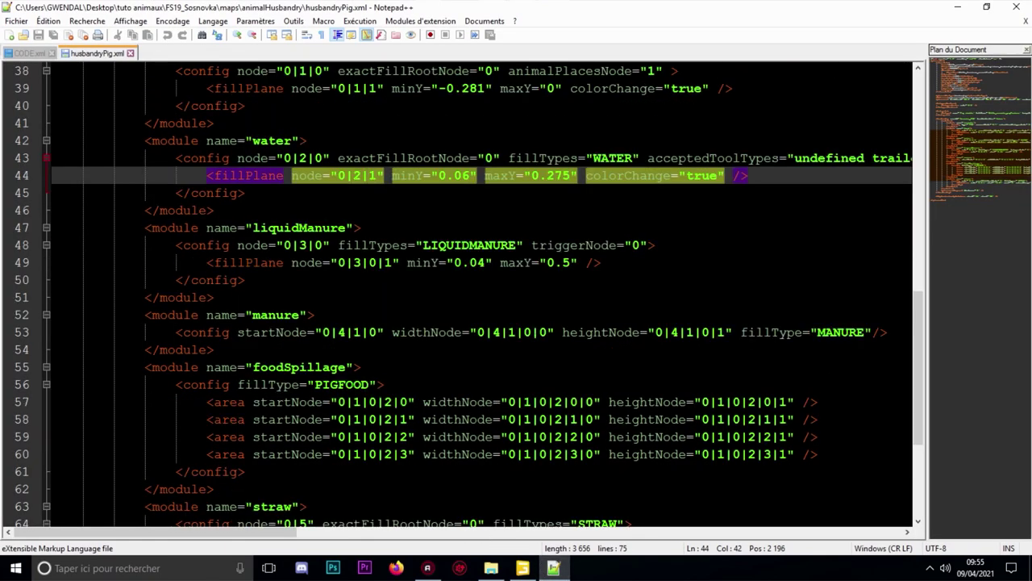
click(436, 349)
click(437, 333)
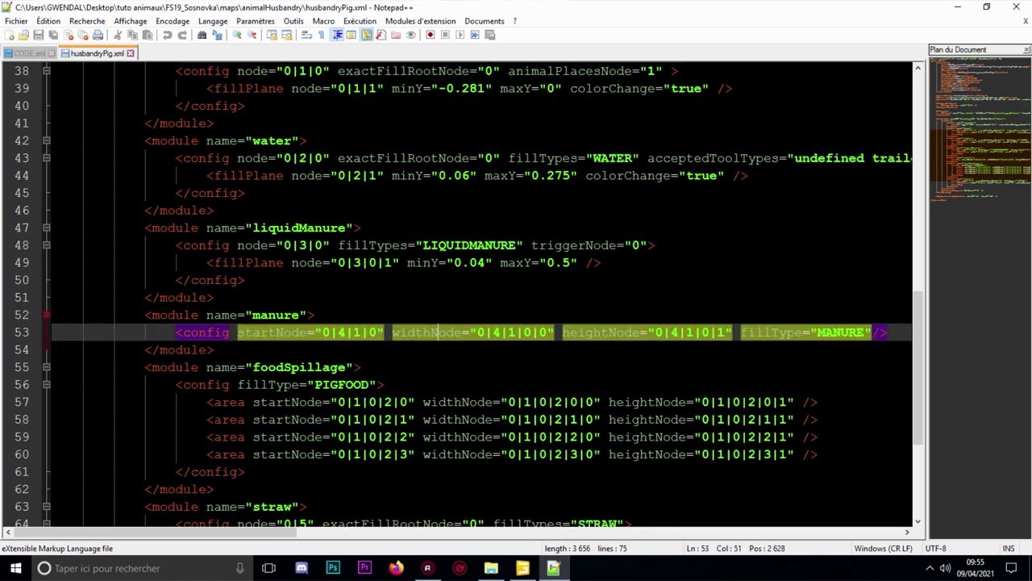
scroll(437, 332, up, 4)
scroll(437, 333, down, 8)
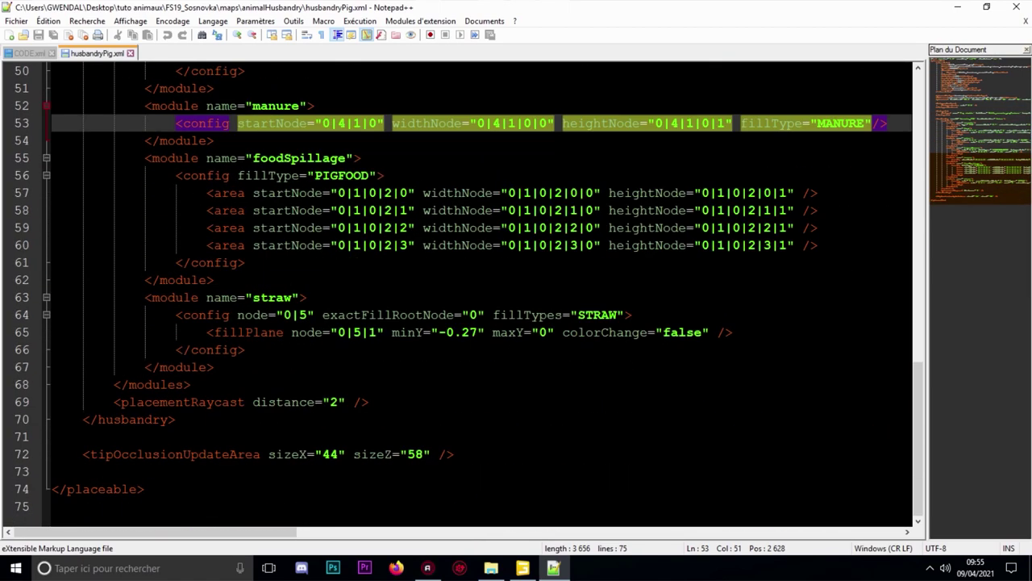
scroll(481, 294, up, 6)
click(295, 367)
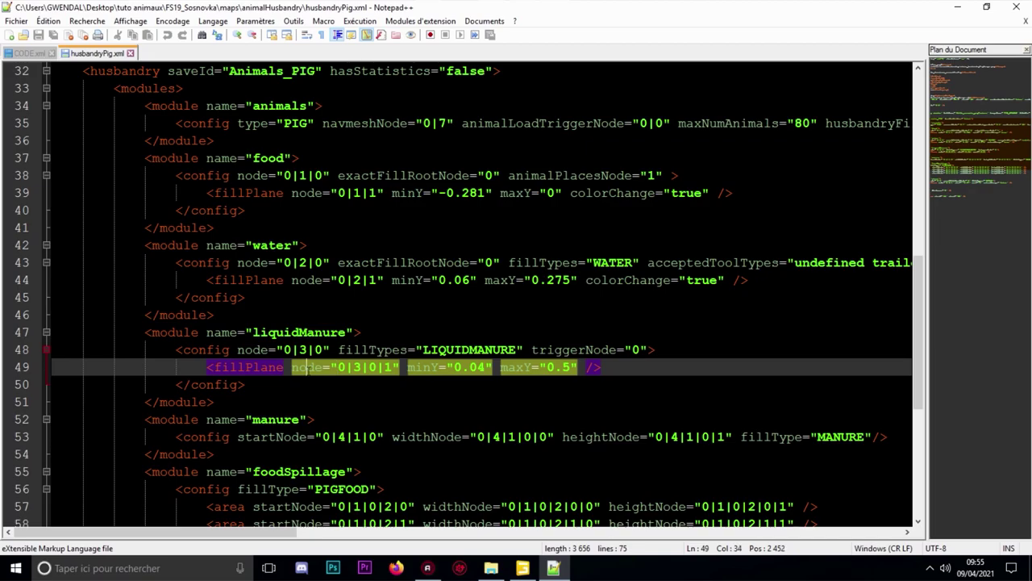
Compare the liquidManurePlane's index path in GIANTS Editor with the liquidManure fillPlane node in husbandryPig.xml
click(523, 568)
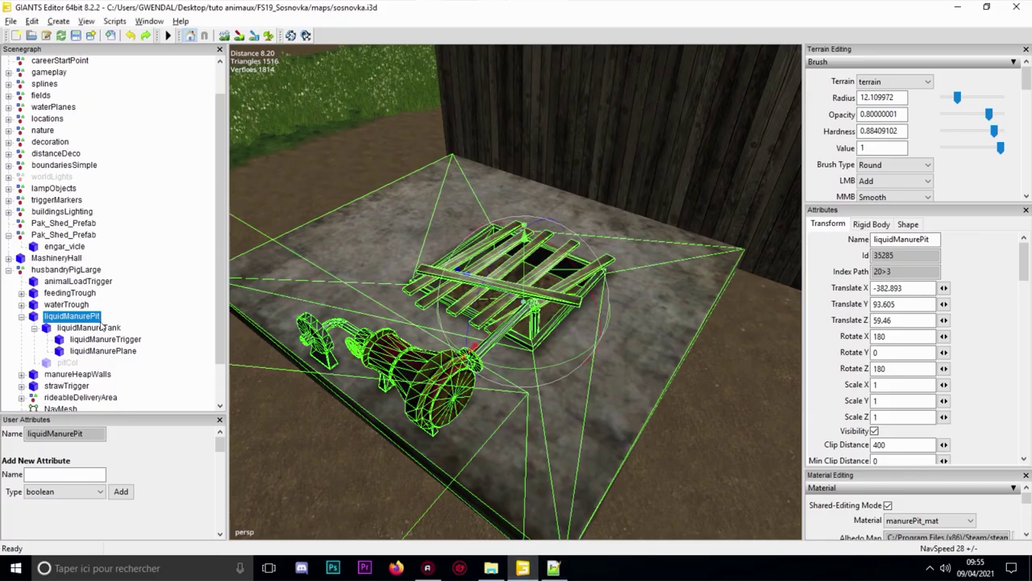
click(94, 353)
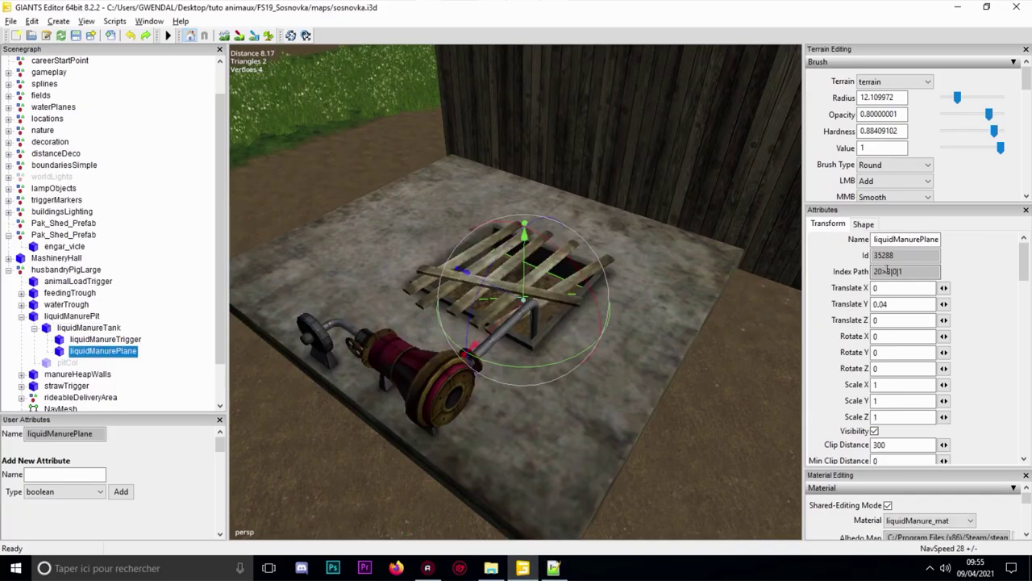
drag(887, 271, 895, 272)
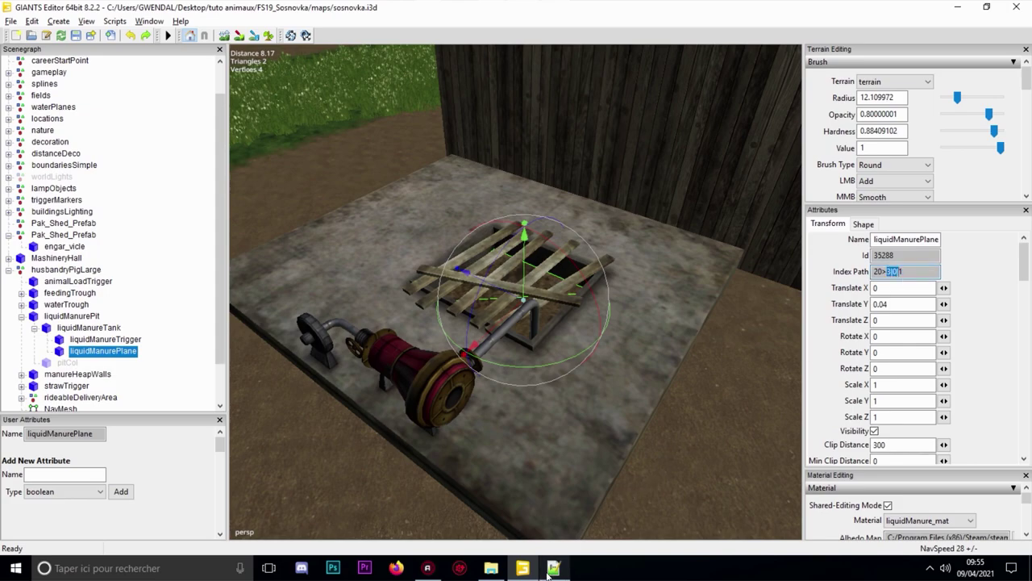
click(553, 567)
drag(353, 366, 399, 369)
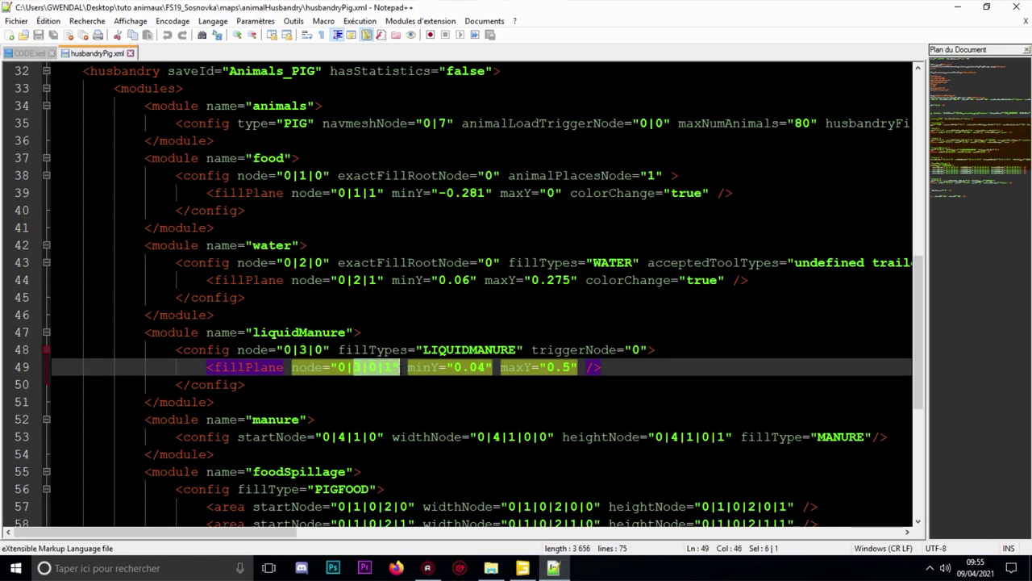
Check the minY and maxY values of the liquidManure fillPlane in husbandryPig.xml
click(460, 367)
click(545, 367)
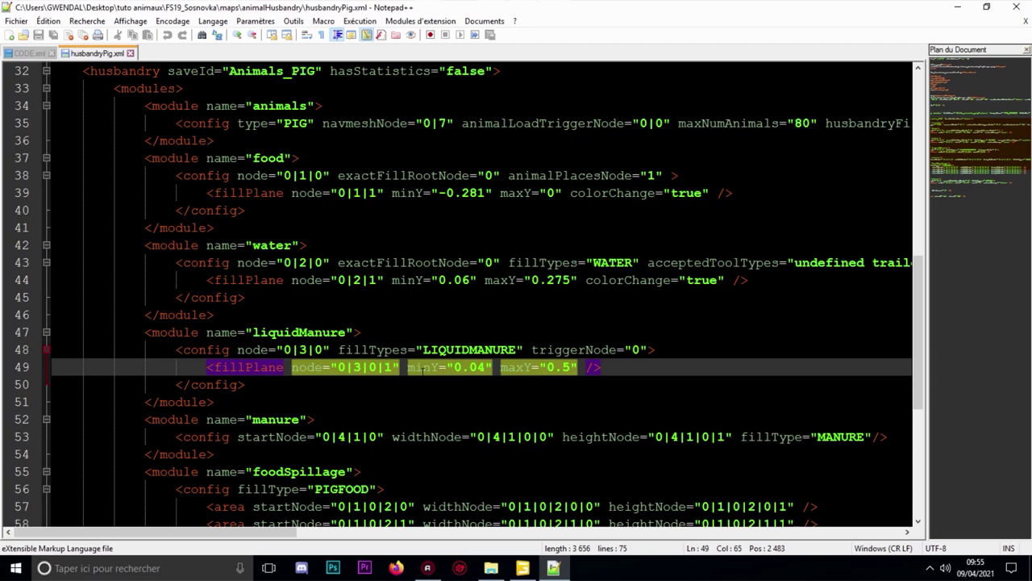
drag(546, 366, 567, 367)
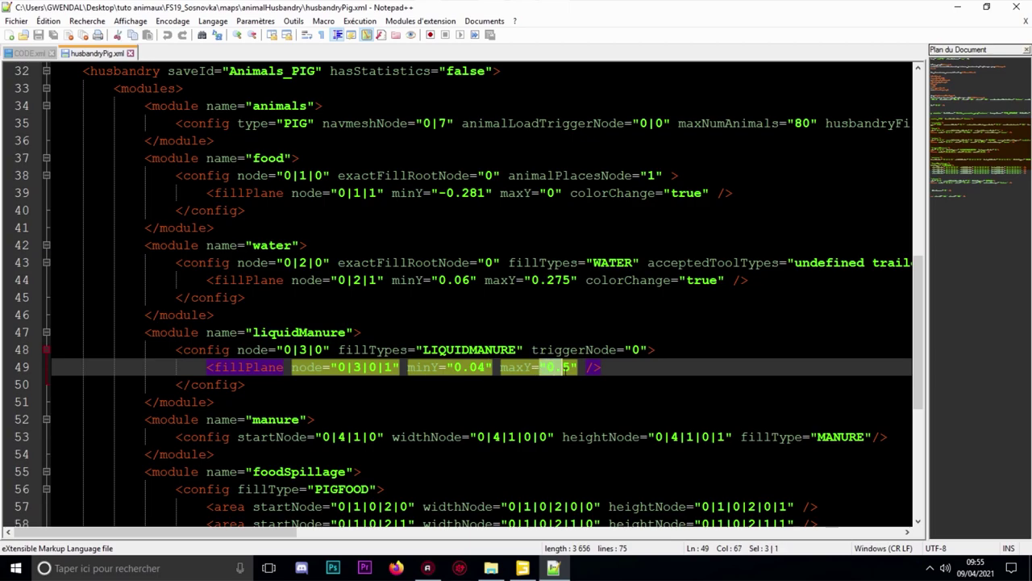
click(632, 368)
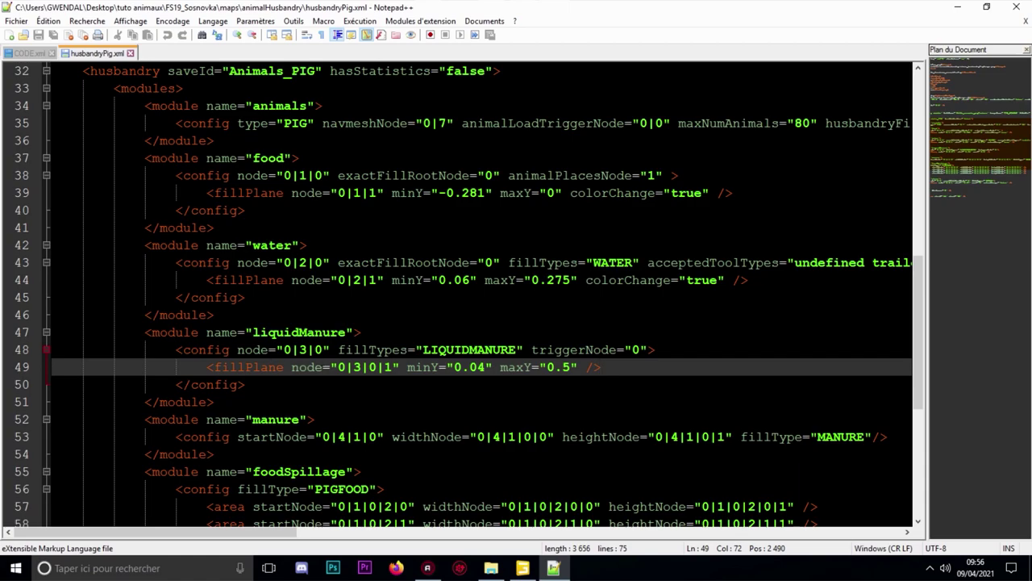
Switch to GIANTS Editor, try raising the liquidManurePlane above the pit, and undo the move
click(525, 567)
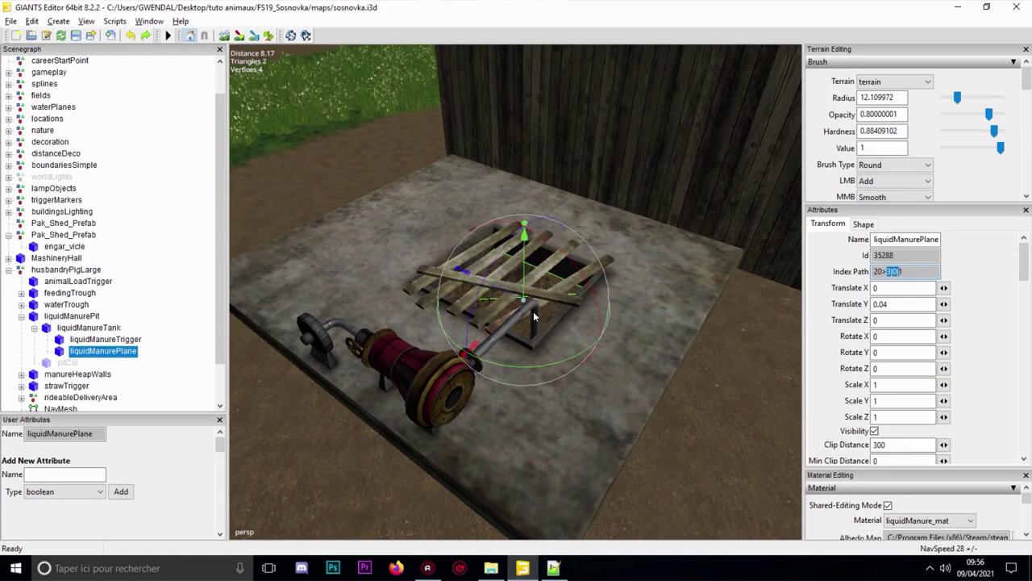
scroll(533, 311, down, 3)
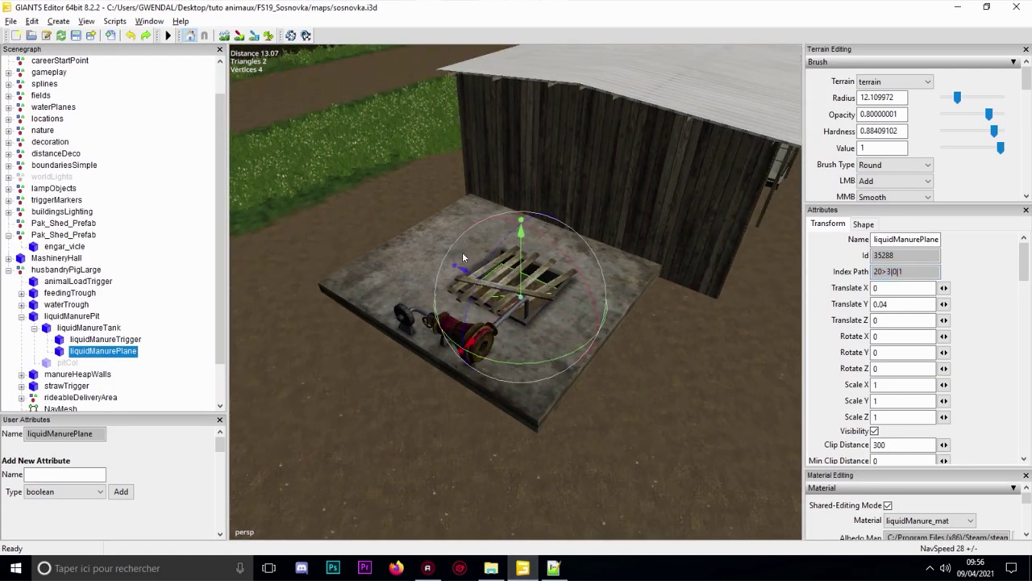
drag(522, 231, 523, 176)
key(ctrl+z)
Examine the liquidManureTank, its trigger and plane, and the pit's placement relative to the surrounding sheds
click(82, 329)
click(88, 340)
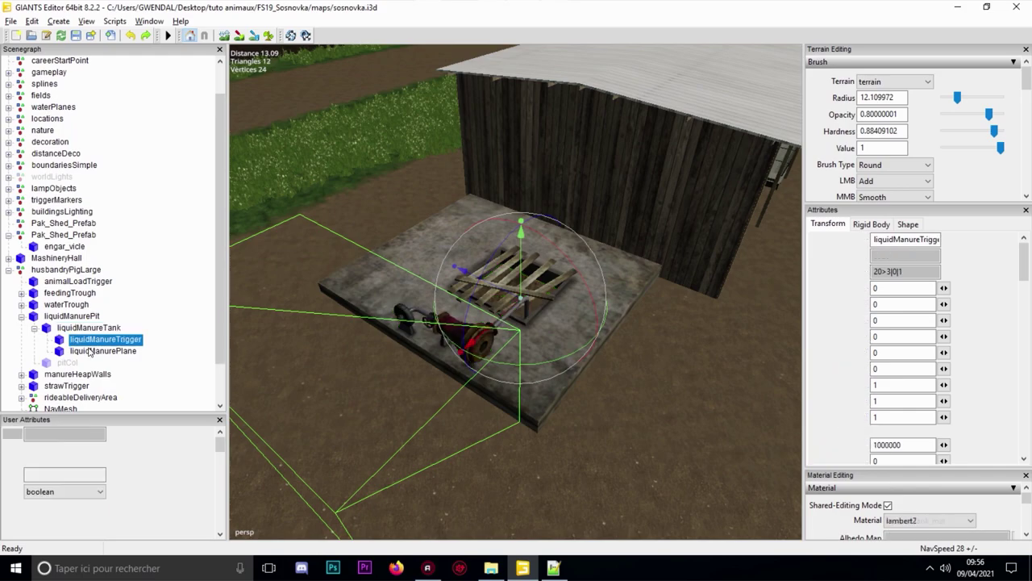
click(90, 352)
alt+drag(493, 350, 497, 350)
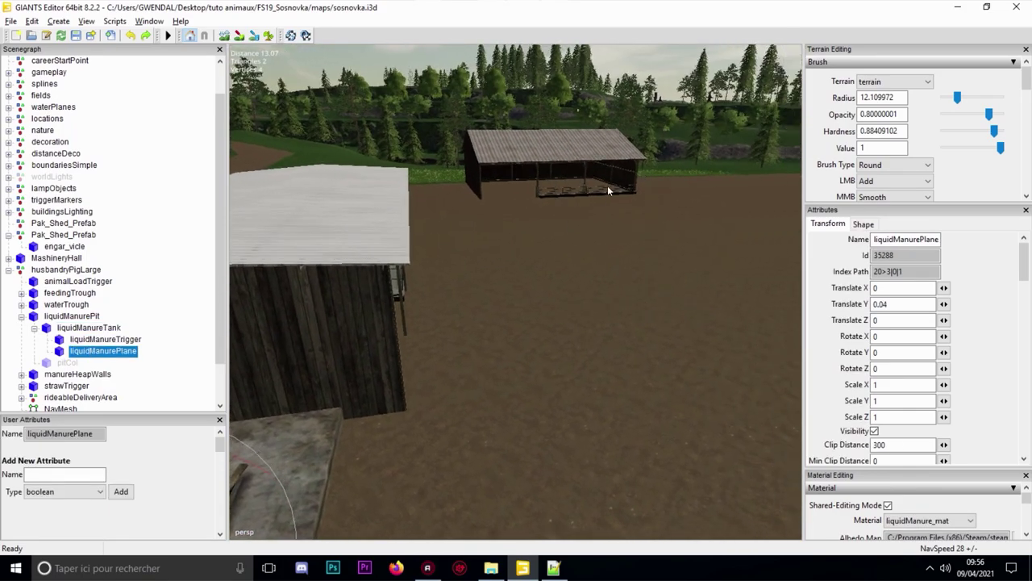
alt+drag(608, 192, 630, 193)
alt+drag(398, 307, 548, 365)
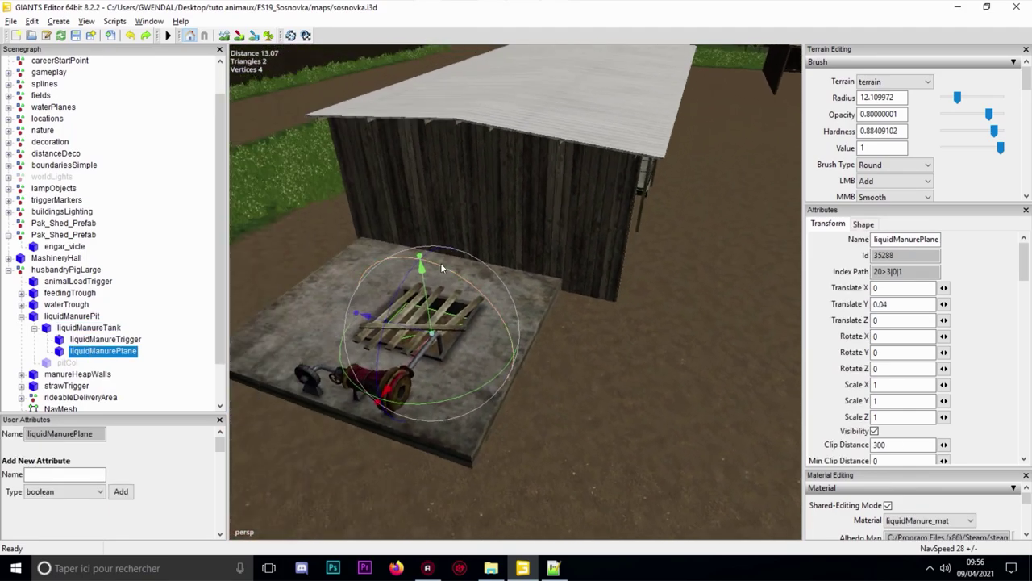
alt+drag(446, 260, 507, 270)
click(75, 317)
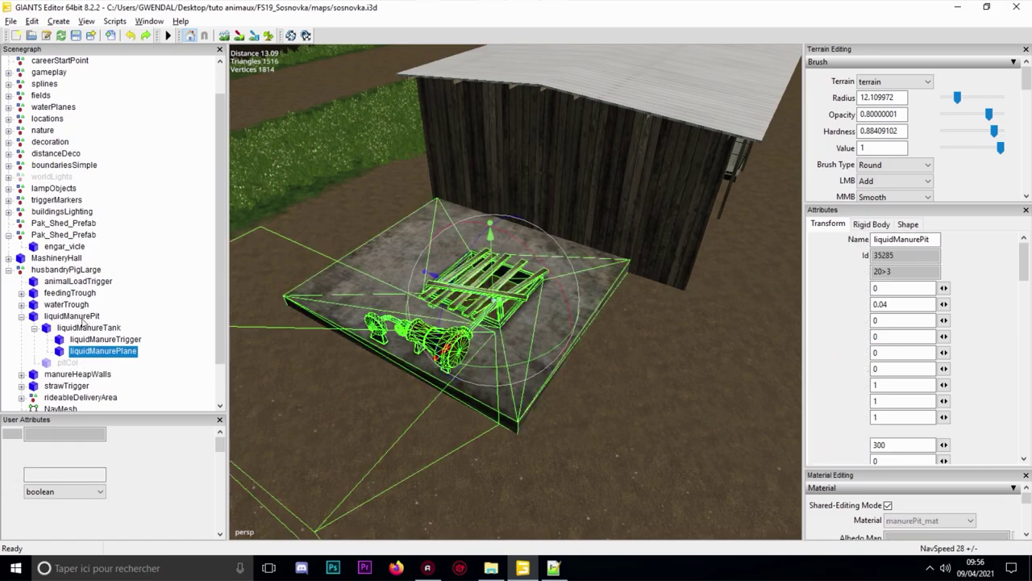
Place the manureHeapWalls on the bare ground beside the shed's opposite end
scroll(516, 257, down, 3)
alt+drag(472, 282, 486, 260)
middle_drag(487, 261, 340, 273)
click(98, 375)
scroll(478, 320, down, 4)
alt+middle_drag(477, 321, 440, 340)
alt+drag(439, 334, 349, 325)
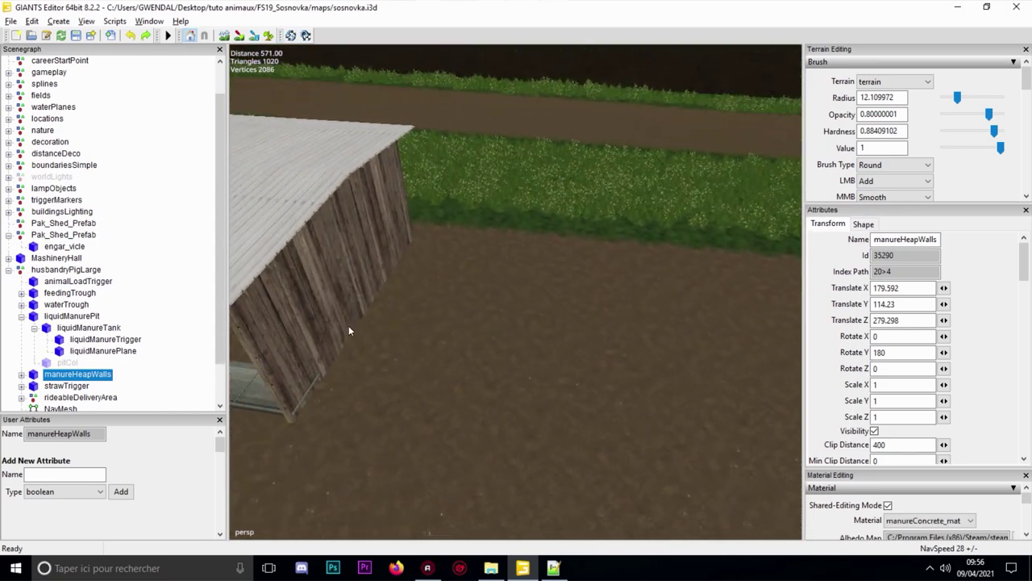
key(ctrl+b)
click(492, 332)
scroll(489, 322, down, 2)
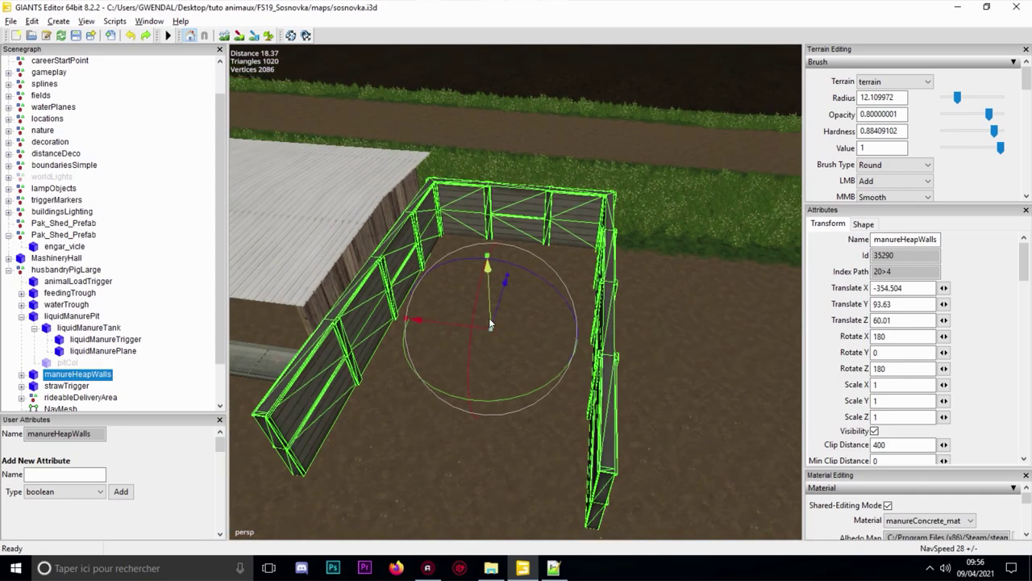
Move the manureHeapWalls along the Z axis to a Translate Z of 56.89
click(100, 373)
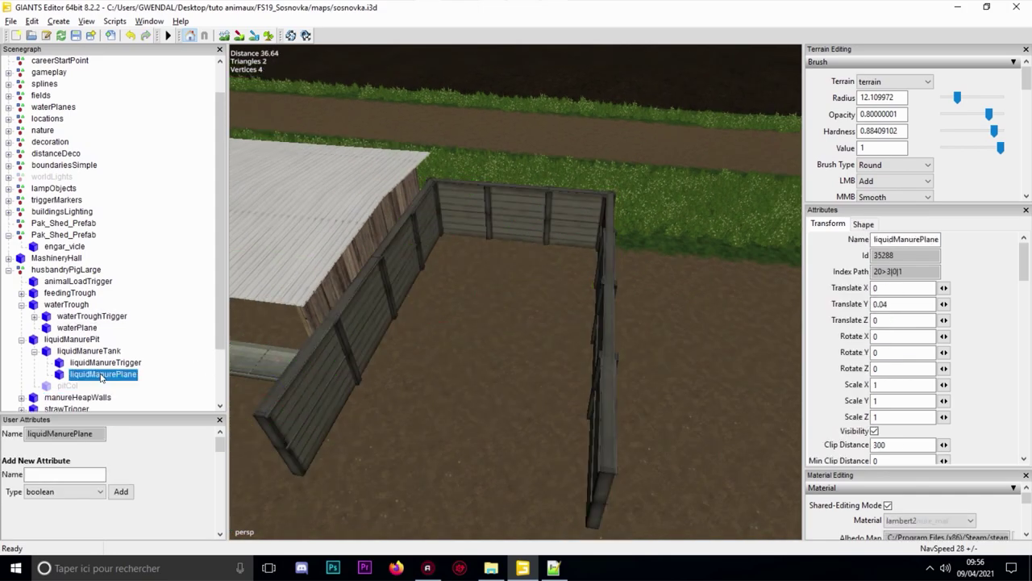
click(83, 394)
drag(497, 314, 510, 268)
scroll(71, 375, down, 2)
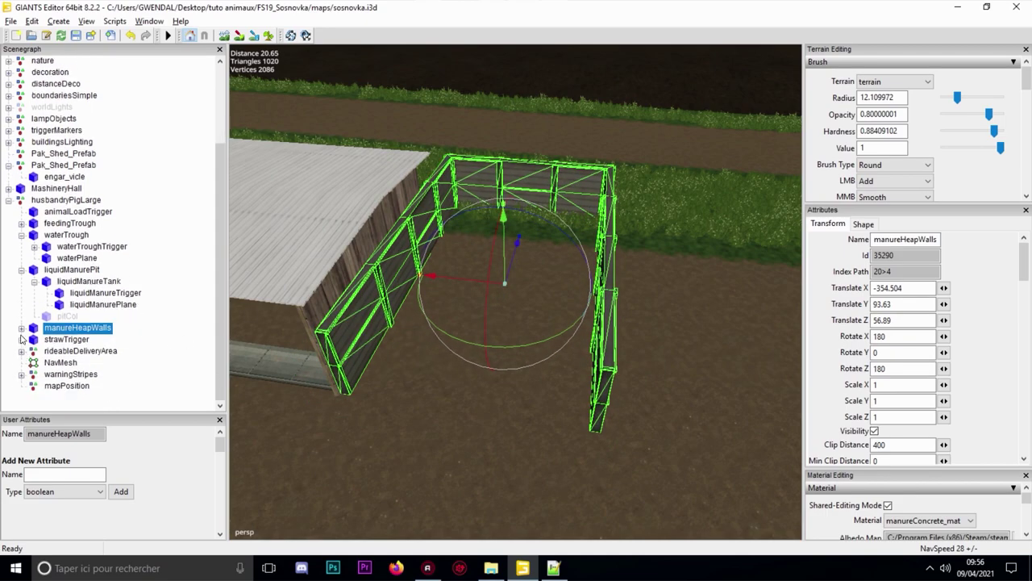
Collapse the waterTrough and liquidManurePit nodes and expand manureHeapWalls to select its manureHeapArea
click(22, 274)
click(21, 280)
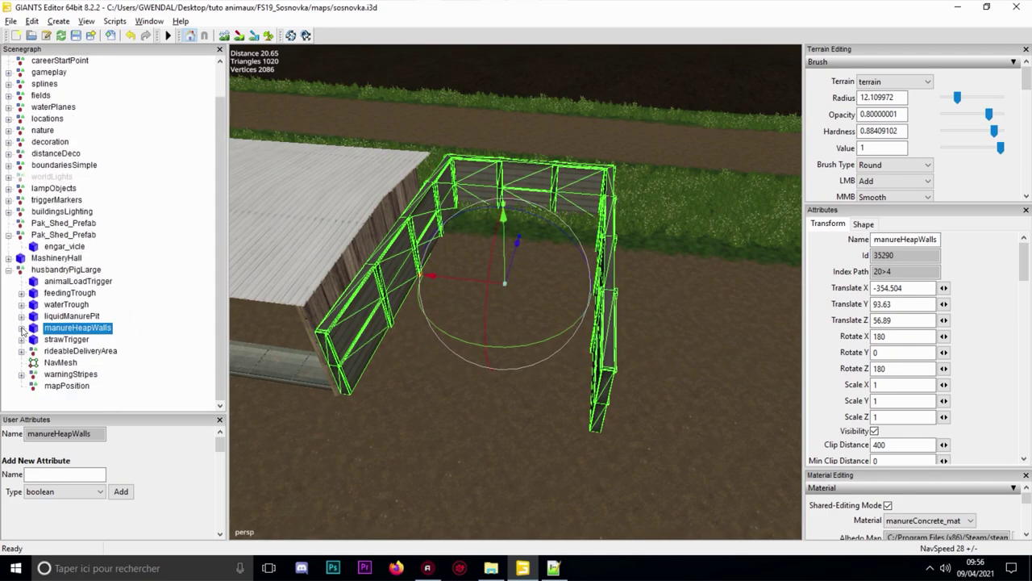
click(22, 329)
key(Down)
key(Down)
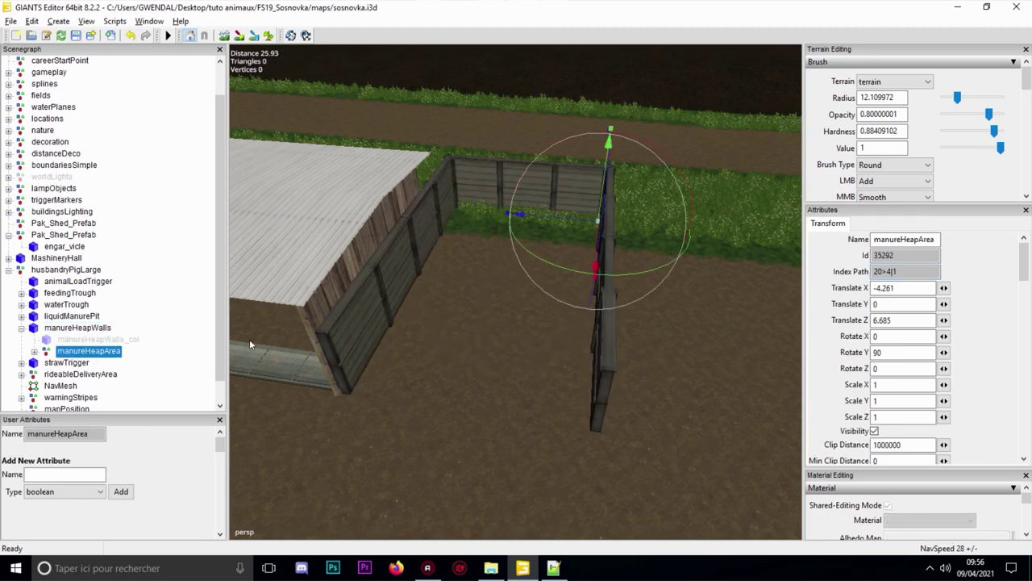
Expand manureHeapArea and inspect its start, width and height nodes
click(34, 351)
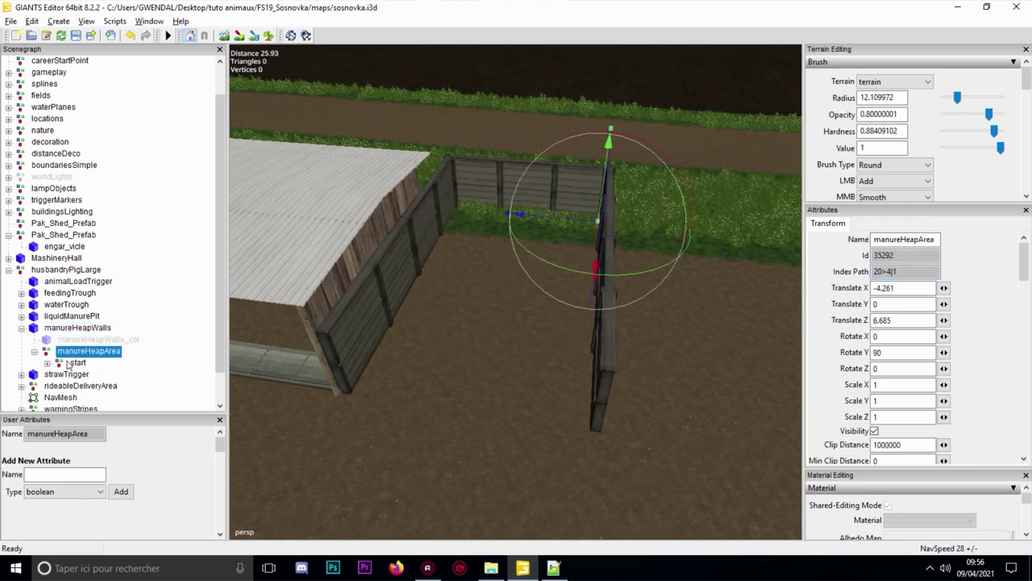
click(58, 363)
click(48, 362)
key(Down)
key(Down)
key(Up)
click(72, 352)
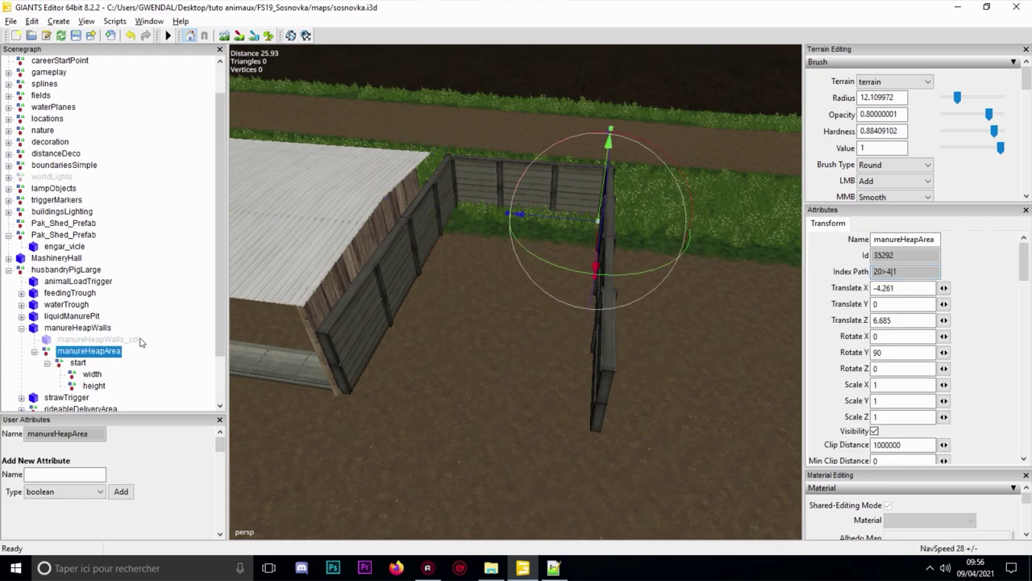
Examine the manureHeapWalls enclosure and its manureHeapArea beside the shed from several angles
click(95, 328)
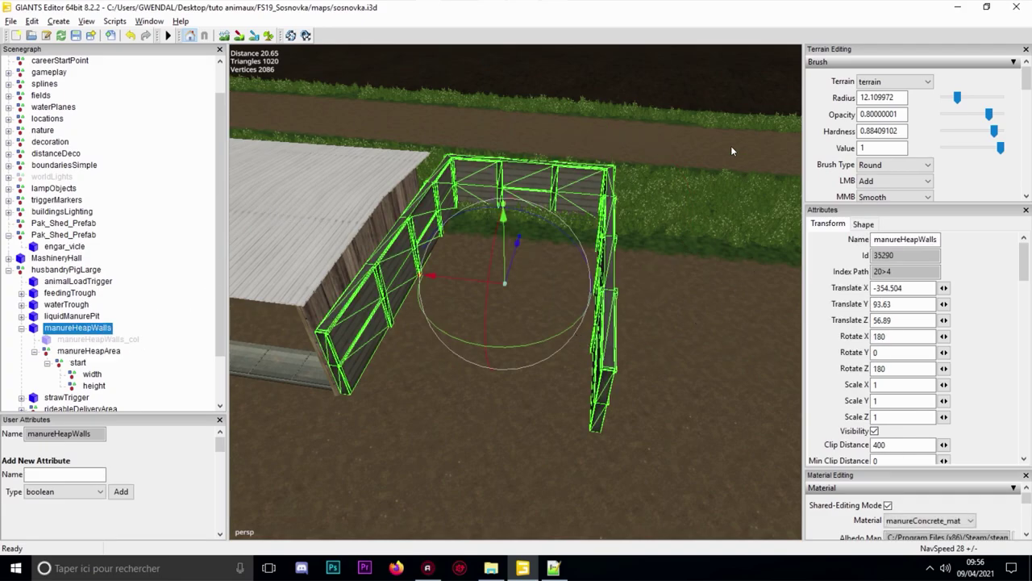
scroll(375, 344, up, 3)
alt+middle_drag(375, 344, 401, 302)
alt+drag(400, 302, 408, 254)
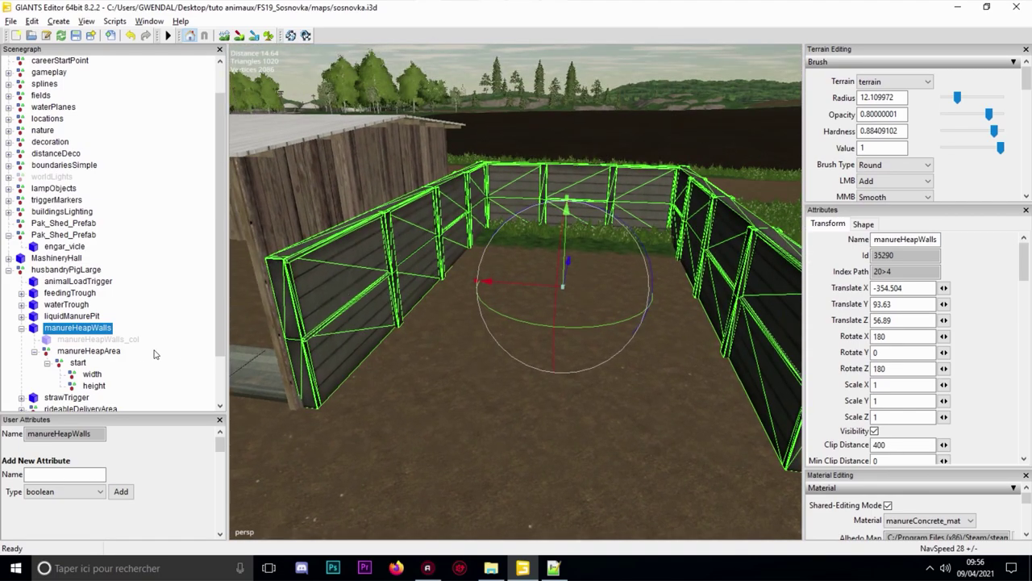
click(78, 362)
click(98, 352)
scroll(436, 312, down, 4)
alt+drag(436, 312, 371, 380)
middle_drag(370, 383, 264, 372)
Check where the start, width and height nodes of manureHeapArea sit relative to the corners of the walls
click(78, 362)
click(97, 374)
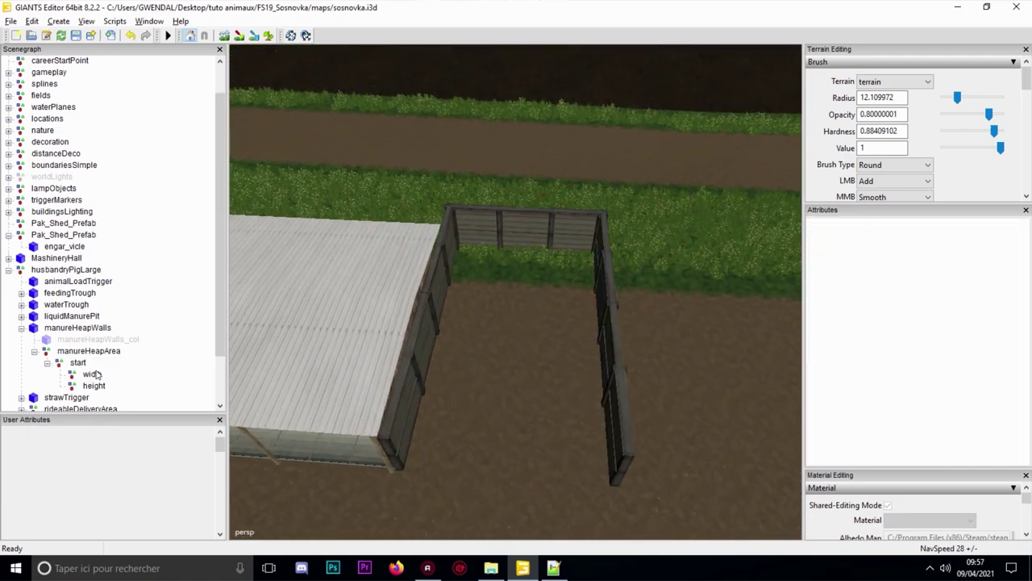
click(92, 374)
click(94, 386)
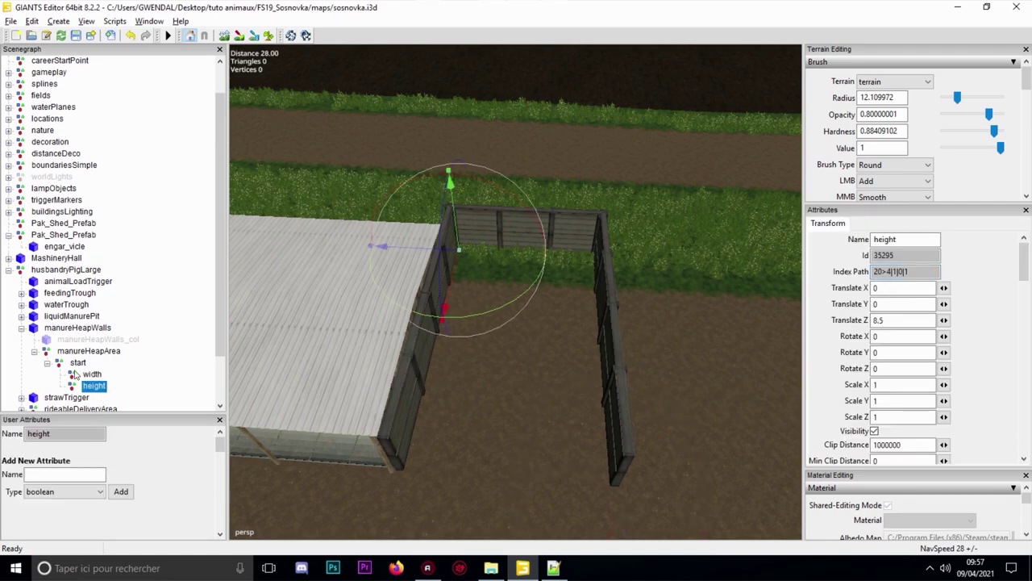
click(79, 364)
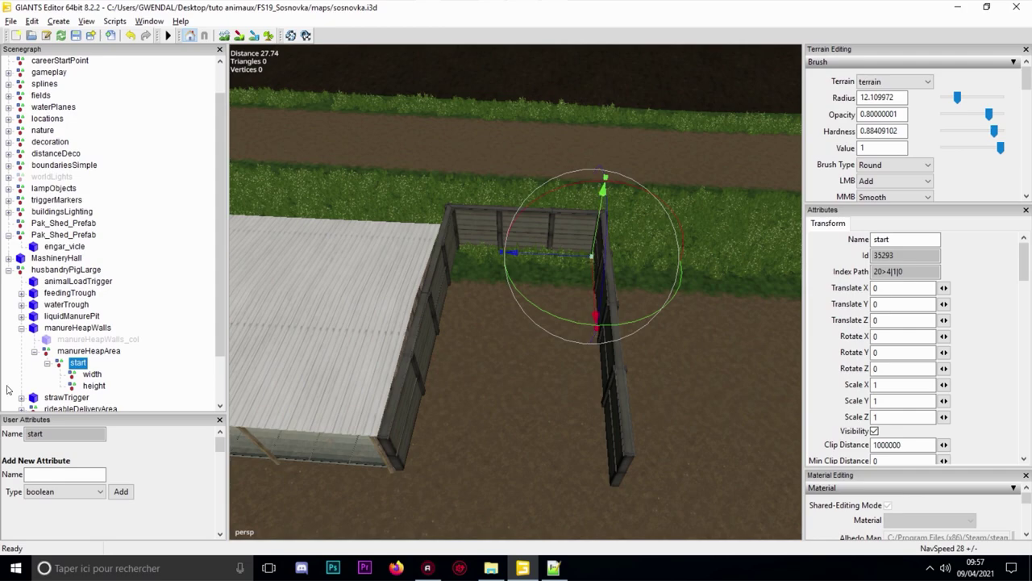
click(91, 374)
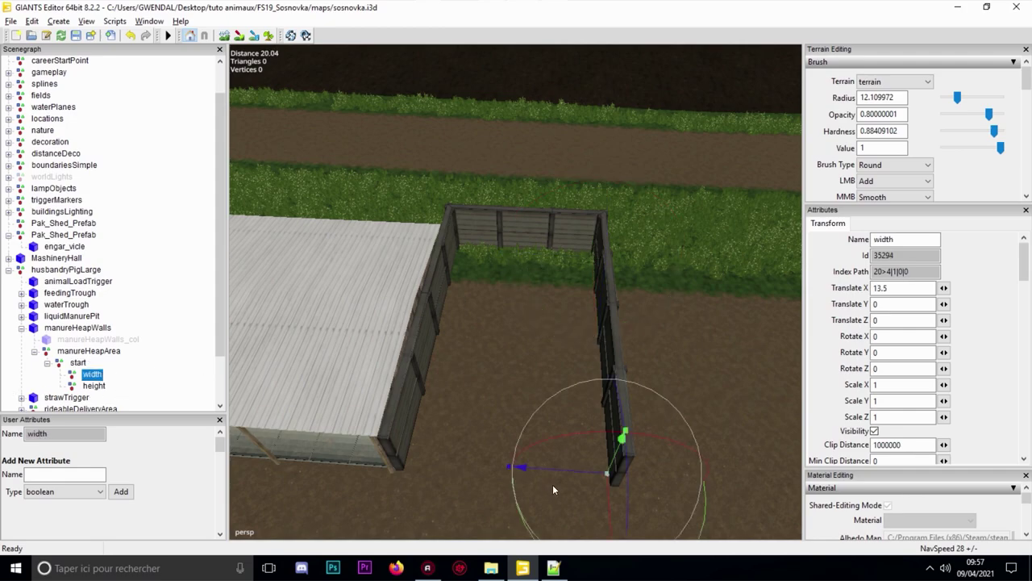
click(94, 386)
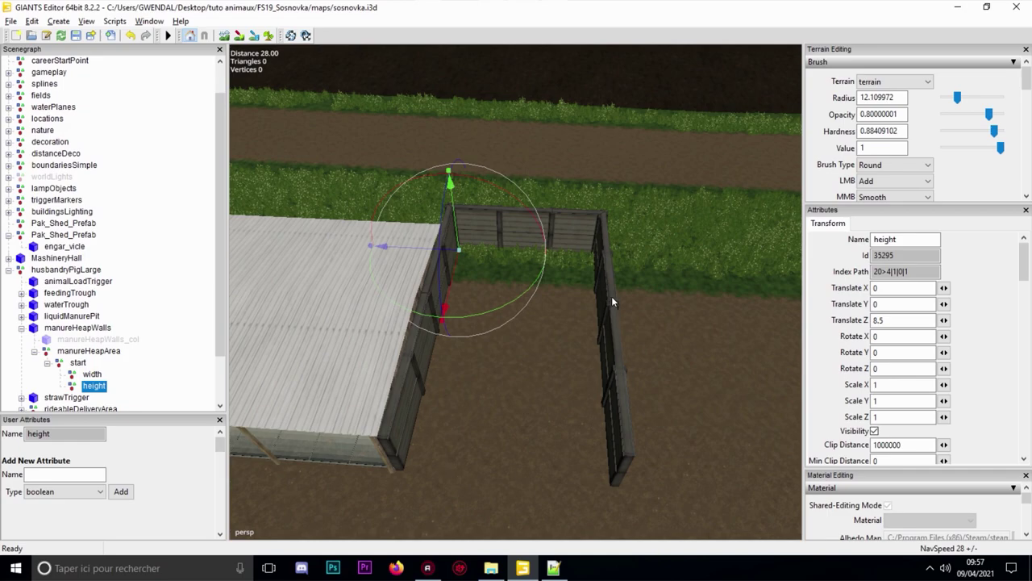
alt+drag(497, 279, 478, 247)
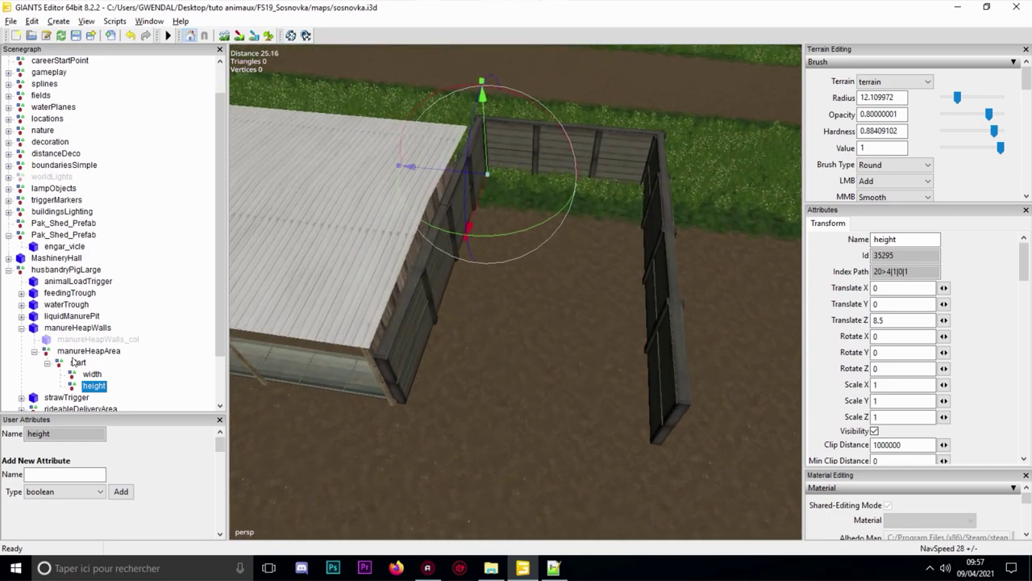
click(74, 353)
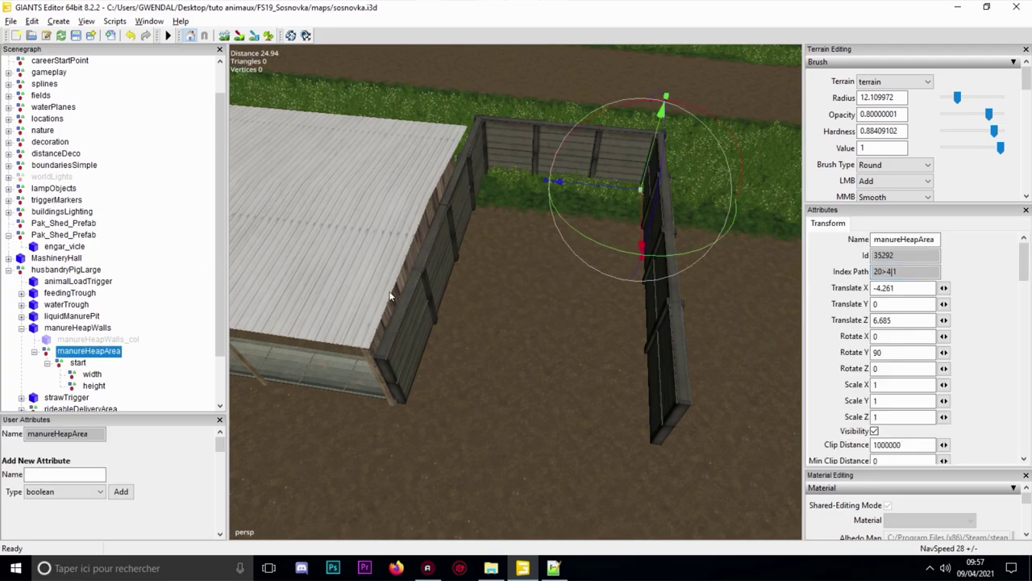
Move the manureHeapWalls along the Z axis to a Translate Z of 59.113
click(68, 328)
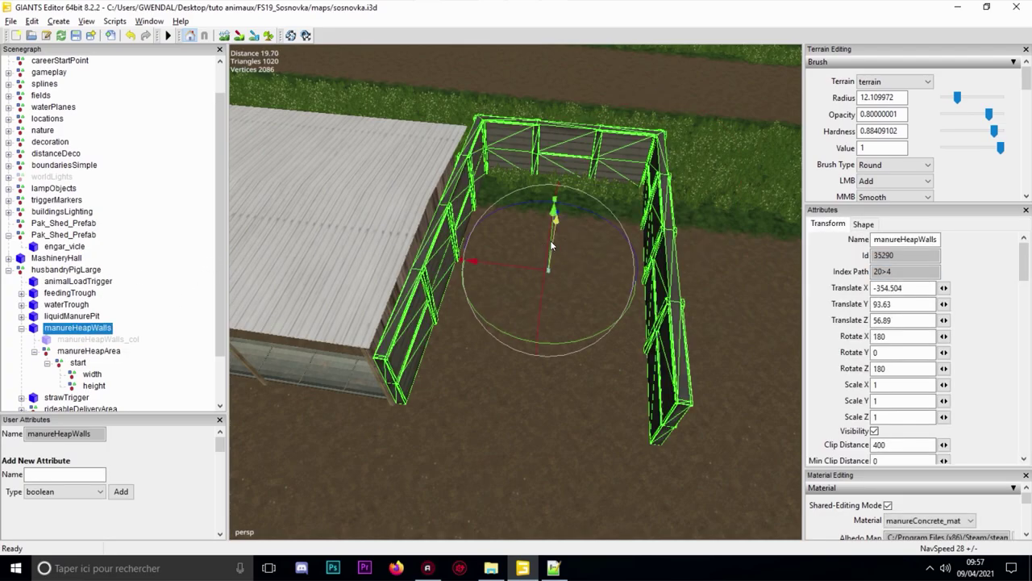
drag(548, 271, 628, 238)
scroll(517, 277, down, 3)
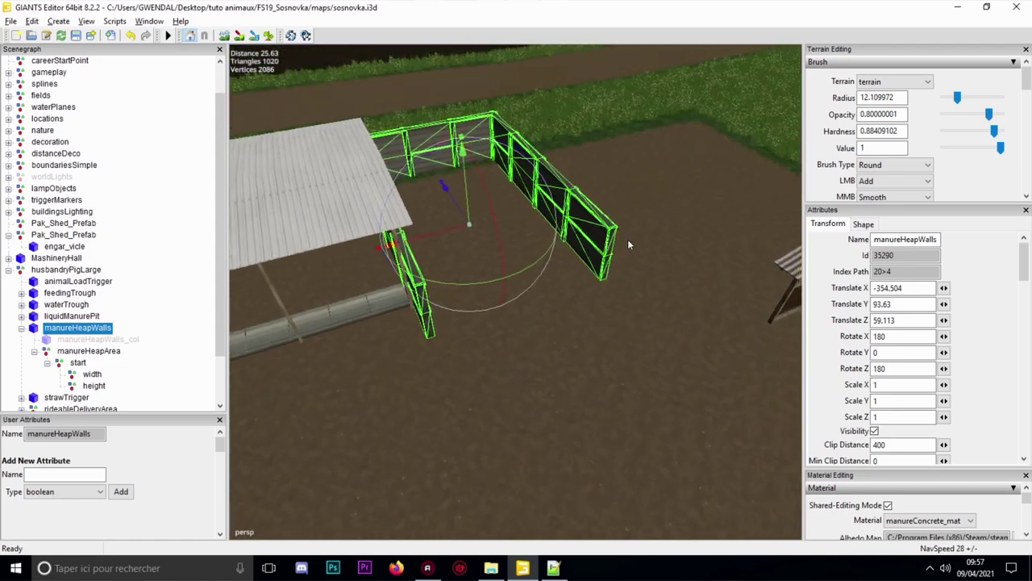
scroll(627, 238, down, 5)
scroll(183, 320, down, 1)
Place the strawTrigger on the bare ground in front of the open shed, at Translate X -362.964 and Translate Z 85.618
click(76, 339)
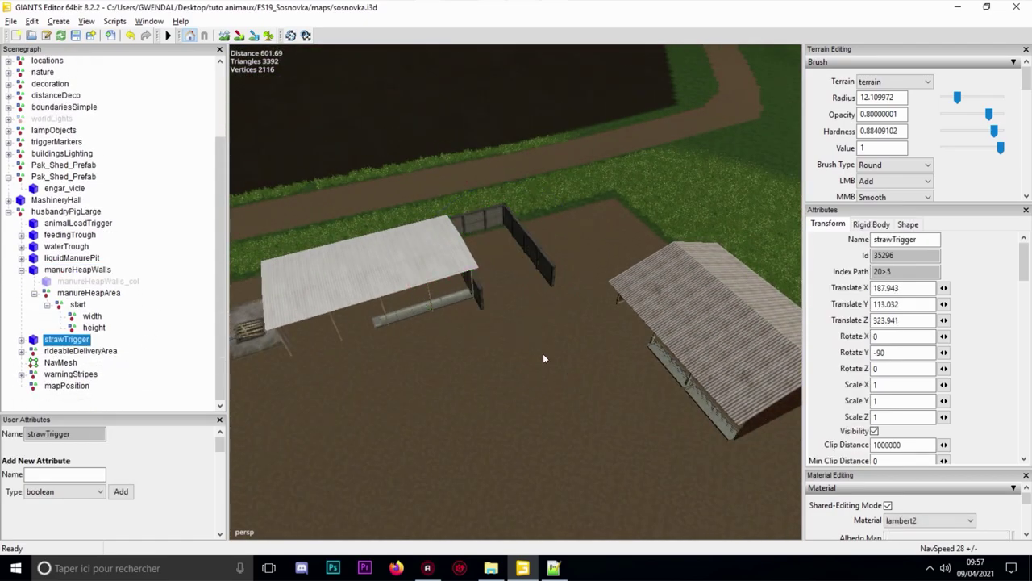
scroll(588, 276, up, 2)
mouse_move(589, 272)
alt+mouse_down()
mouse_move(600, 281)
mouse_move(594, 265)
alt+mouse_up()
scroll(598, 245, up, 3)
mouse_move(601, 225)
alt+mouse_down()
mouse_move(400, 186)
mouse_move(446, 241)
mouse_move(556, 214)
mouse_move(611, 232)
alt+mouse_up()
scroll(537, 234, down, 3)
right_drag(613, 237, 603, 310)
key(space)
mouse_move(622, 294)
mouse_down()
mouse_move(624, 283)
mouse_move(604, 322)
mouse_move(606, 303)
mouse_up()
scroll(604, 322, down, 1)
scroll(605, 322, up, 1)
alt+middle_drag(606, 306, 563, 334)
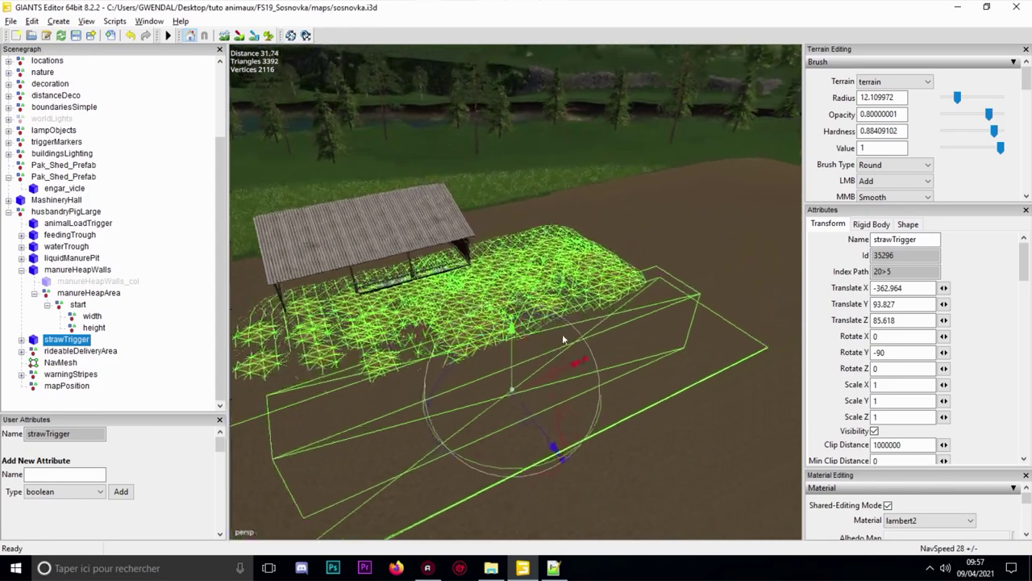
Move the strawTrigger past the end of the shed to Translate X -356.64 and Translate Z 107.984
drag(584, 363, 815, 270)
alt+drag(694, 222, 435, 227)
right_drag(435, 225, 668, 298)
drag(668, 298, 515, 245)
right_drag(514, 246, 642, 325)
drag(654, 302, 702, 329)
Examine the straw meshes under strawTrigger, selecting strawPlane02 and its strawPlanes parent, and collapse the manureHeapWalls node
click(533, 265)
alt+drag(533, 265, 508, 221)
scroll(548, 176, up, 3)
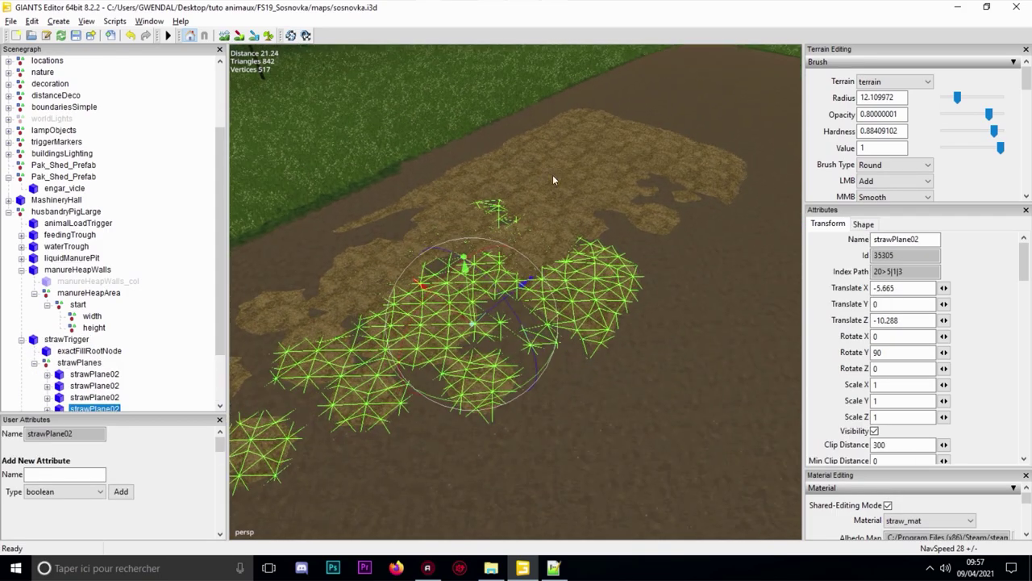
alt+drag(548, 176, 543, 178)
scroll(133, 335, down, 1)
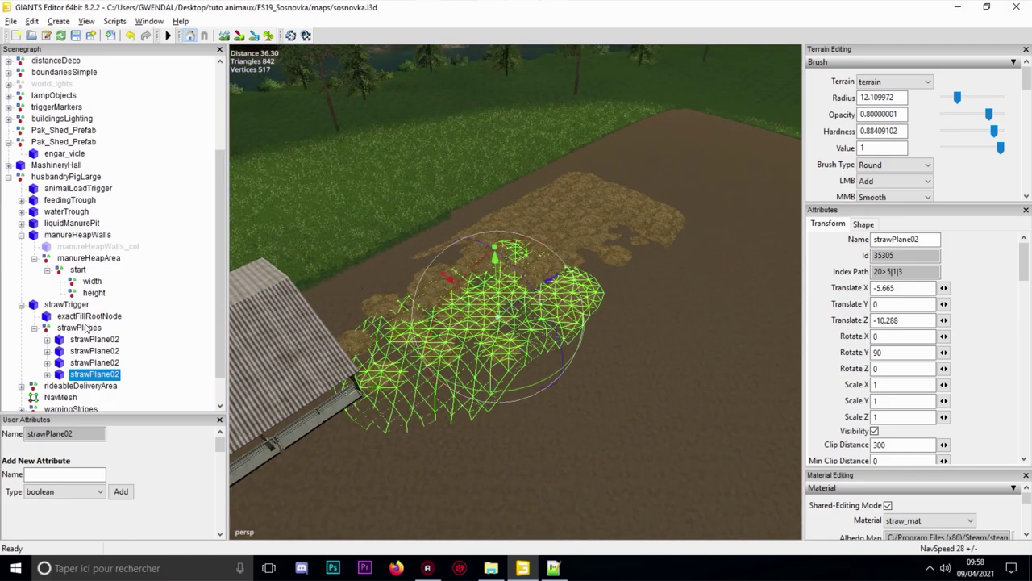
click(86, 328)
alt+drag(424, 322, 429, 314)
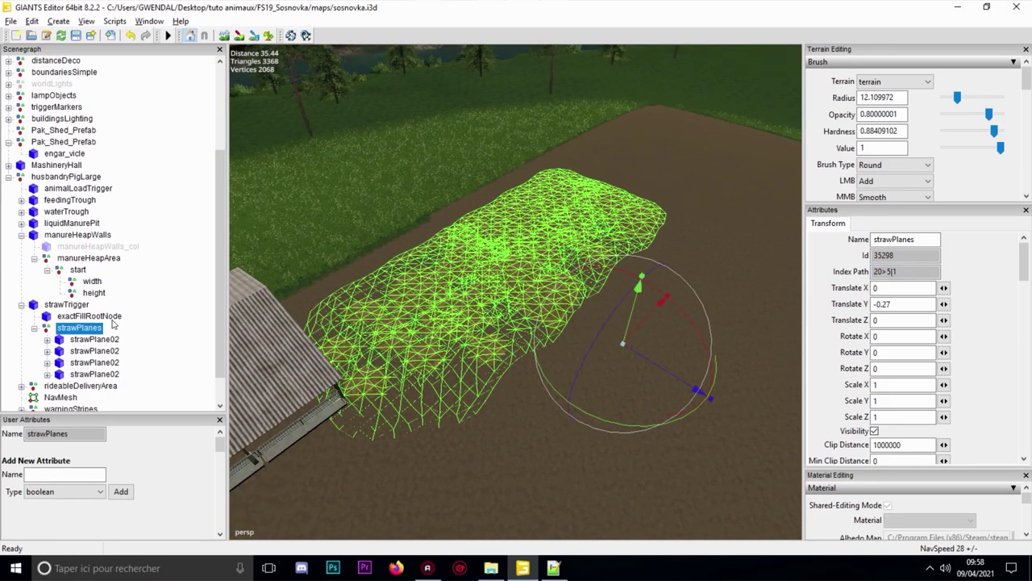
click(21, 236)
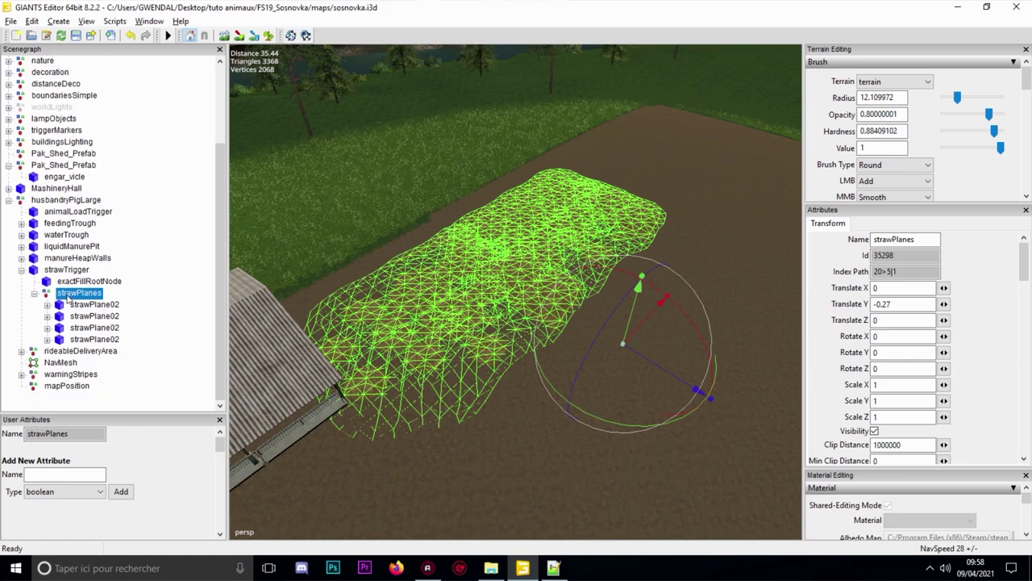
click(87, 280)
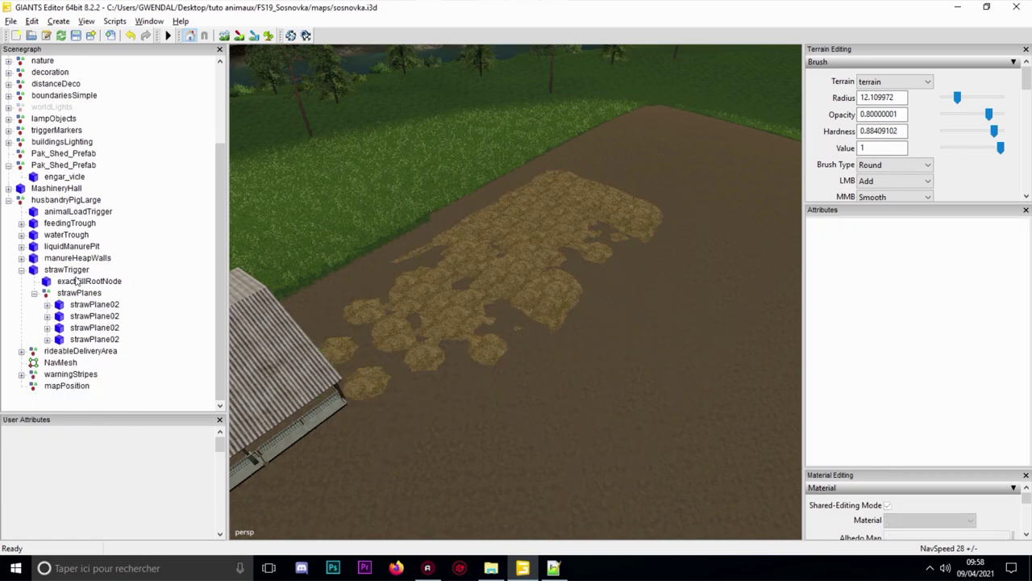
Examine the strawTrigger's placement relative to the open shed from several viewpoints
click(67, 269)
scroll(463, 315, down, 3)
alt+drag(491, 263, 387, 216)
middle_drag(386, 212, 537, 166)
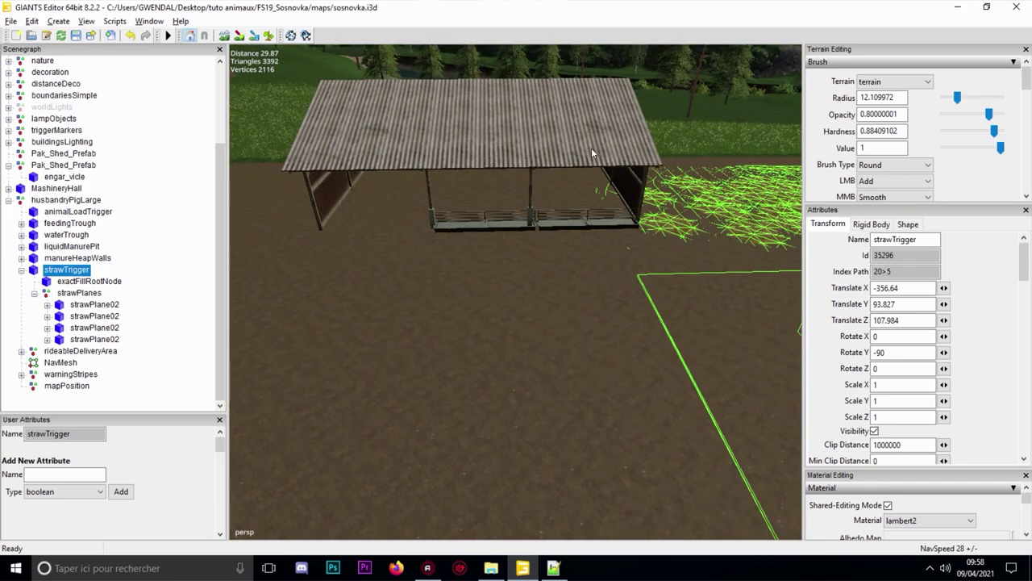
middle_drag(349, 247, 524, 176)
middle_drag(411, 171, 456, 187)
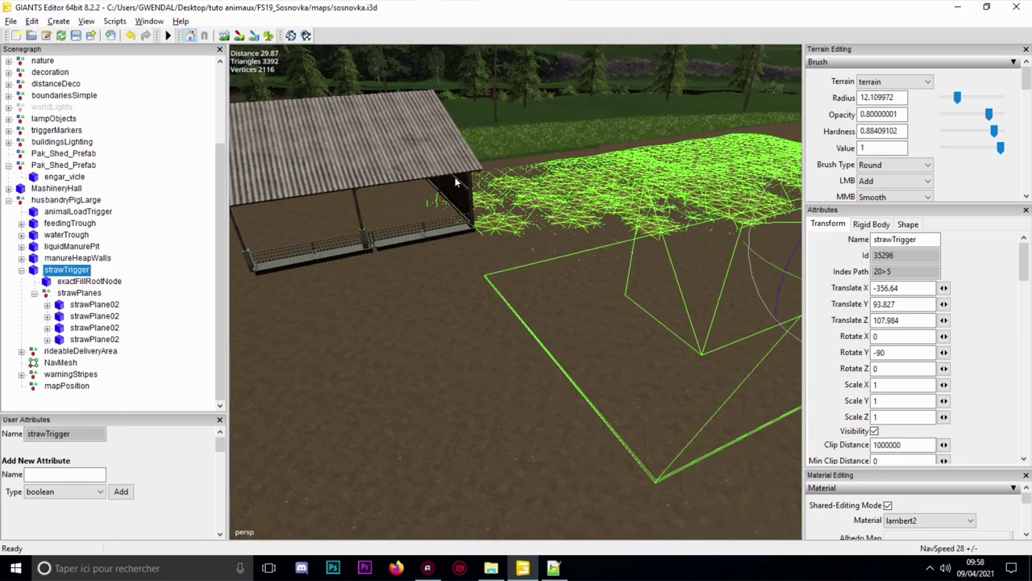
middle_drag(346, 228, 647, 129)
middle_drag(461, 312, 535, 250)
alt+drag(535, 250, 506, 218)
middle_drag(506, 215, 508, 220)
Compare the areas covered by exactFillRootNode, strawTrigger and strawPlanes by selecting each node in turn
click(96, 282)
alt+drag(526, 296, 526, 264)
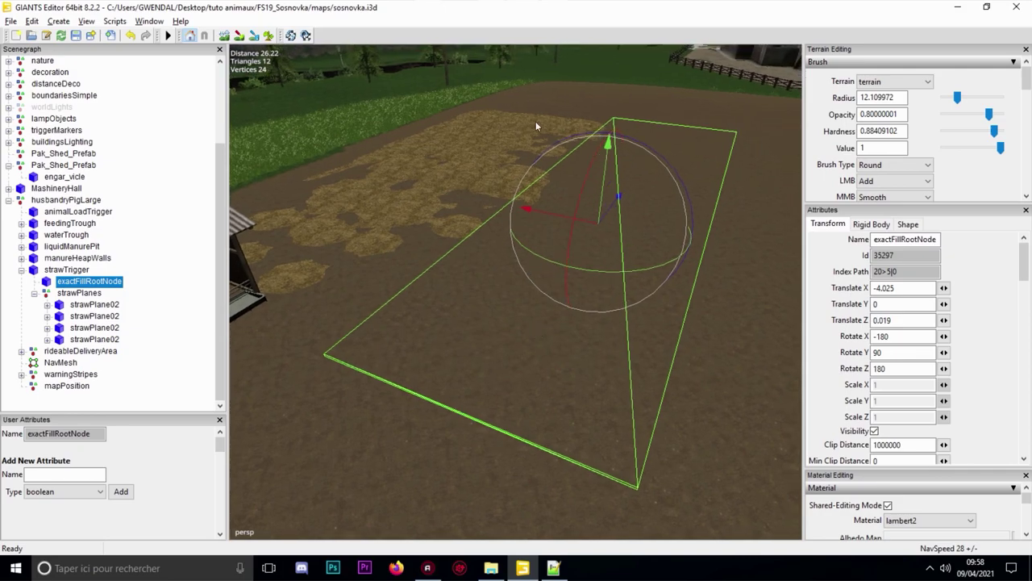
click(71, 271)
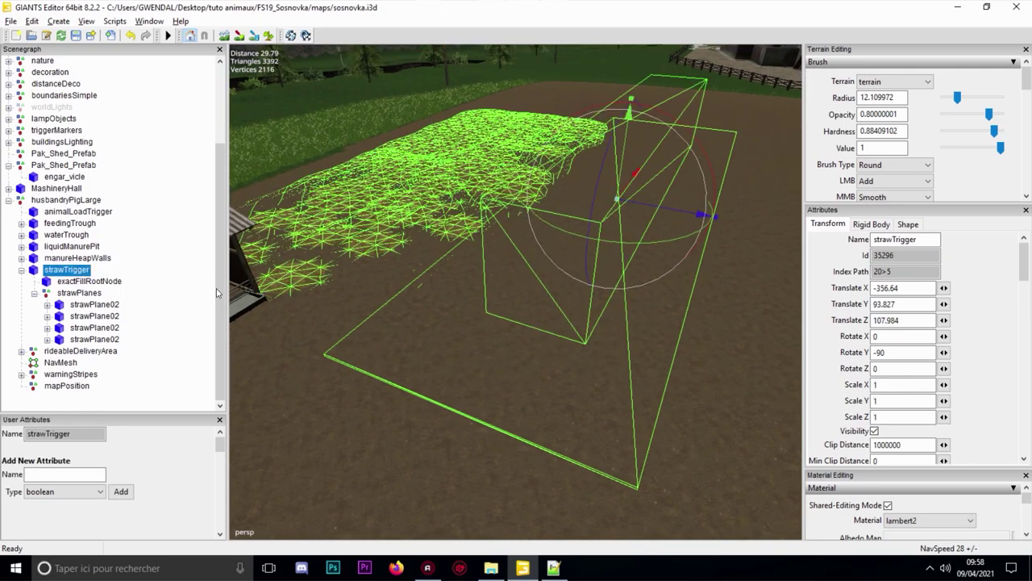
click(84, 297)
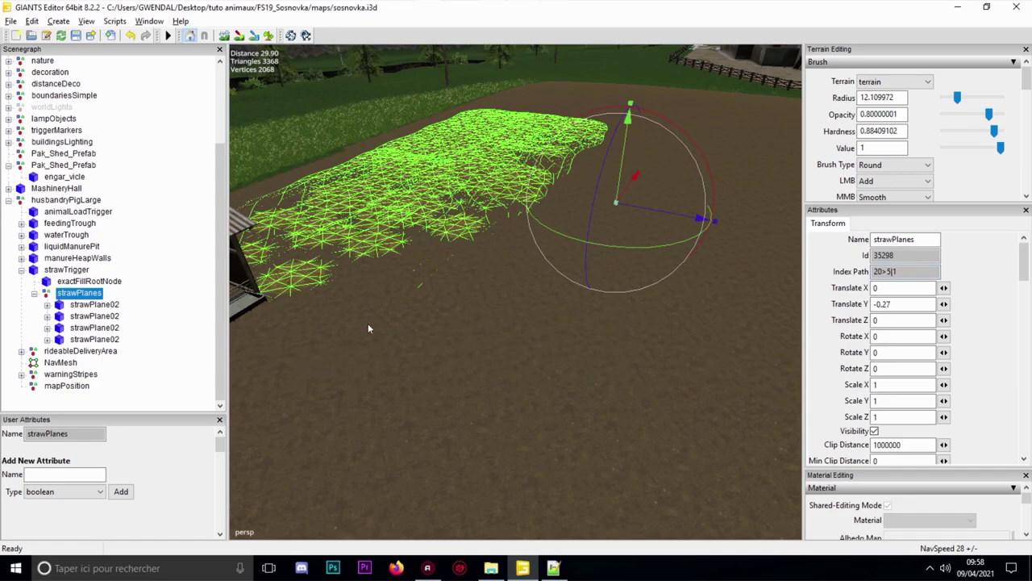
Switch to husbandryPig.xml in Notepad++ and locate the fillPlane line of the straw module
click(553, 567)
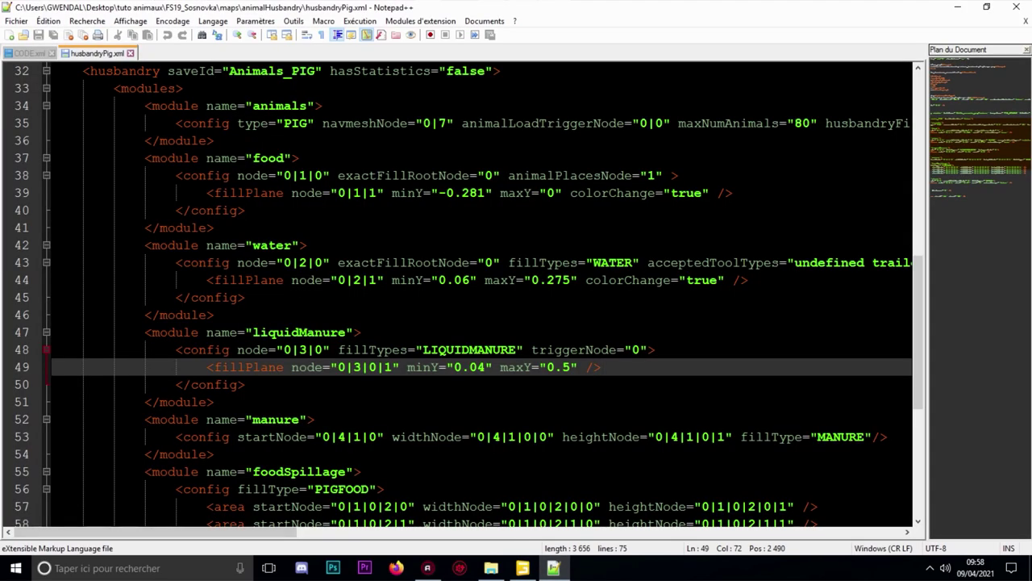
scroll(476, 294, up, 4)
scroll(476, 294, down, 5)
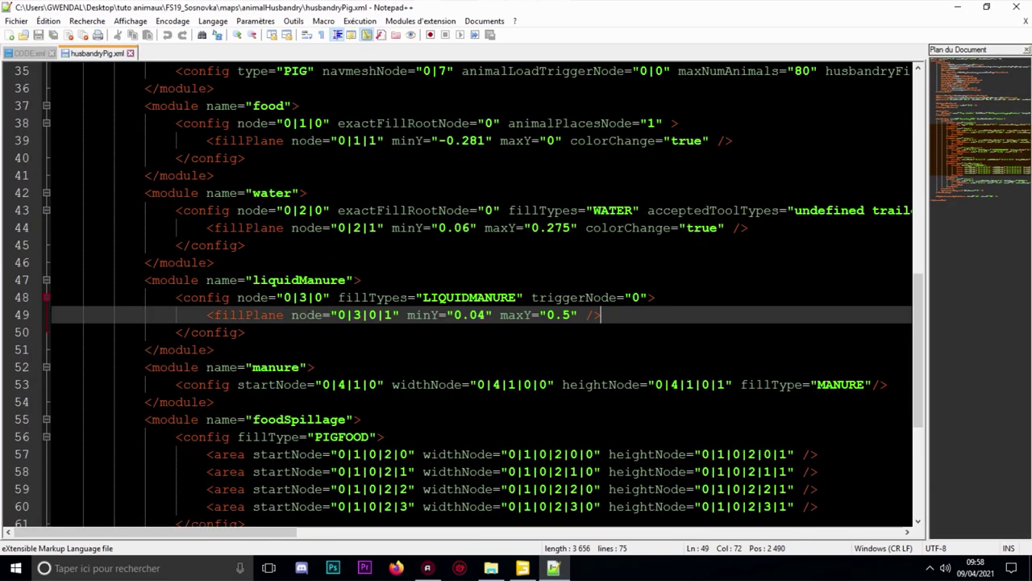
scroll(275, 297, up, 2)
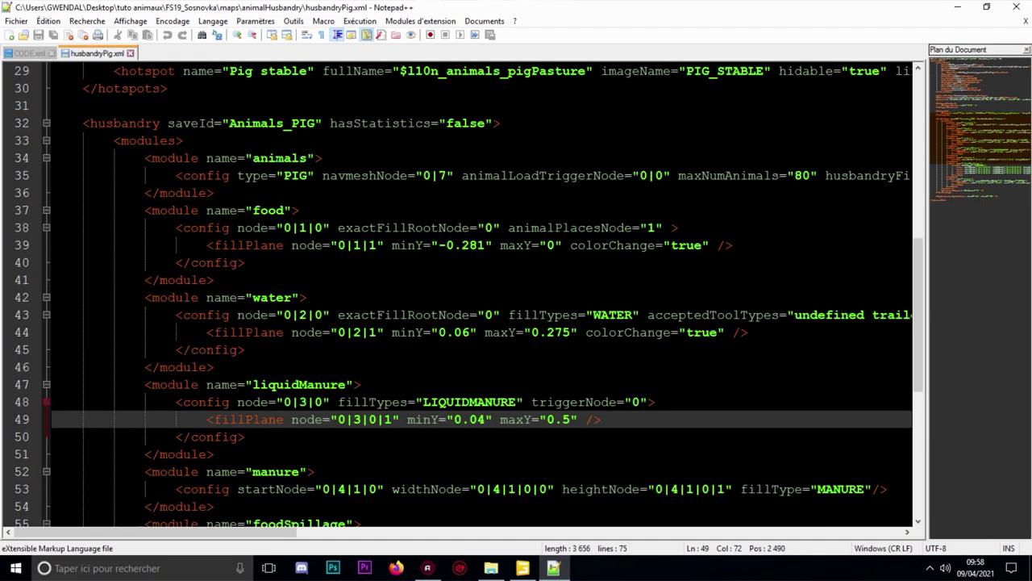
scroll(275, 297, down, 7)
click(275, 297)
click(291, 332)
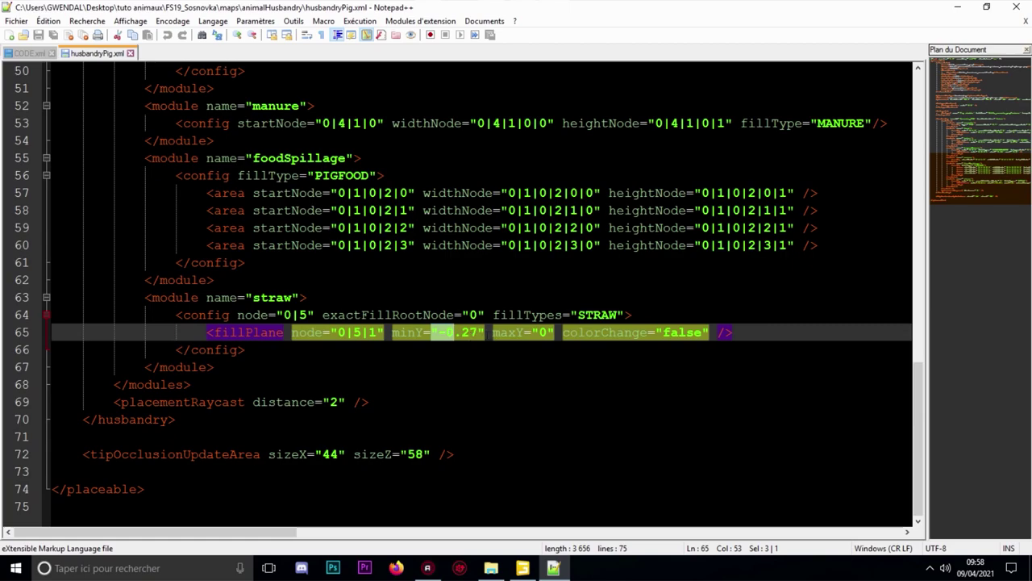
Review the minY, maxY and node values on the straw module's fillPlane line
click(405, 332)
drag(413, 332, 529, 332)
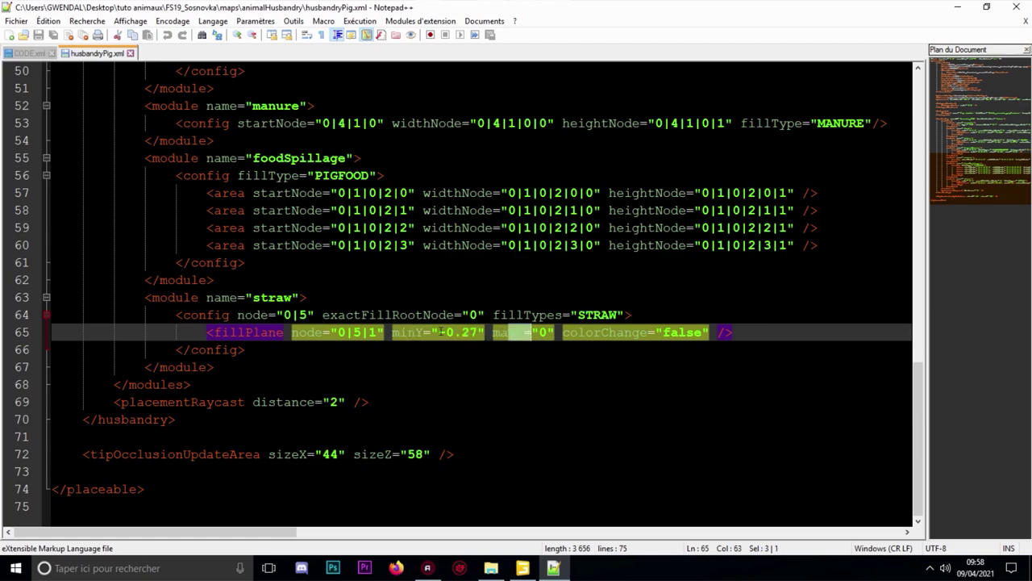
drag(438, 332, 470, 333)
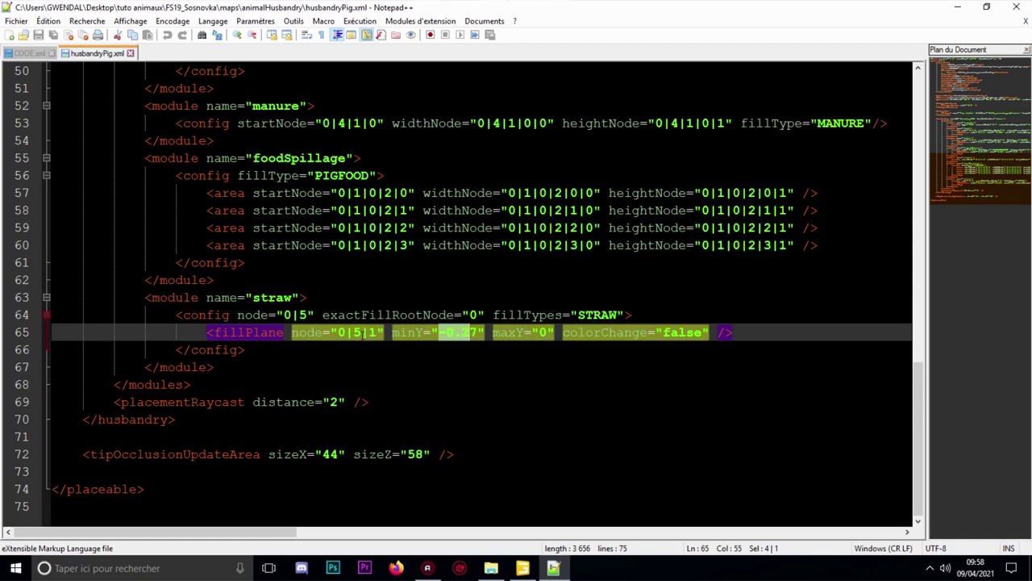
click(354, 332)
drag(355, 332, 377, 332)
Switch back to GIANTS Editor, check the Index Path of strawPlanes, then try moving the planes and undo the move
click(523, 568)
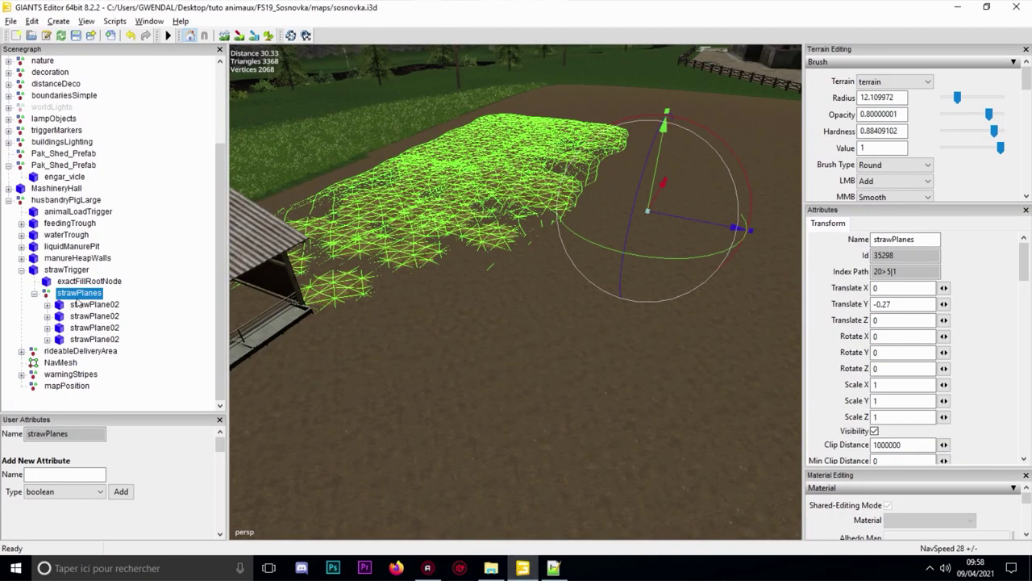
drag(887, 271, 896, 272)
click(898, 272)
click(81, 295)
drag(654, 166, 604, 119)
key(ctrl+z)
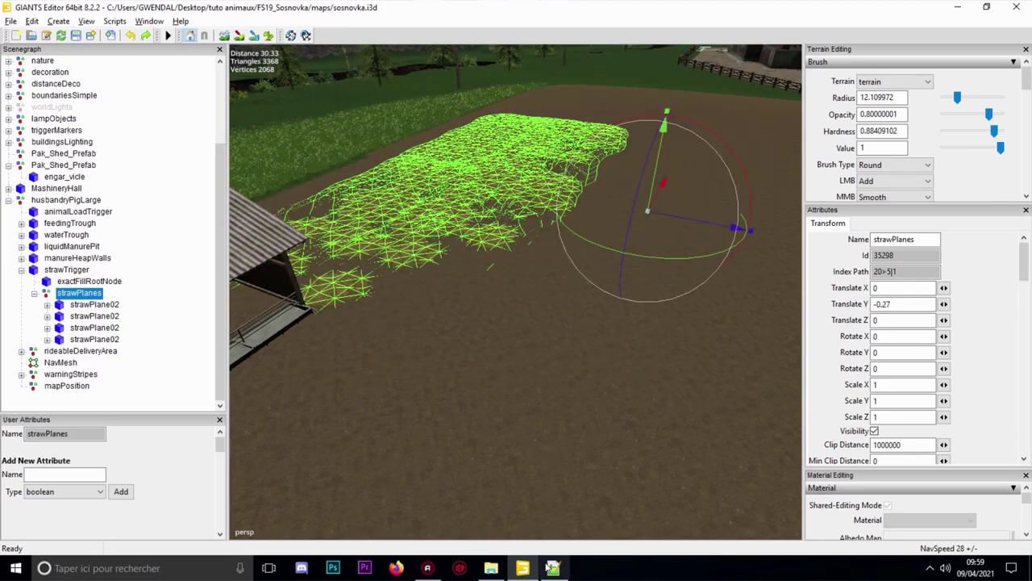
Recheck the straw fillPlane line in Notepad++, then set the Translate Y of strawPlanes to 0 in GIANTS Editor
click(552, 568)
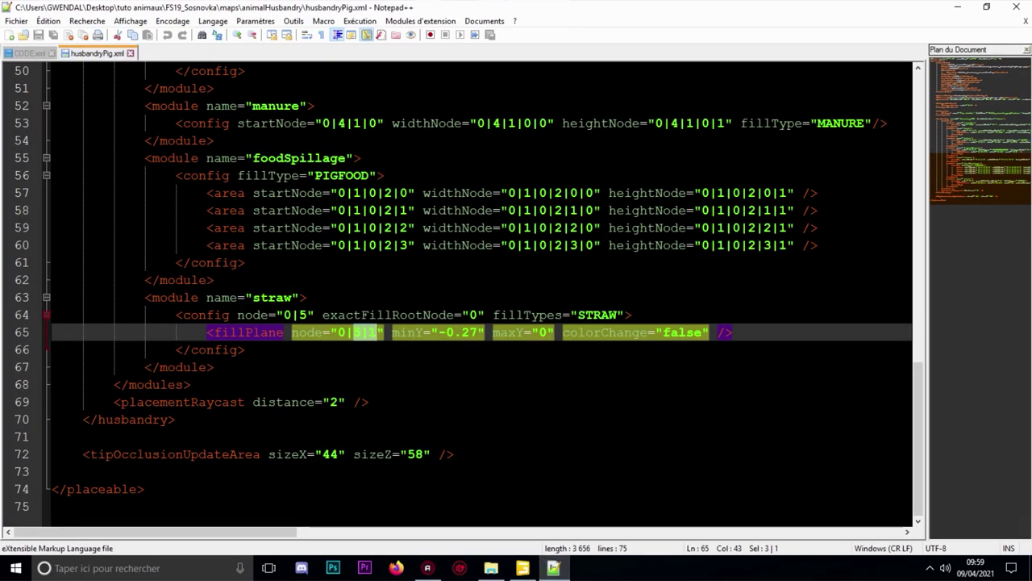
key(alt+Tab)
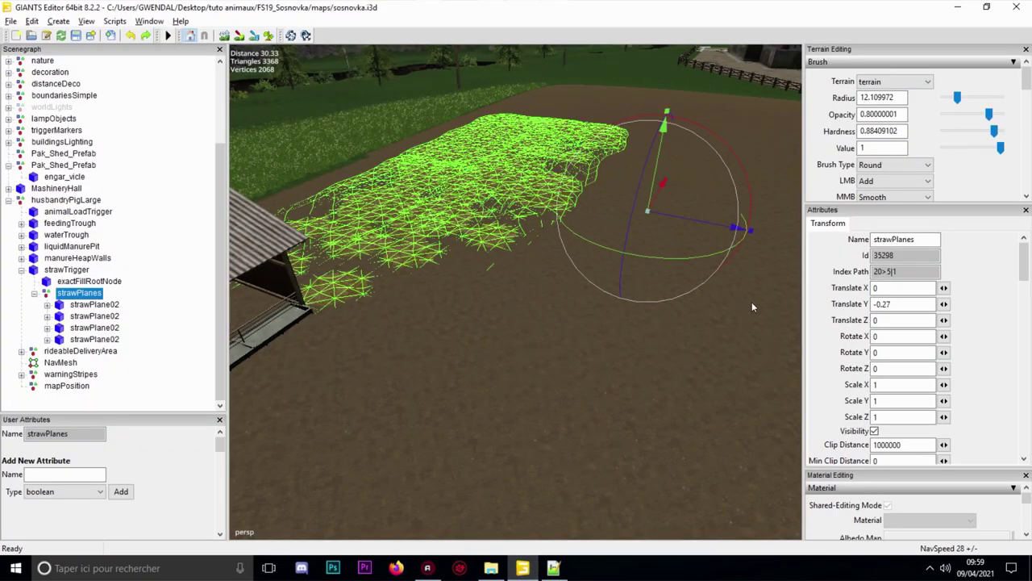
double_click(909, 298)
text(0)
key(Return)
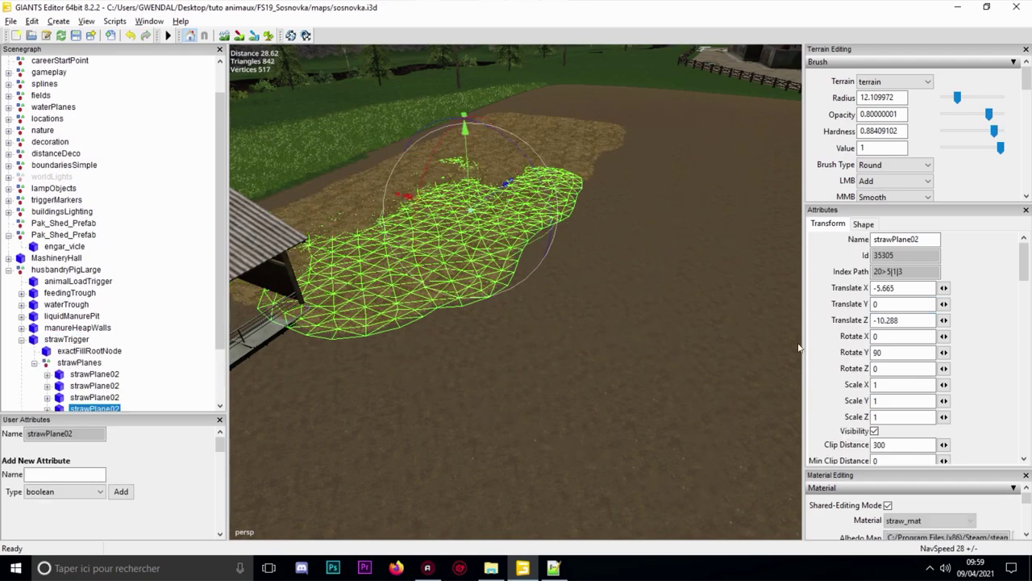
Set the Translate Y of strawPlanes to -0.27
click(78, 362)
double_click(876, 303)
text(-)
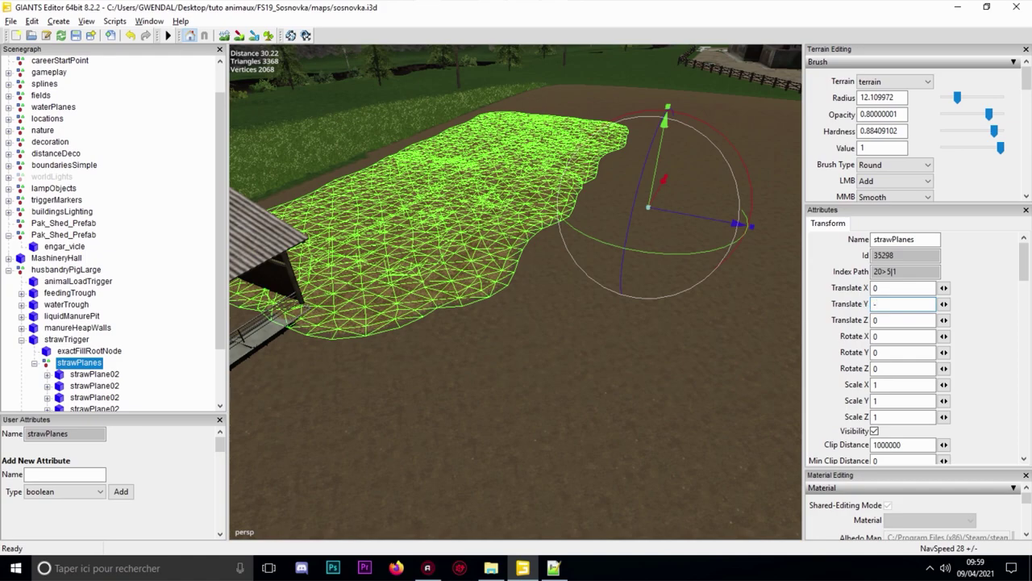
text(0.27)
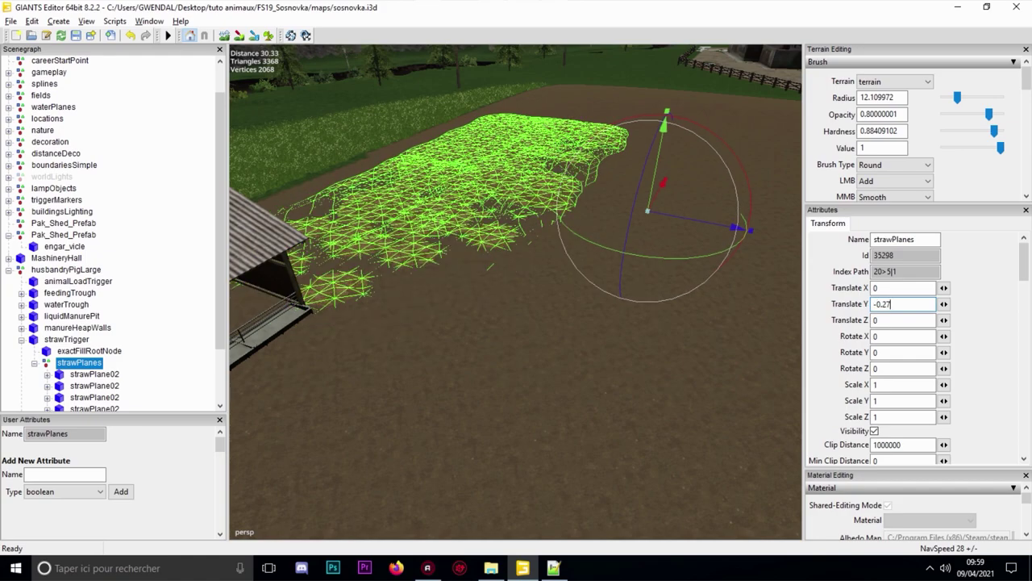
Delete three of the four strawPlane02 objects under strawPlanes, keeping only the first one
scroll(107, 272, down, 1)
click(93, 385)
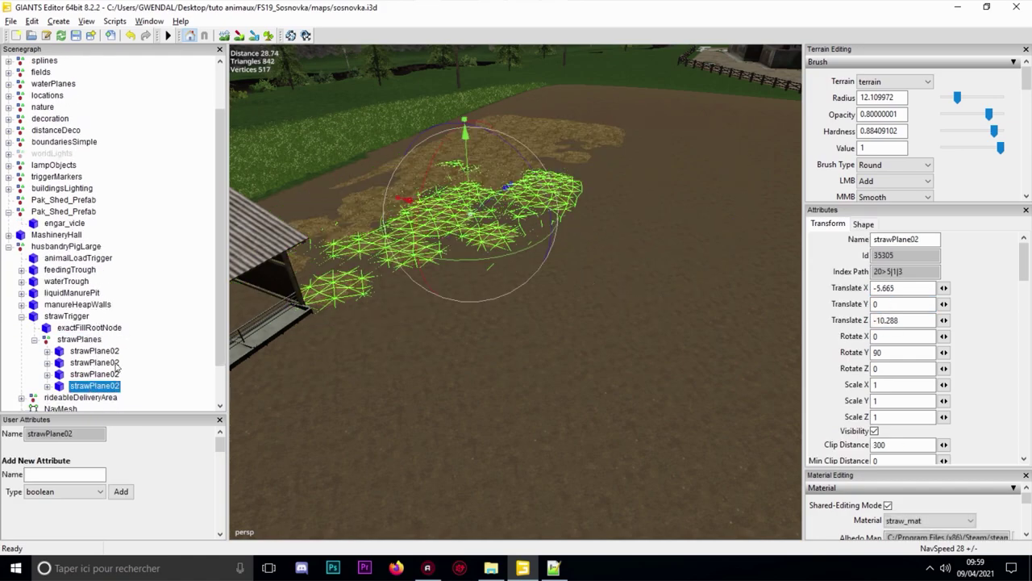
alt+drag(415, 214, 436, 259)
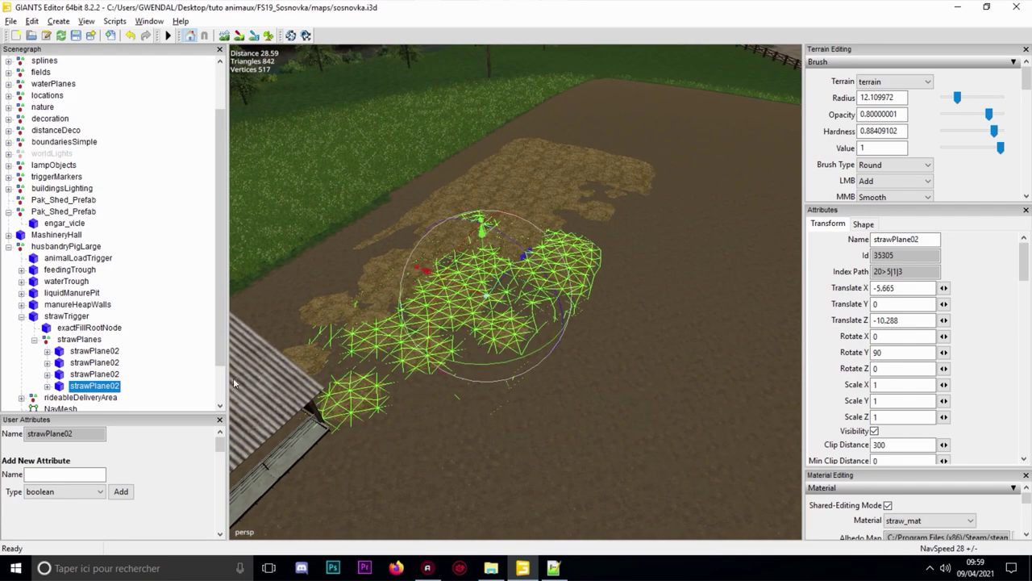
ctrl+click(107, 374)
ctrl+click(106, 363)
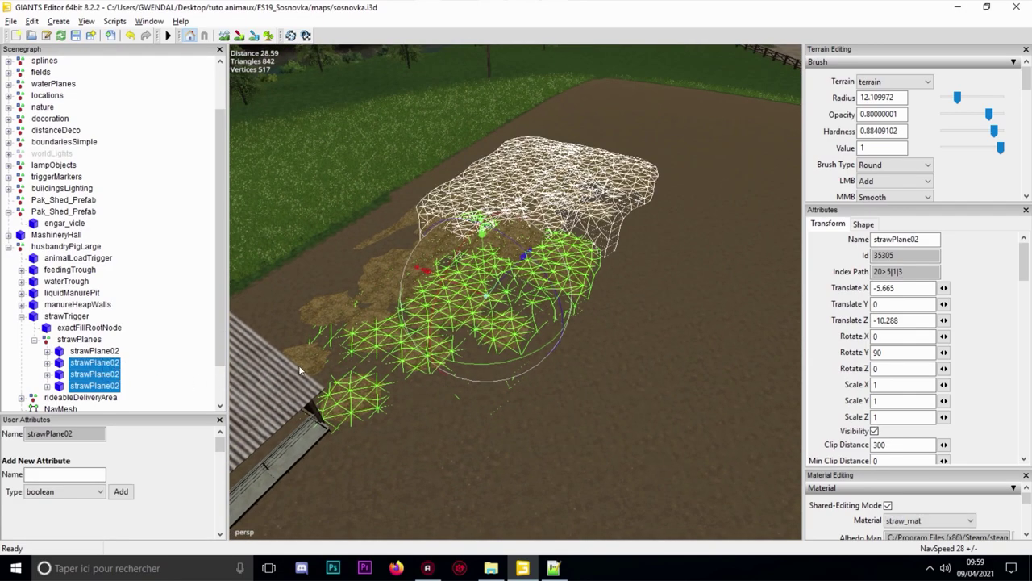
key(Delete)
Duplicate the remaining strawPlane02 within strawPlanes
click(413, 256)
right_drag(414, 257, 423, 242)
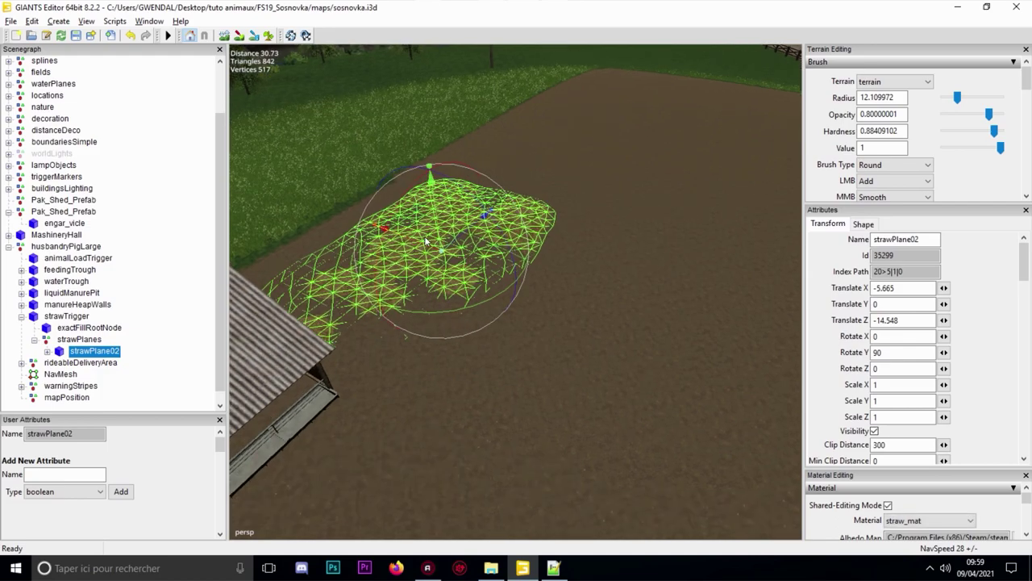
drag(436, 218, 431, 200)
key(ctrl+z)
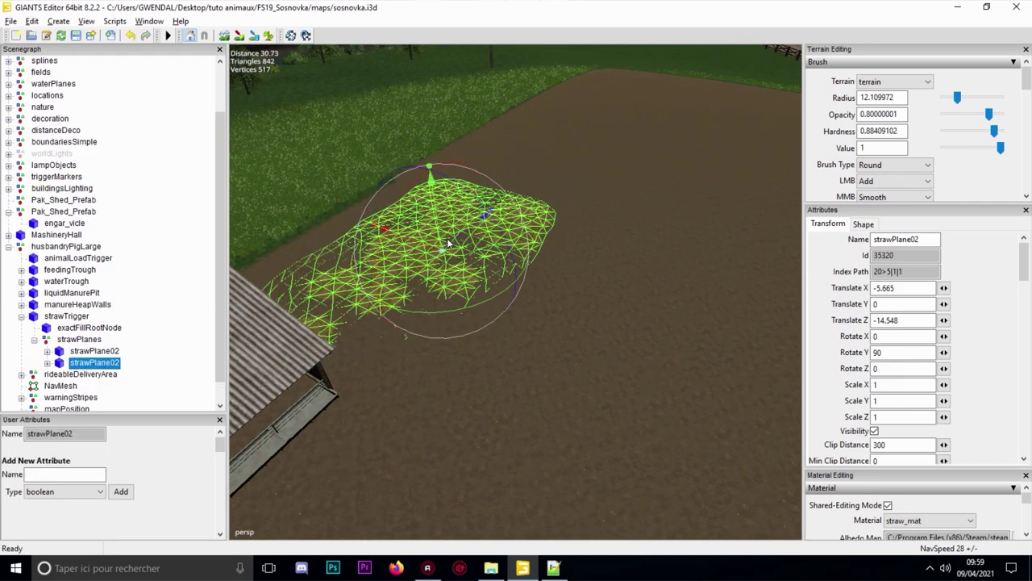
Move the first strawPlane02 away from its copy, to about Translate X 8.42 and Translate Z -17.404
click(256, 297)
click(95, 353)
drag(443, 225, 593, 179)
drag(514, 163, 450, 162)
scroll(484, 155, up, 2)
alt+middle_drag(450, 162, 440, 117)
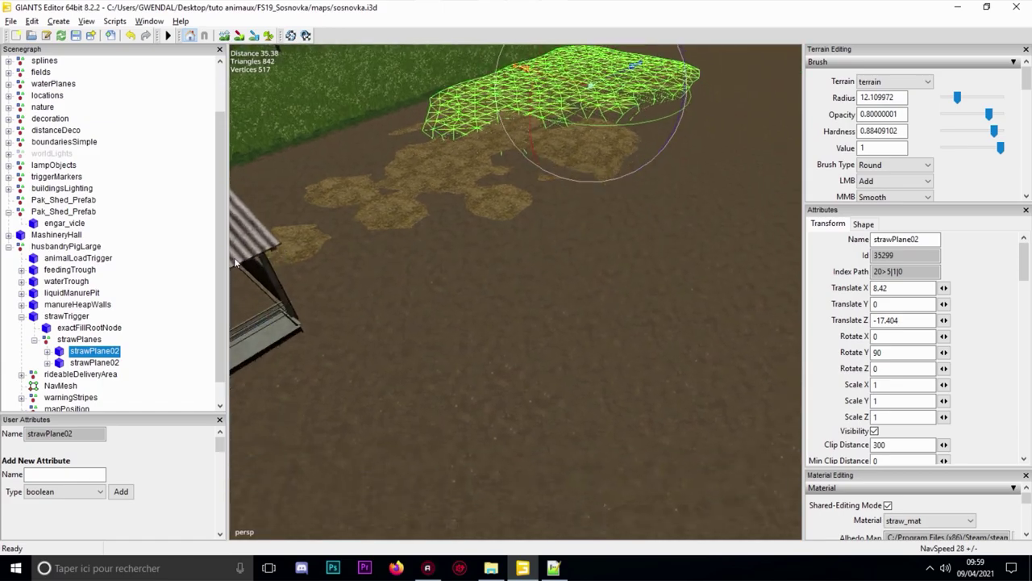
alt+middle_drag(396, 174, 391, 193)
Lower strawTrigger with its straw planes into the ground beside the shed, to a Translate Y of about 93.597
click(69, 343)
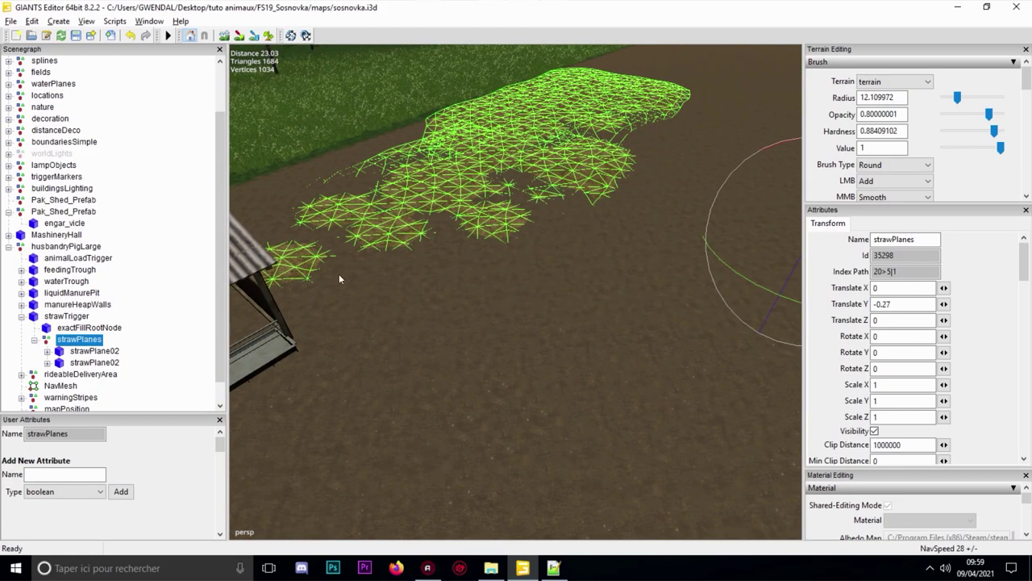
alt+drag(304, 293, 486, 213)
click(66, 315)
middle_drag(388, 296, 507, 208)
drag(636, 211, 638, 214)
middle_drag(638, 214, 602, 197)
drag(604, 191, 613, 231)
scroll(609, 197, up, 3)
middle_drag(607, 196, 392, 209)
middle_drag(337, 190, 474, 293)
alt+drag(474, 293, 593, 293)
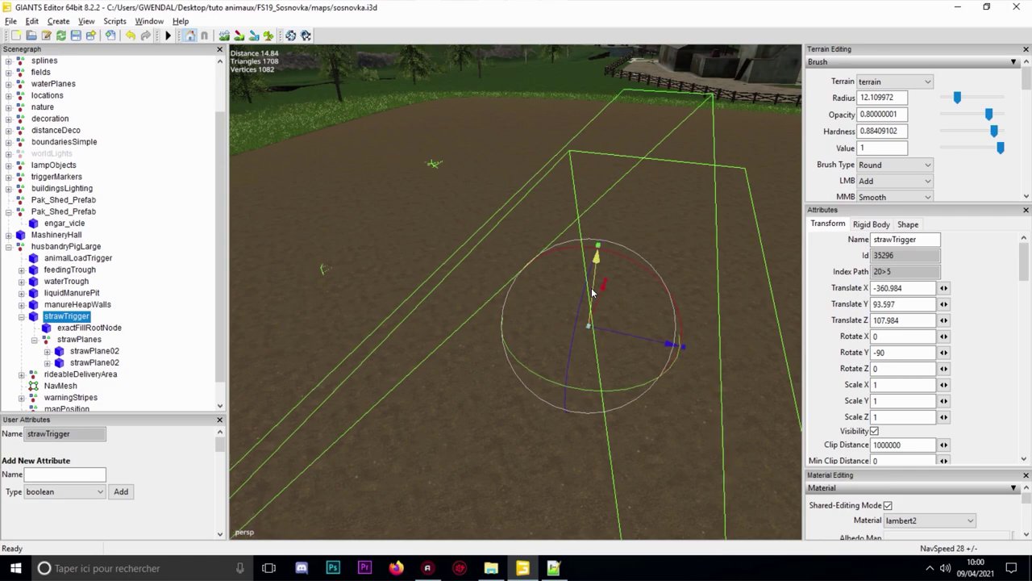
Try moving strawPlanes slightly within strawTrigger and undo the move
alt+drag(444, 269, 472, 254)
scroll(518, 254, up, 2)
scroll(488, 294, down, 3)
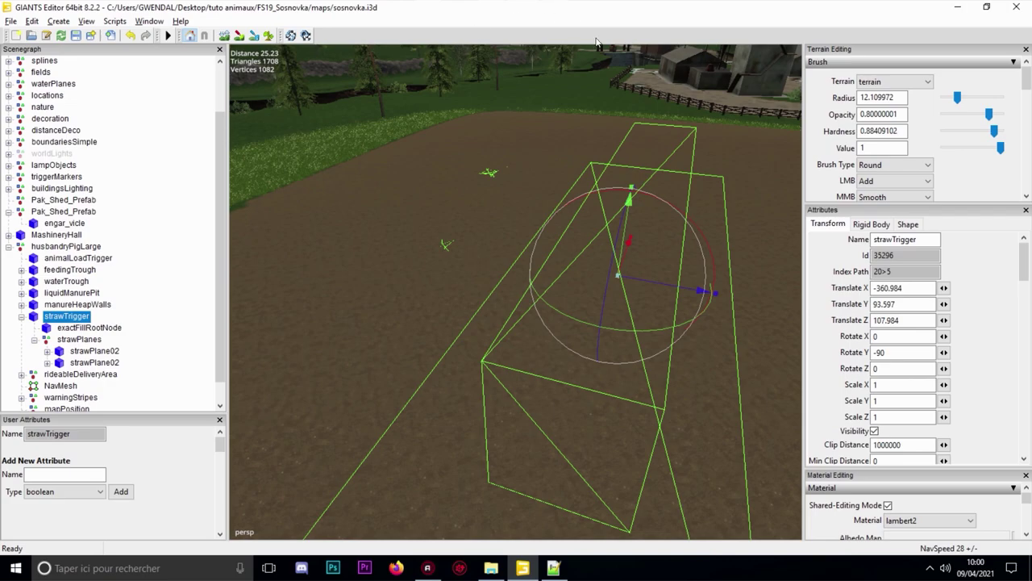
alt+drag(556, 200, 542, 213)
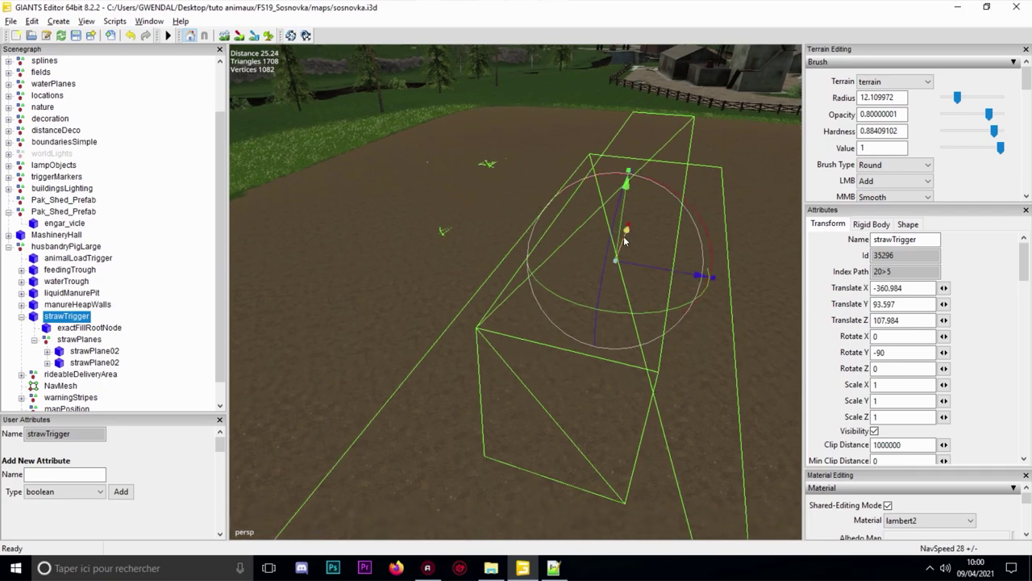
click(79, 339)
drag(617, 235, 617, 230)
key(ctrl+z)
Examine the position of strawTrigger and its straw planes relative to the shed
scroll(557, 236, down, 3)
alt+middle_drag(530, 240, 542, 221)
alt+middle_drag(459, 221, 451, 240)
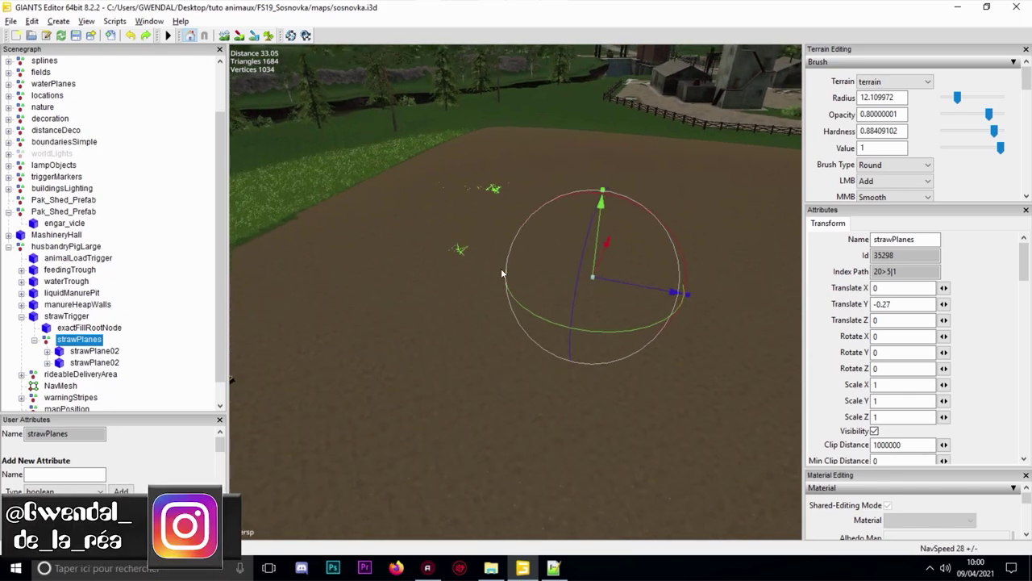
click(92, 374)
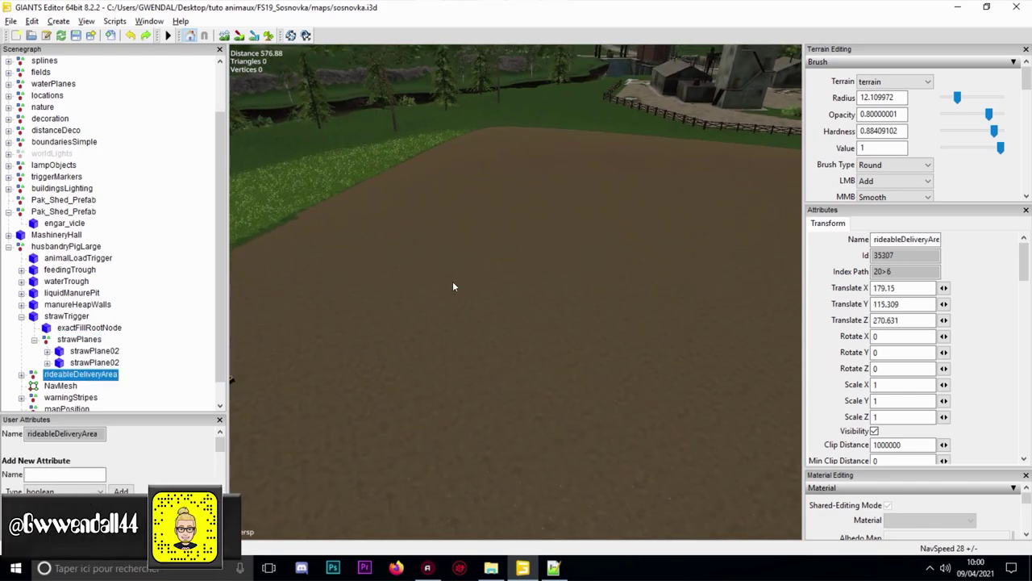
click(71, 317)
alt+middle_drag(415, 250, 479, 279)
middle_drag(608, 264, 637, 241)
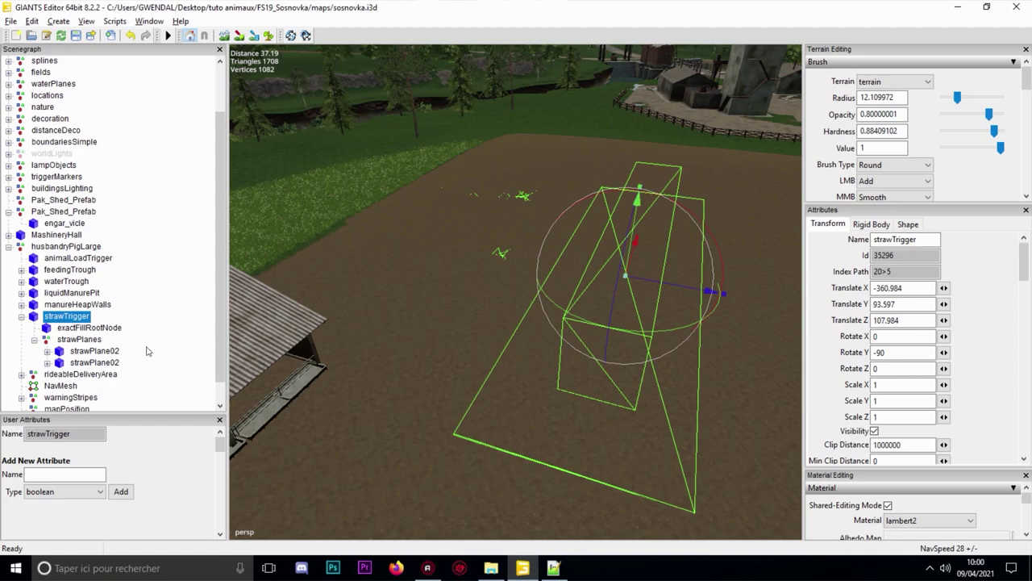
Expand rideableDeliveryArea and place it at the field's edge beside the white-roofed shed, at about X -394.231, Y 94.08, Z 49.464
scroll(65, 357, down, 1)
click(81, 351)
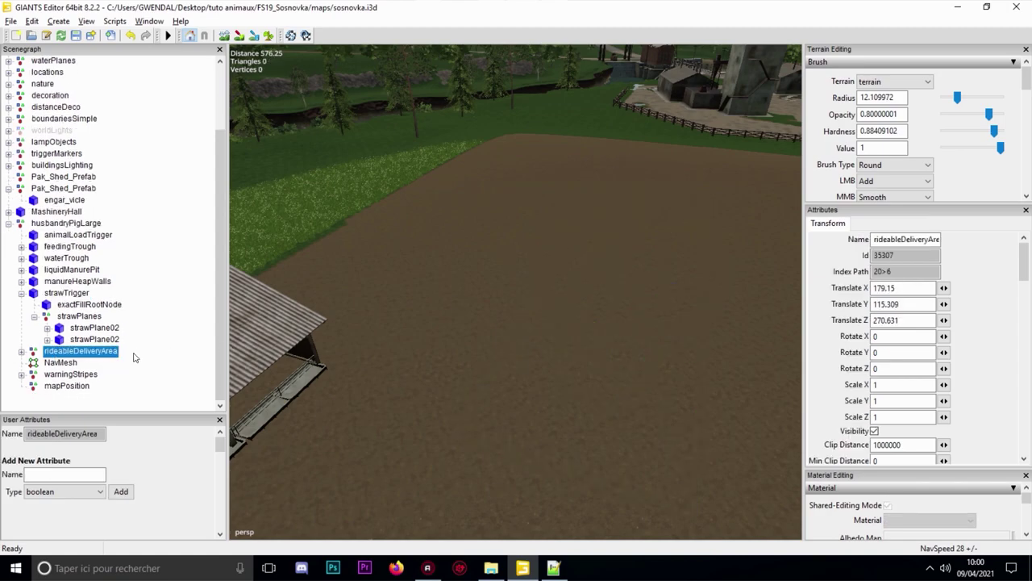
click(20, 358)
click(21, 352)
scroll(242, 387, down, 5)
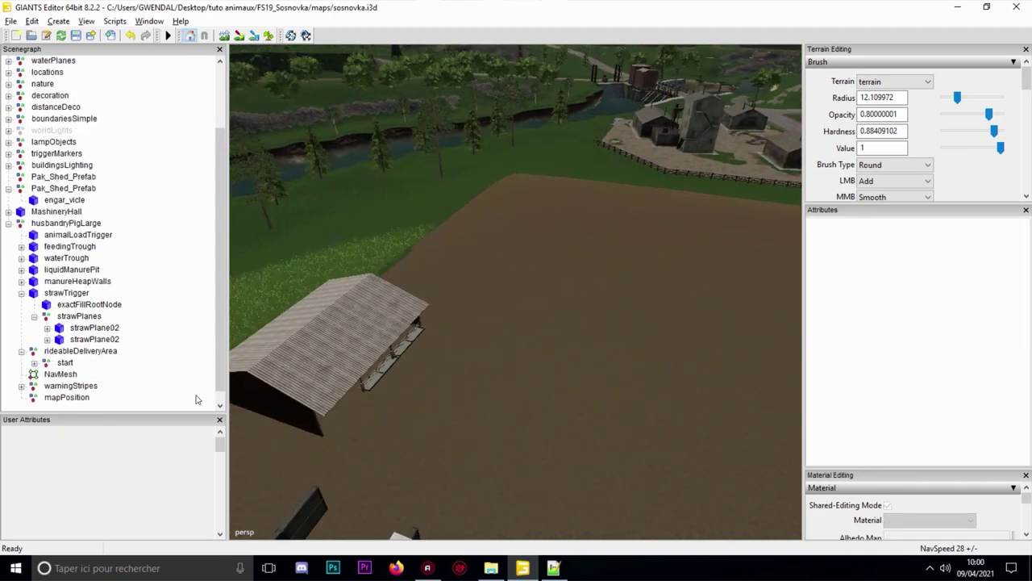
click(66, 363)
click(81, 351)
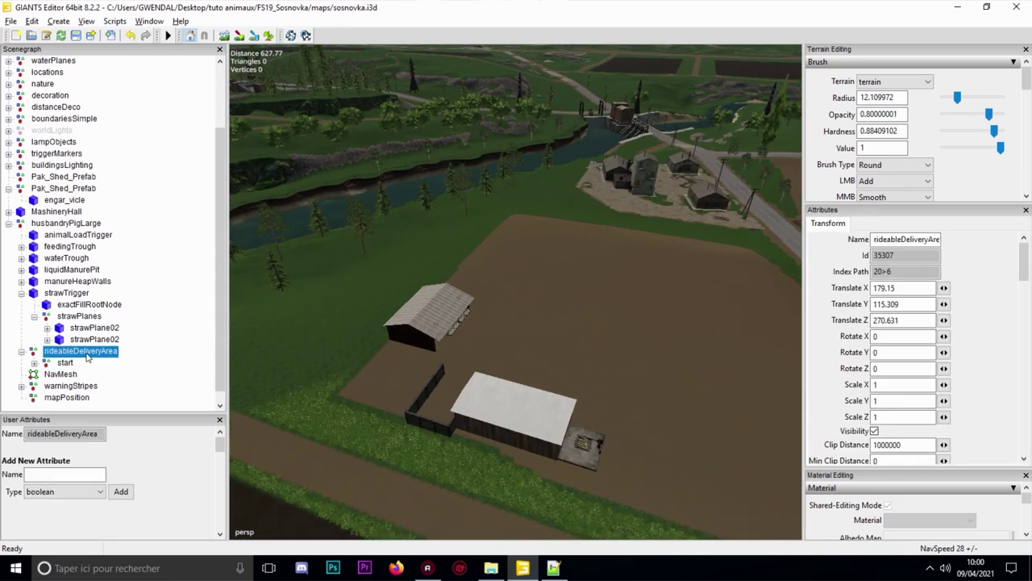
scroll(368, 294, up, 3)
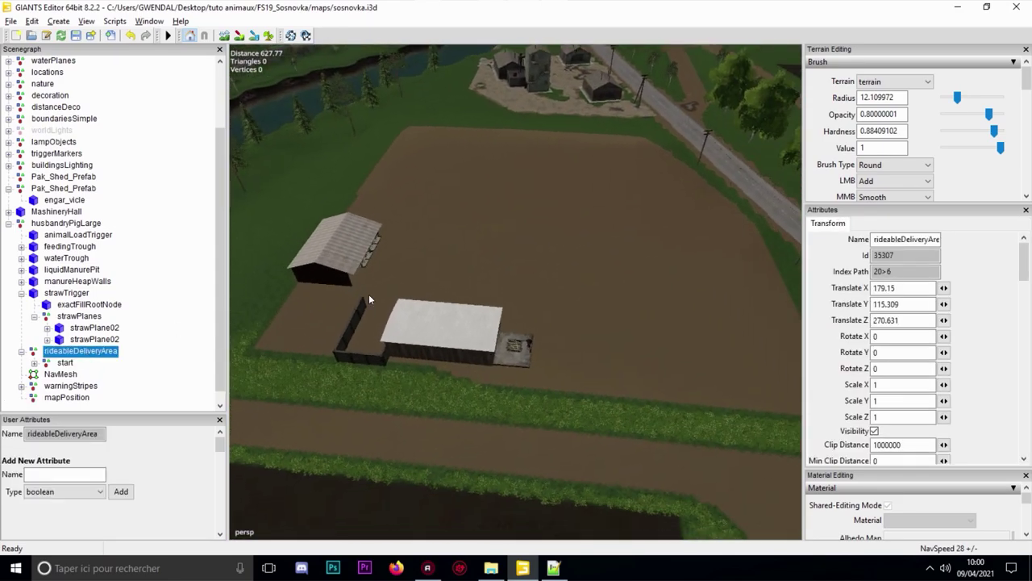
click(569, 393)
scroll(364, 311, down, 2)
alt+drag(365, 312, 170, 309)
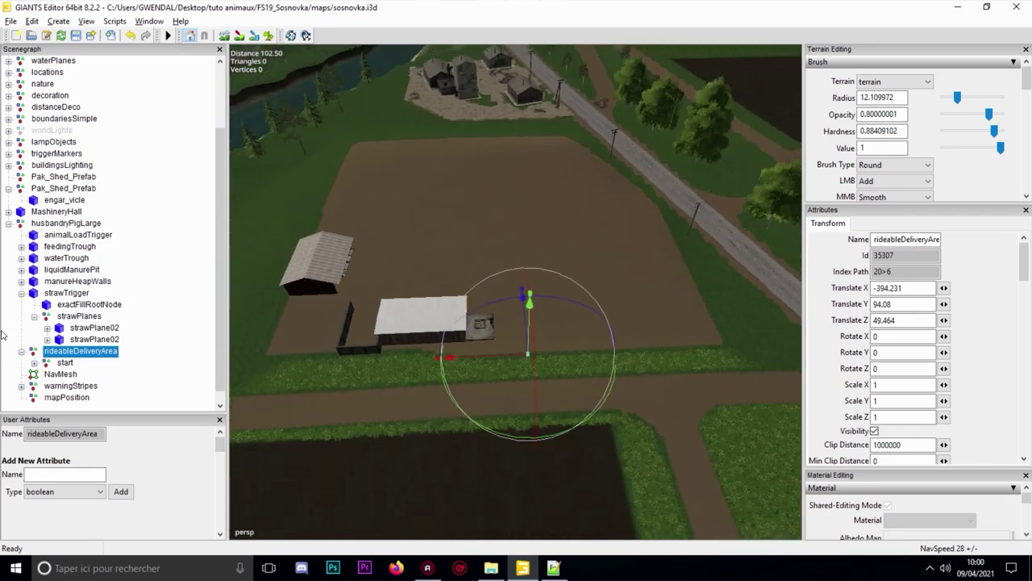
Expand the start node of rideableDeliveryArea and move its height node to the far end of the field, to about Translate Z 107.748
click(34, 363)
click(65, 363)
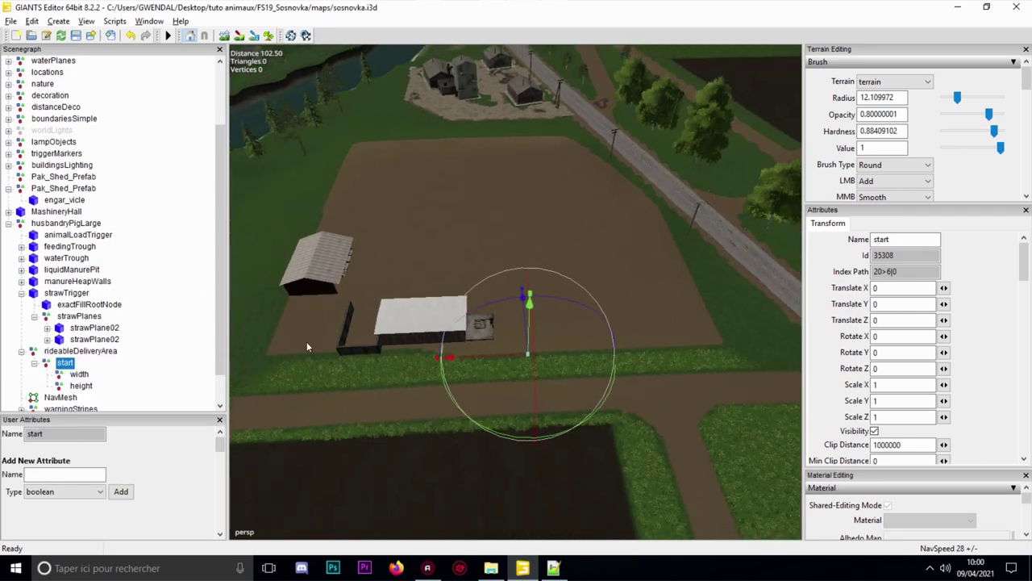
scroll(338, 378, down, 1)
click(78, 375)
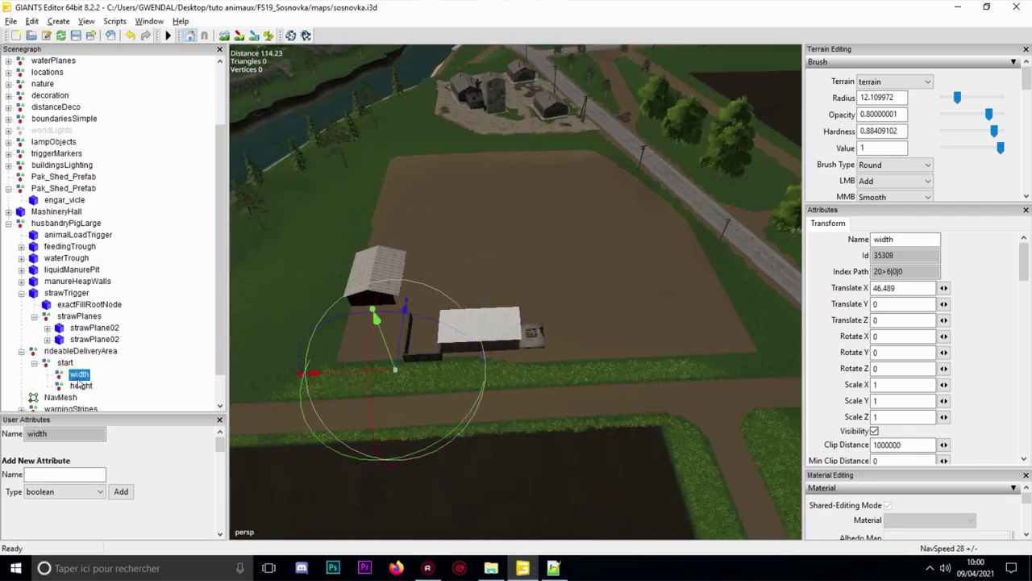
click(81, 385)
key(Up)
click(78, 387)
drag(539, 174, 531, 129)
Review the positions of the delivery area's start, width and height nodes around the field, and select NavMesh
click(64, 363)
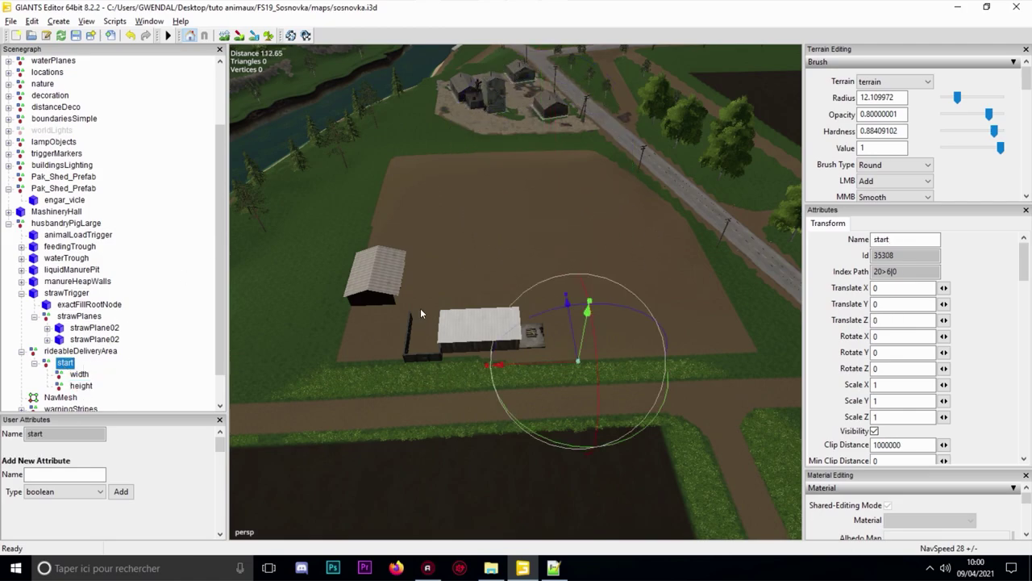
click(80, 375)
click(83, 387)
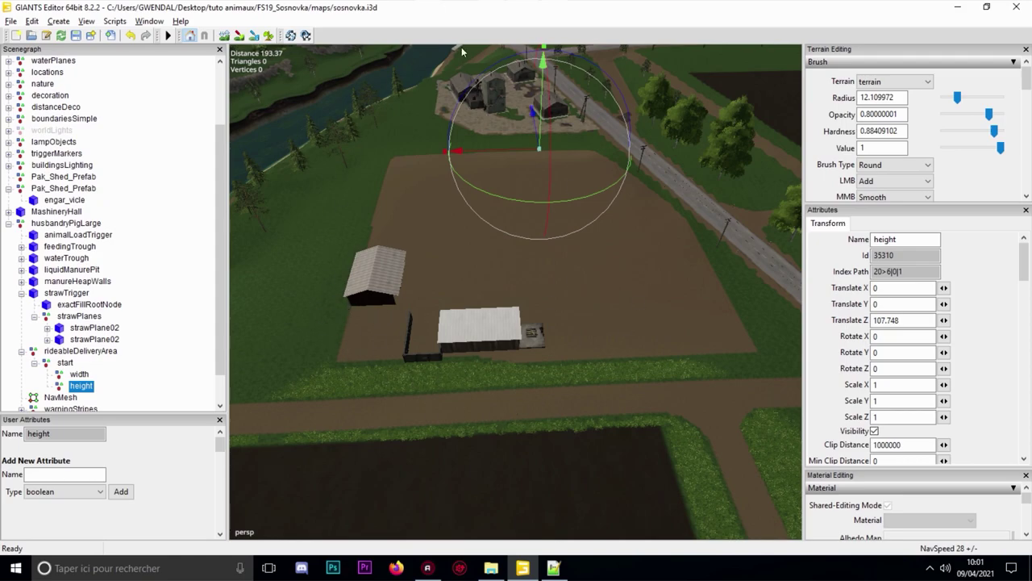
scroll(572, 238, up, 2)
alt+drag(493, 357, 442, 347)
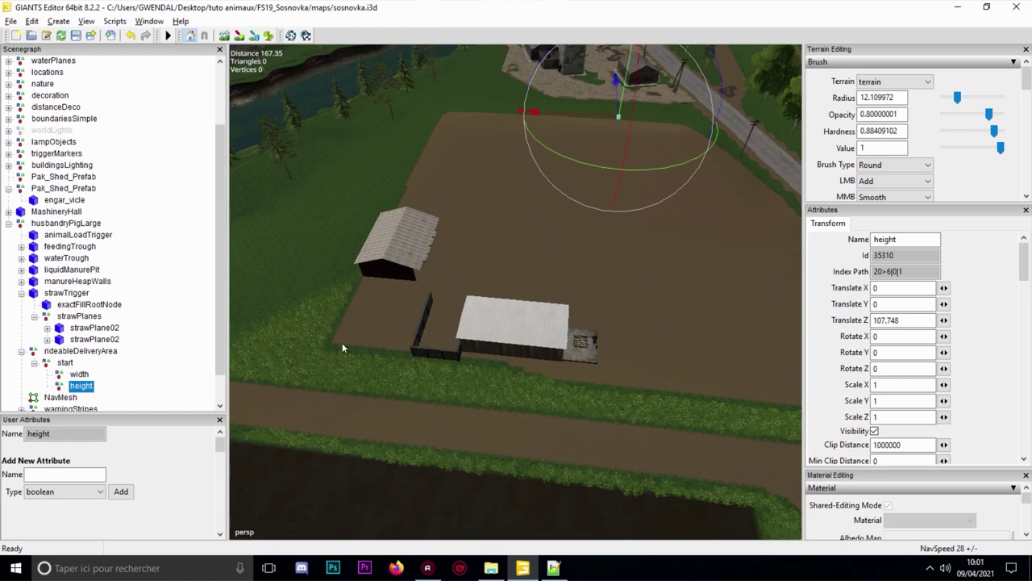
scroll(89, 371, down, 1)
click(63, 364)
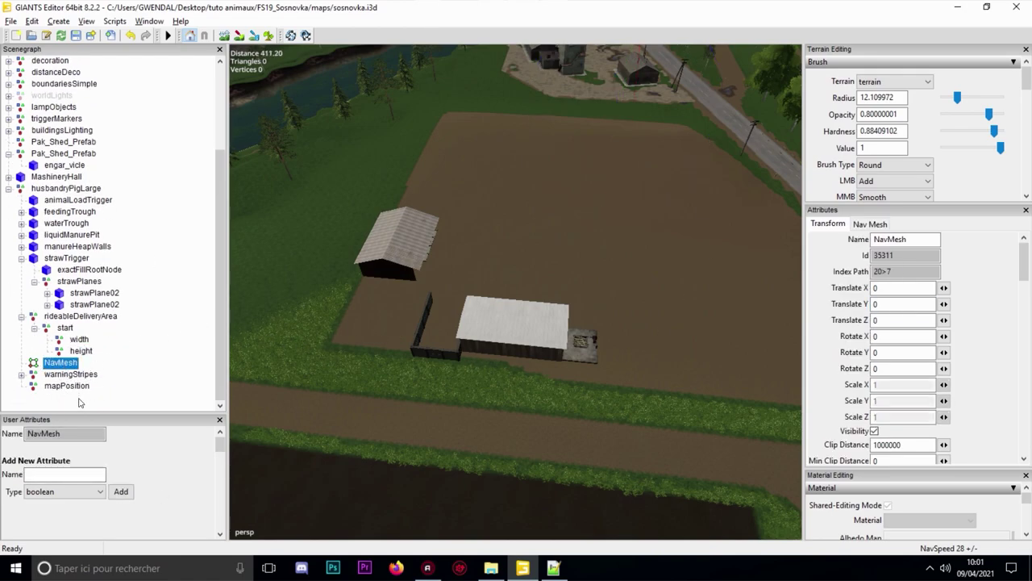
Expand warningStripes and place warningStripesAnimalLoadTrigger on the ground in front of the shed, at about X -340.416, Y 93.613, Z 64.284
click(63, 374)
click(21, 375)
scroll(93, 389, down, 1)
click(97, 362)
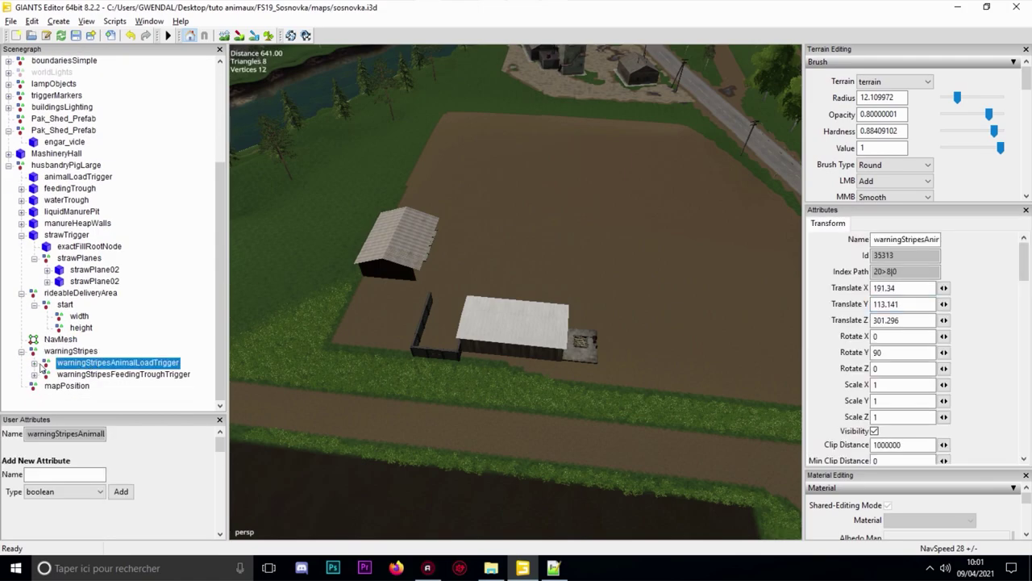
scroll(379, 317, up, 3)
alt+middle_drag(379, 316, 550, 263)
scroll(483, 232, up, 3)
scroll(484, 274, up, 3)
alt+middle_drag(483, 274, 533, 252)
scroll(534, 252, up, 2)
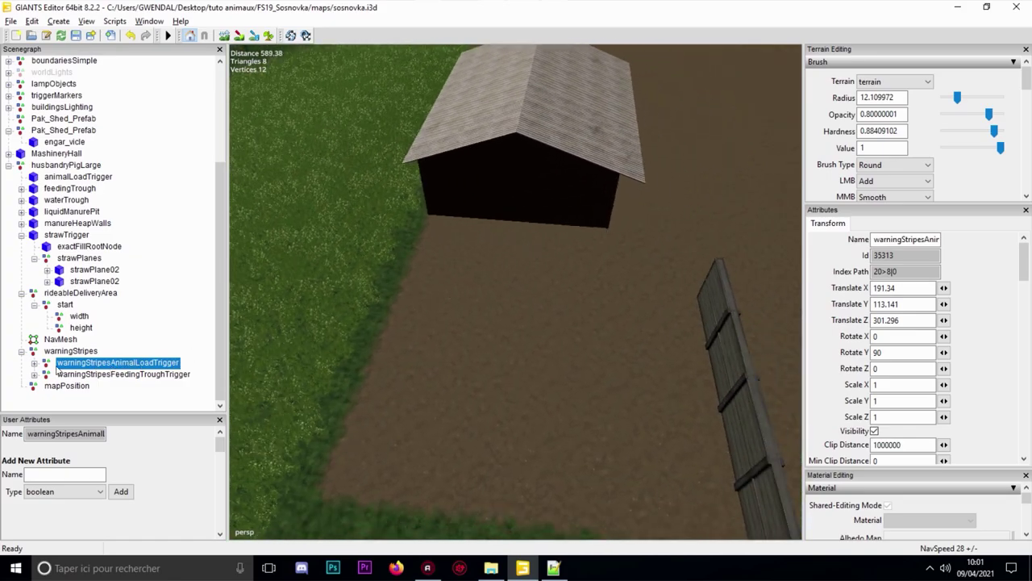
key(ctrl+b)
click(537, 310)
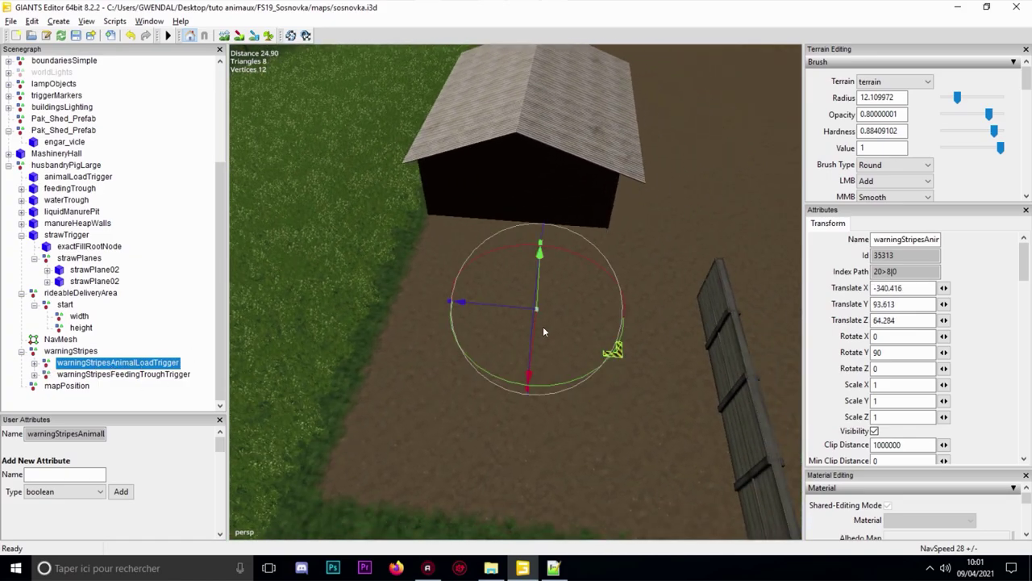
Try raising warningStripesAnimalLoadTrigger above the ground and undo the move
alt+middle_drag(558, 308, 504, 313)
drag(477, 284, 474, 265)
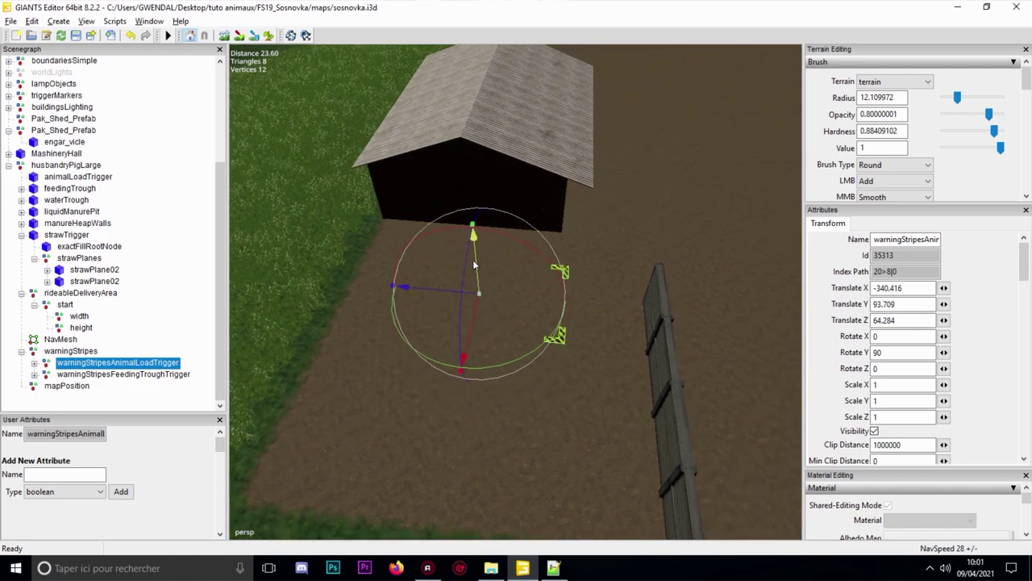
scroll(525, 308, up, 1)
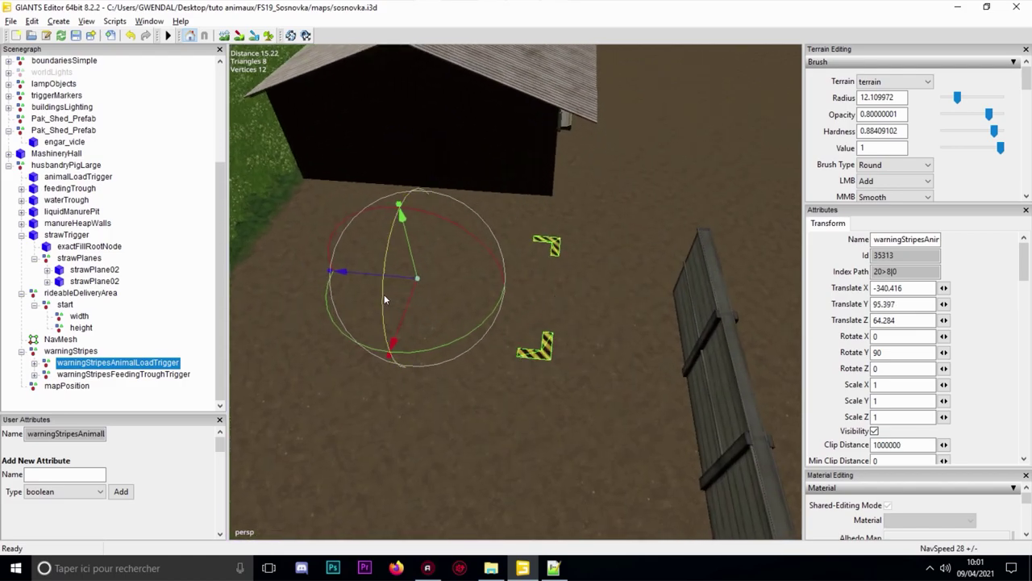
key(ctrl+z)
Rotate warningStripesAnimalLoadTrigger to a Rotate Y of about 1.941 and select its warningStripesCorner2
drag(441, 388, 322, 375)
click(35, 363)
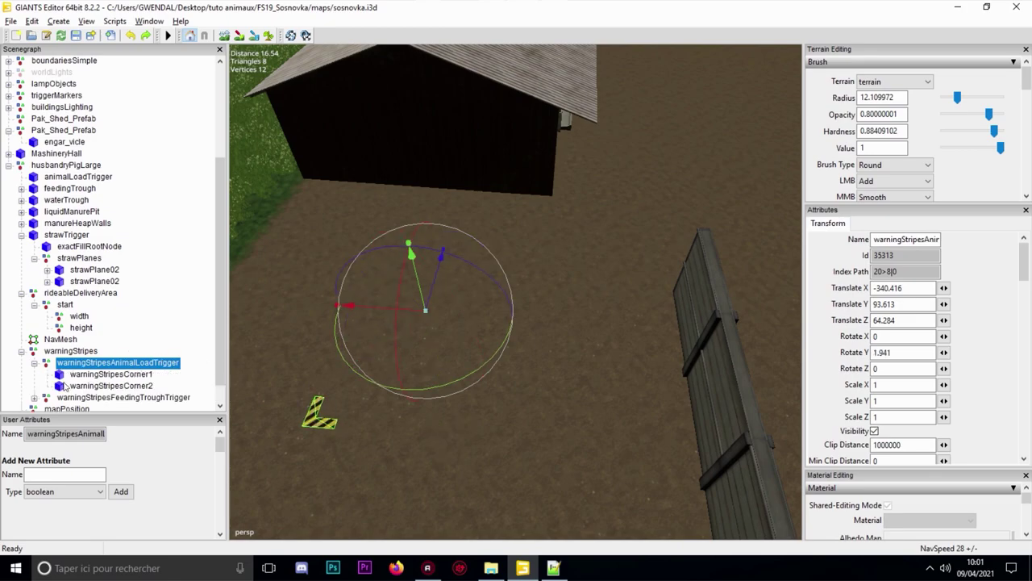
click(91, 387)
alt+middle_drag(410, 390, 451, 337)
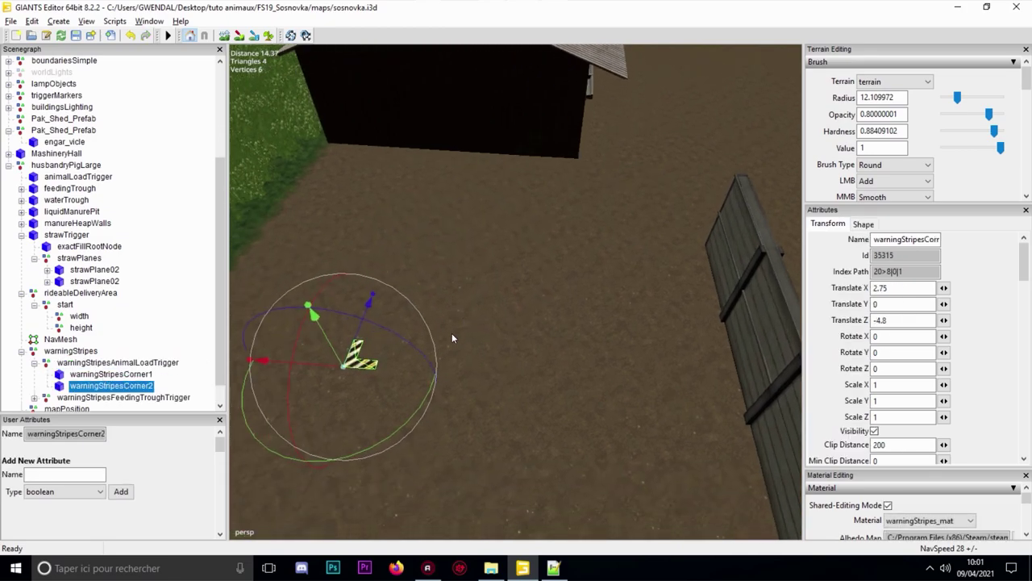
Raise warningStripesAnimalLoadTrigger to a Translate Y of about 93.76 and check its two corner stripes
click(98, 363)
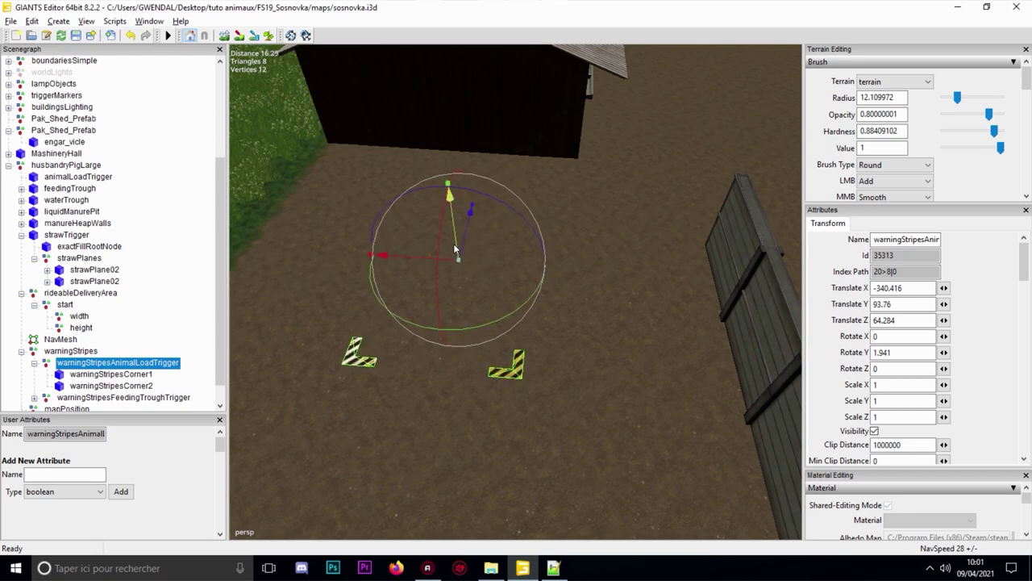
click(518, 369)
click(360, 363)
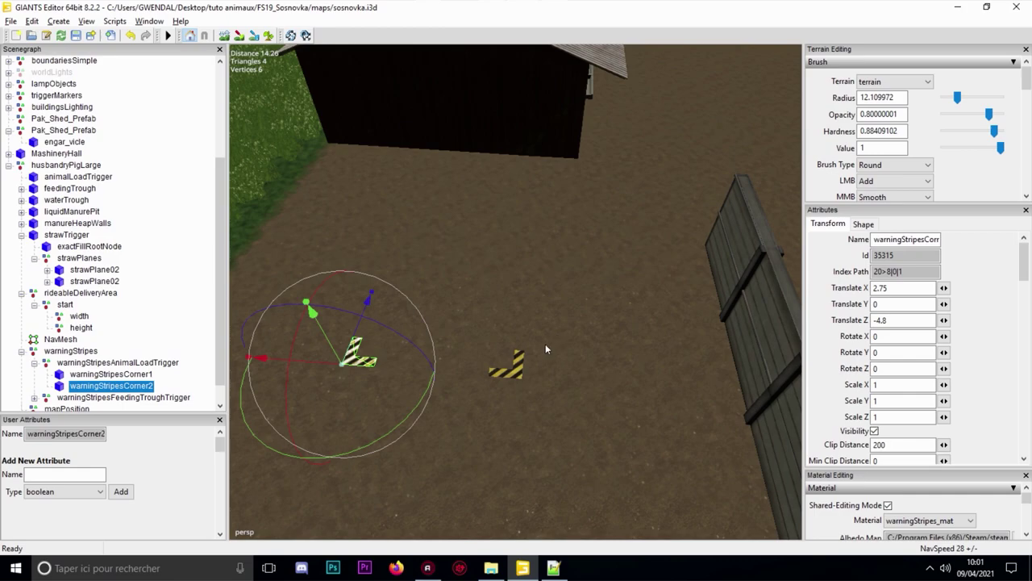
Reset warningStripesCorner1's Translate Y to 0 and place warningStripesAnimalLoadTrigger on the ground at about X -341.801, Y 93.619, Z 64.445
click(521, 370)
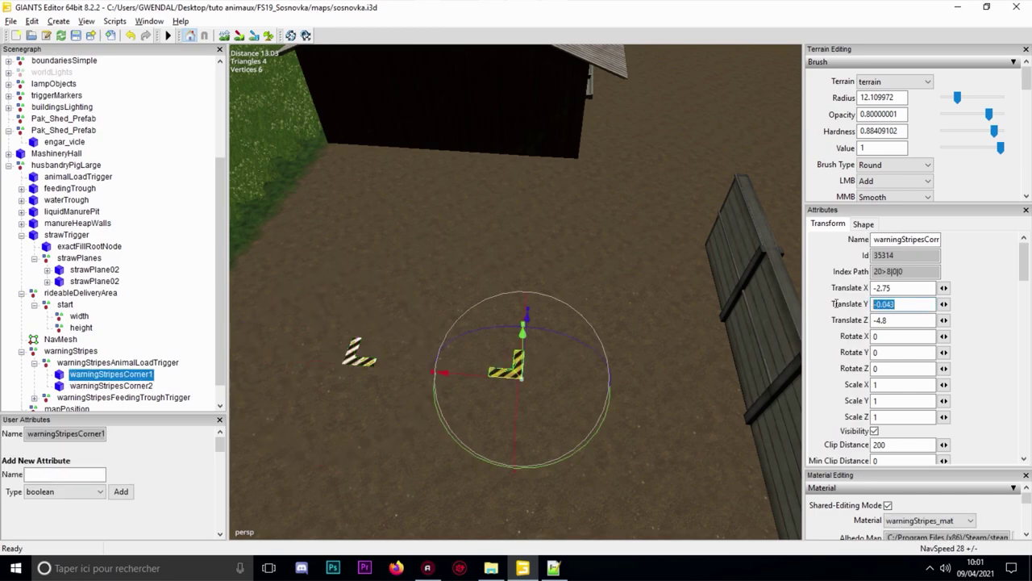
click(91, 361)
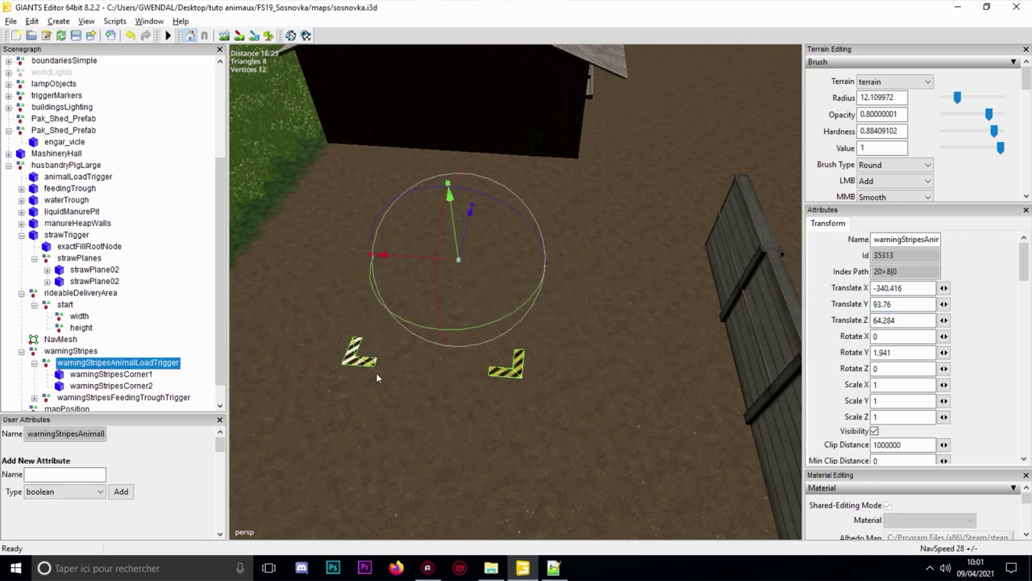
key(ctrl+b)
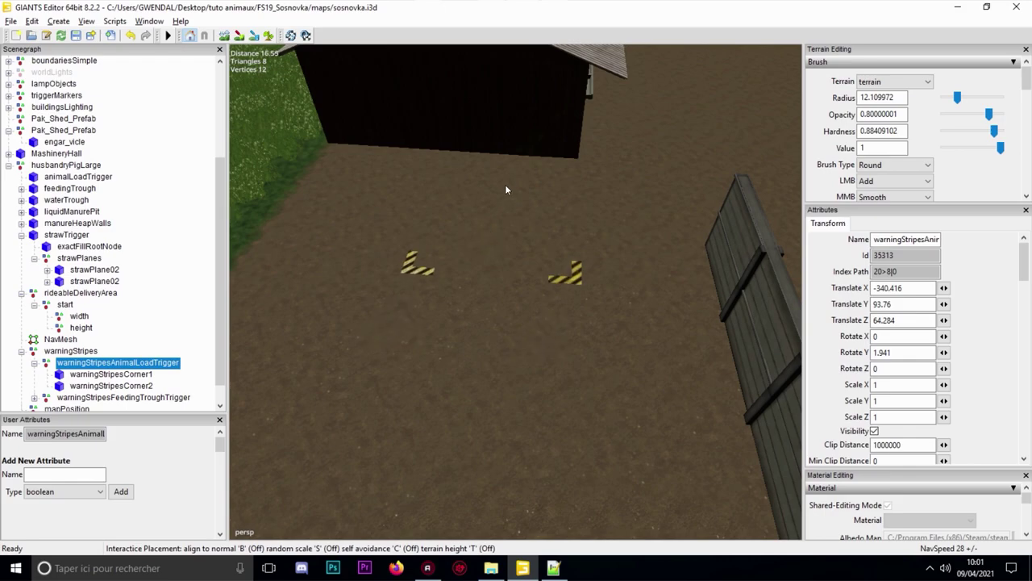
click(495, 263)
alt+middle_drag(499, 317, 505, 271)
scroll(507, 266, up, 5)
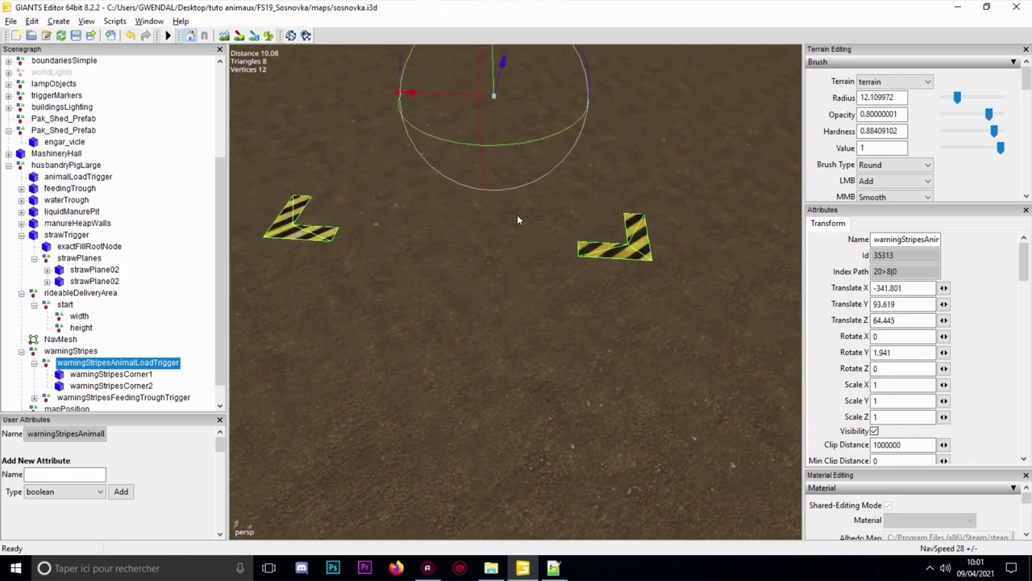
Move warningStripesAnimalLoadTrigger closer to the shed, to about Translate X -341.579 and Z 71.003
alt+drag(516, 218, 507, 164)
alt+middle_drag(507, 163, 438, 143)
drag(392, 125, 391, 129)
key(ctrl+z)
scroll(456, 169, down, 5)
alt+drag(457, 169, 387, 304)
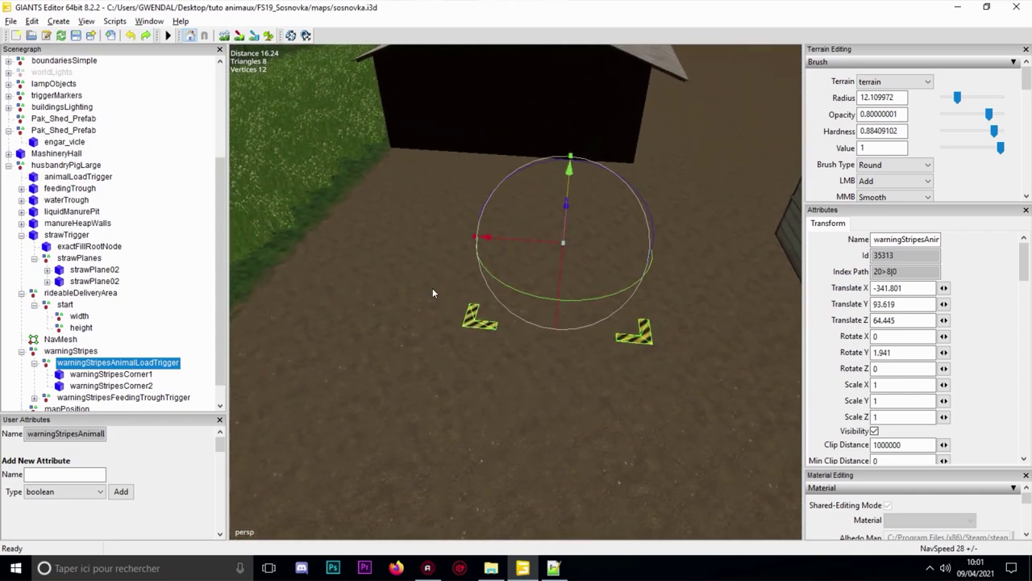
alt+middle_drag(542, 157, 500, 254)
drag(517, 325, 592, 176)
alt+middle_drag(592, 176, 591, 187)
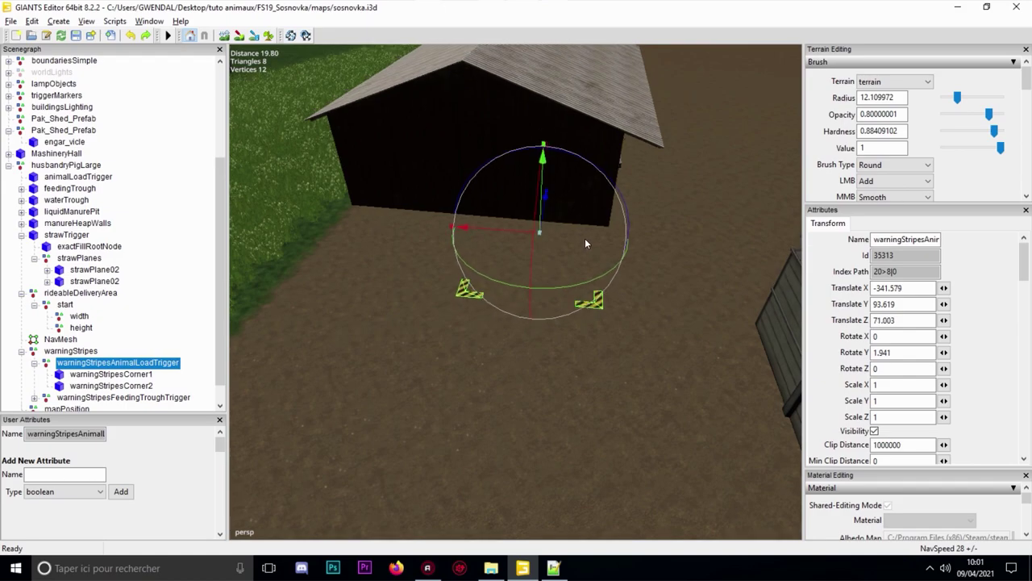
Shift warningStripesAnimalLoadTrigger to about X -342.521, Z 71.035 and add animalLoadTrigger to the selection to compare outlines
click(586, 239)
alt+middle_drag(586, 239, 562, 260)
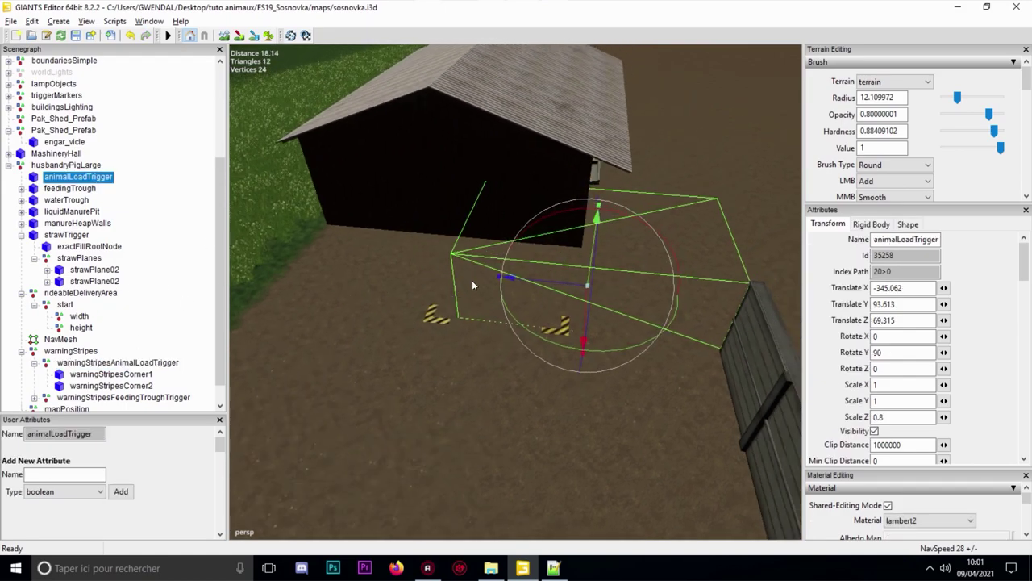
click(81, 363)
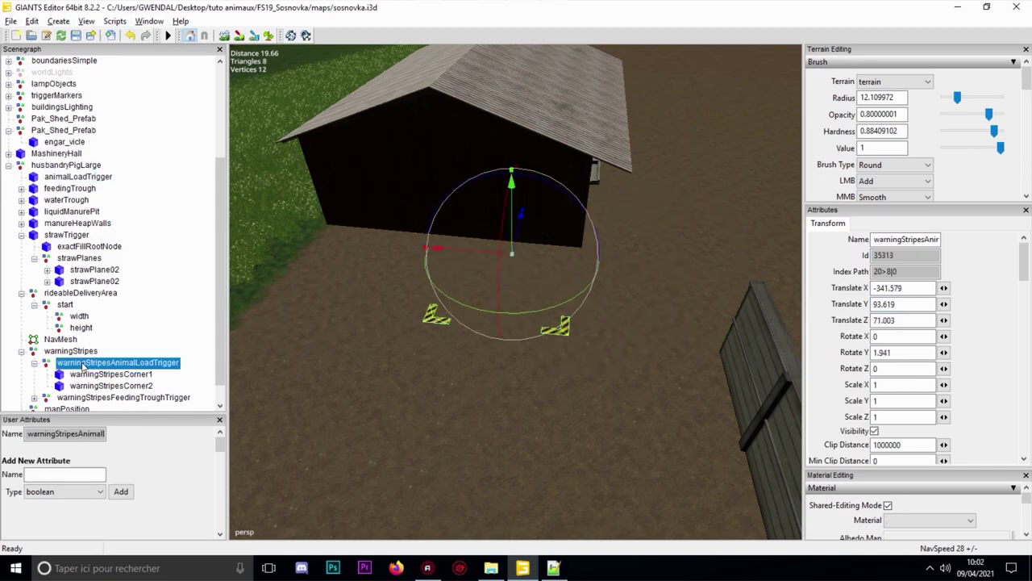
drag(471, 252, 488, 255)
ctrl+click(556, 259)
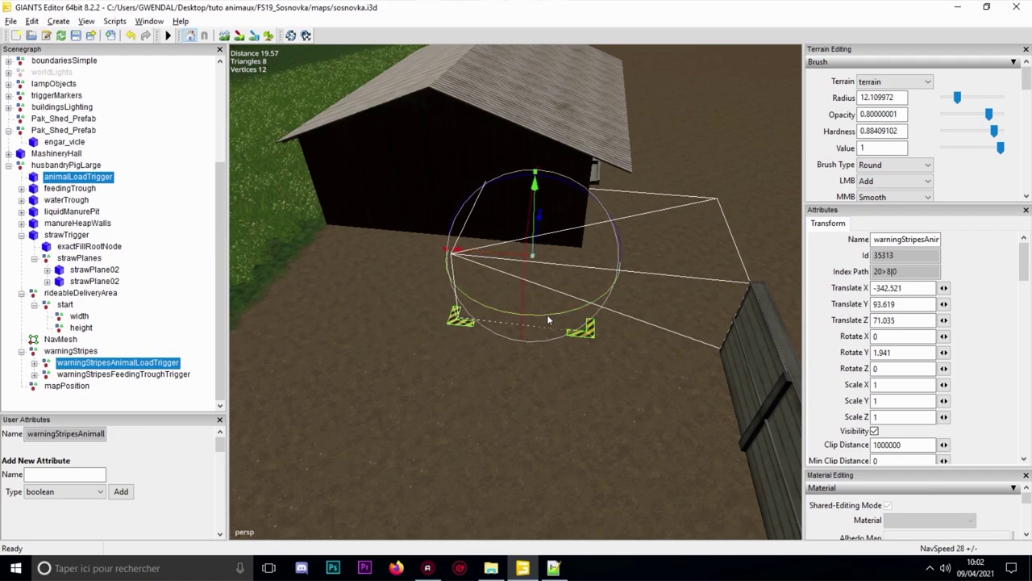
Select warningStripesCorner1 alone and move it to the fence-side corner of the trigger outline, at about Translate X -7.511
click(583, 334)
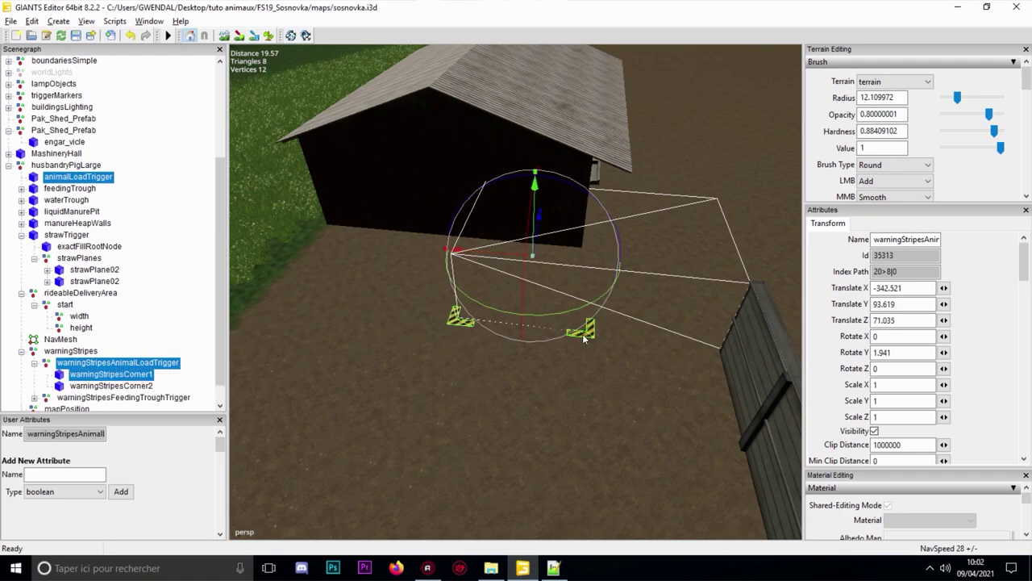
click(583, 335)
click(591, 357)
click(588, 335)
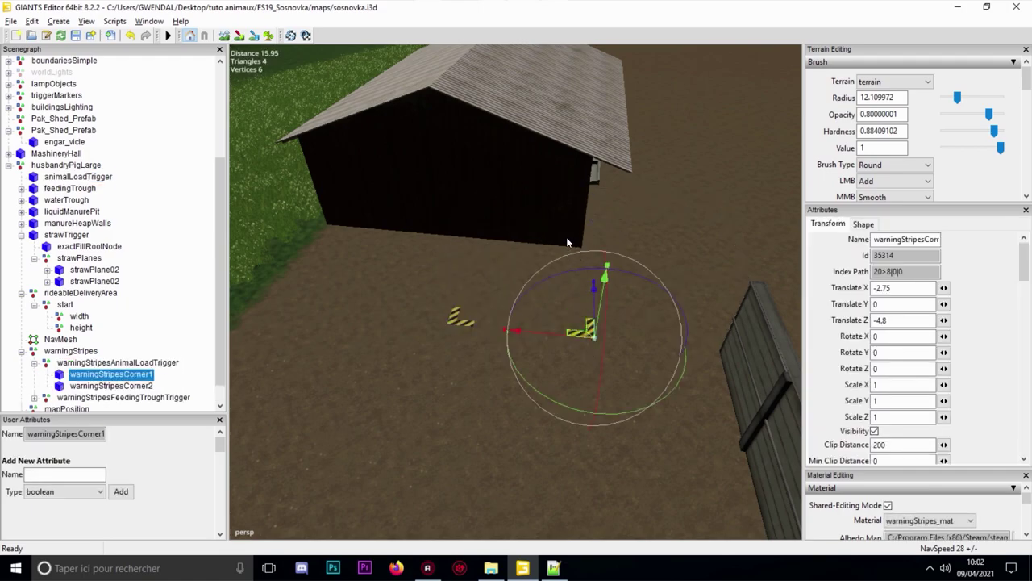
drag(570, 337, 692, 355)
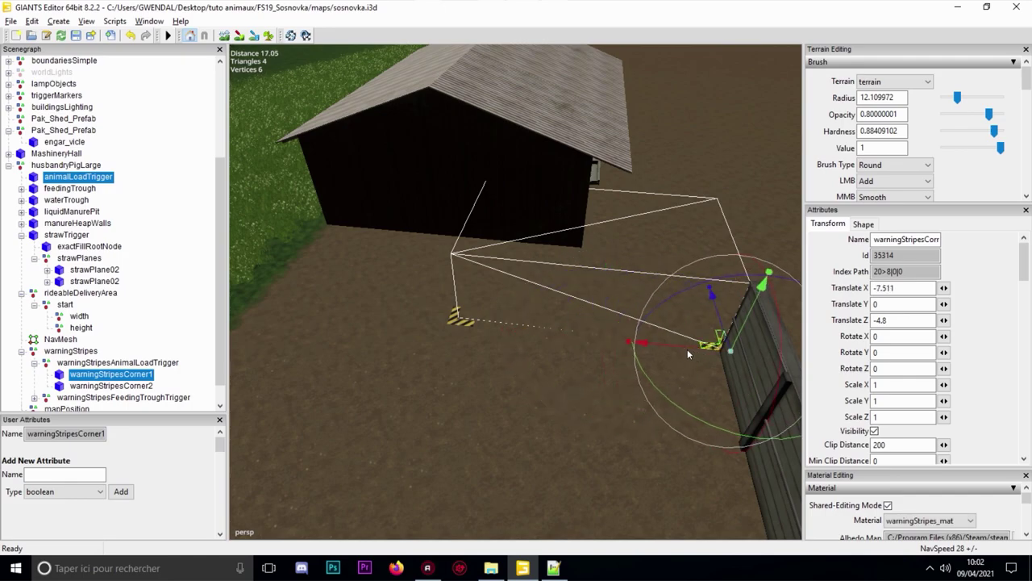
Raise warningStripesCorner1 beside the fence to a Translate Y of about 0.009
alt+middle_drag(692, 355, 604, 353)
alt+drag(604, 353, 475, 330)
scroll(564, 315, up, 3)
alt+middle_drag(645, 314, 571, 307)
alt+drag(572, 306, 438, 297)
alt+middle_drag(437, 296, 408, 282)
drag(486, 320, 487, 328)
scroll(481, 326, down, 4)
alt+middle_drag(482, 325, 450, 338)
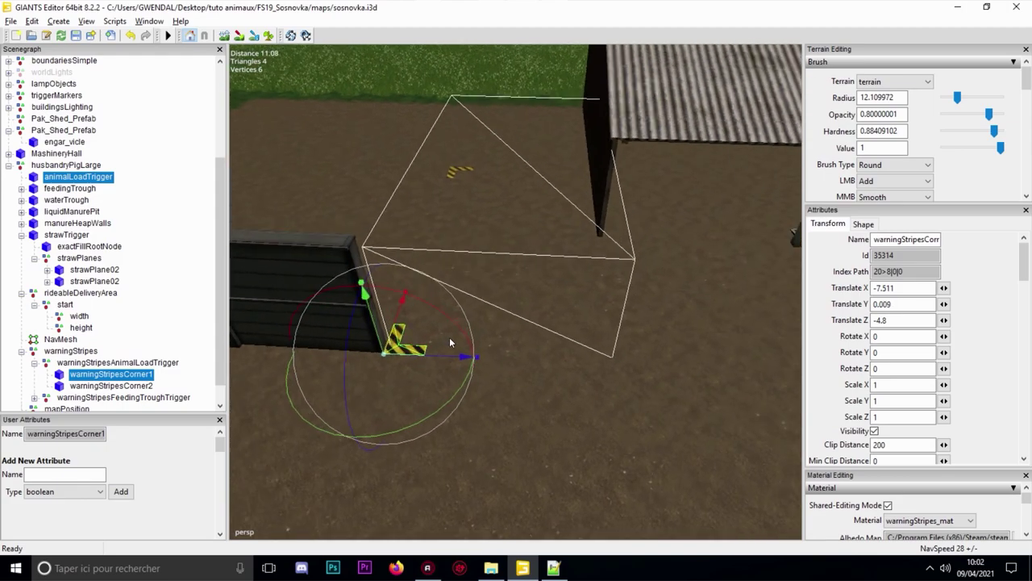
Duplicate warningStripesCorner1, set its Rotate Y to 90 and move it to the next trigger corner at about Translate Z 1.018
key(ctrl+d)
drag(403, 430, 463, 335)
drag(910, 354, 779, 357)
text(90)
drag(377, 355, 646, 371)
alt+middle_drag(583, 186, 600, 230)
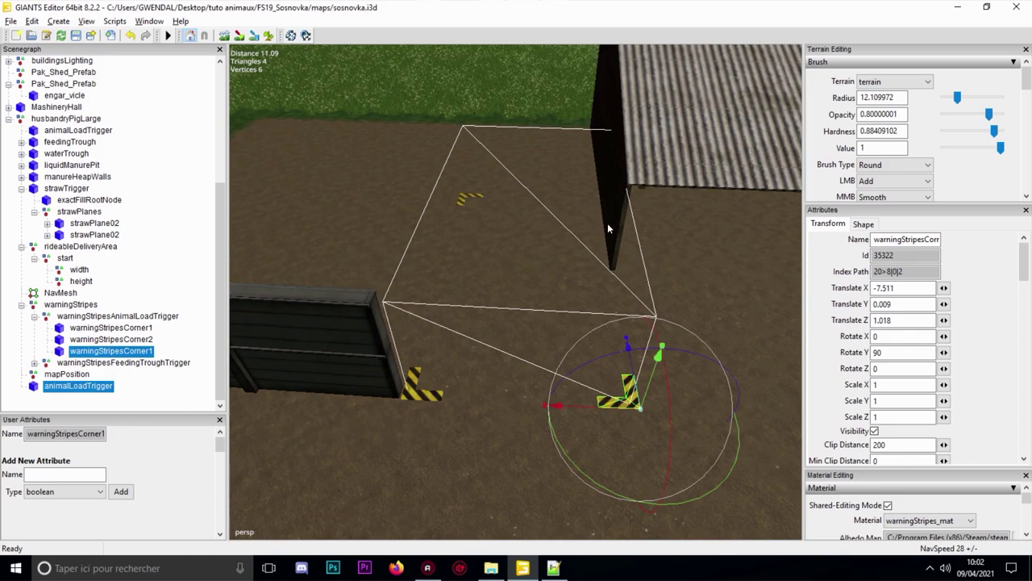
Duplicate that corner stripe, turn it to Rotate X -180, Y 0, Z -180 and move it beside the shed to about Translate X 2.608
key(ctrl+d)
drag(622, 497, 753, 446)
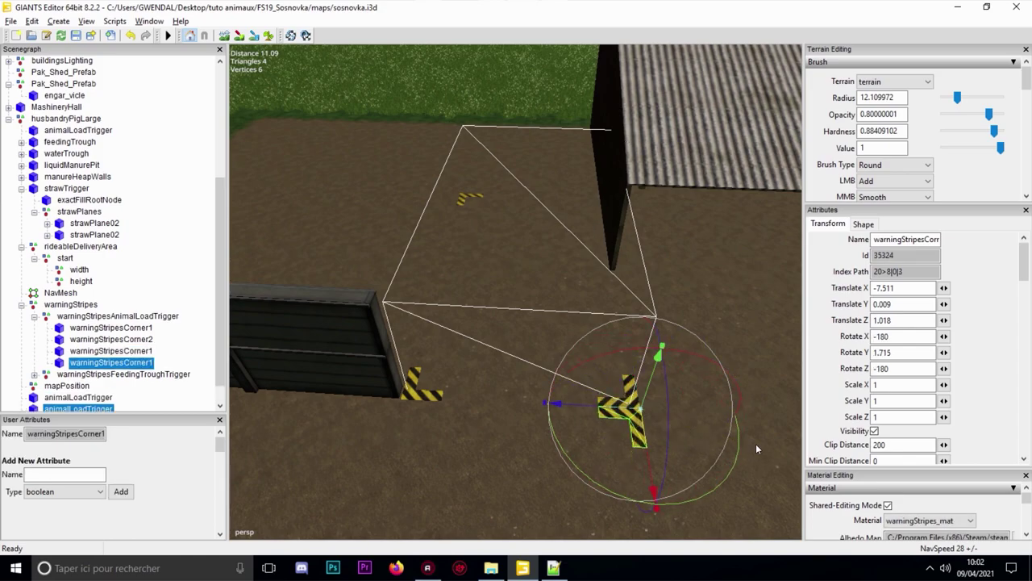
double_click(903, 353)
text(0)
drag(650, 474, 571, 102)
right_drag(572, 102, 526, 252)
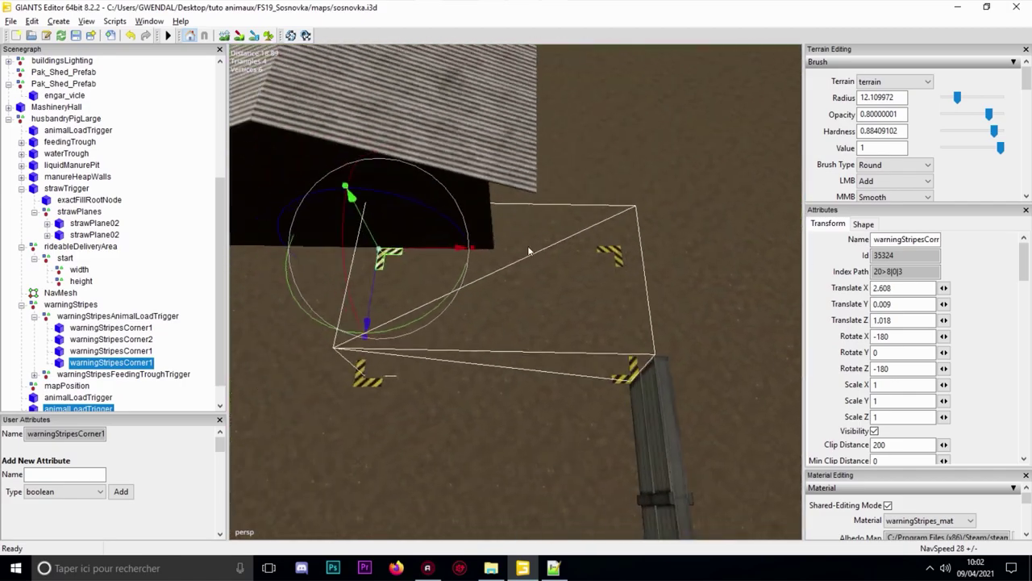
Adjust the newest corner stripe to a Translate X of about 2.502, deselect it and check the four corners around the loading area
alt+middle_drag(526, 252, 595, 245)
alt+middle_drag(646, 199, 627, 200)
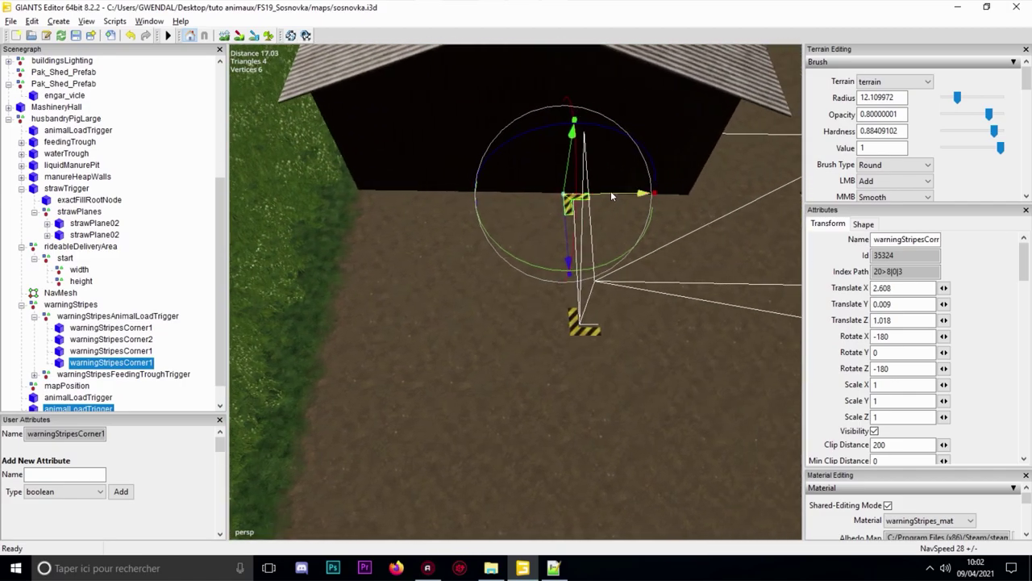
alt+drag(616, 190, 556, 270)
click(610, 87)
right_drag(557, 268, 509, 249)
right_drag(529, 309, 455, 380)
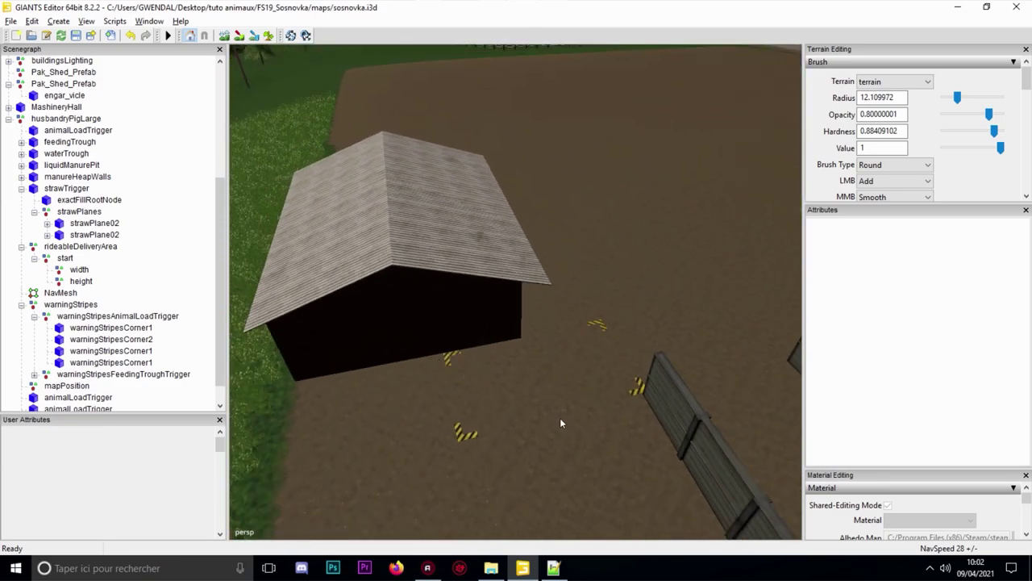
right_drag(561, 418, 490, 433)
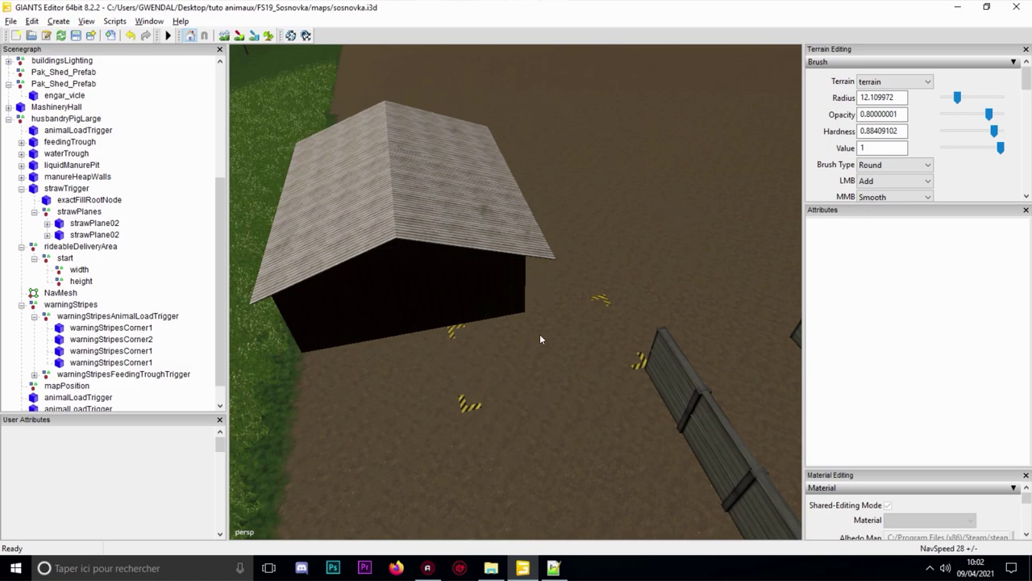
Place warningStripesFeedingTroughTrigger on the ground near the feeding trough at about X -347.673, Y 93.994, Z 87.902, with rotation 0, 90, 0
click(123, 319)
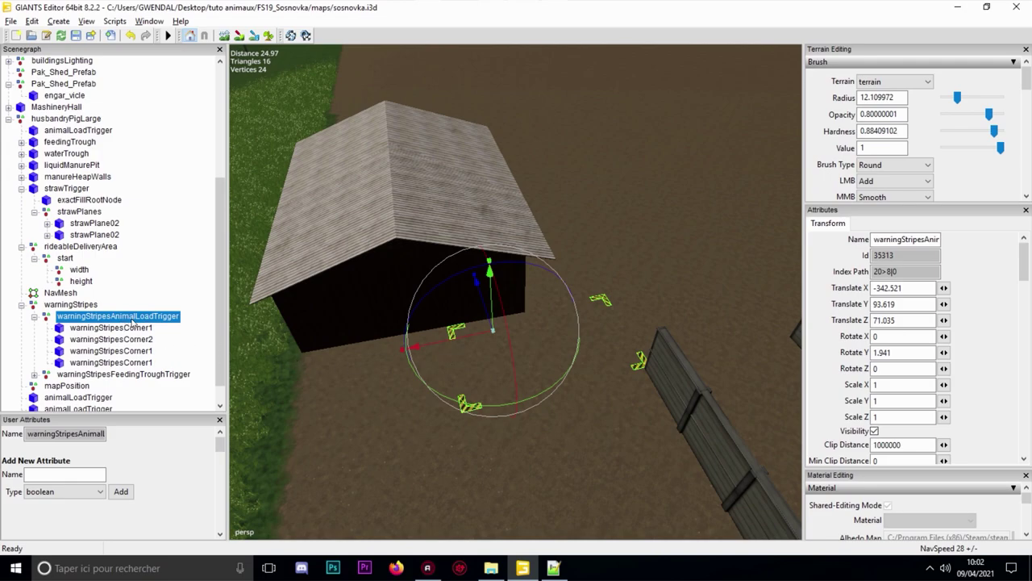
scroll(113, 361, down, 2)
click(125, 353)
alt+middle_drag(484, 225, 513, 234)
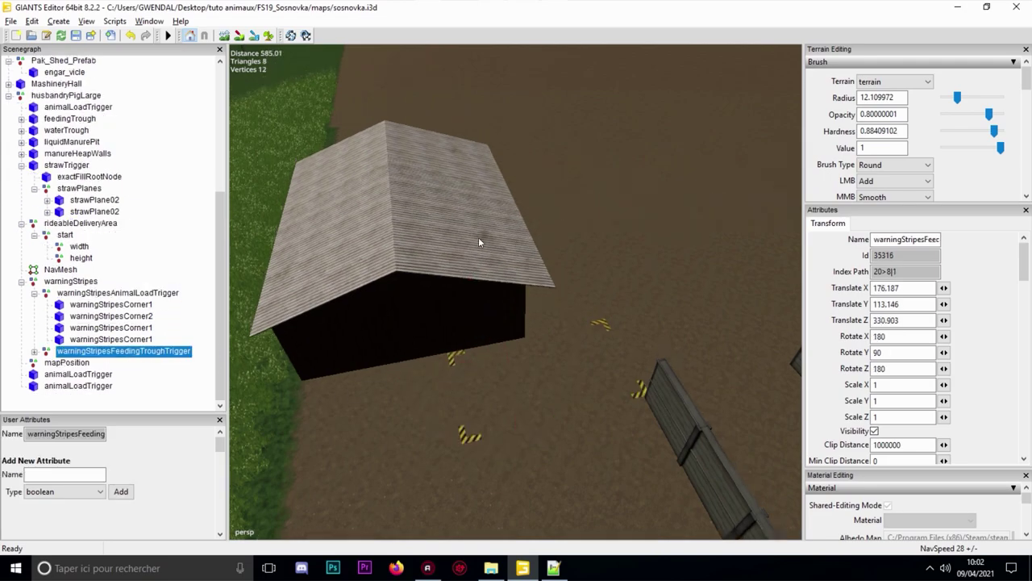
alt+drag(514, 235, 504, 283)
alt+middle_drag(504, 283, 474, 288)
key(f)
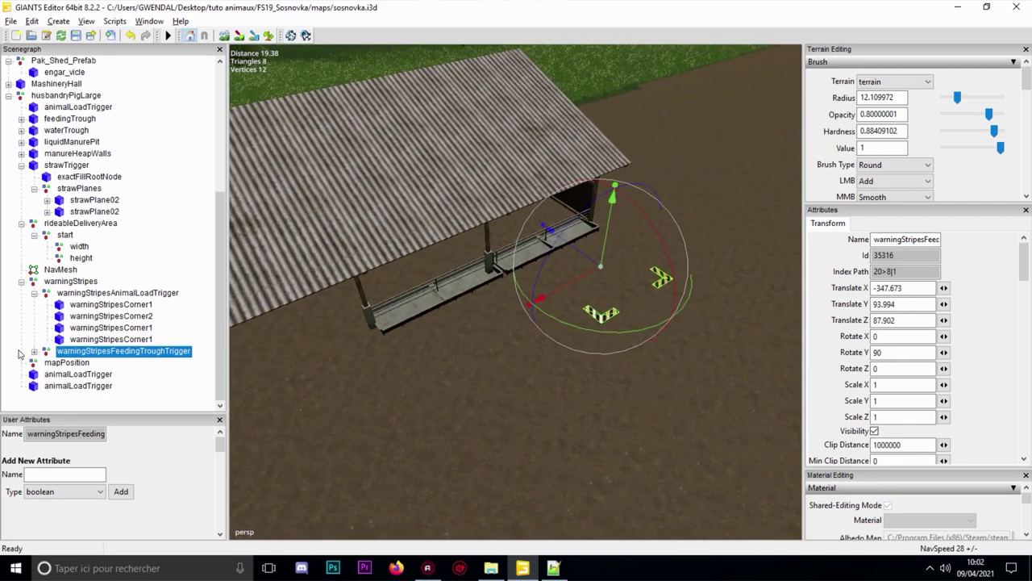
Check the corner stripes of both warning stripe groups and duplicate warningStripesAnimalLoadTrigger
click(34, 351)
click(121, 307)
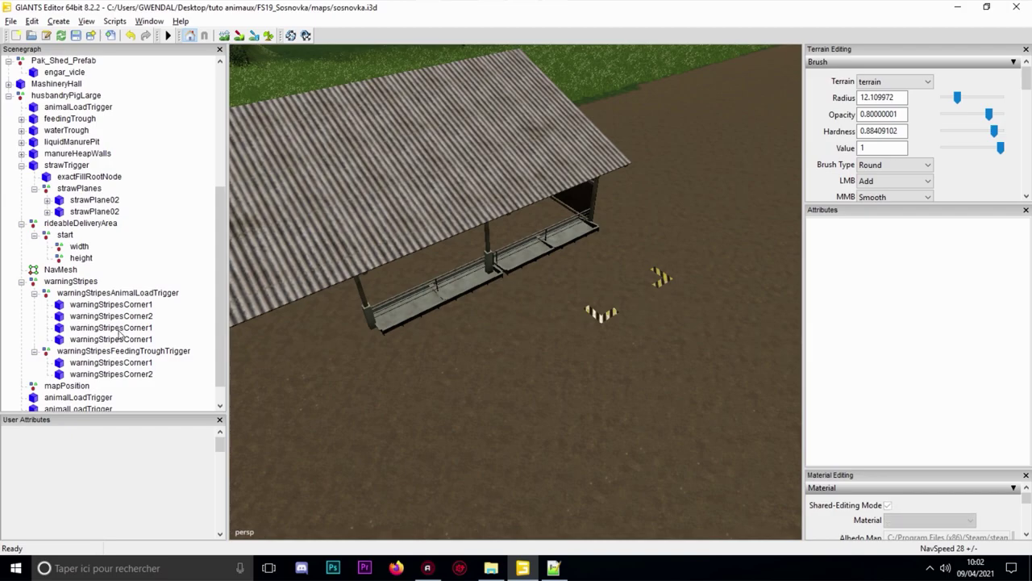
click(113, 338)
key(f)
alt+middle_drag(506, 302, 511, 299)
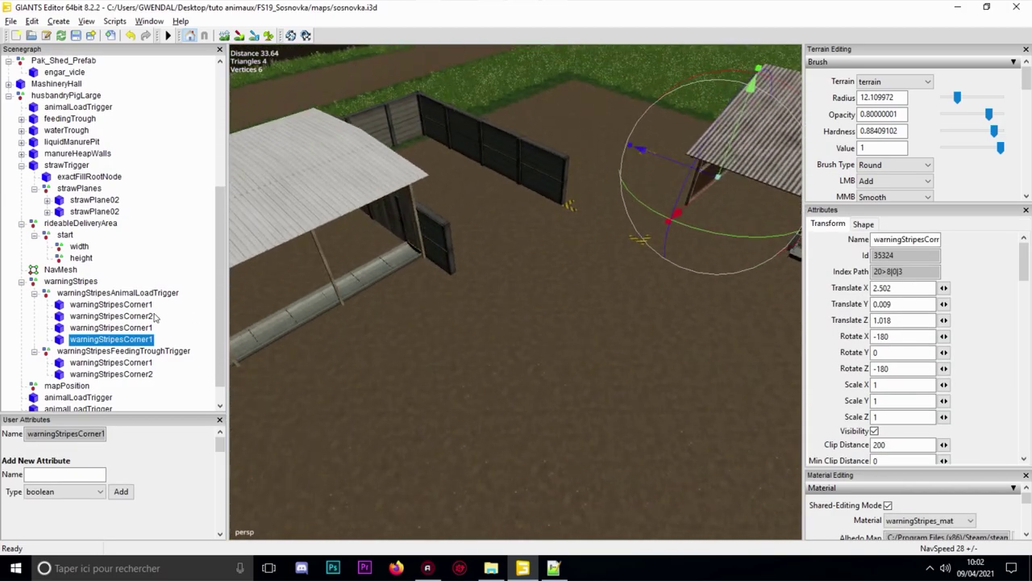
click(147, 295)
alt+drag(475, 298, 568, 274)
scroll(521, 319, down, 4)
mouse_move(521, 319)
alt+middle_down()
mouse_move(482, 317)
mouse_move(500, 288)
mouse_move(576, 296)
mouse_move(567, 313)
mouse_move(511, 315)
alt+middle_up()
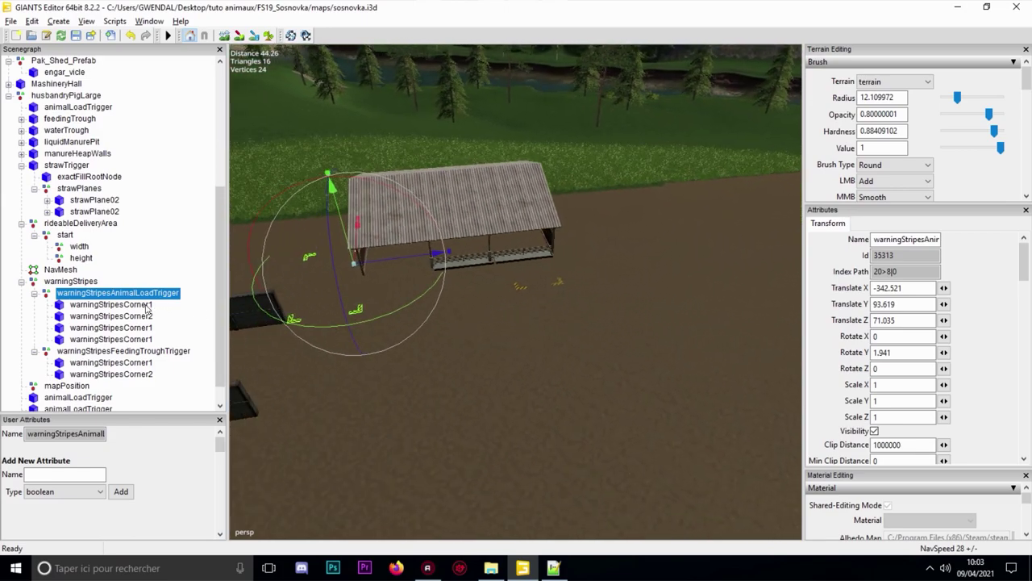
click(33, 351)
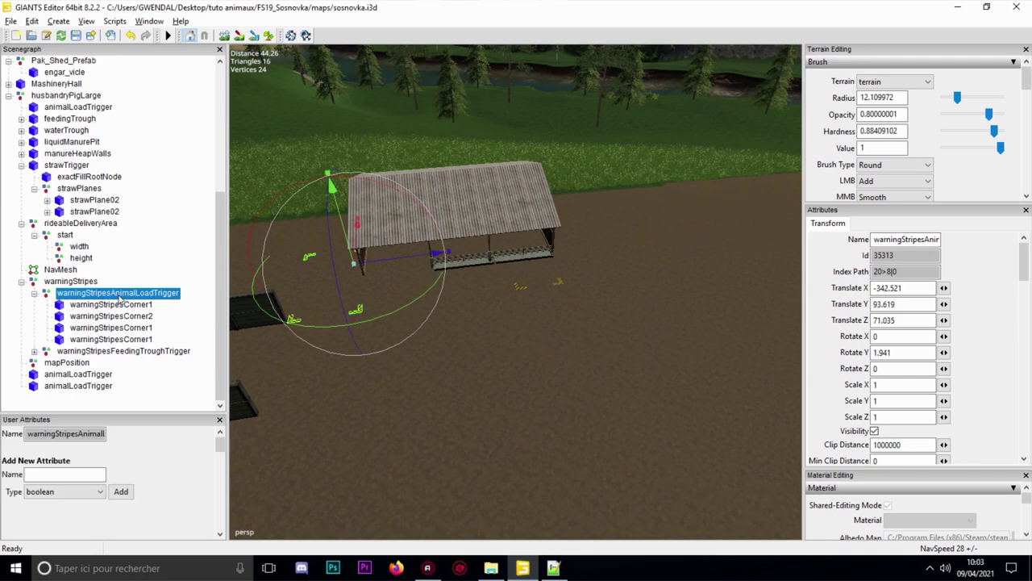
key(ctrl+d)
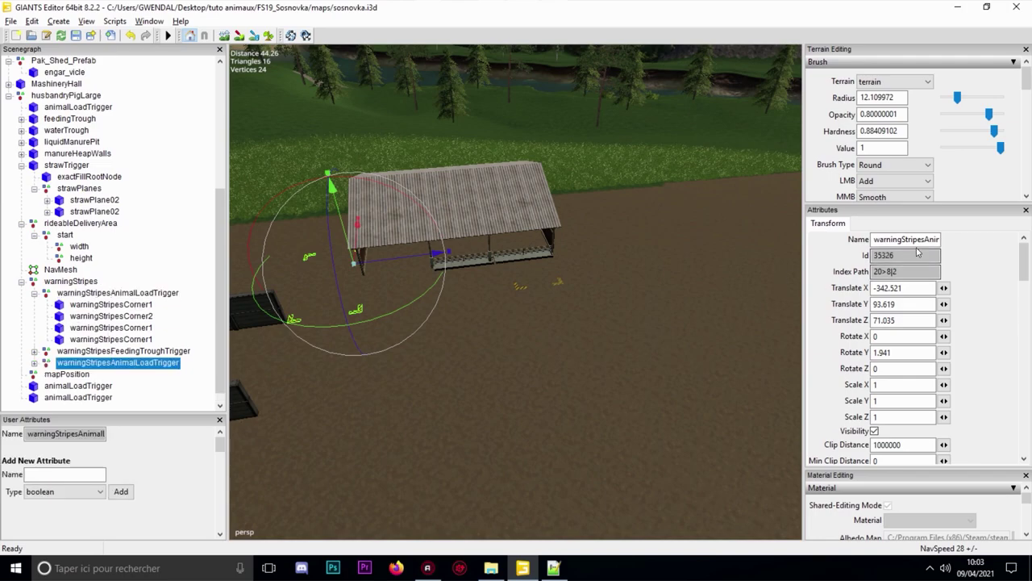
Rename the duplicated stripe group to warningStripesStrawTrigger
drag(876, 240, 980, 240)
click(890, 239)
mouse_move(909, 240)
mouse_down()
mouse_move(871, 240)
mouse_move(907, 241)
mouse_up()
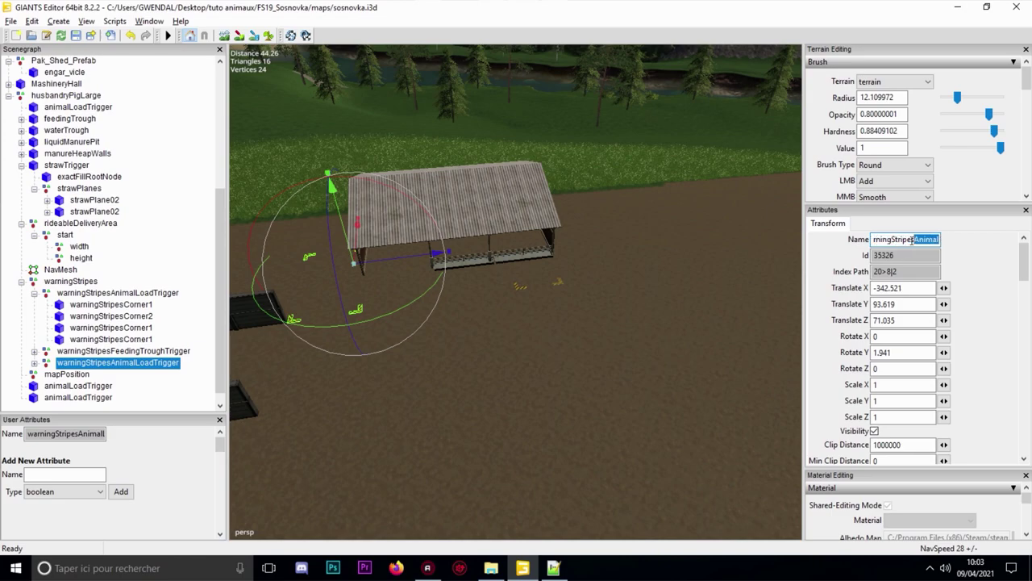
click(179, 360)
mouse_move(914, 239)
mouse_down()
mouse_move(940, 239)
mouse_move(911, 238)
mouse_up()
key(BackSpace)
text(Straw)
key(Return)
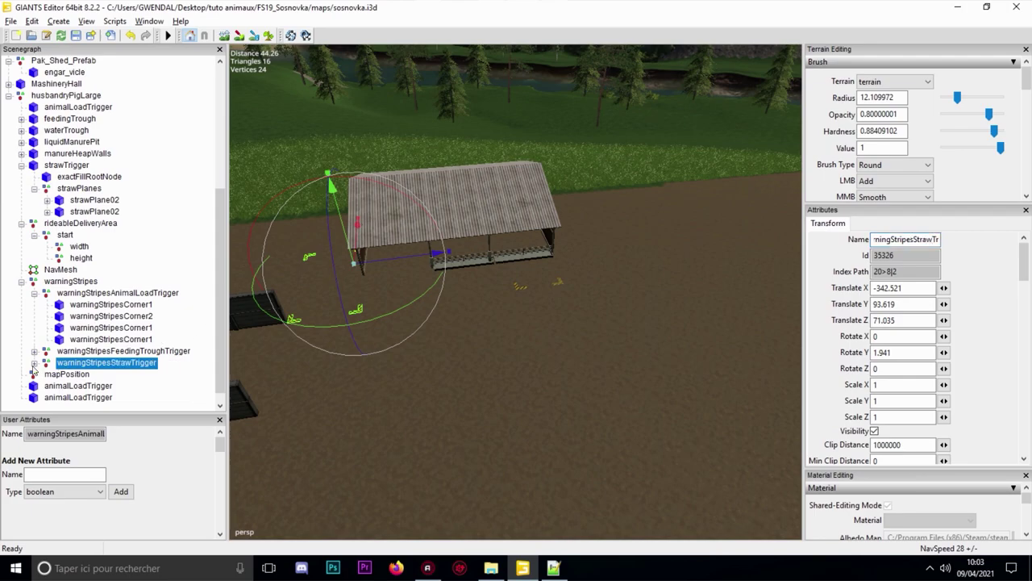
Move warningStripesStrawTrigger to the straw area at about X -359.104, Z 101.457 and set its Rotate Y to 90
click(33, 362)
scroll(465, 332, down, 5)
scroll(397, 348, up, 3)
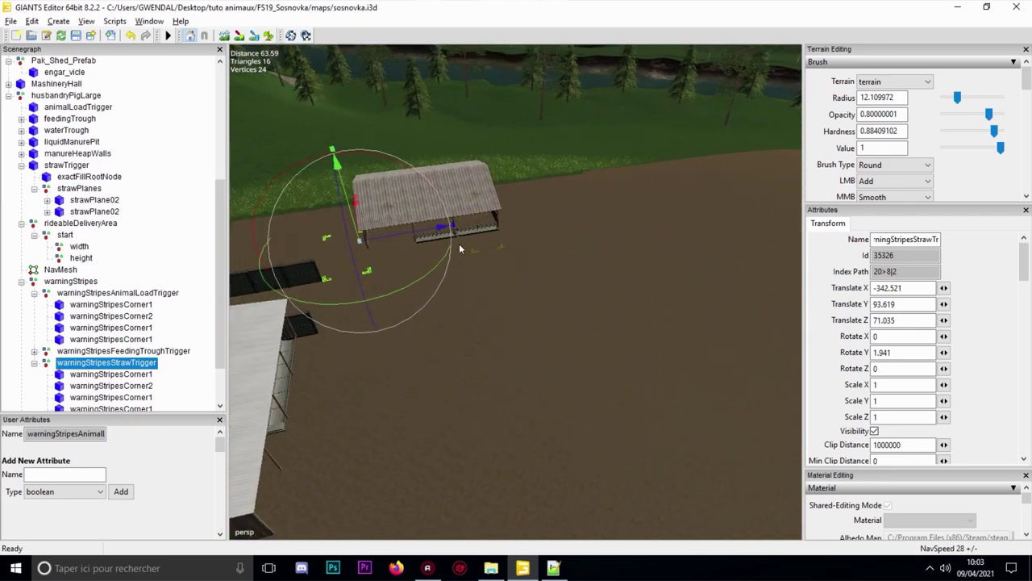
drag(441, 249, 642, 277)
drag(576, 283, 822, 321)
double_click(899, 352)
text(90)
key(Return)
drag(566, 216, 621, 292)
Compare the warningStripesStrawTrigger corners with the strawTrigger outline and select the group's first warningStripesCorner1
ctrl+click(66, 165)
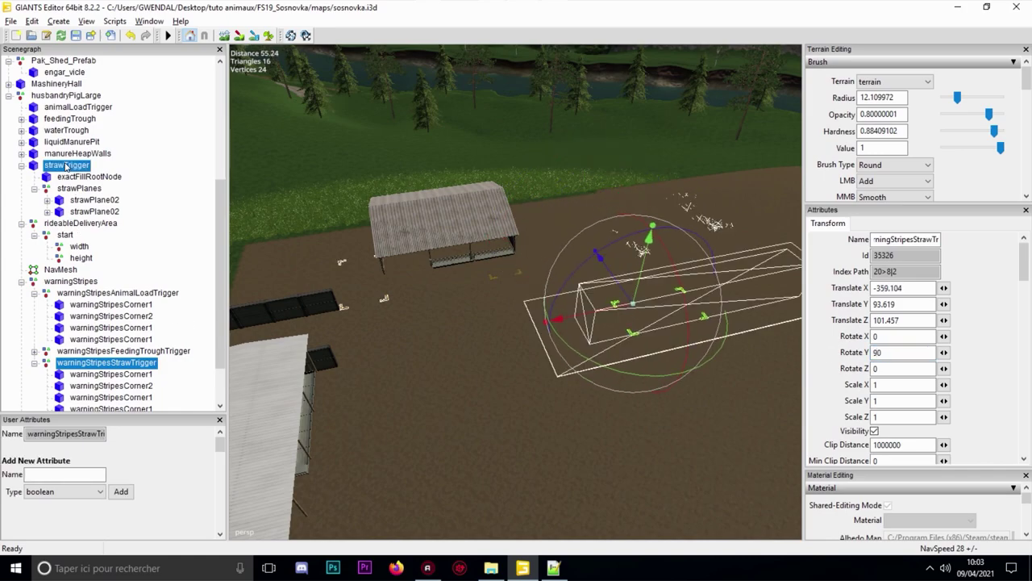
alt+drag(398, 229, 463, 254)
scroll(533, 242, up, 5)
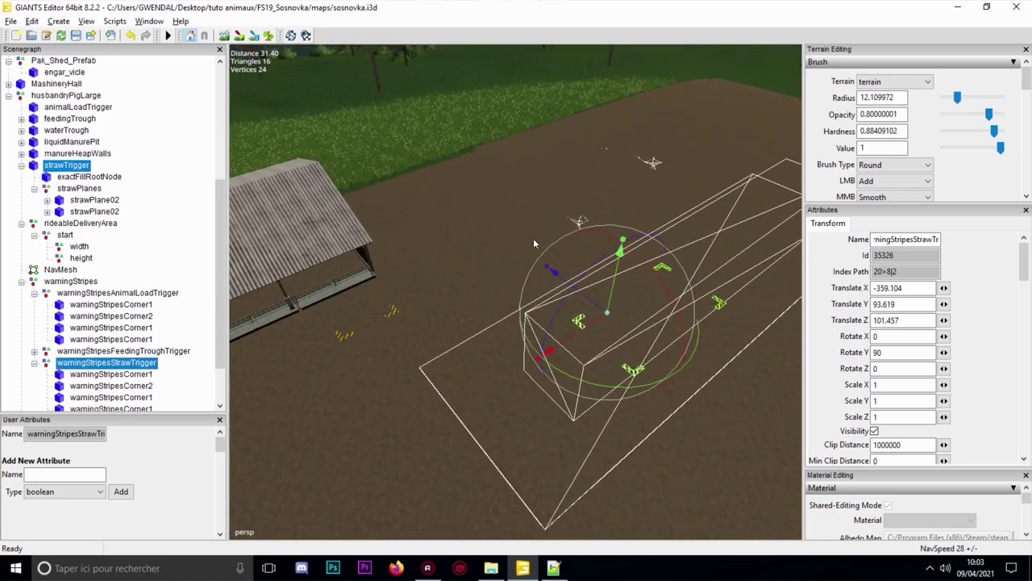
alt+drag(533, 238, 373, 219)
alt+drag(383, 297, 516, 402)
click(563, 125)
scroll(516, 402, up, 5)
alt+middle_drag(516, 403, 543, 309)
scroll(543, 309, down, 3)
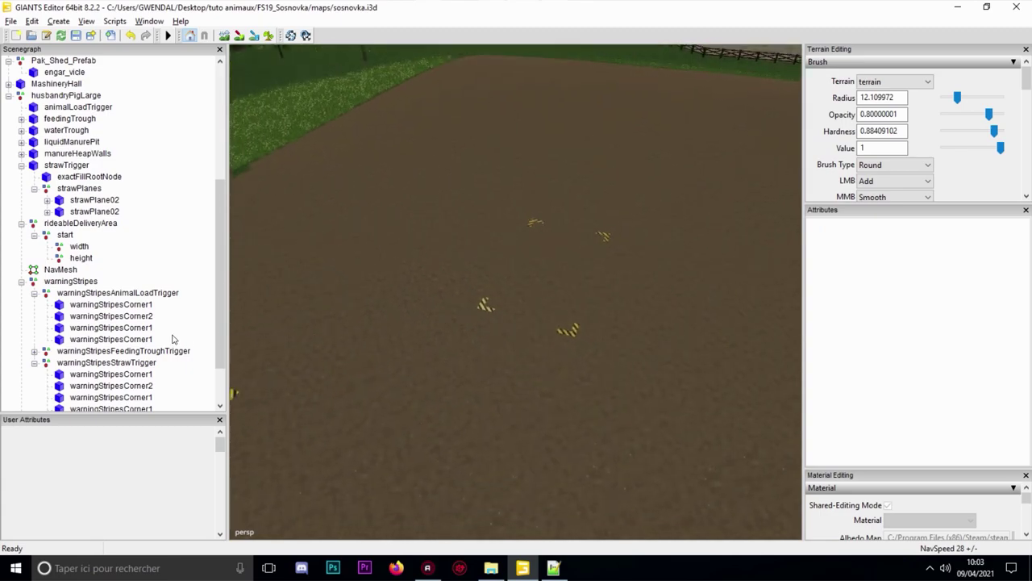
click(110, 373)
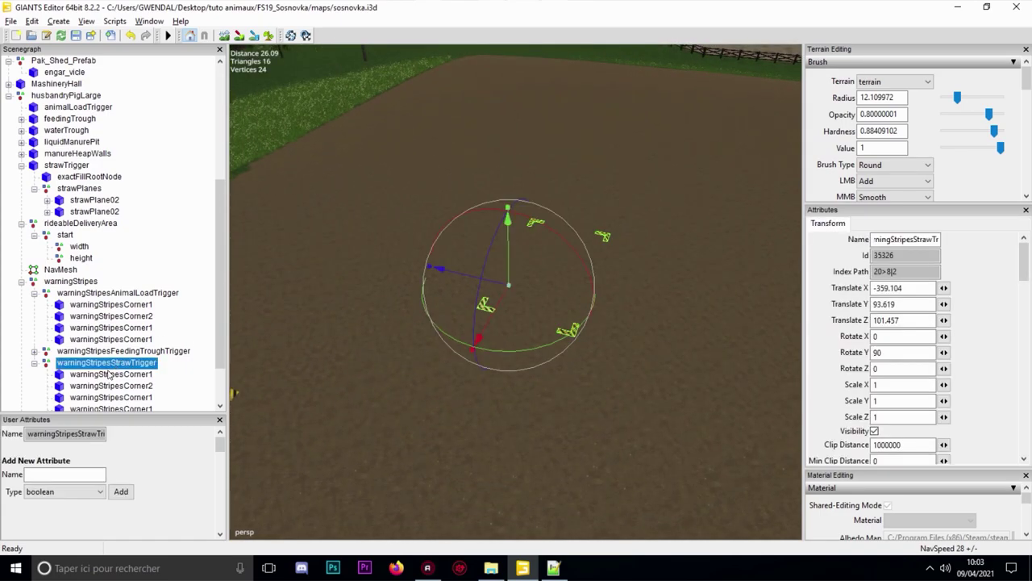
right_drag(433, 342, 440, 337)
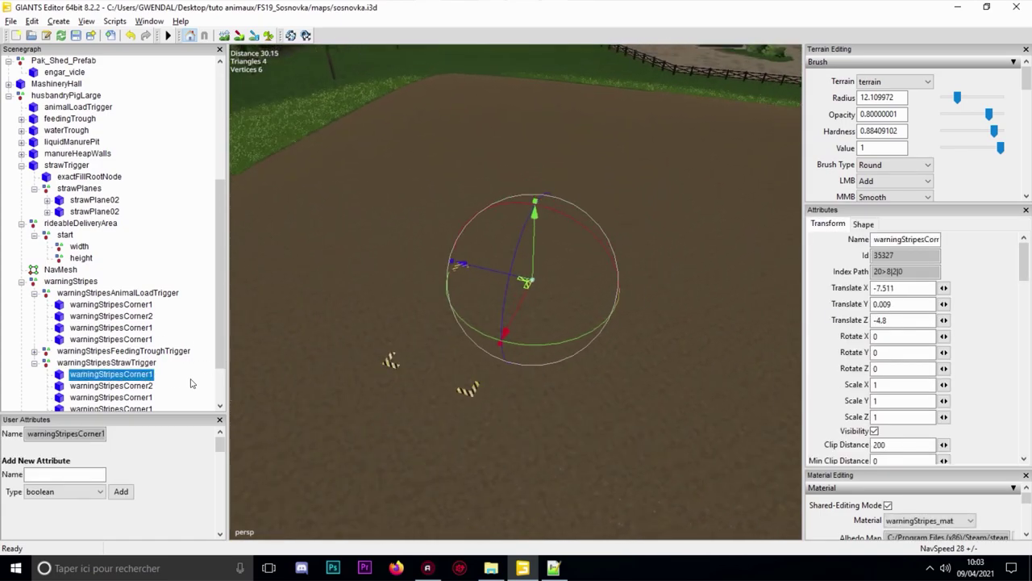
Move warningStripesStrawTrigger's first warningStripesCorner1 along X to the far end of the strawTrigger outline
alt+middle_drag(512, 328, 524, 330)
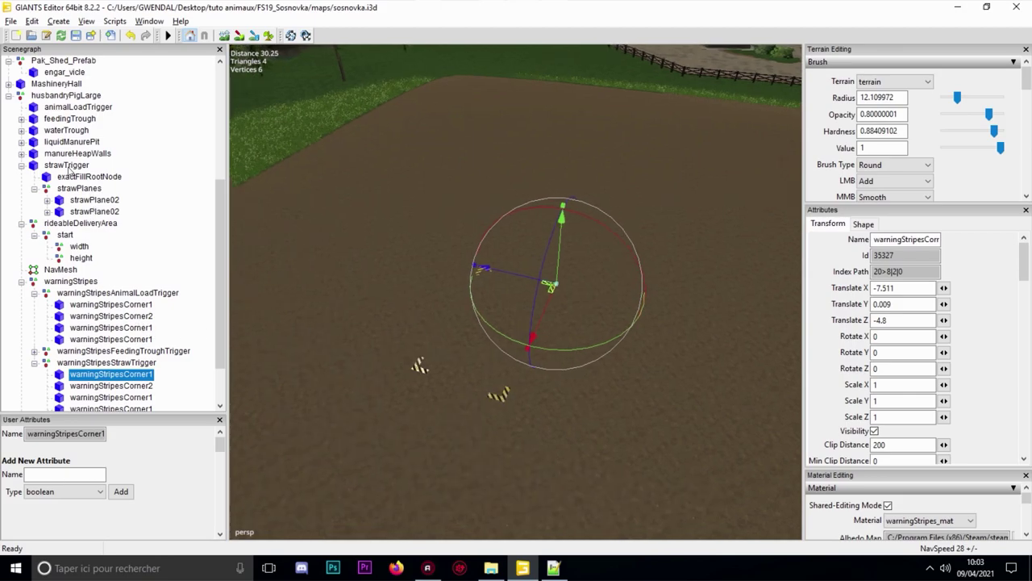
ctrl+click(508, 232)
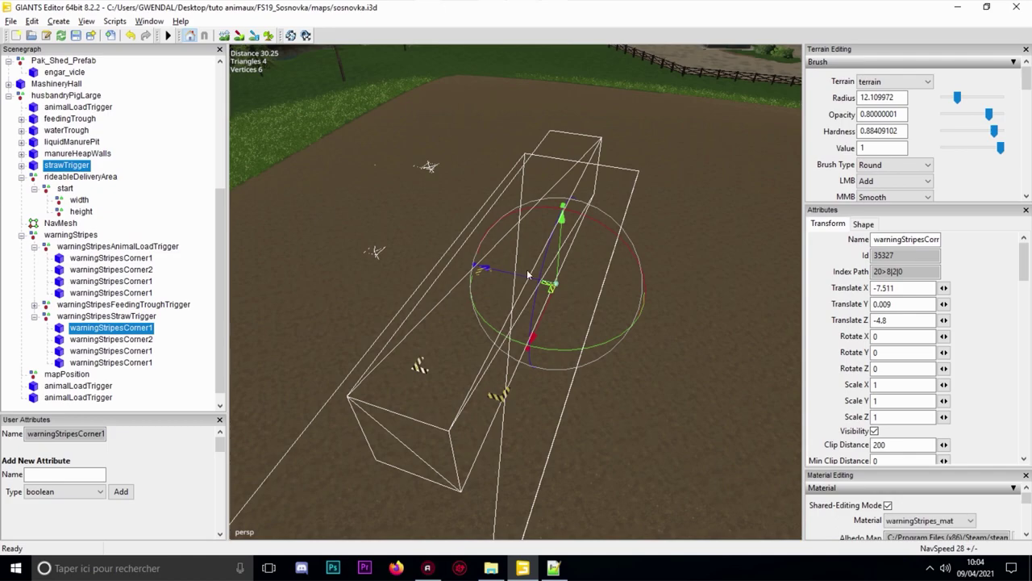
scroll(546, 275, down, 5)
scroll(504, 267, up, 6)
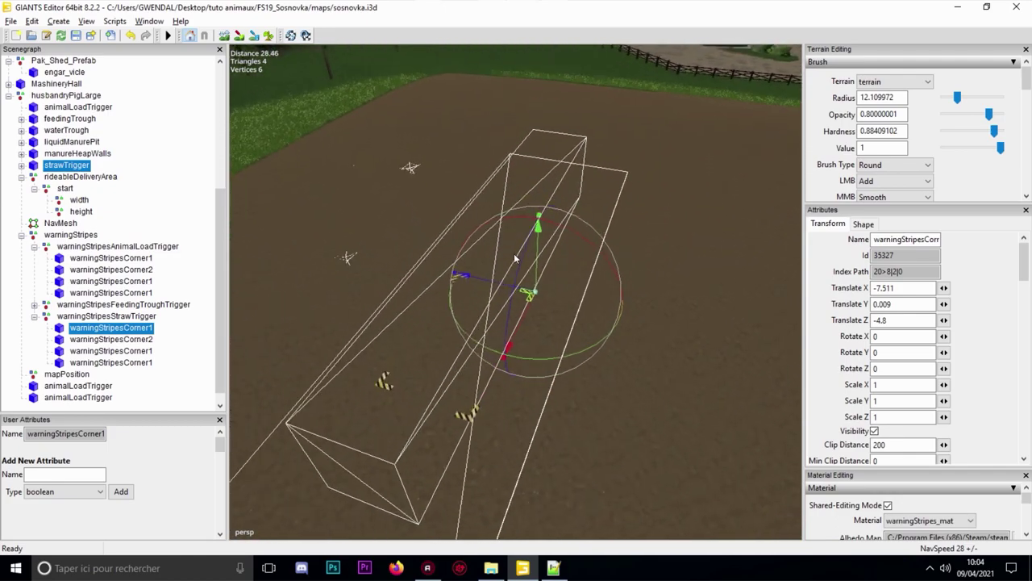
right_drag(511, 300, 478, 331)
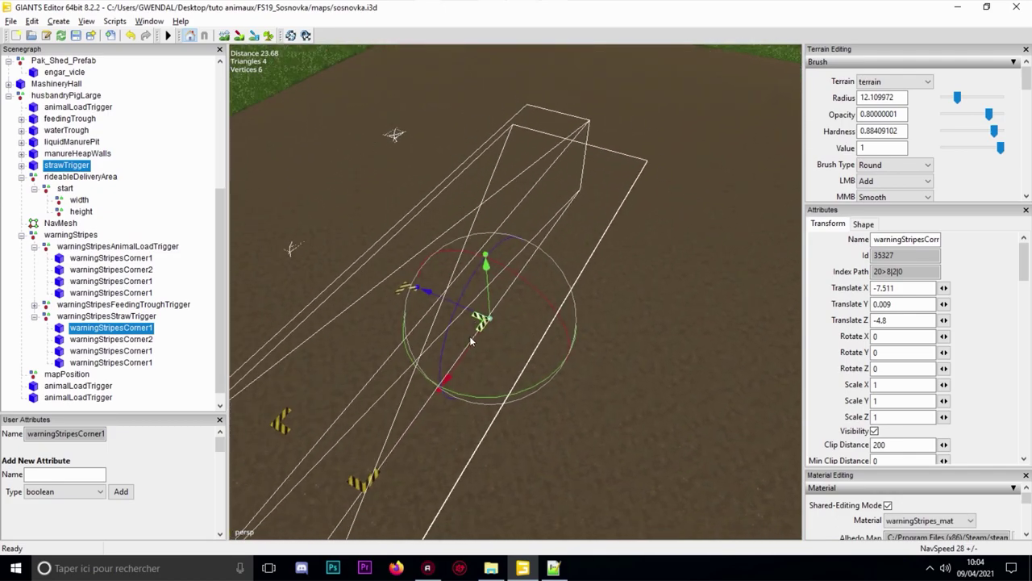
drag(464, 351, 698, 150)
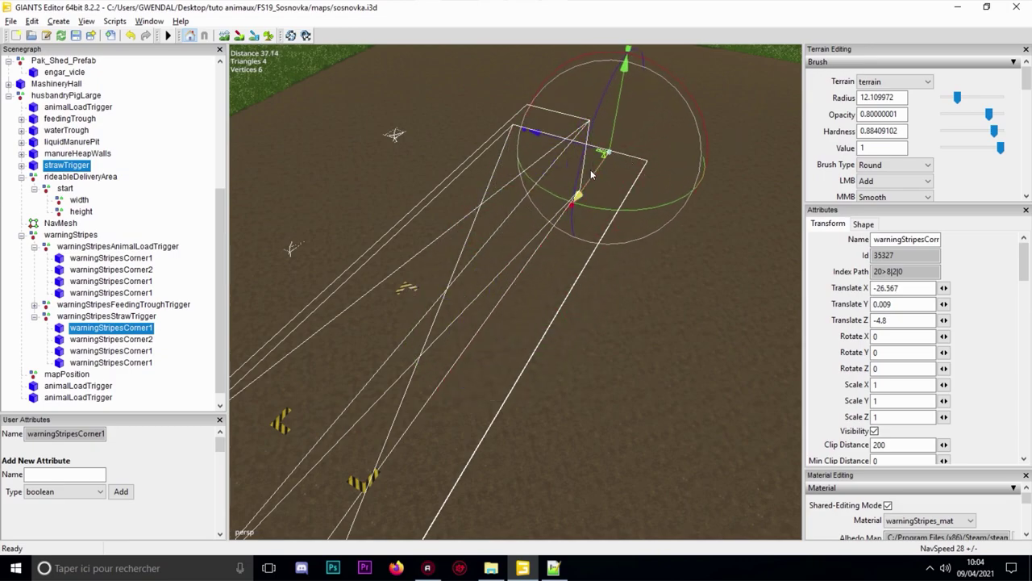
drag(584, 199, 550, 253)
alt+drag(550, 253, 203, 339)
Move warningStripesCorner2 of the straw group to Translate X about 8.13, near the close end of the strawTrigger outline
double_click(146, 339)
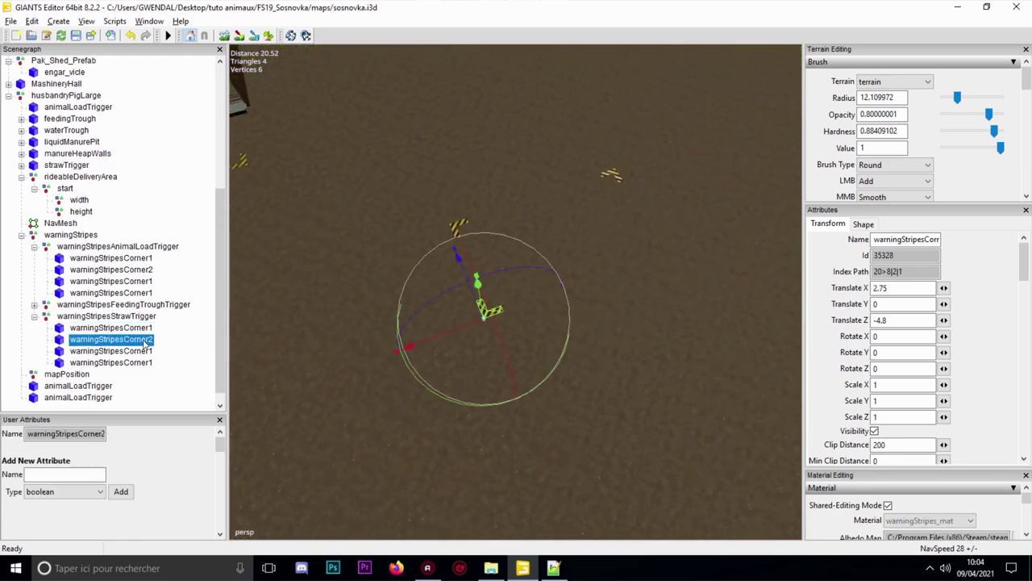
ctrl+click(67, 164)
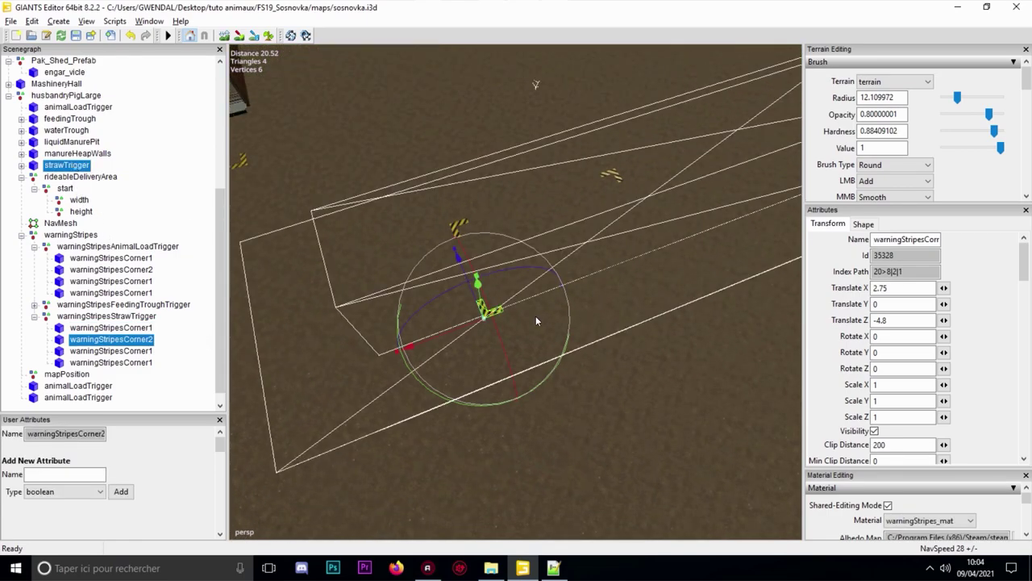
drag(454, 323, 320, 363)
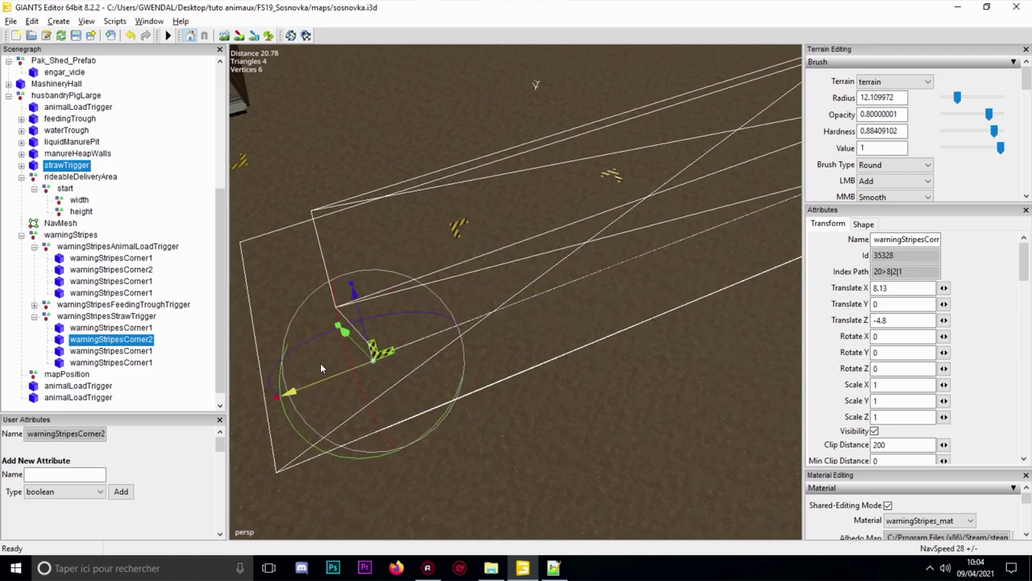
Move the straw group's warningStripesCorner1 with Rotate Y 90 along X to the far end of the strawTrigger outline
double_click(109, 352)
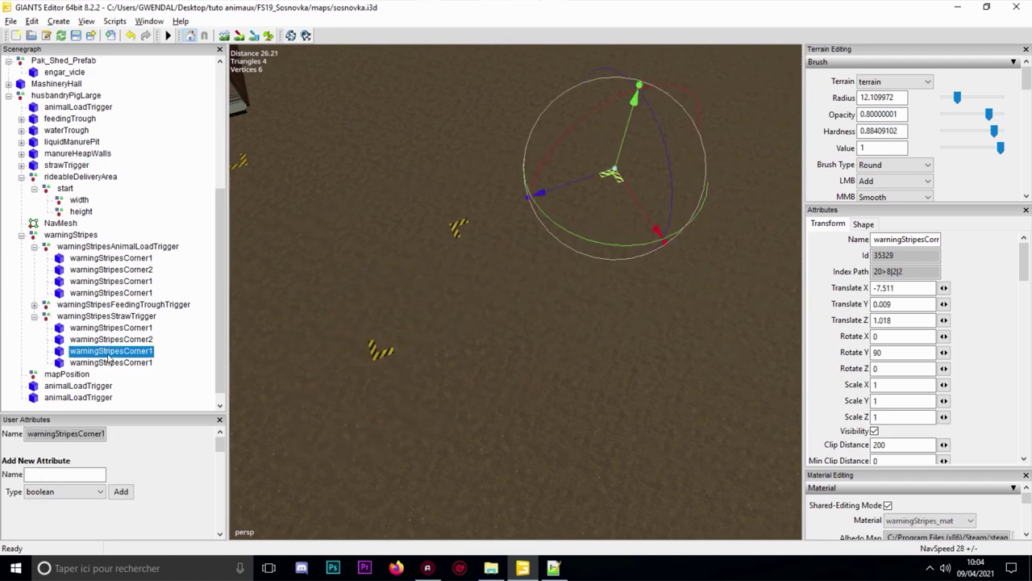
ctrl+click(69, 165)
alt+middle_drag(642, 198, 538, 230)
alt+drag(538, 230, 588, 240)
middle_drag(588, 241, 305, 290)
Move the straw group's last warningStripesCorner1 along X to the near end of the strawTrigger outline, opposite warningStripesCorner2
double_click(149, 362)
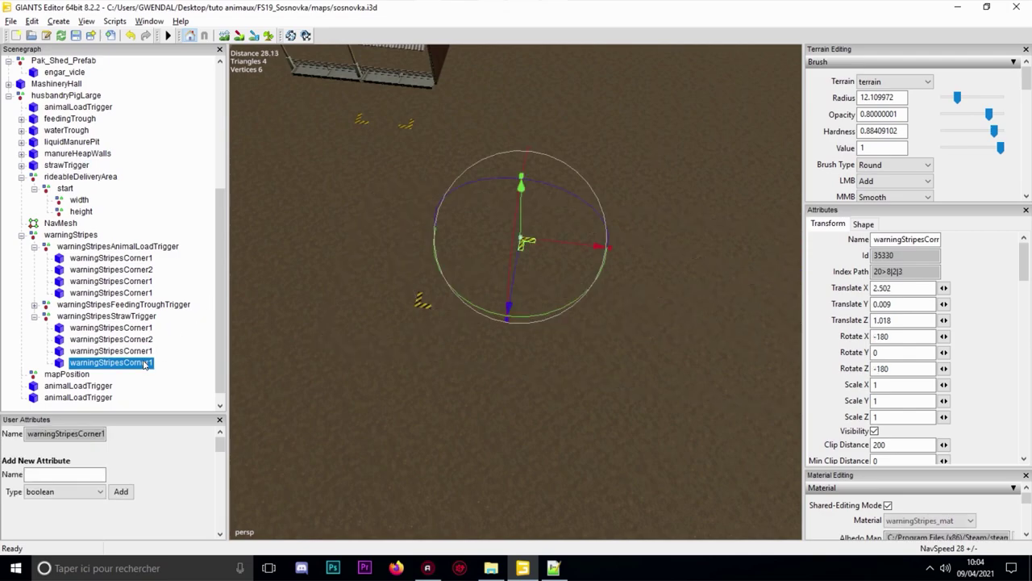
ctrl+click(68, 165)
drag(567, 245, 475, 242)
middle_drag(474, 243, 673, 240)
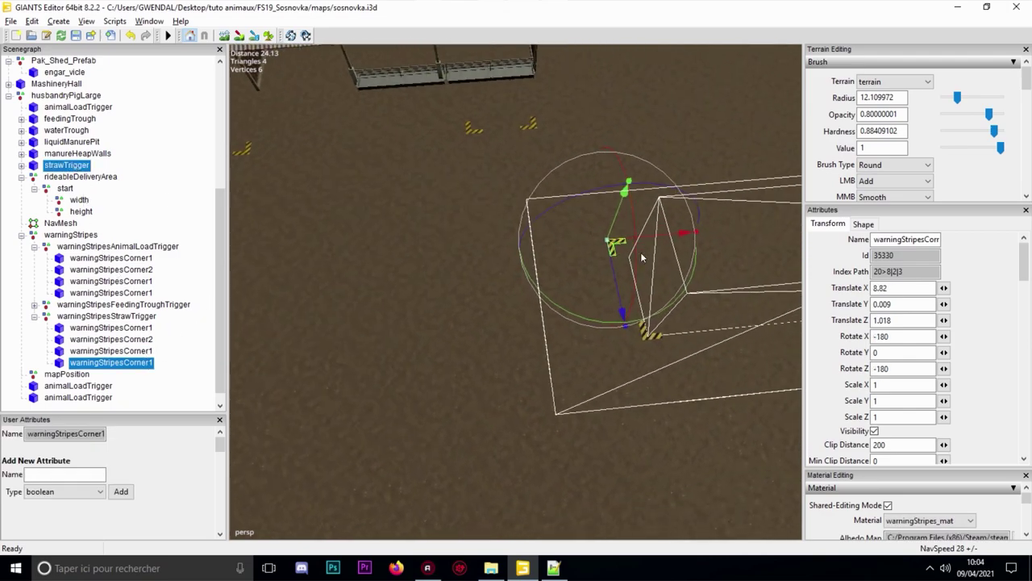
drag(672, 239, 682, 239)
alt+drag(682, 239, 878, 244)
alt+middle_drag(627, 231, 570, 267)
alt+drag(569, 267, 476, 242)
Delete the two extra animalLoadTrigger nodes listed after mapPosition in husbandryPigLarge
click(564, 107)
scroll(475, 242, down, 4)
scroll(58, 355, down, 1)
click(79, 389)
key(Delete)
click(84, 378)
key(Delete)
scroll(423, 357, up, 5)
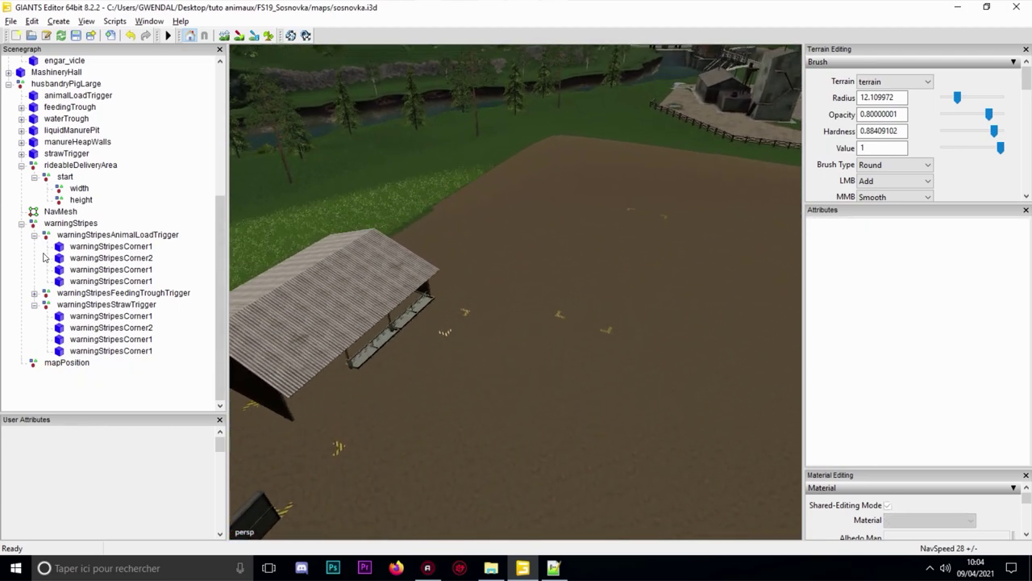
Collapse and select warningStripes, then switch to Notepad++ and compare its index with the triggerMarker node in husbandryPig.xml
click(21, 222)
click(81, 375)
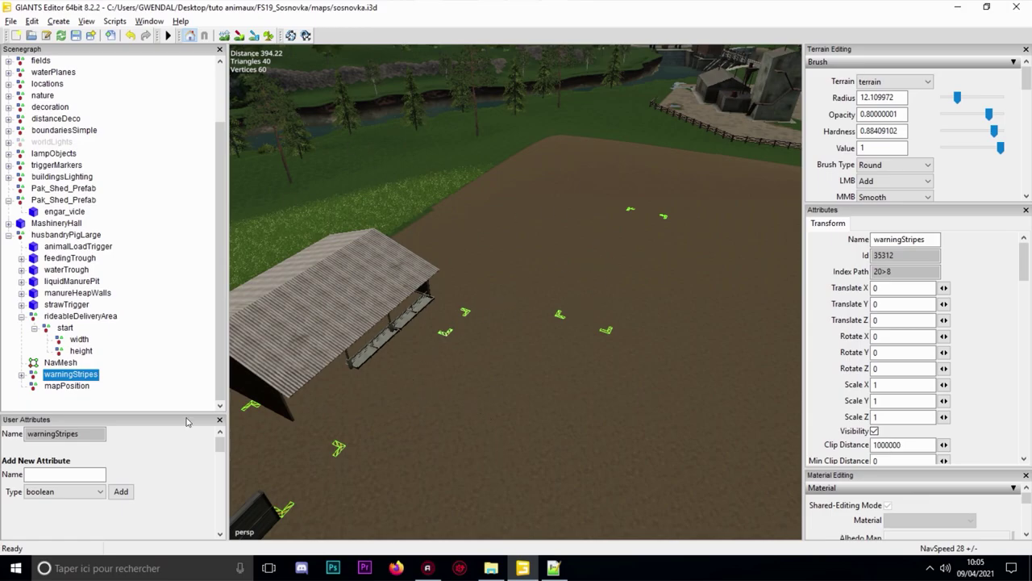
click(553, 567)
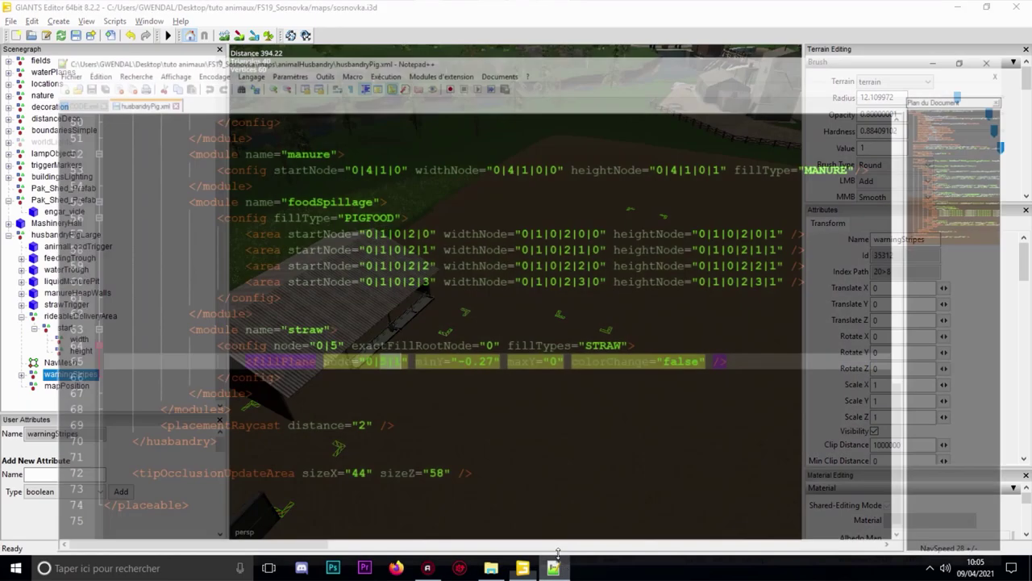
scroll(484, 290, up, 15)
scroll(483, 290, down, 4)
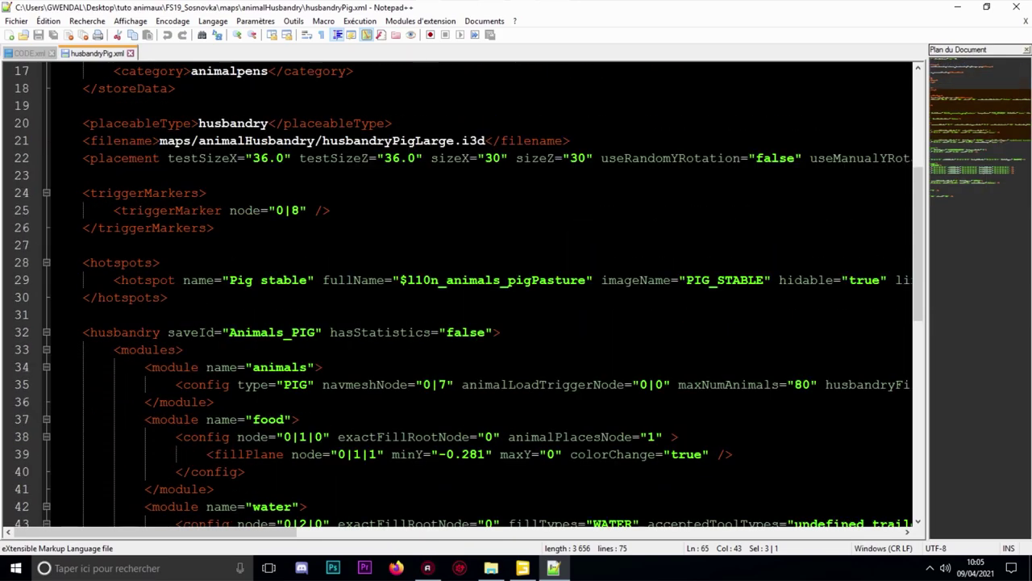
click(161, 192)
click(198, 210)
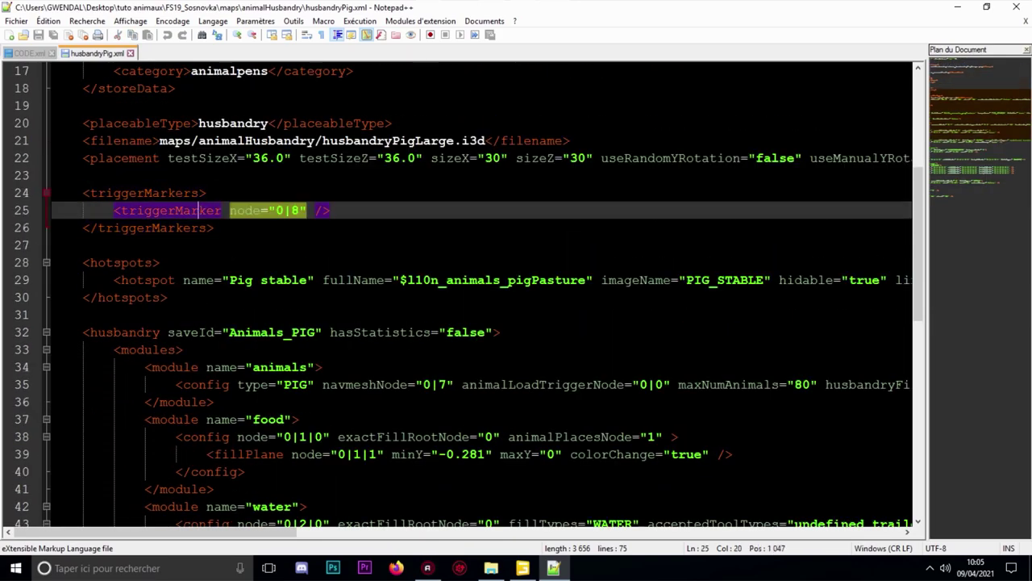
Switch back to GIANTS Editor and place mapPosition in the yard between the sheds at about X -359.704, Z 82.566
click(522, 567)
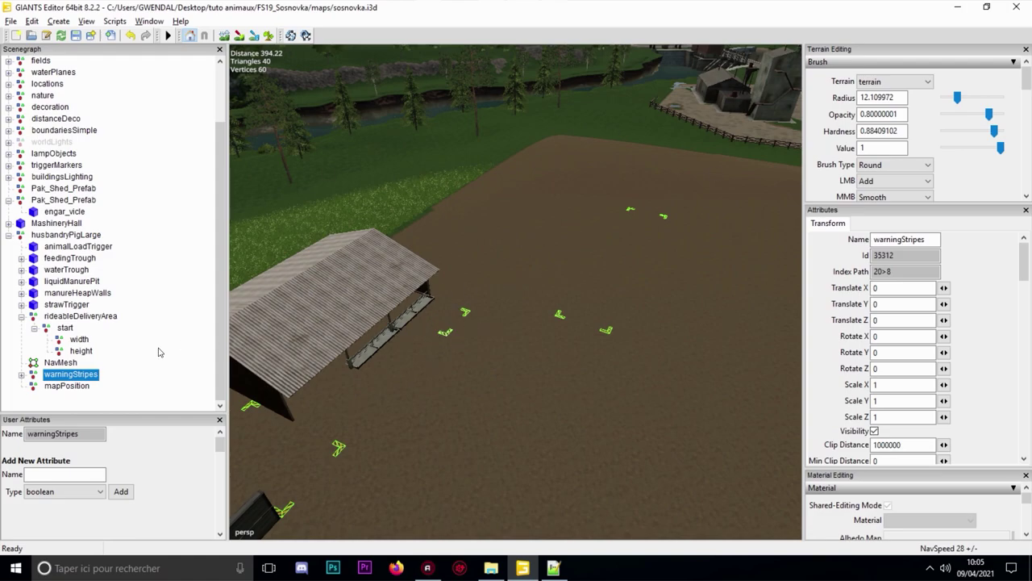
click(56, 388)
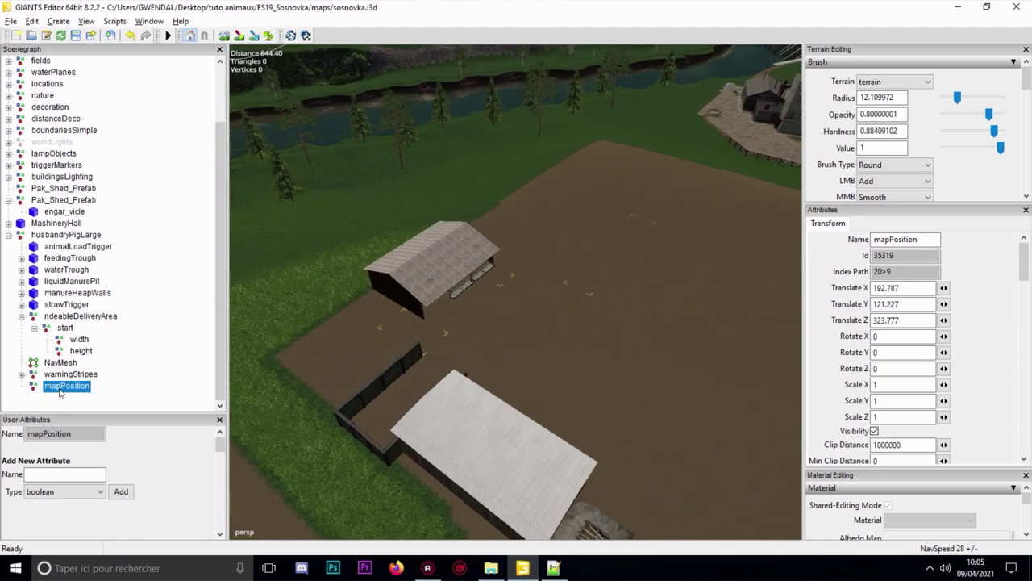
key(ctrl+b)
click(529, 317)
alt+right_drag(528, 317, 615, 254)
alt+middle_drag(557, 314, 555, 222)
alt+drag(520, 319, 489, 255)
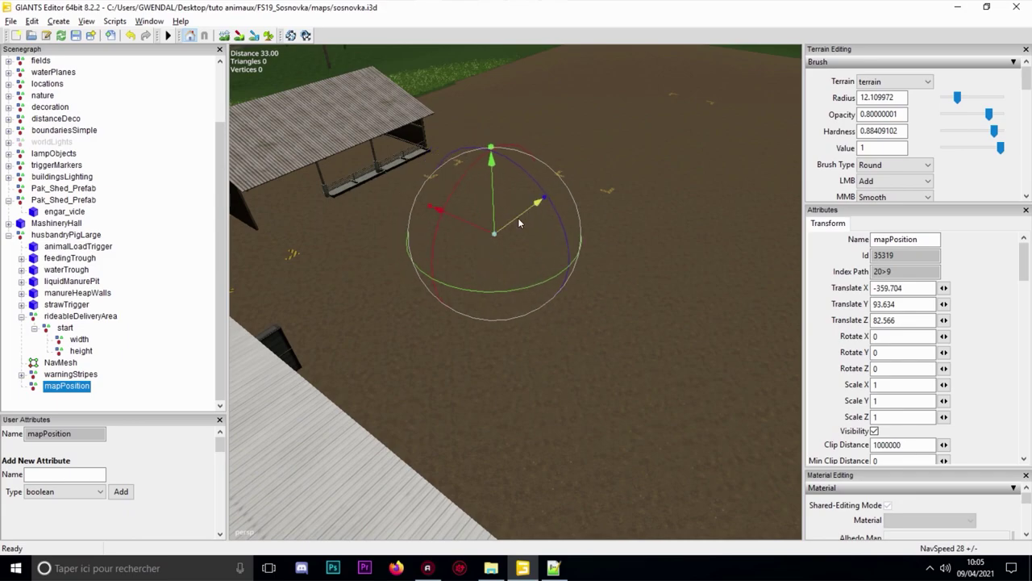
alt+right_drag(525, 217, 420, 211)
alt+middle_drag(419, 211, 530, 291)
alt+drag(529, 292, 632, 331)
alt+right_drag(632, 331, 488, 339)
alt+middle_drag(488, 339, 570, 353)
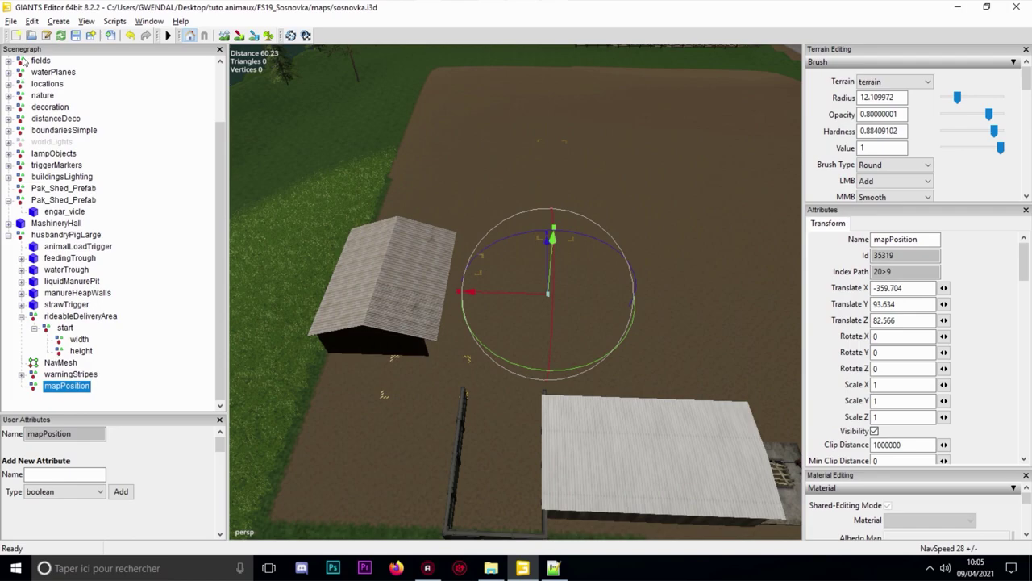
Select NavMesh and examine where it lies in the map relative to the pig sheds and yard
click(73, 363)
scroll(508, 264, down, 5)
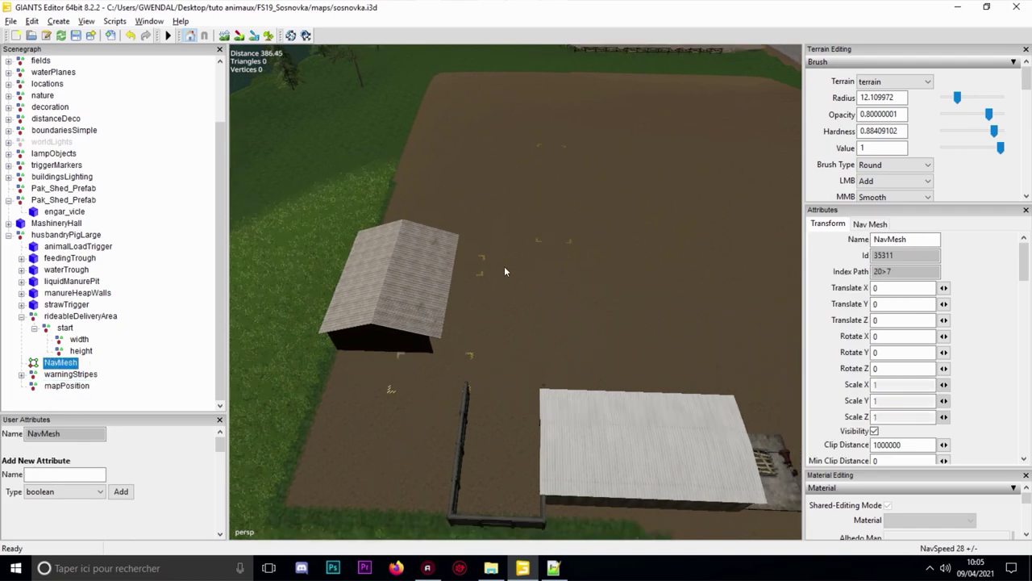
key(f)
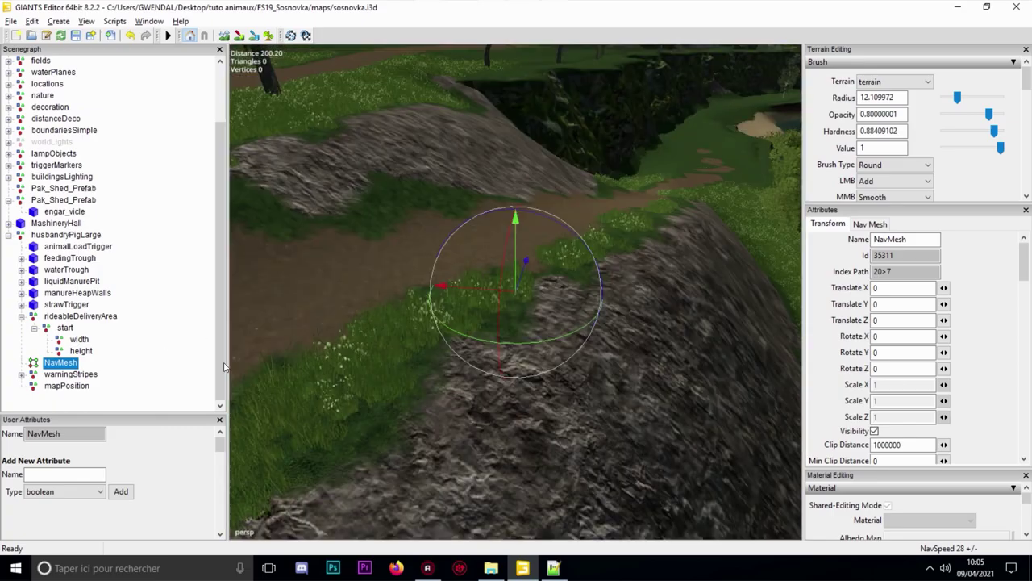
scroll(411, 342, down, 5)
alt+drag(411, 342, 476, 250)
scroll(589, 278, down, 3)
alt+right_drag(476, 250, 779, 141)
alt+right_drag(529, 375, 1008, 113)
alt+right_drag(504, 299, 618, 264)
alt+drag(617, 264, 543, 321)
right_drag(543, 316, 375, 125)
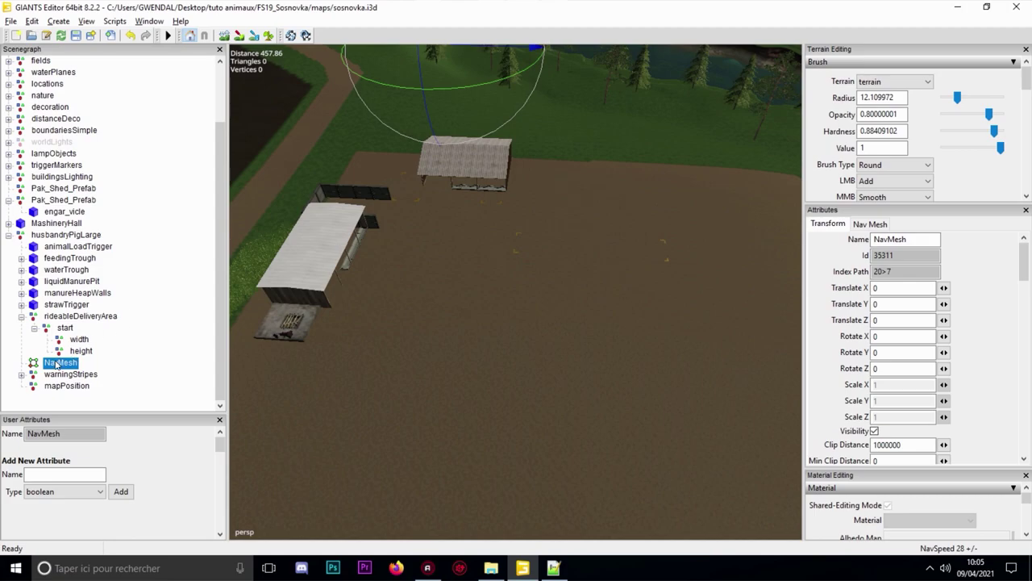
Activate info layer painting, choose infoLayer as the Info Layer and paint a first area of the yard beside the sheds
click(254, 37)
scroll(571, 301, down, 7)
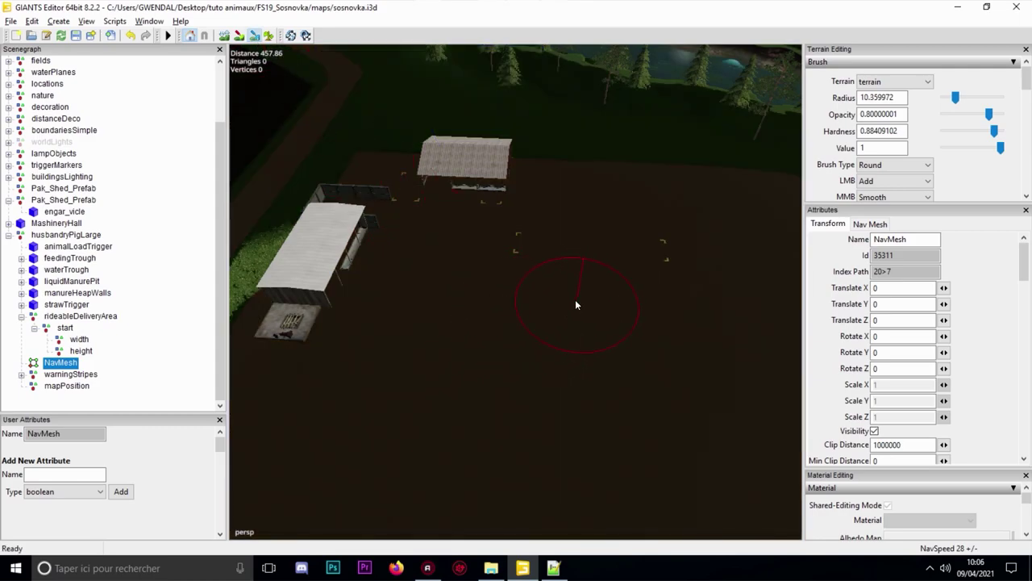
scroll(812, 153, down, 10)
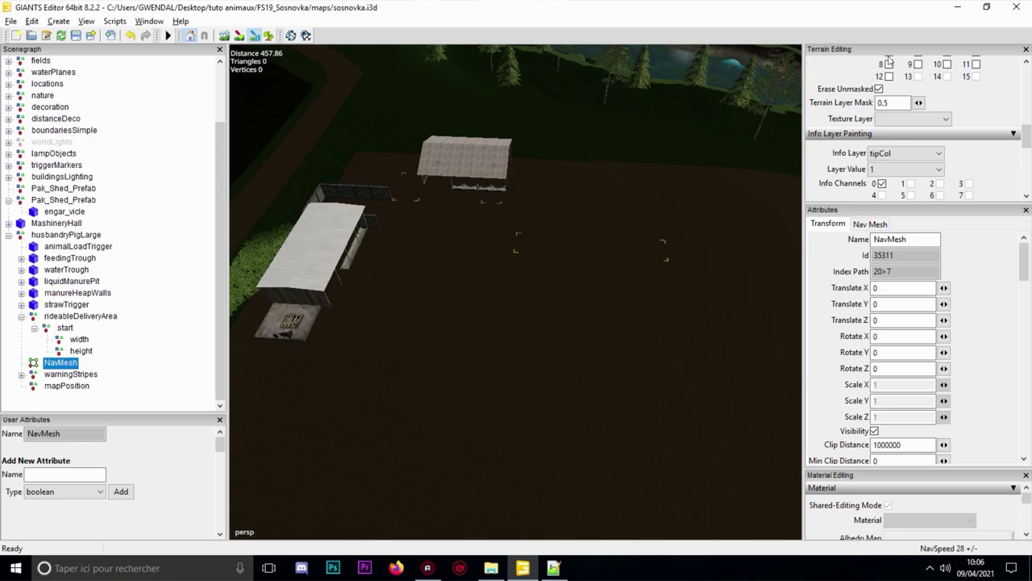
click(895, 154)
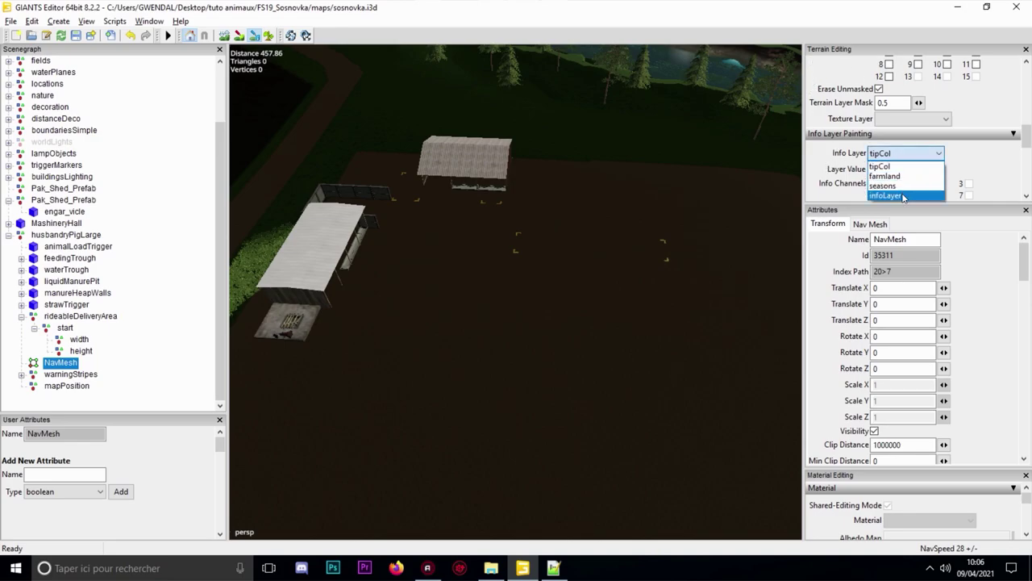
click(903, 197)
scroll(540, 337, down, 3)
mouse_move(519, 322)
alt+mouse_down()
mouse_move(480, 357)
mouse_move(413, 303)
mouse_move(444, 400)
mouse_move(476, 364)
alt+mouse_up()
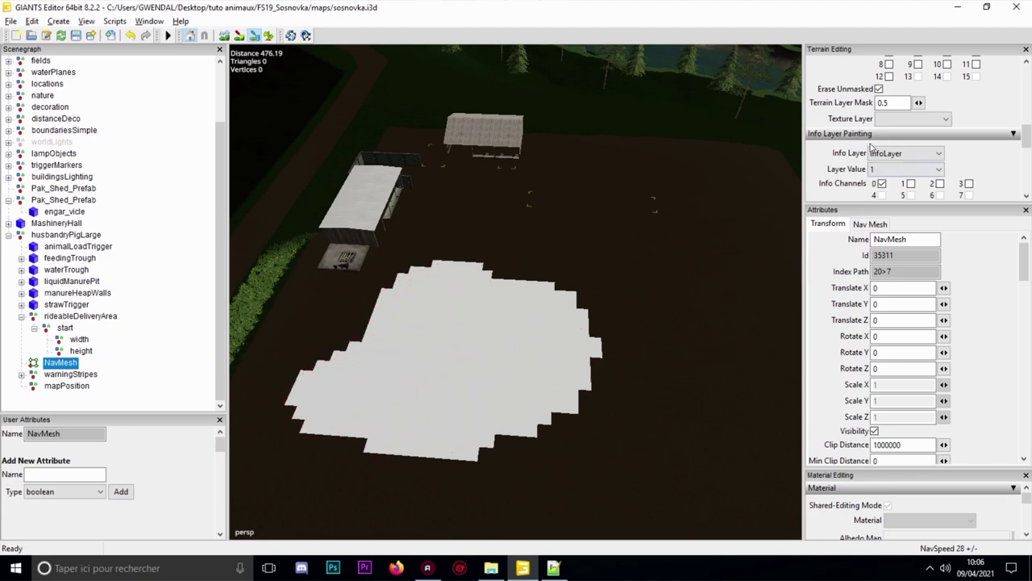
Set the brush type to Square and extend the painted infoLayer area across the yard
scroll(871, 149, up, 10)
click(887, 165)
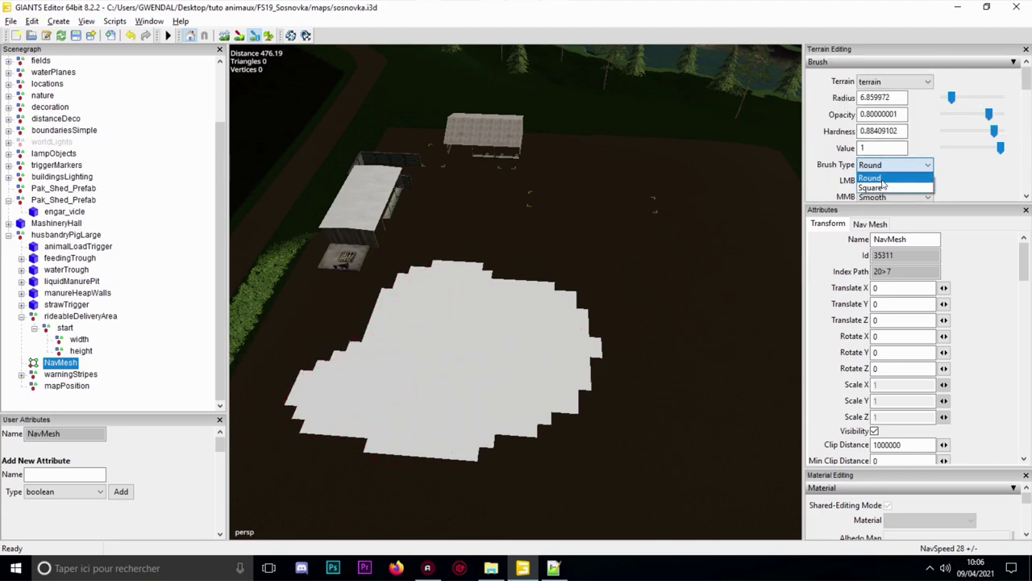
click(883, 187)
mouse_move(484, 368)
mouse_down()
mouse_move(369, 392)
mouse_move(314, 390)
mouse_up()
mouse_move(355, 387)
alt+middle_down()
mouse_move(433, 382)
mouse_move(508, 395)
alt+middle_up()
mouse_move(504, 421)
mouse_down()
mouse_move(442, 415)
mouse_move(457, 349)
mouse_up()
alt+drag(471, 377, 493, 359)
Enlarge the brush to a radius of about 12.36 and paint infoLayer toward the hedge and straw stripes
scroll(614, 313, up, 3)
drag(617, 314, 611, 334)
alt+middle_drag(610, 332, 526, 342)
scroll(526, 342, up, 5)
mouse_move(526, 342)
mouse_down()
mouse_move(600, 361)
mouse_move(753, 264)
mouse_move(595, 284)
mouse_up()
alt+middle_drag(491, 265, 387, 272)
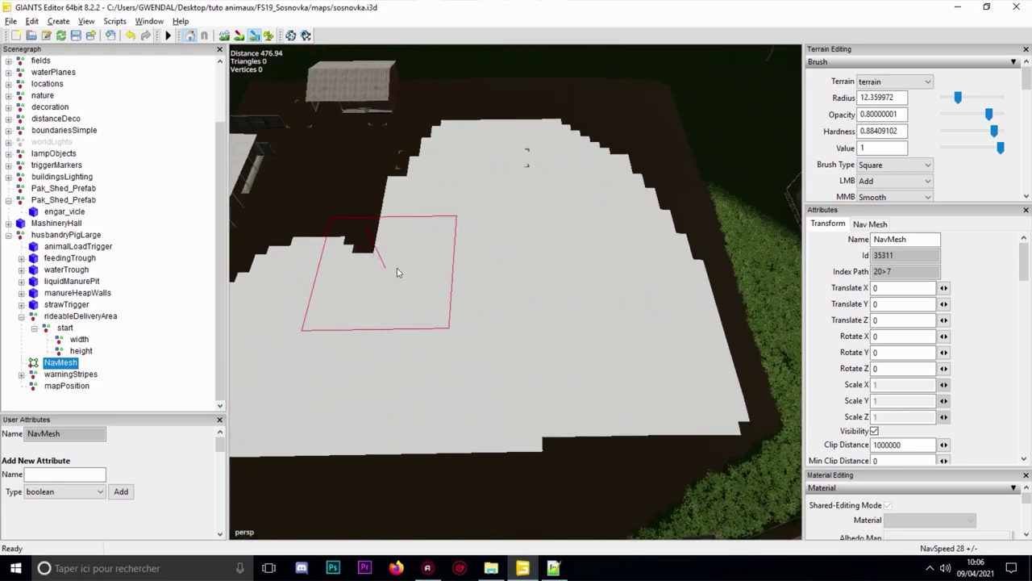
Paint infoLayer over the remaining yard up to the warning stripes between the two sheds with a radius of about 12.11
alt+middle_drag(483, 322, 504, 390)
scroll(504, 387, up, 3)
mouse_move(643, 254)
mouse_down()
mouse_move(491, 196)
mouse_move(557, 224)
mouse_move(691, 162)
mouse_move(564, 150)
mouse_move(375, 165)
mouse_up()
shift+scroll(565, 150, down, 1)
alt+middle_drag(375, 164, 421, 264)
scroll(422, 267, up, 2)
mouse_move(461, 308)
mouse_down()
mouse_move(426, 321)
mouse_move(551, 193)
mouse_up()
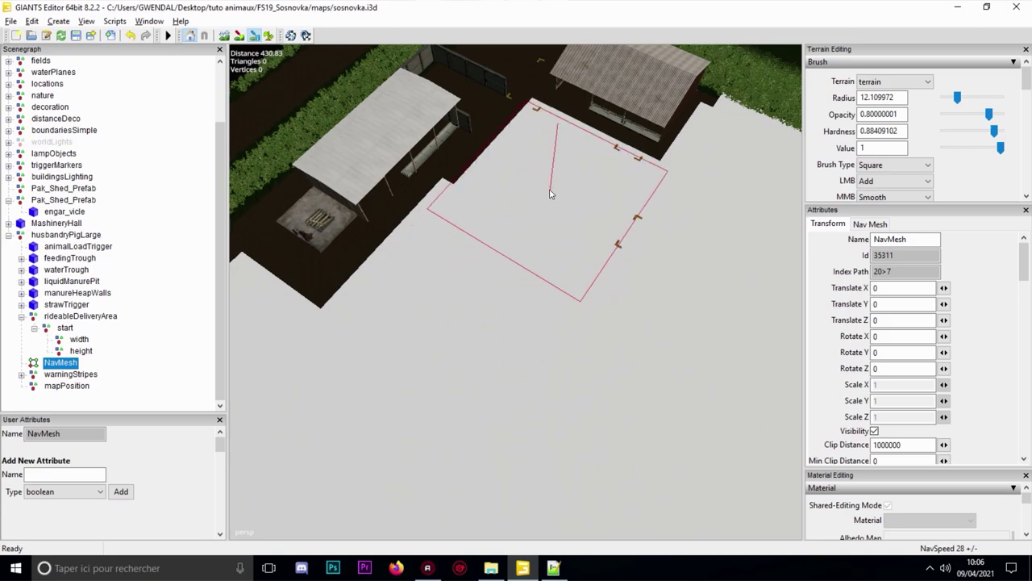
Fill in infoLayer along the shed fronts and reduce the brush radius to about 0.61
scroll(565, 179, up, 5)
alt+middle_drag(565, 179, 514, 296)
drag(516, 323, 551, 249)
shift+scroll(537, 298, down, 8)
shift+scroll(536, 297, down, 12)
mouse_move(536, 297)
alt+mouse_down()
mouse_move(525, 269)
mouse_move(440, 272)
alt+mouse_up()
scroll(484, 298, up, 5)
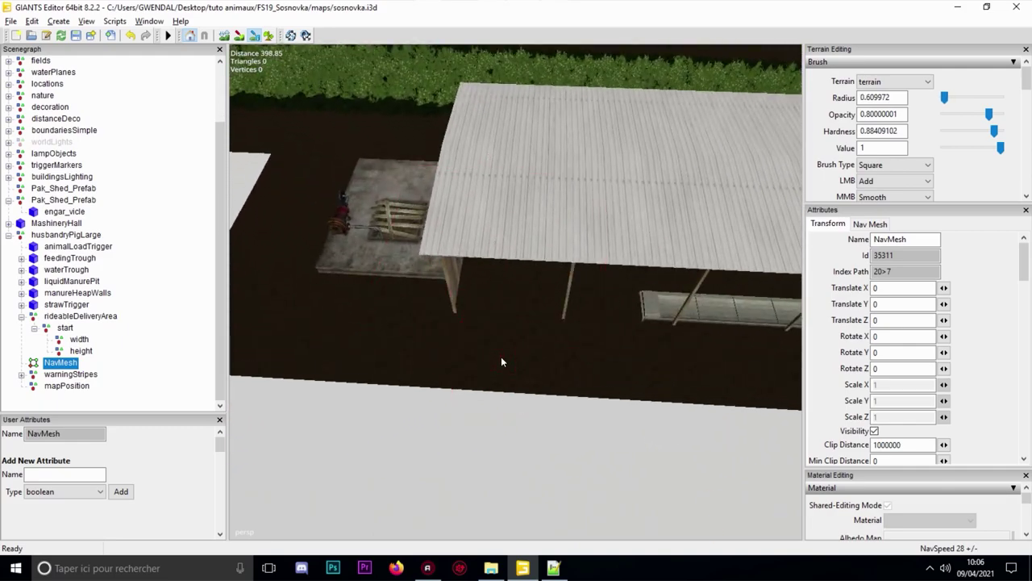
scroll(502, 363, up, 5)
shift+scroll(508, 303, up, 3)
click(520, 326)
key(ctrl+z)
click(490, 291)
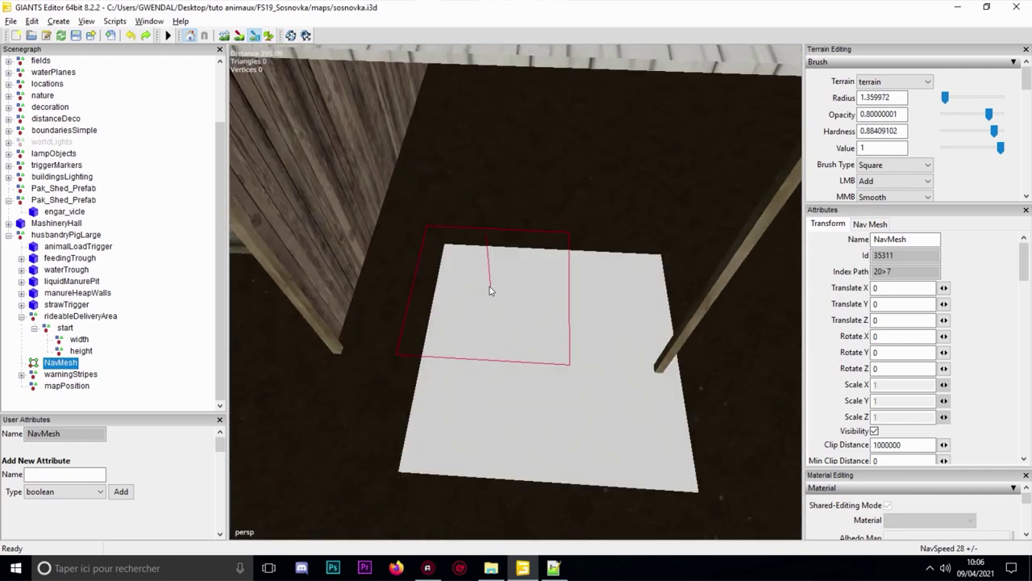
key(ctrl+z)
Paint a narrow infoLayer strip from the yard into the open shed beside its end wall, undoing the stray patch by the post
shift+scroll(469, 290, down, 1)
drag(469, 290, 502, 154)
scroll(501, 156, down, 4)
scroll(502, 157, down, 4)
shift+scroll(489, 186, down, 3)
drag(482, 337, 561, 261)
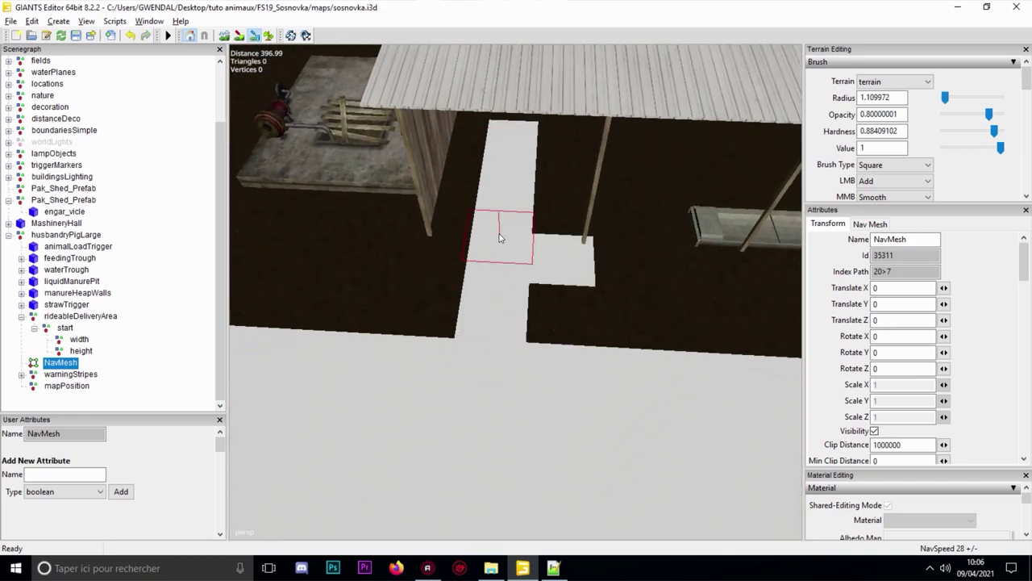
alt+drag(509, 240, 548, 272)
right_drag(548, 272, 510, 256)
click(648, 296)
key(ctrl+z)
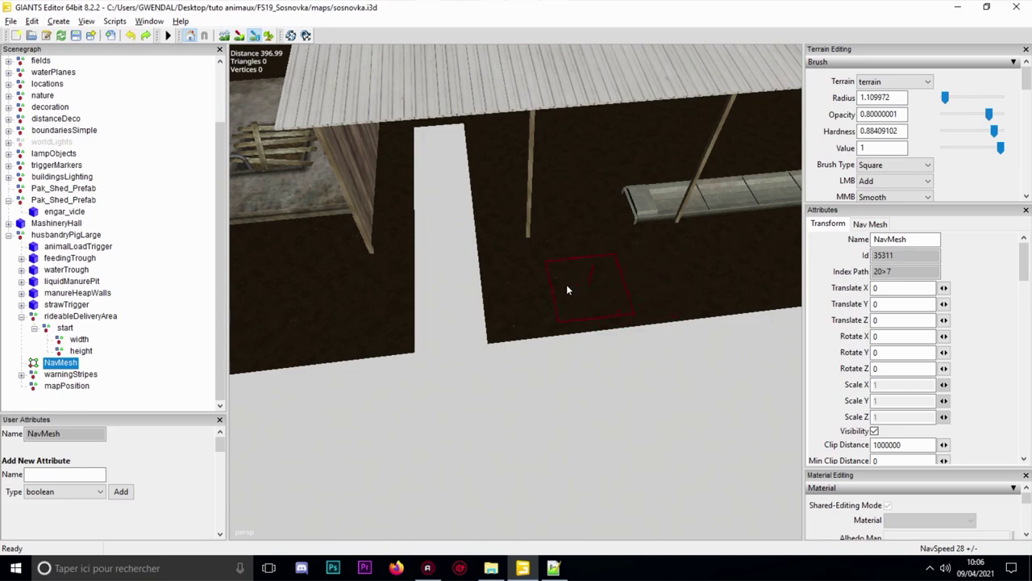
Paint infoLayer inside the open shed around its post with a brush radius of about 0.86, undoing the stroke toward the trough
scroll(449, 185, up, 4)
shift+scroll(456, 127, up, 4)
drag(538, 121, 477, 125)
mouse_move(477, 128)
right_down()
mouse_move(525, 369)
mouse_move(537, 350)
mouse_move(622, 357)
mouse_move(633, 244)
right_up()
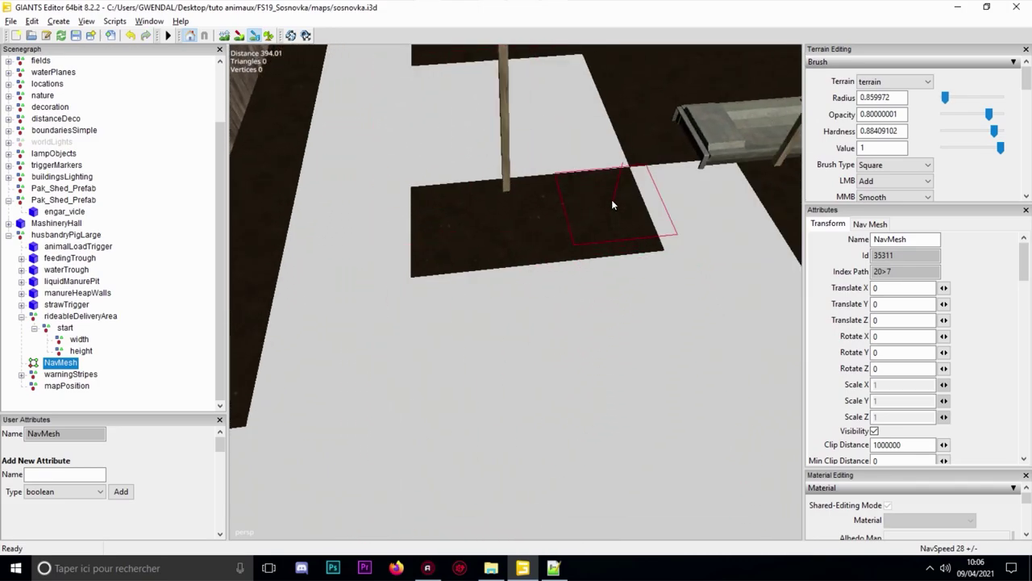
shift+scroll(628, 171, down, 5)
key(ctrl+z)
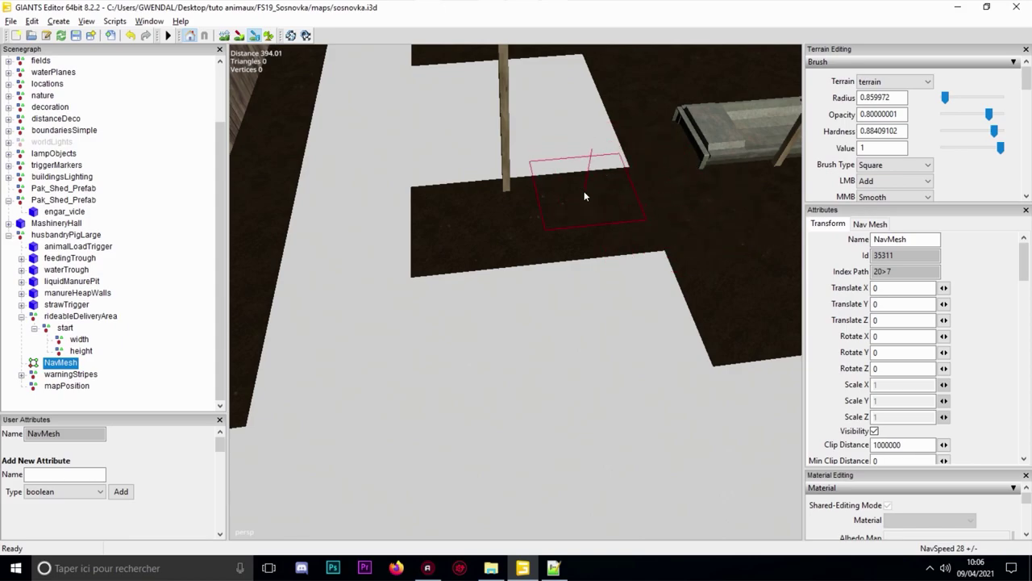
Paint infoLayer along the yard edge before the trough and along the shed's back wall, enlarging the brush radius to about 2.36
right_drag(581, 225, 627, 194)
shift+scroll(609, 214, up, 1)
shift+scroll(554, 341, up, 2)
right_drag(556, 355, 650, 338)
mouse_move(585, 408)
mouse_down()
mouse_move(565, 414)
mouse_move(740, 254)
mouse_up()
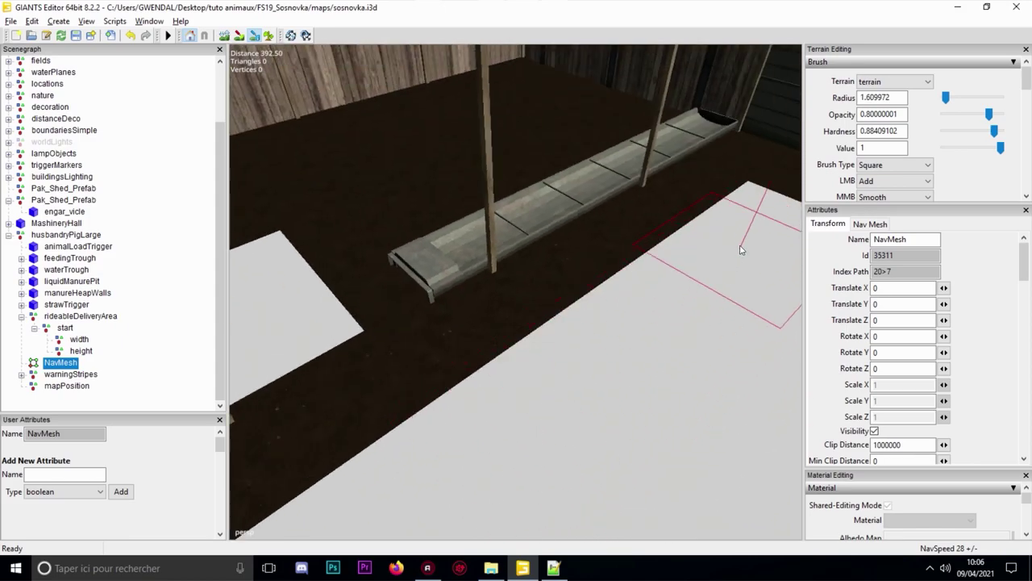
right_drag(733, 256, 518, 201)
shift+scroll(533, 190, up, 3)
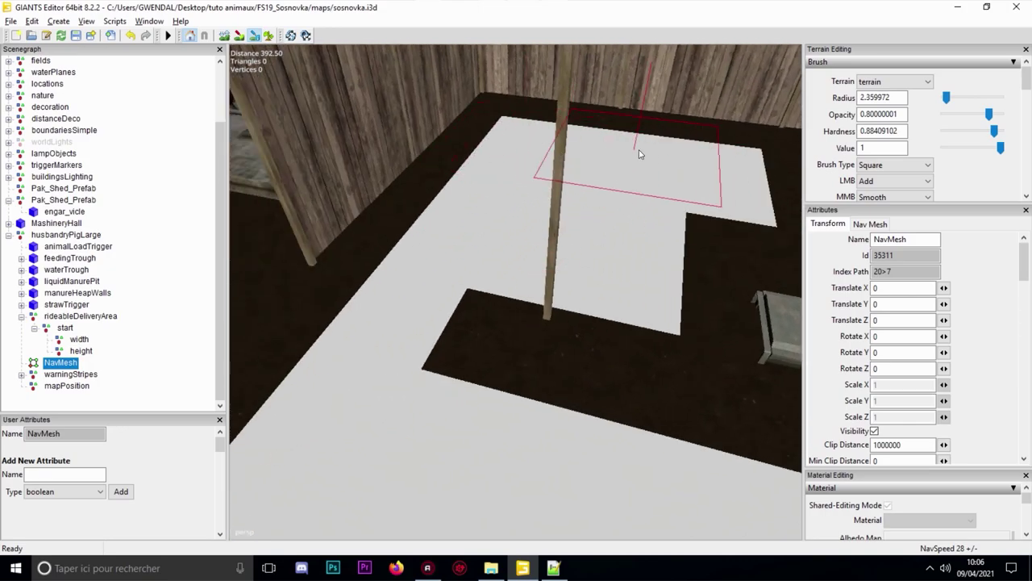
right_drag(634, 154, 727, 157)
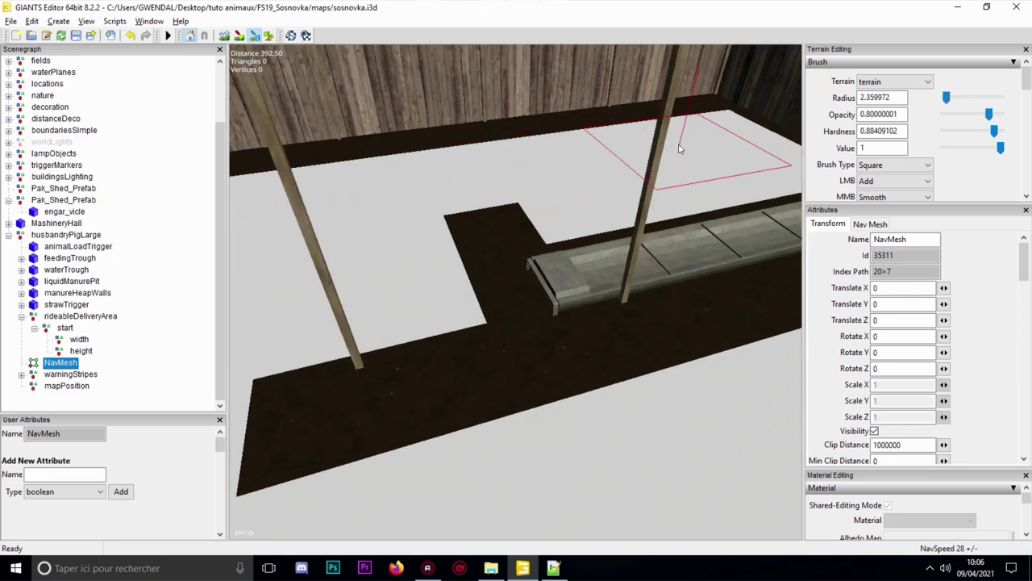
Try to paint infoLayer around the near end of the feeding trough with a smaller brush, and undo the strokes
alt+drag(679, 148, 692, 131)
mouse_move(511, 249)
mouse_down()
mouse_move(476, 240)
mouse_move(437, 283)
mouse_up()
shift+scroll(476, 303, down, 3)
drag(571, 324, 561, 342)
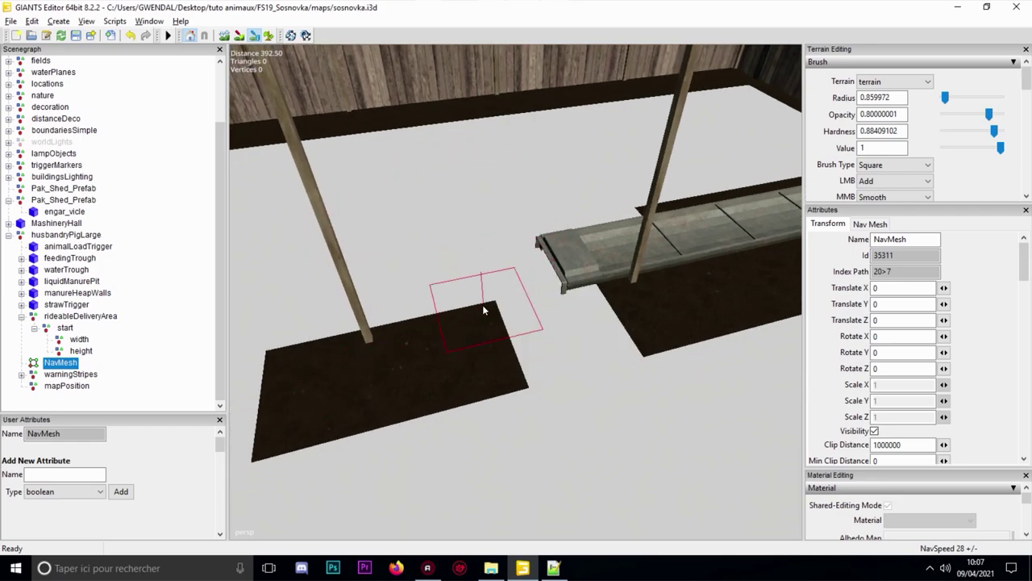
shift+scroll(596, 278, up, 3)
key(ctrl+z)
key(ctrl+z)
Paint infoLayer across the gap between the shed post and the trough end with a brush radius of about 0.86
mouse_move(525, 277)
alt+mouse_down()
mouse_move(513, 186)
mouse_move(502, 321)
alt+mouse_up()
shift+scroll(523, 329, down, 5)
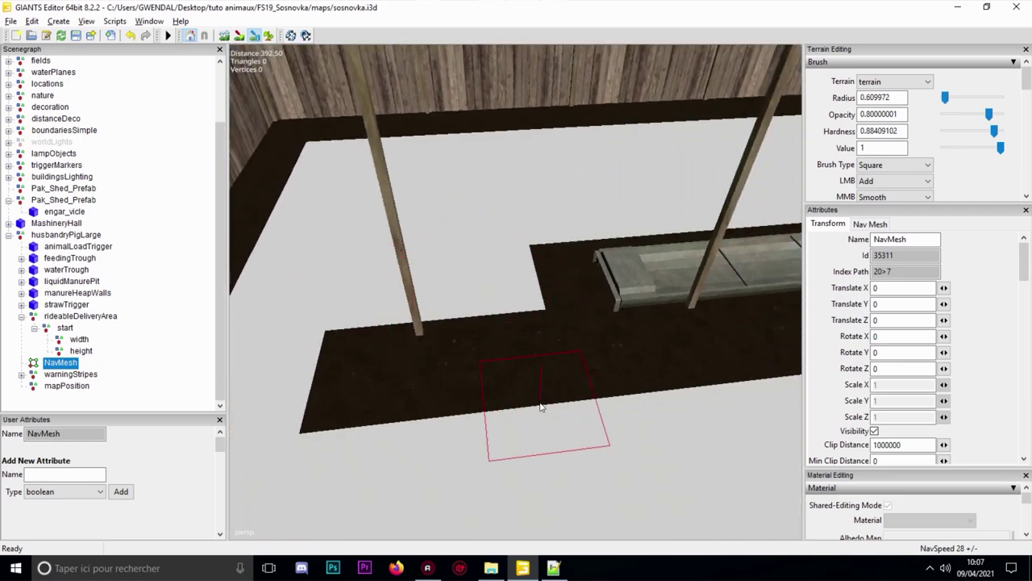
shift+scroll(549, 407, up, 1)
click(562, 363)
key(ctrl+z)
click(487, 366)
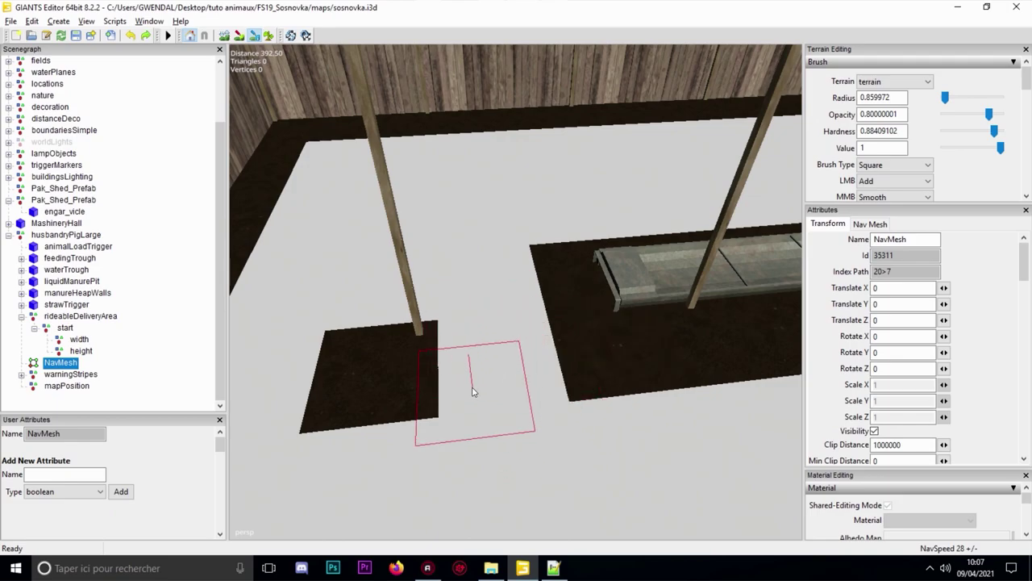
Try to paint an infoLayer patch at the end of the shed's side wall, and undo it
scroll(484, 390, down, 3)
alt+drag(484, 392, 505, 363)
mouse_move(503, 290)
alt+mouse_down()
mouse_move(535, 264)
mouse_move(509, 290)
alt+mouse_up()
scroll(483, 258, down, 3)
alt+middle_drag(460, 228, 466, 263)
alt+drag(465, 263, 534, 272)
alt+drag(405, 286, 370, 292)
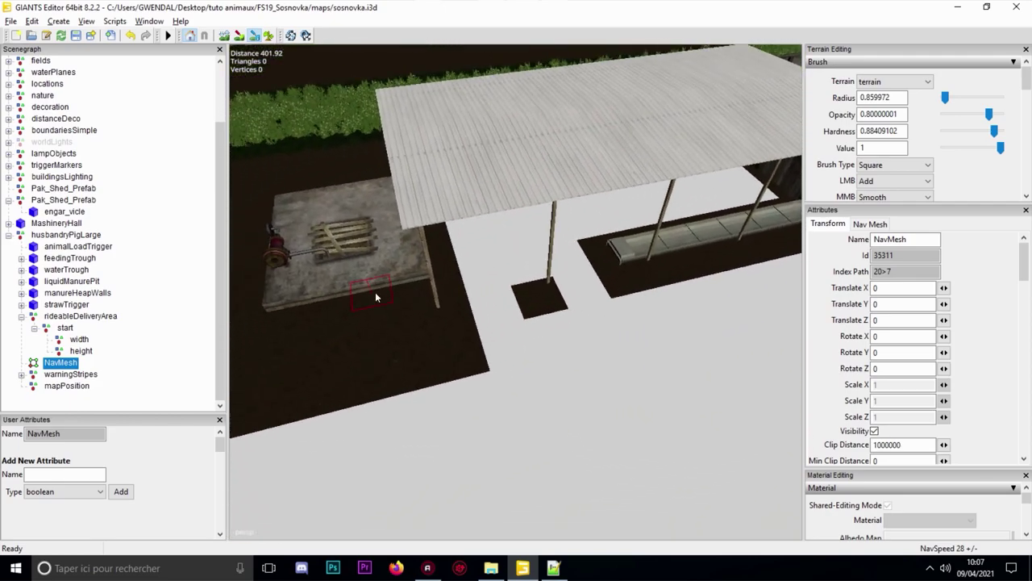
scroll(438, 286, up, 3)
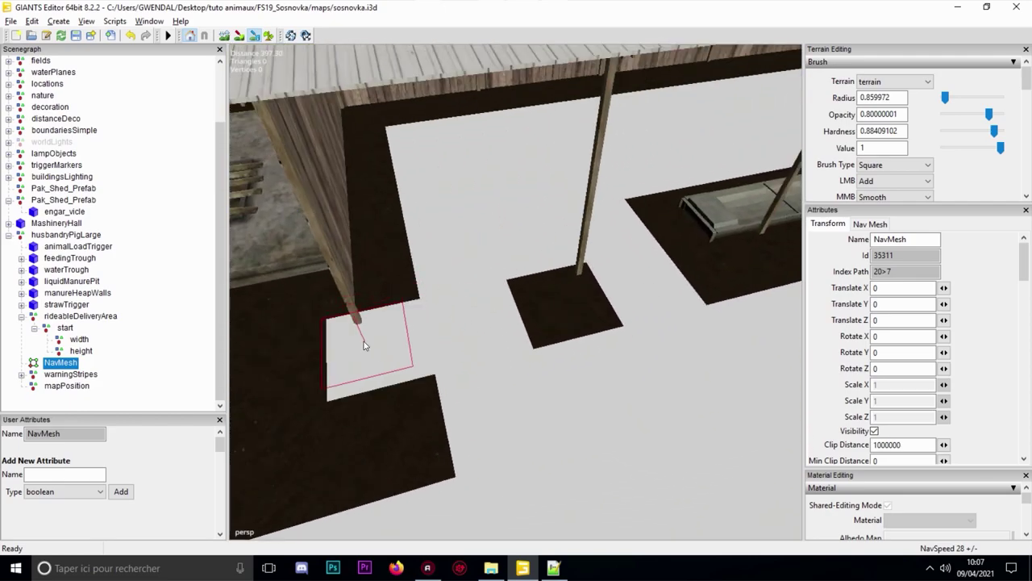
key(ctrl+z)
Paint an infoLayer strip from the yard into the second shed beside its side wall with a brush radius of about 1.11
mouse_move(388, 319)
alt+mouse_down()
mouse_move(567, 280)
mouse_move(571, 296)
mouse_move(544, 335)
mouse_move(477, 317)
mouse_move(512, 263)
mouse_move(541, 243)
mouse_move(547, 281)
alt+mouse_up()
scroll(610, 228, up, 3)
scroll(596, 238, down, 2)
scroll(582, 250, down, 1)
scroll(547, 281, up, 3)
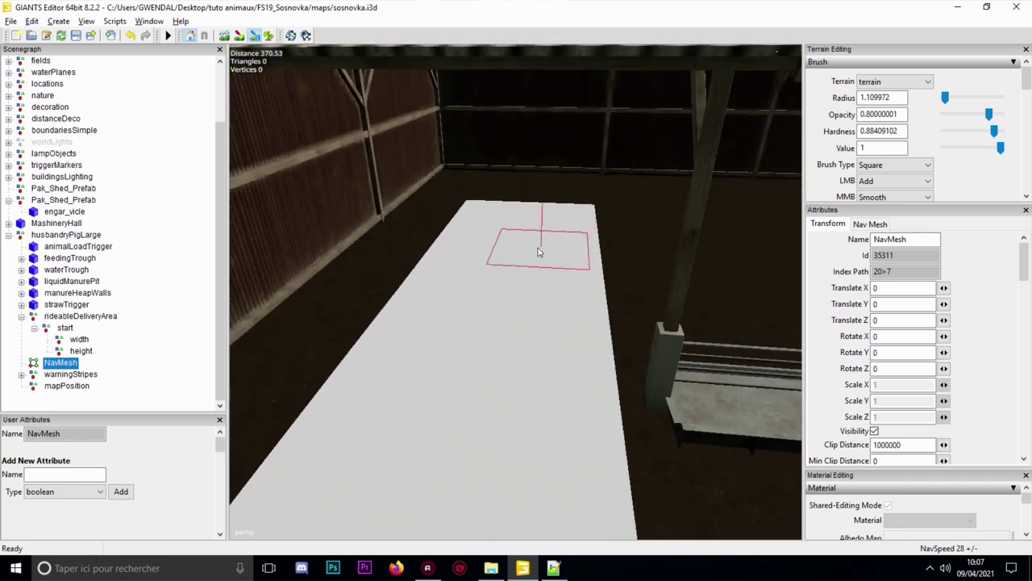
Extend infoLayer across the second shed's interior behind the trough, enlarging the brush radius to about 2.61
alt+drag(496, 246, 587, 254)
scroll(587, 254, down, 1)
scroll(587, 254, down, 1)
mouse_move(531, 225)
mouse_down()
mouse_move(495, 242)
mouse_move(386, 219)
mouse_move(435, 216)
mouse_move(379, 218)
mouse_move(449, 216)
mouse_move(371, 218)
mouse_move(592, 194)
mouse_move(526, 184)
mouse_move(629, 179)
mouse_move(614, 222)
mouse_move(595, 217)
mouse_up()
mouse_move(560, 208)
mouse_down()
mouse_move(454, 218)
mouse_move(595, 196)
mouse_up()
scroll(532, 213, down, 1)
scroll(531, 213, down, 2)
mouse_move(484, 247)
mouse_down()
mouse_move(448, 251)
mouse_move(607, 241)
mouse_move(457, 295)
mouse_up()
Examine the painted infoLayer coverage across the whole yard and around both sheds
scroll(575, 254, down, 1)
scroll(574, 254, down, 3)
alt+middle_drag(457, 295, 537, 255)
scroll(491, 293, down, 3)
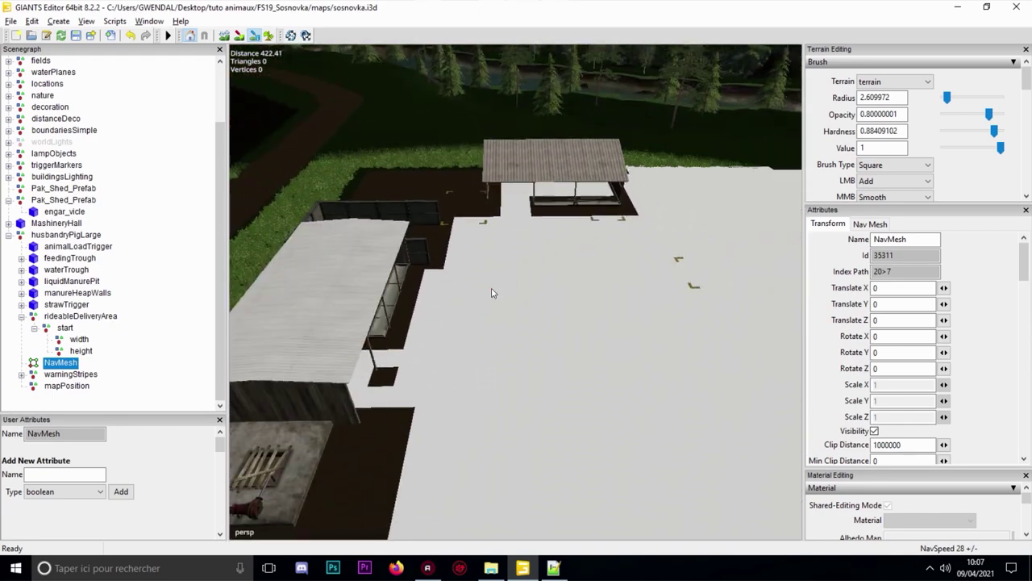
scroll(475, 309, down, 2)
scroll(487, 342, down, 3)
alt+drag(486, 341, 594, 302)
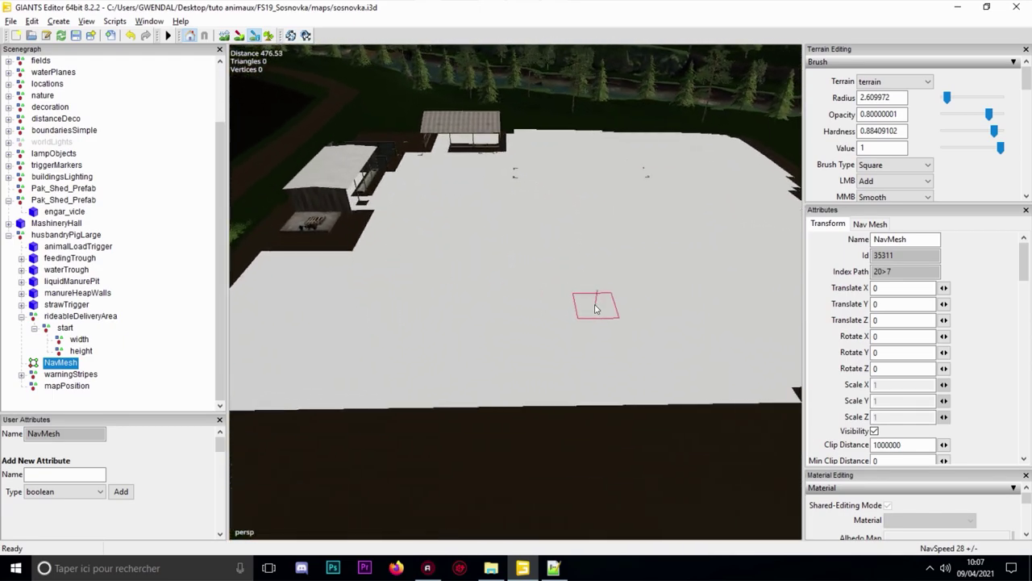
alt+middle_drag(594, 302, 423, 330)
ctrl+scroll(658, 261, up, 1)
mouse_move(671, 229)
mouse_down()
mouse_move(670, 209)
mouse_move(696, 261)
mouse_up()
alt+middle_drag(635, 256, 690, 326)
scroll(693, 319, up, 2)
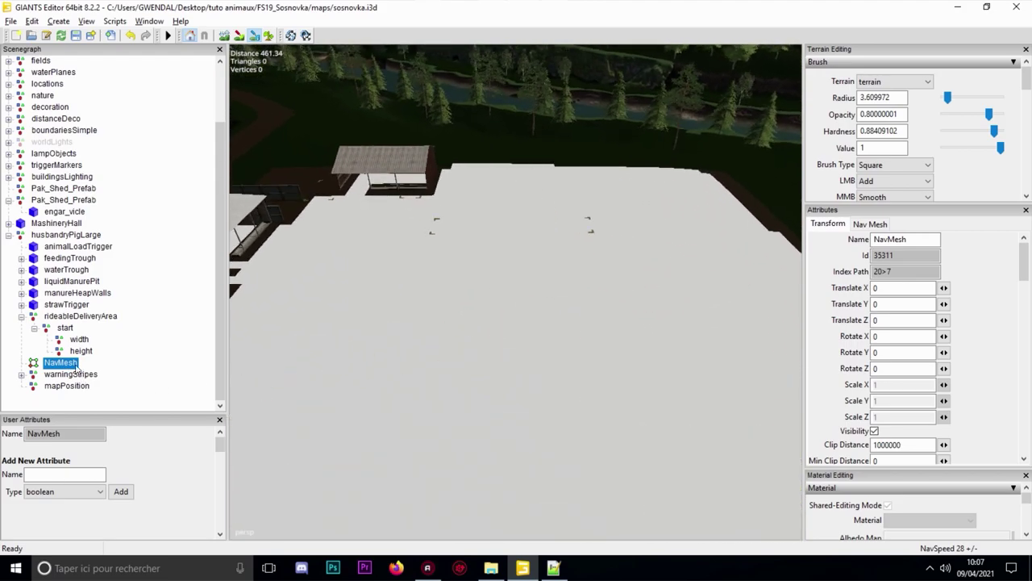
scroll(451, 335, down, 2)
alt+middle_drag(417, 301, 505, 366)
scroll(586, 260, up, 4)
alt+drag(587, 261, 416, 412)
mouse_move(415, 412)
right_down()
mouse_move(386, 426)
mouse_move(460, 456)
mouse_move(647, 422)
mouse_move(449, 407)
mouse_move(430, 374)
right_up()
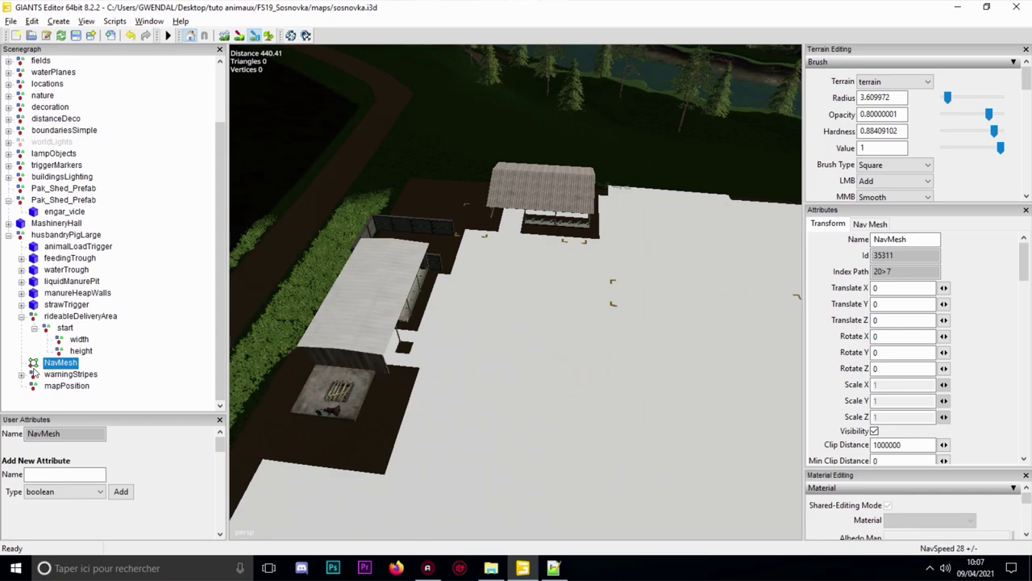
Recreate the selected NavMesh with culling enabled on infoLayer channel 1
click(29, 23)
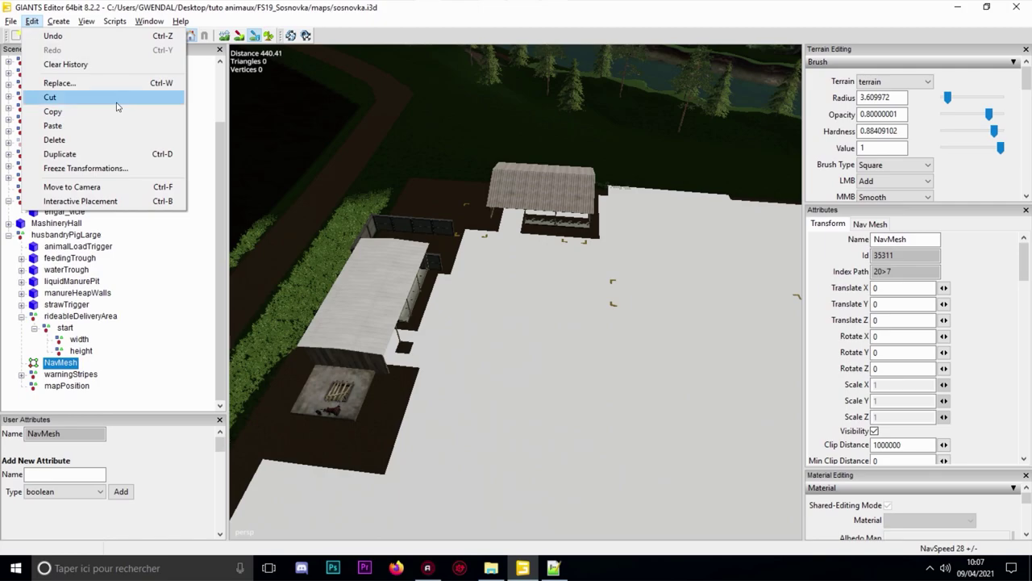
mouse_move(53, 22)
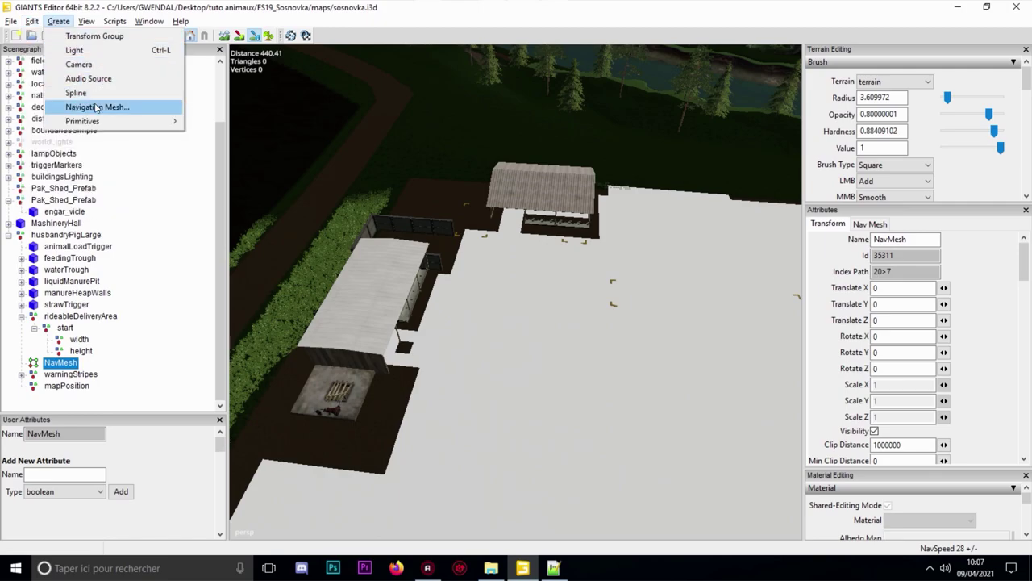
click(96, 107)
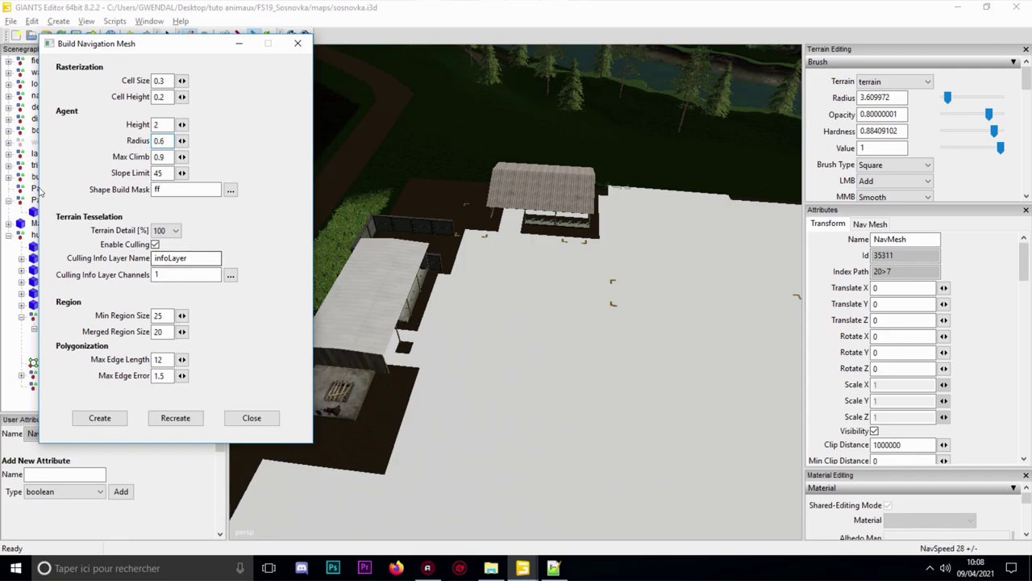
click(29, 242)
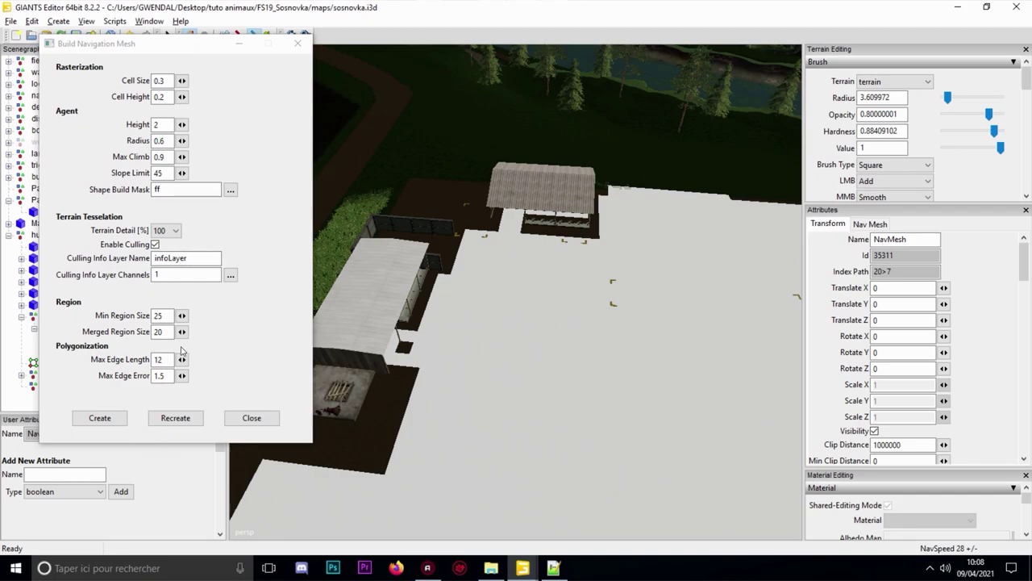
drag(136, 42, 283, 42)
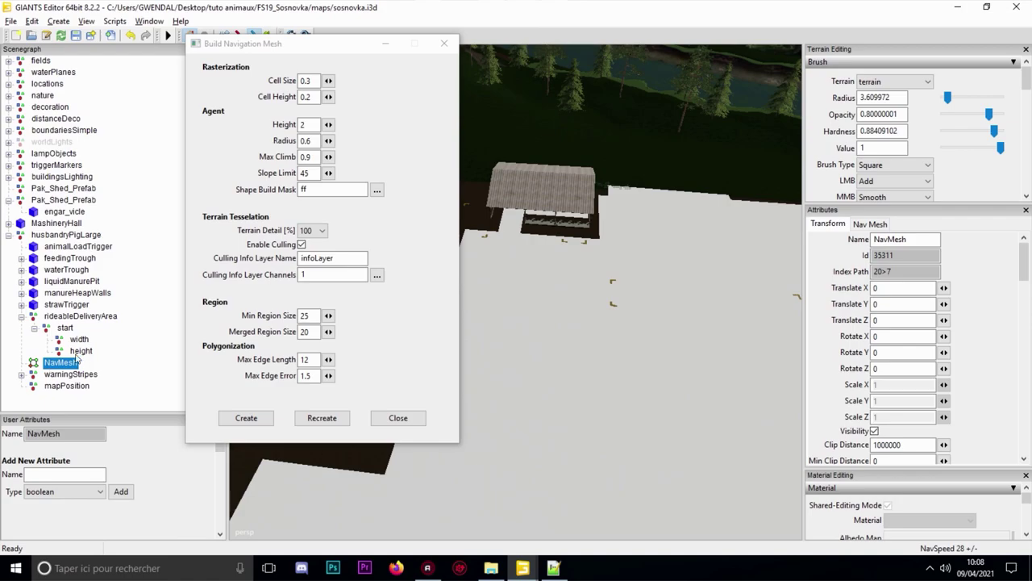
click(322, 418)
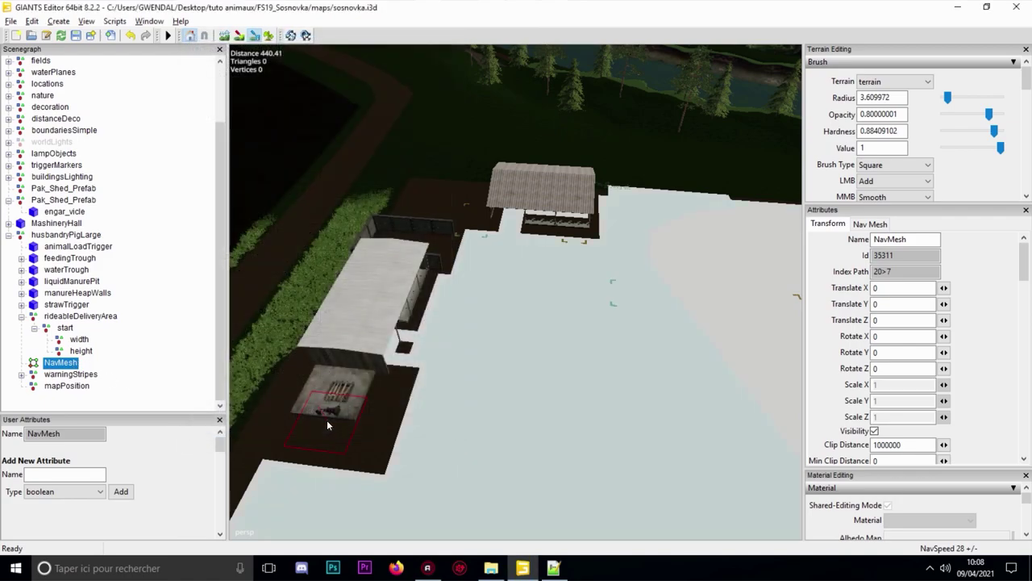
Inspect how the rebuilt NavMesh covers the painted yard and the shed entrances
mouse_move(451, 329)
alt+mouse_down()
mouse_move(544, 330)
mouse_move(356, 401)
mouse_move(438, 337)
alt+mouse_up()
scroll(357, 401, down, 4)
scroll(488, 263, up, 3)
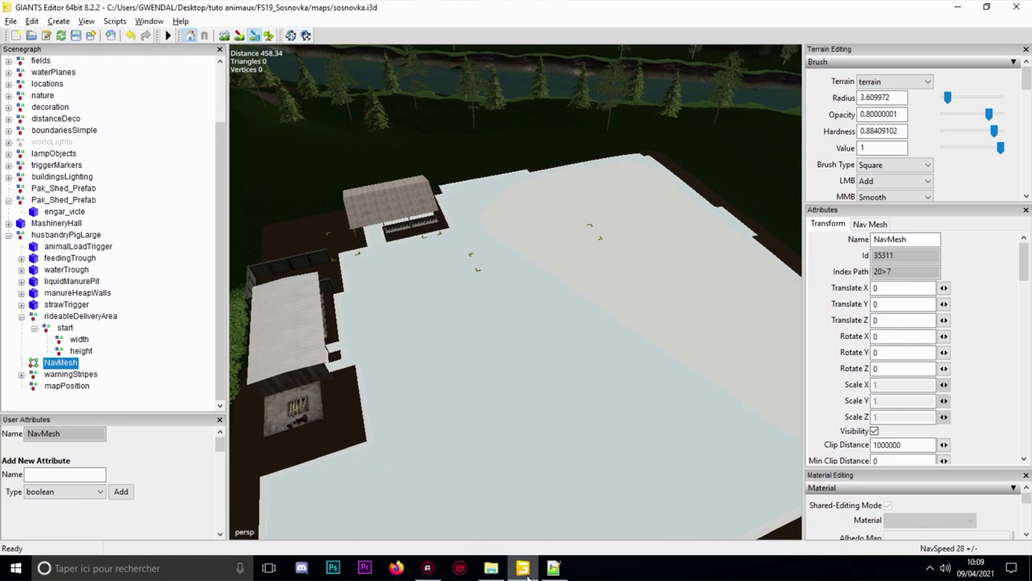
mouse_move(528, 575)
scroll(499, 257, down, 3)
alt+drag(499, 258, 485, 236)
scroll(486, 236, up, 2)
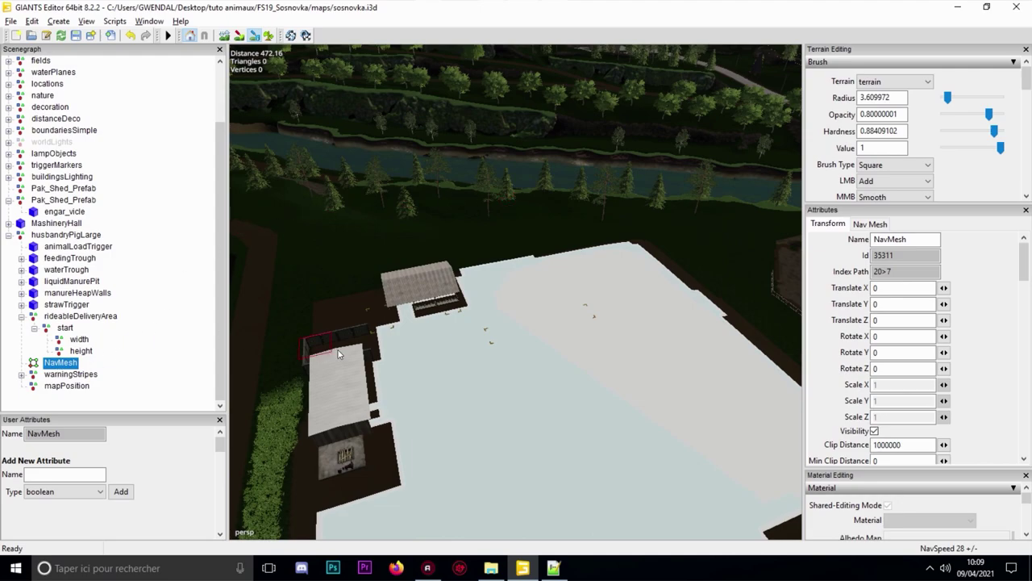
alt+drag(536, 419, 525, 435)
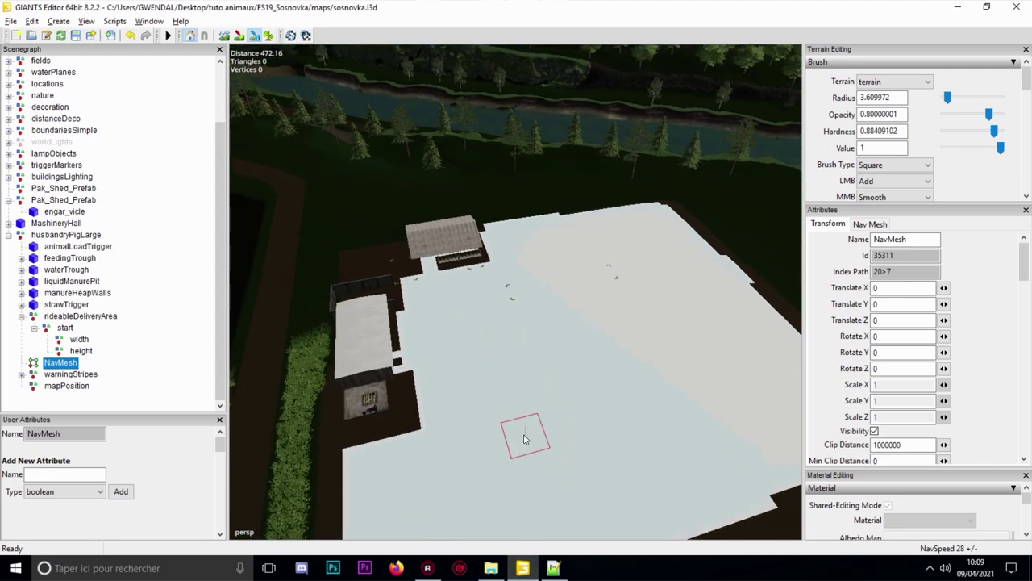
scroll(519, 298, up, 3)
scroll(519, 297, up, 1)
mouse_move(266, 347)
right_down()
mouse_move(438, 293)
mouse_move(200, 202)
mouse_move(406, 458)
right_up()
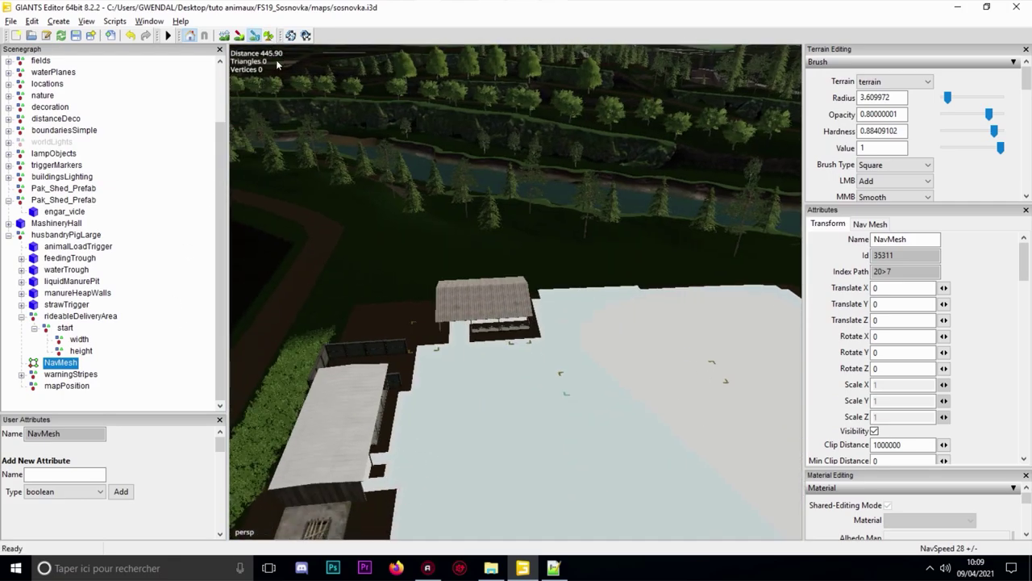
Leave infoLayer painting and examine the NavMesh polygons over the bare yard
click(254, 37)
alt+drag(419, 201, 456, 270)
scroll(470, 318, down, 5)
alt+middle_drag(678, 250, 615, 180)
right_drag(615, 181, 566, 309)
key(s)
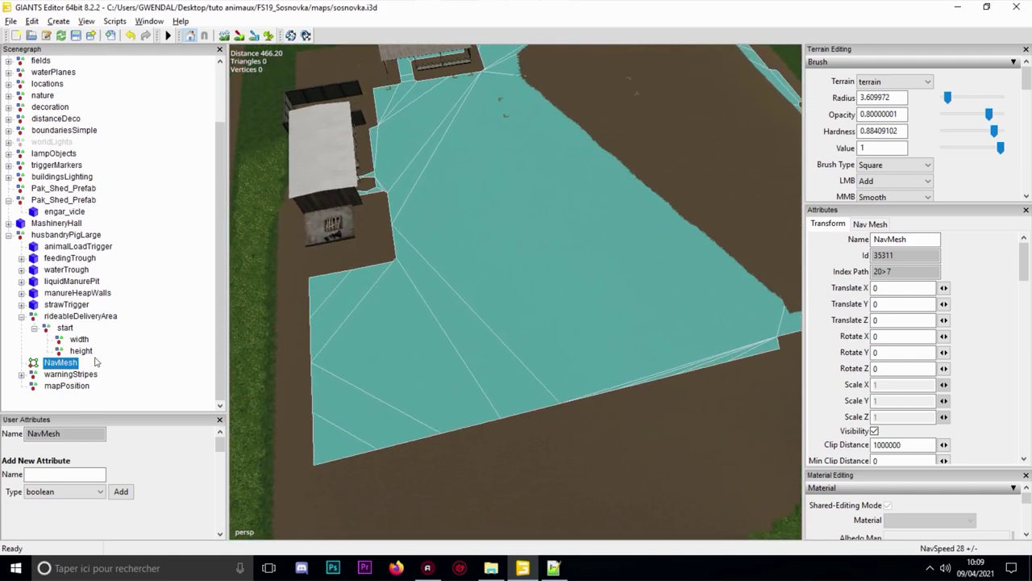
right_drag(503, 138, 630, 307)
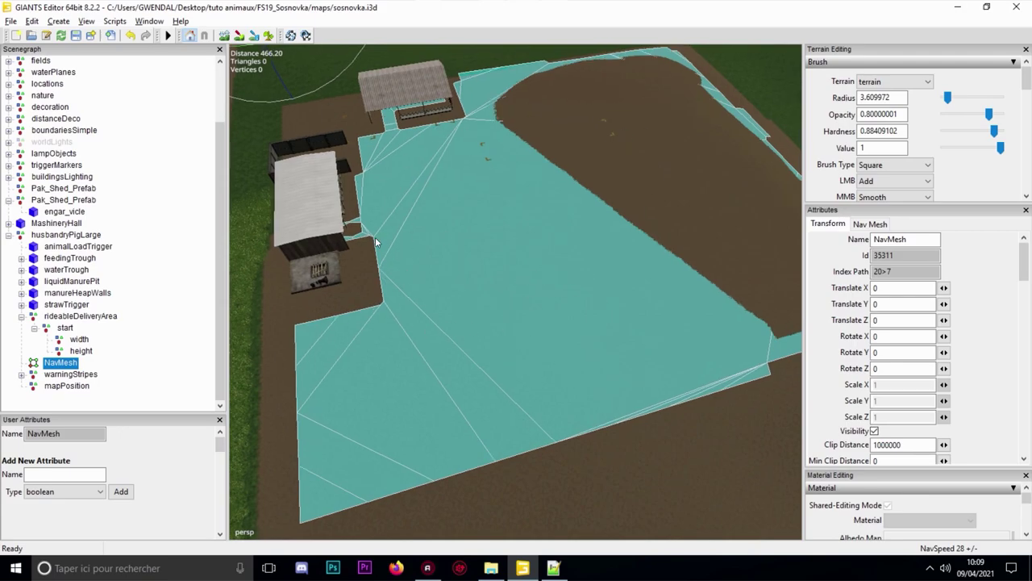
click(11, 21)
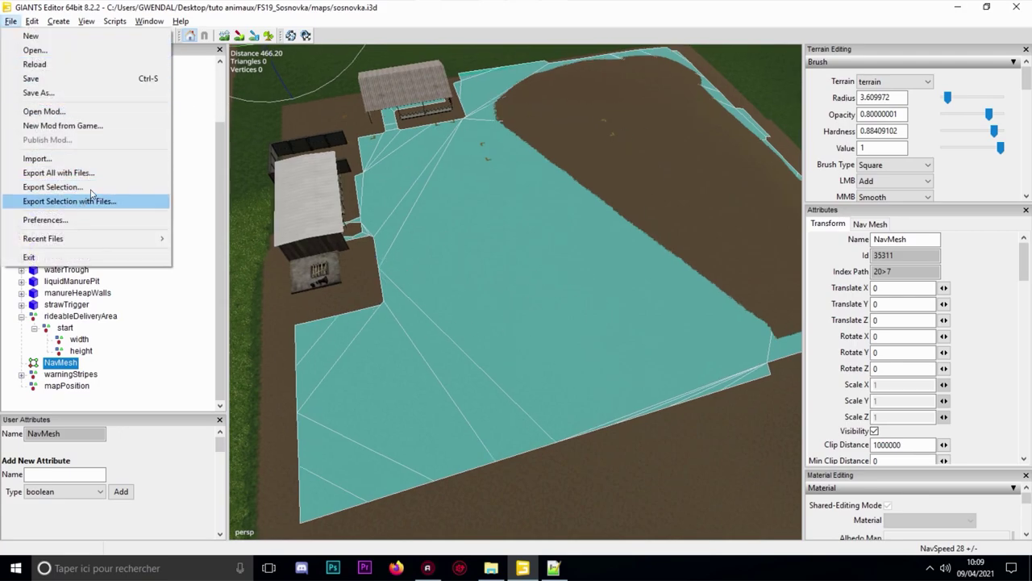
click(323, 67)
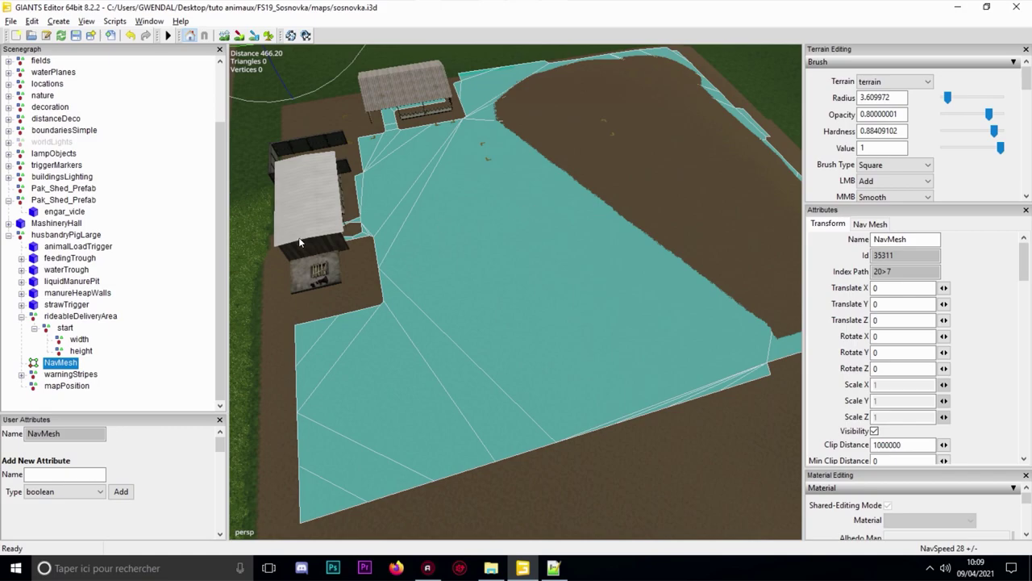
right_drag(520, 221, 496, 202)
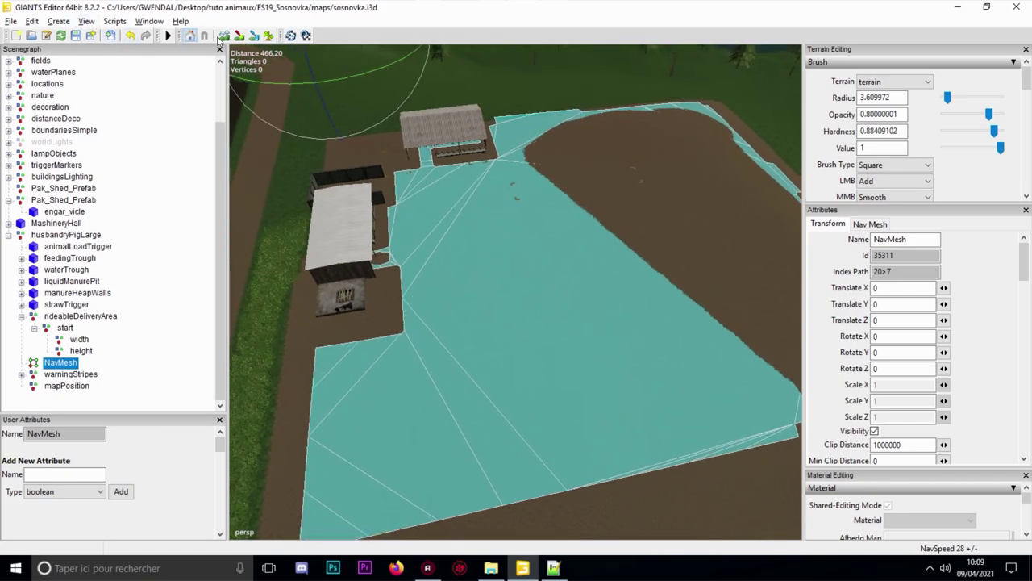
Return to infoLayer painting and erase the painted area over the yard, enlarging the brush radius to about 13.86
scroll(430, 153, down, 3)
ctrl+scroll(467, 285, up, 18)
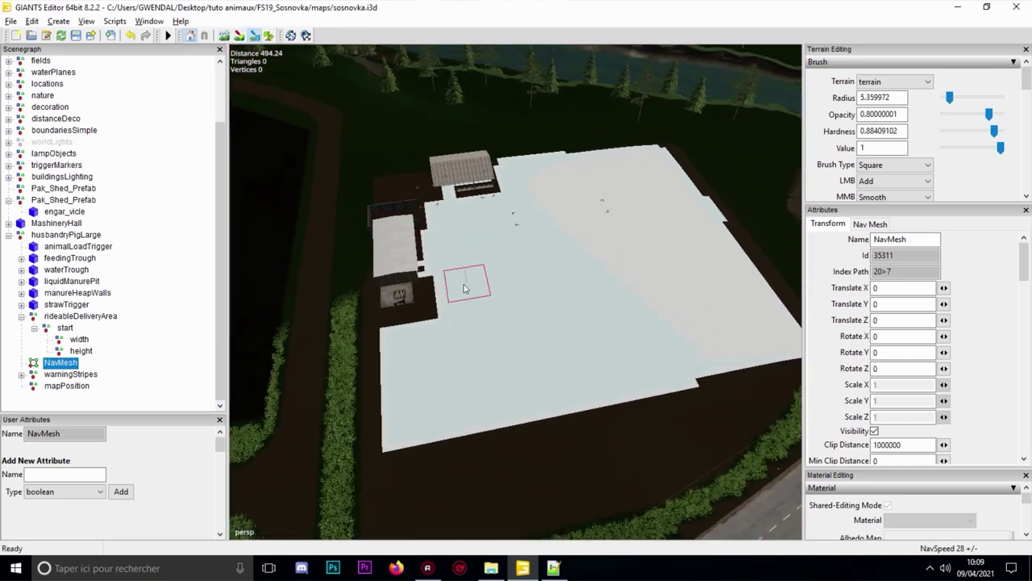
right_drag(411, 330, 517, 405)
mouse_move(516, 404)
mouse_down()
mouse_move(730, 363)
mouse_move(753, 322)
mouse_move(701, 211)
mouse_move(653, 171)
mouse_move(532, 174)
mouse_move(456, 226)
mouse_move(514, 216)
mouse_move(550, 335)
mouse_up()
mouse_move(552, 336)
right_down()
mouse_move(668, 250)
mouse_move(582, 207)
right_up()
scroll(545, 262, up, 3)
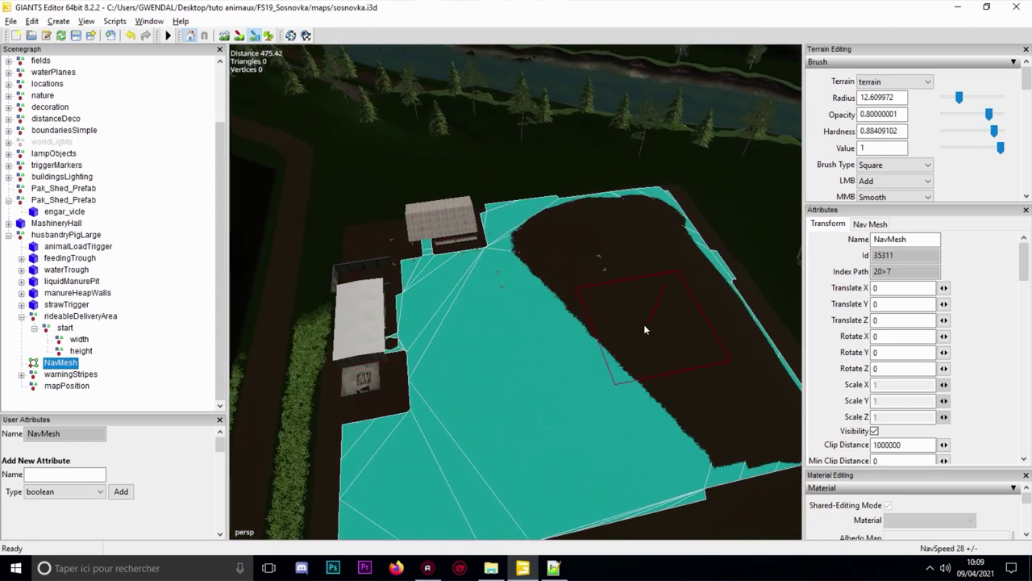
alt+drag(575, 344, 540, 367)
scroll(539, 368, up, 1)
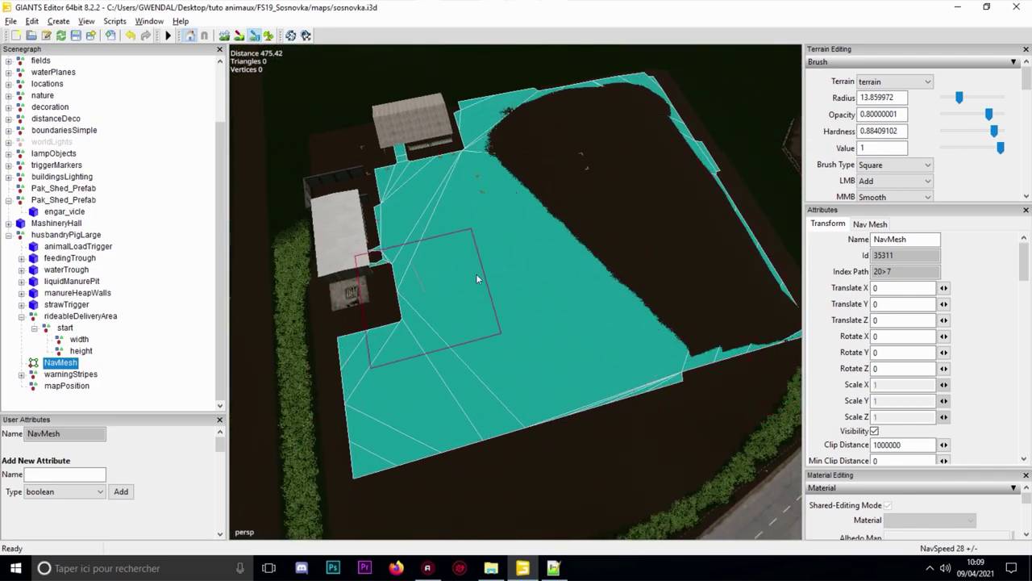
Exit infoLayer painting and check the NavMesh around the two sheds and the yard
click(255, 37)
mouse_move(355, 234)
alt+mouse_down()
mouse_move(358, 137)
mouse_move(423, 264)
alt+mouse_up()
scroll(500, 219, up, 3)
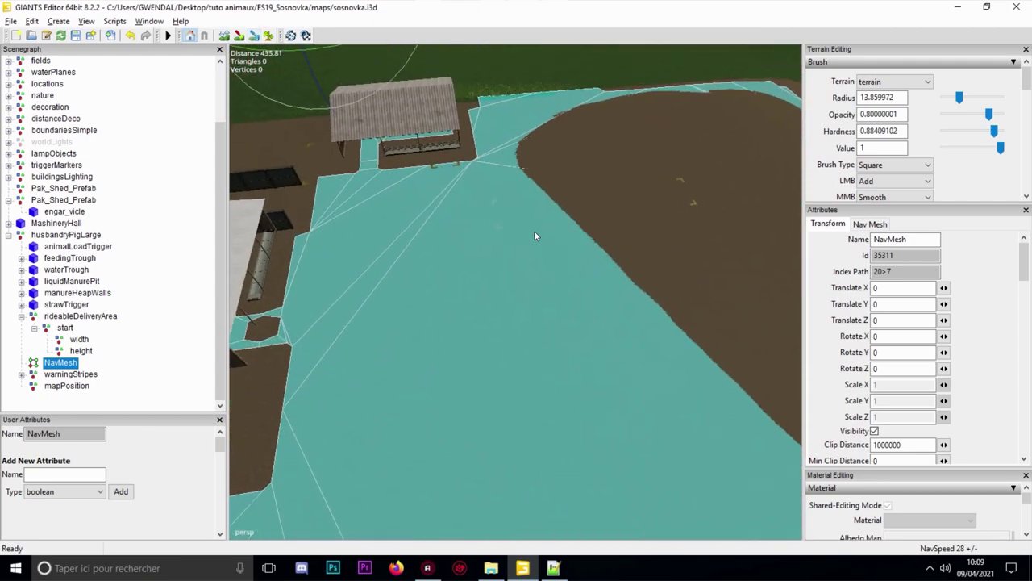
scroll(506, 247, down, 4)
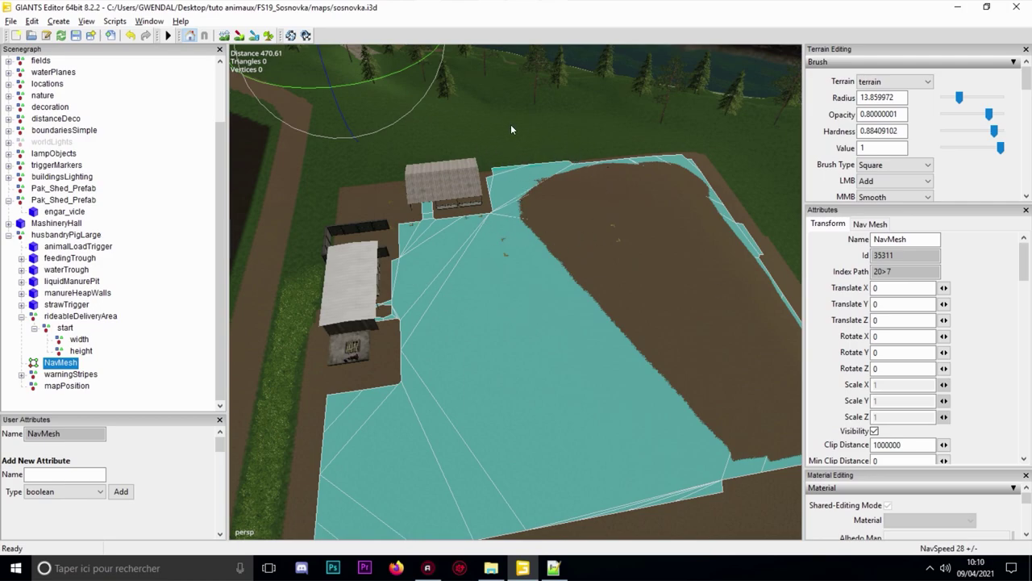
Select the husbandryPigLarge group with all its children and start exporting only that selection
scroll(526, 222, up, 3)
alt+drag(604, 150, 433, 143)
scroll(589, 117, up, 2)
scroll(432, 143, up, 2)
right_drag(431, 142, 509, 259)
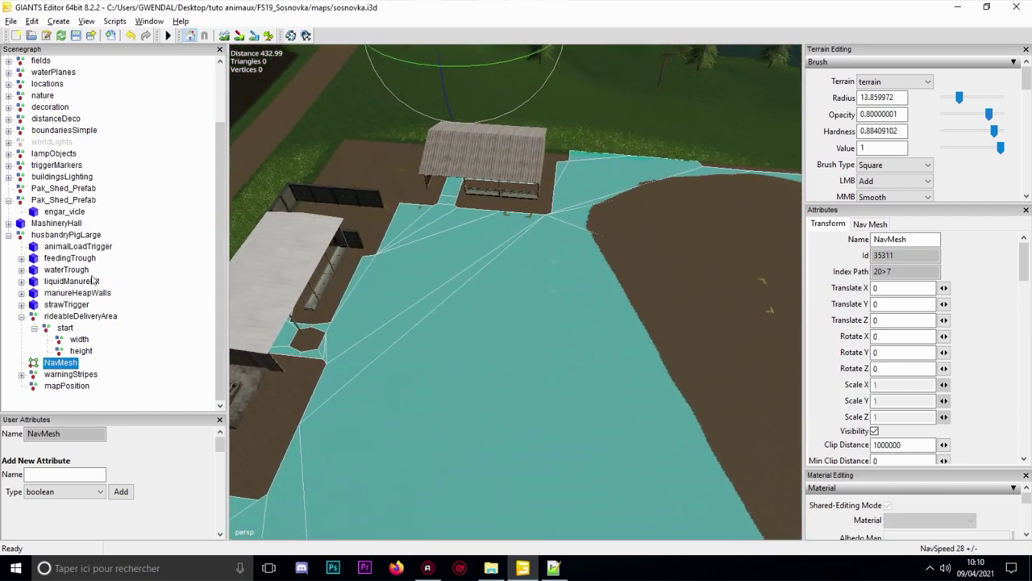
click(64, 234)
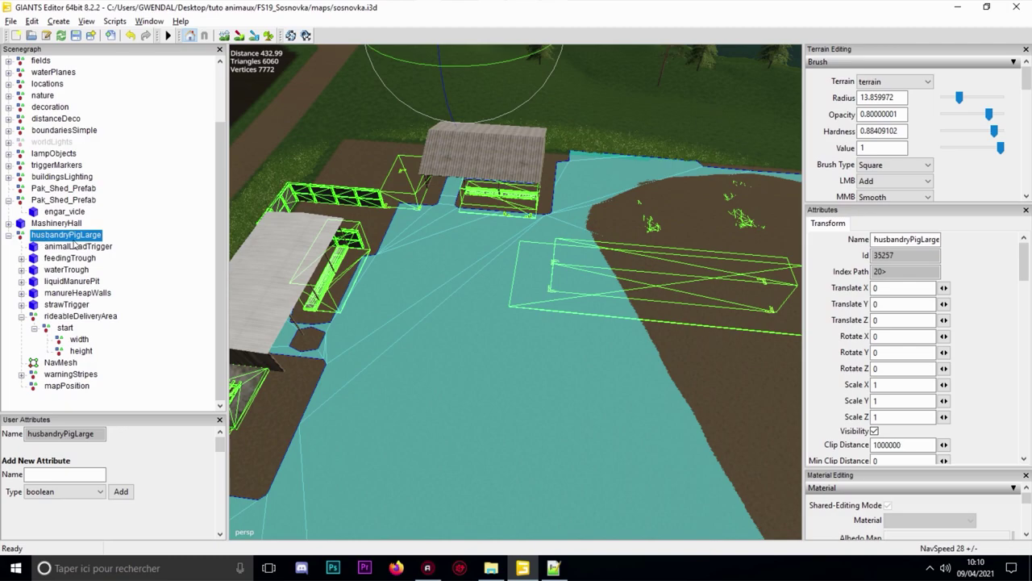
click(11, 21)
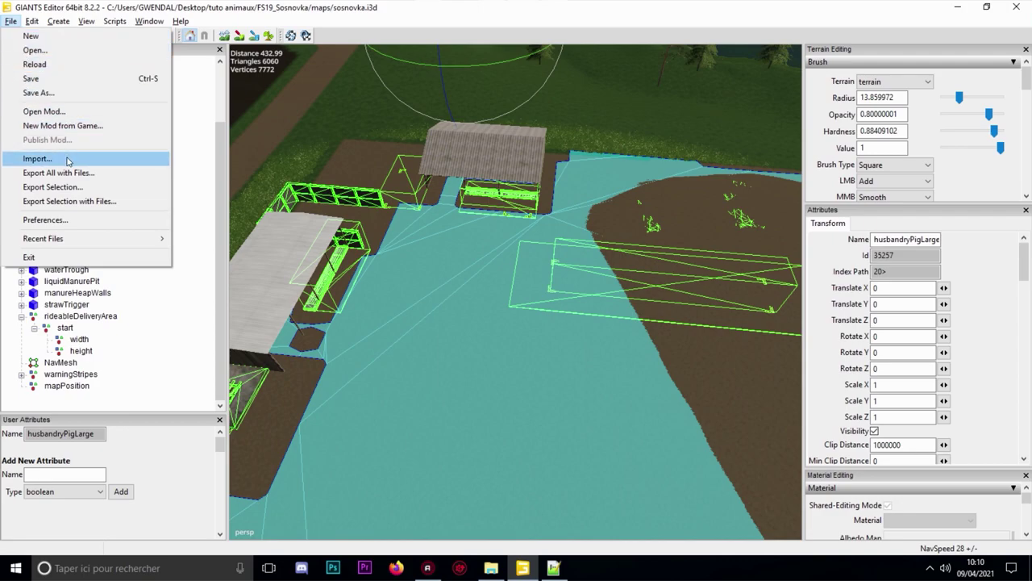
click(52, 187)
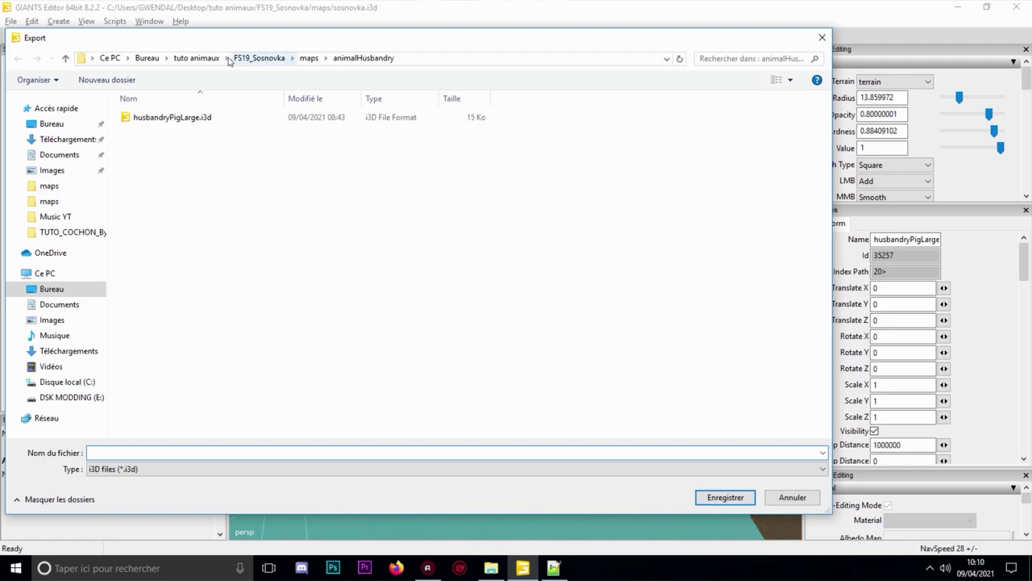
Save the export in FS19_Sosnovka/maps/animalHusbandry, overwriting the existing husbandryPigLarge.i3d
click(196, 58)
click(193, 117)
double_click(193, 117)
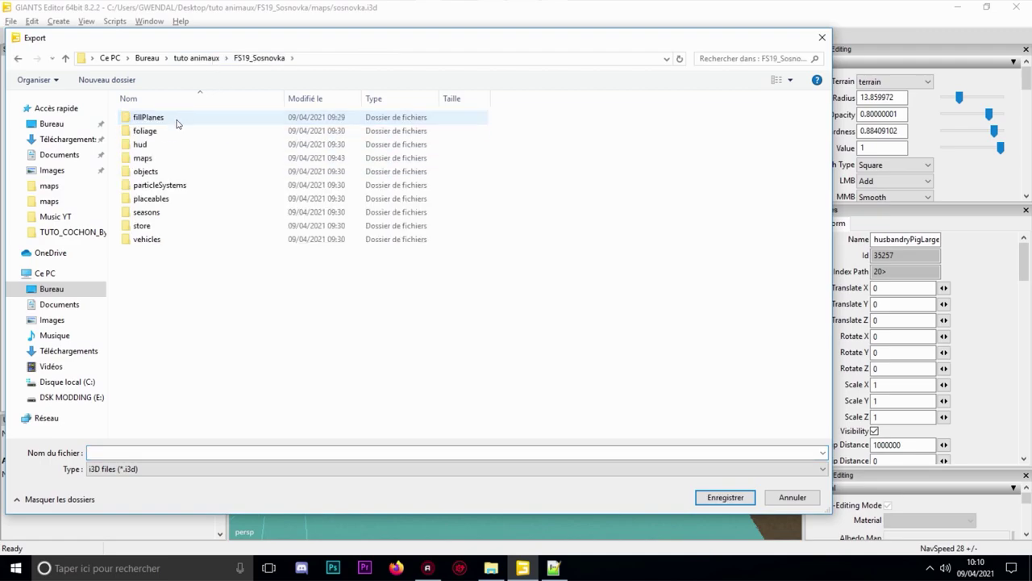
double_click(161, 158)
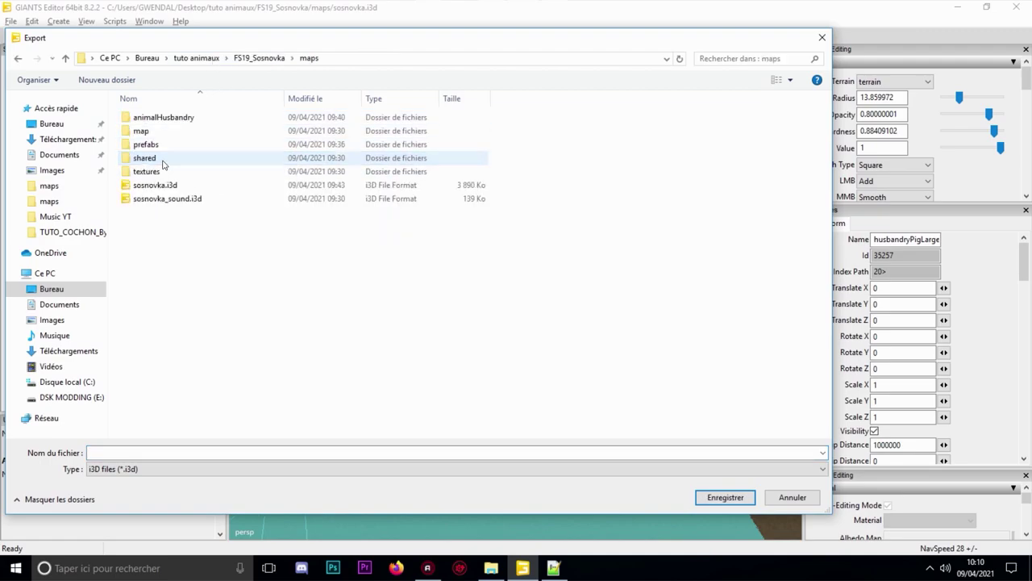
double_click(193, 117)
click(202, 118)
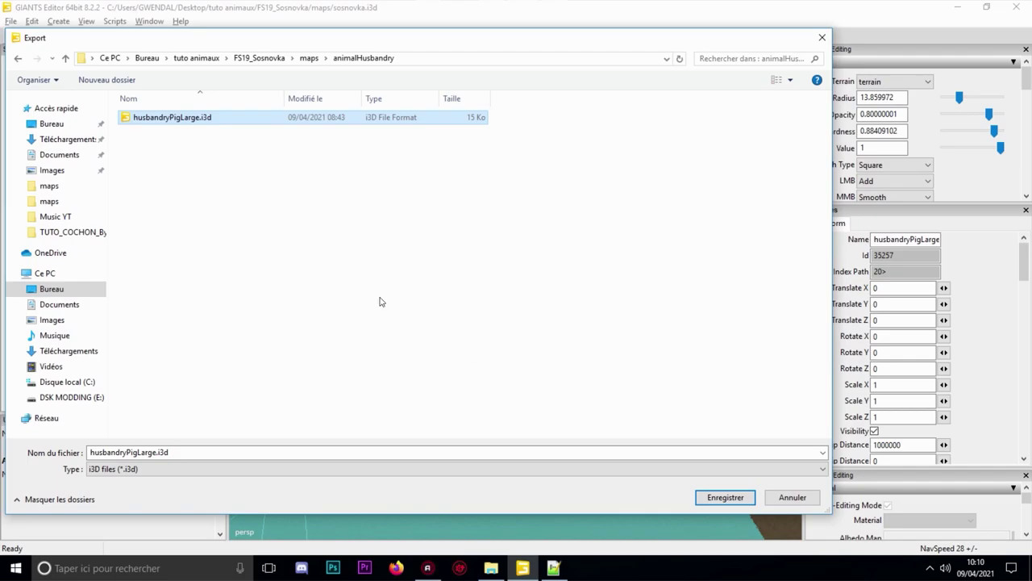
click(725, 497)
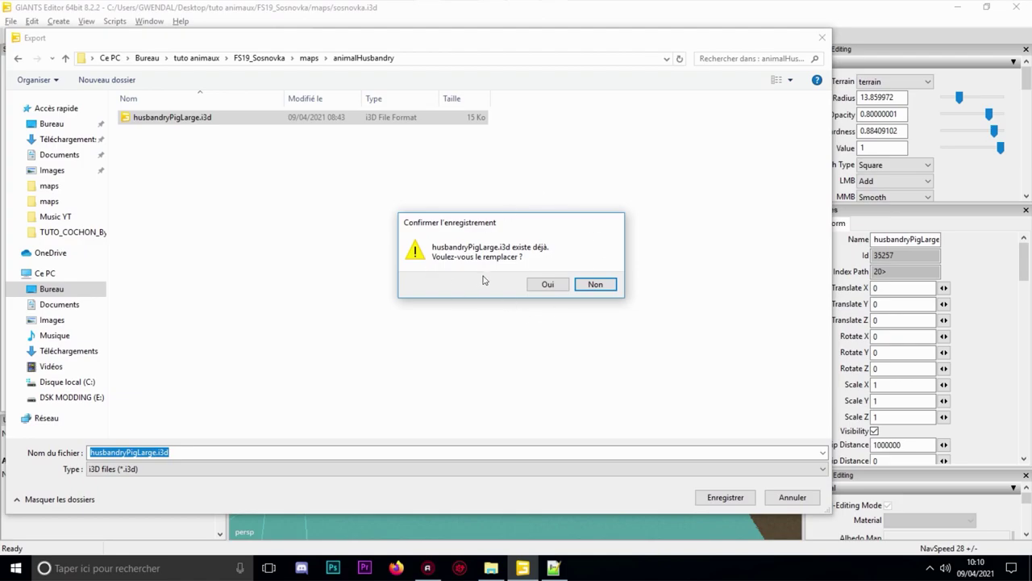
click(547, 285)
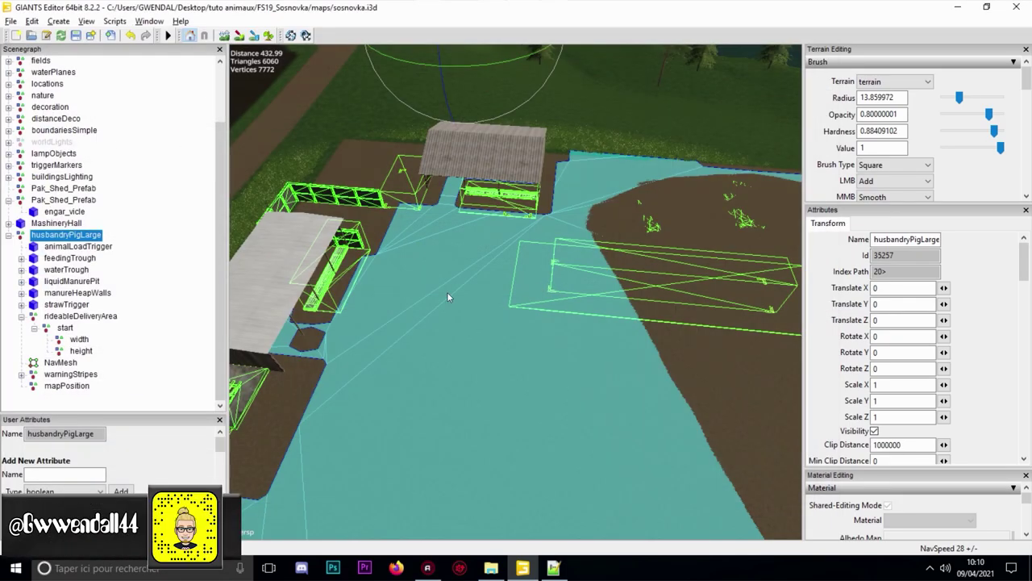
Delete the husbandryPigLarge group from the map and close the editor, saving the changes to sosnovka.i3d
key(Delete)
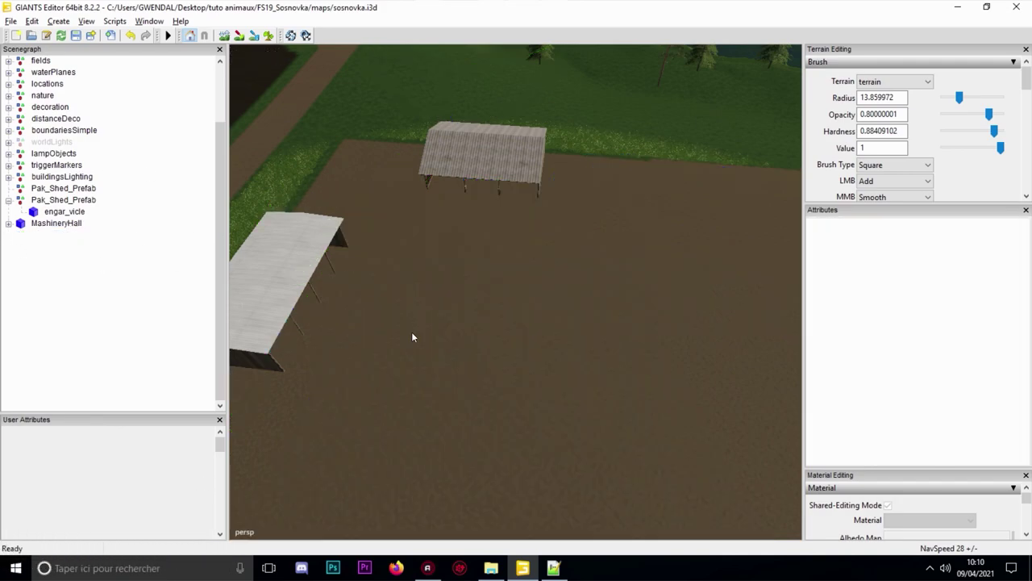
click(1016, 7)
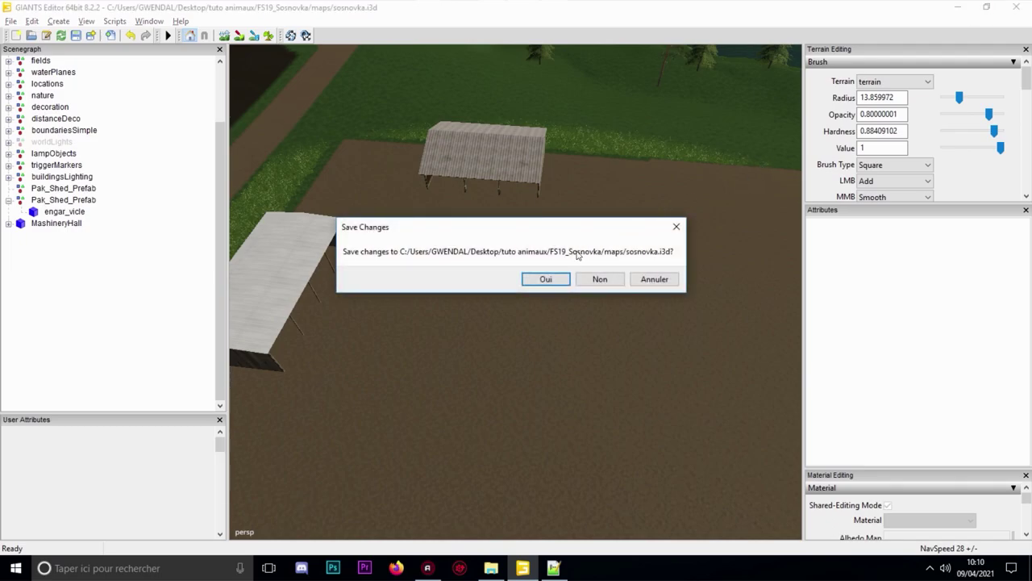
click(546, 279)
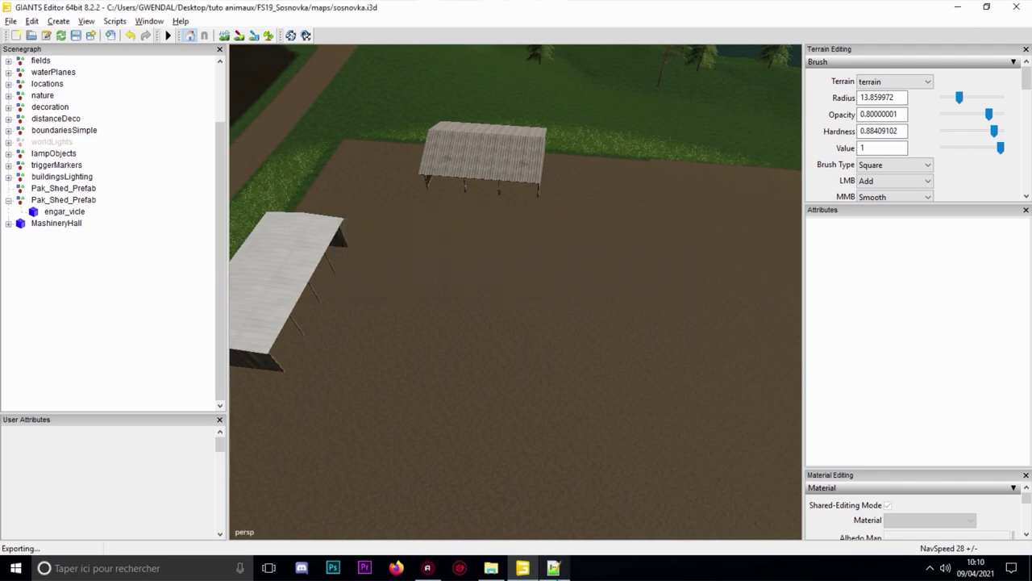
Switch to Notepad++, review the node indexes of the modules in husbandryPig.xml and close that file
click(553, 568)
scroll(483, 293, down, 6)
scroll(483, 292, up, 11)
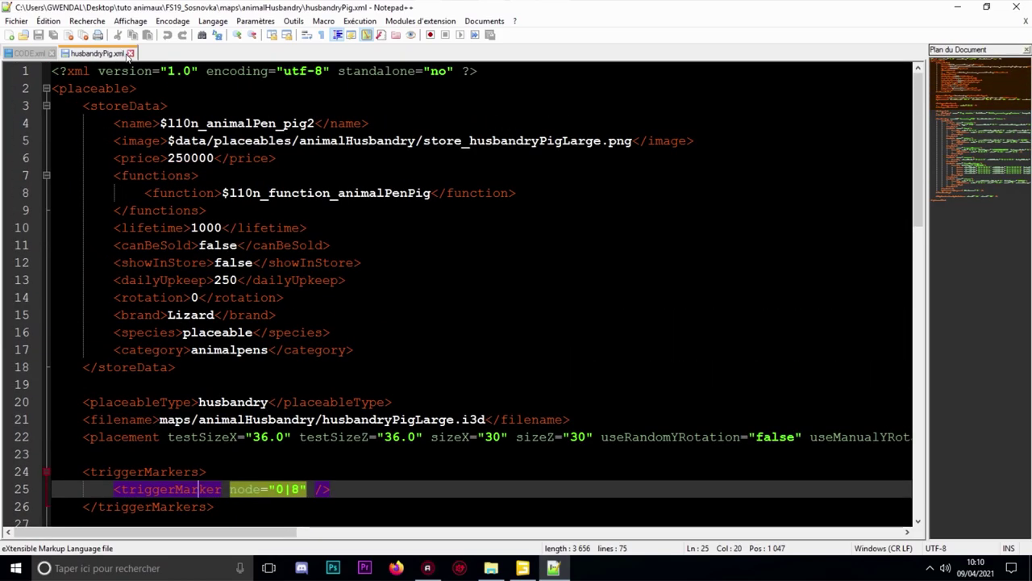
scroll(482, 293, down, 16)
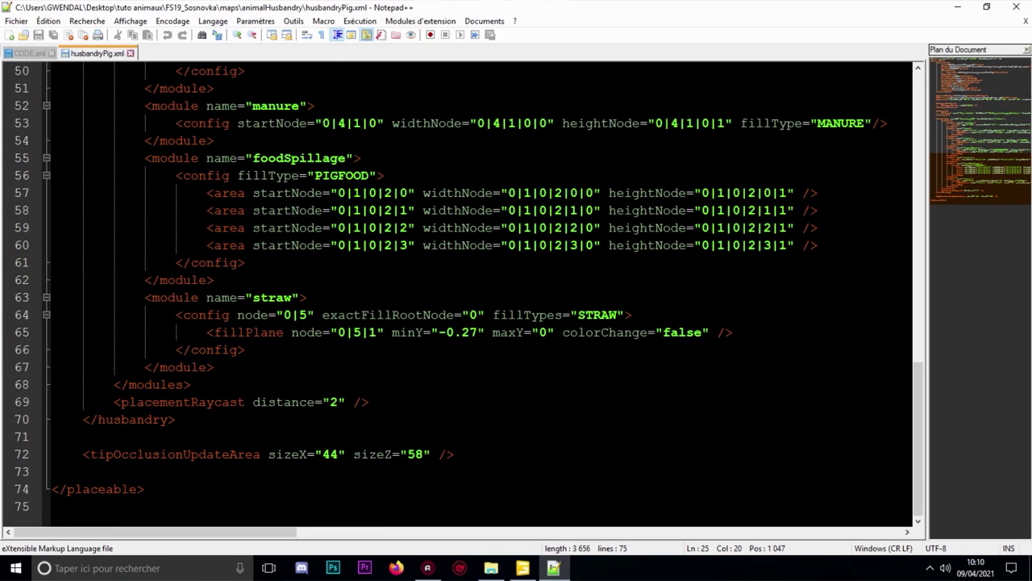
scroll(482, 293, up, 12)
scroll(483, 293, down, 4)
drag(339, 385, 352, 385)
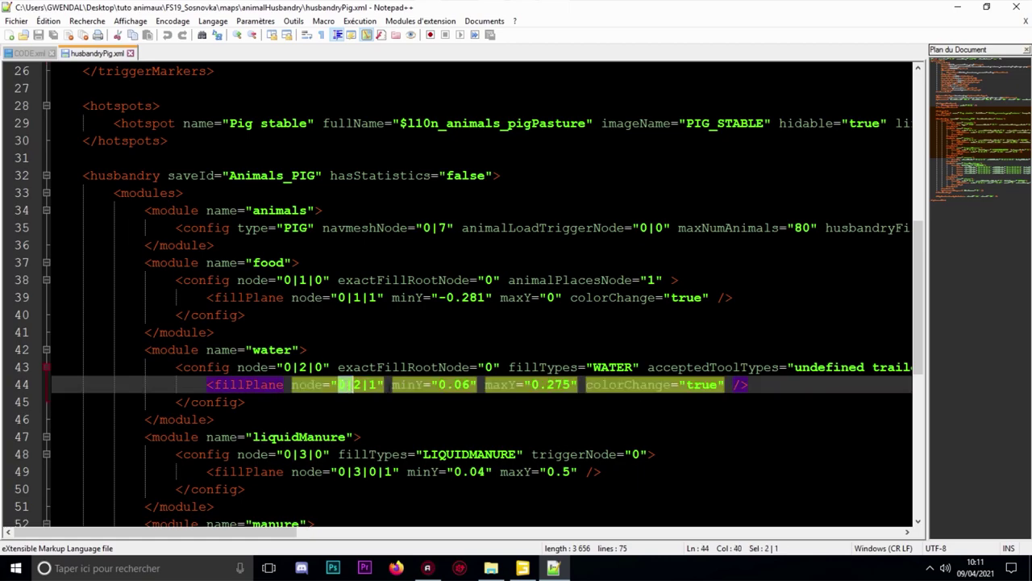
click(131, 53)
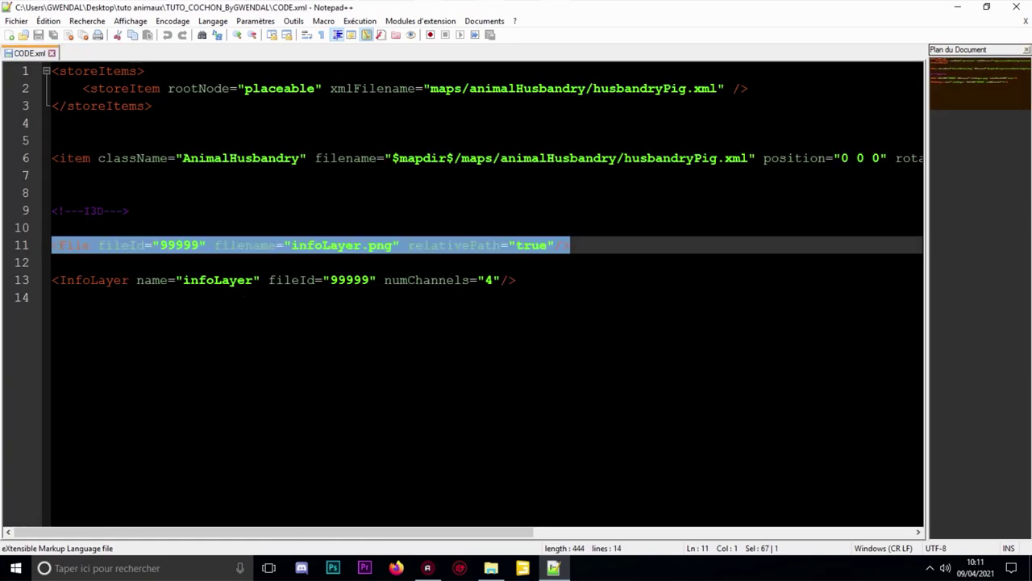
Switch to File Explorer, go up to the FS19_Sosnovka folder and open modDesc.xml
click(404, 141)
click(957, 7)
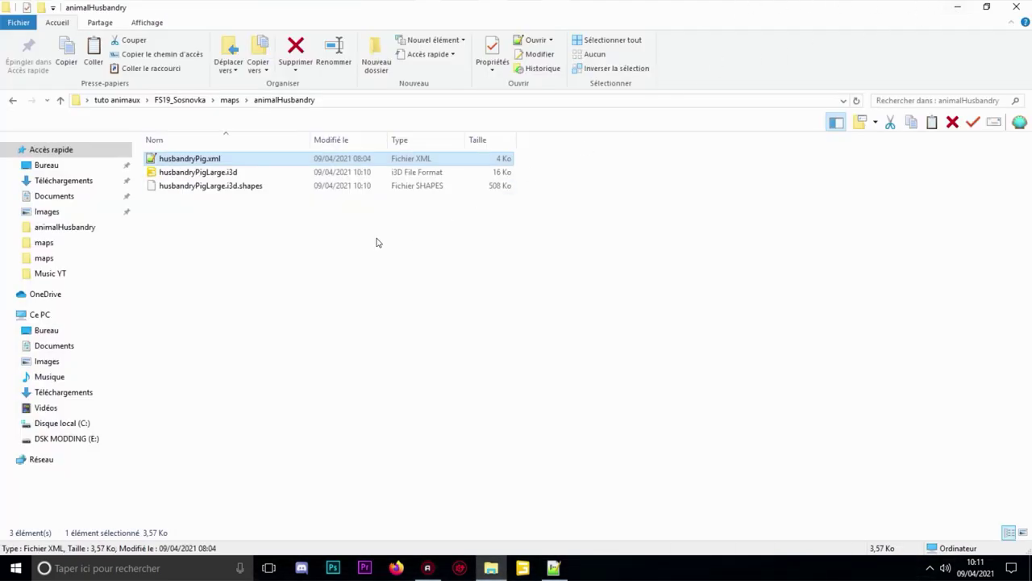
click(228, 102)
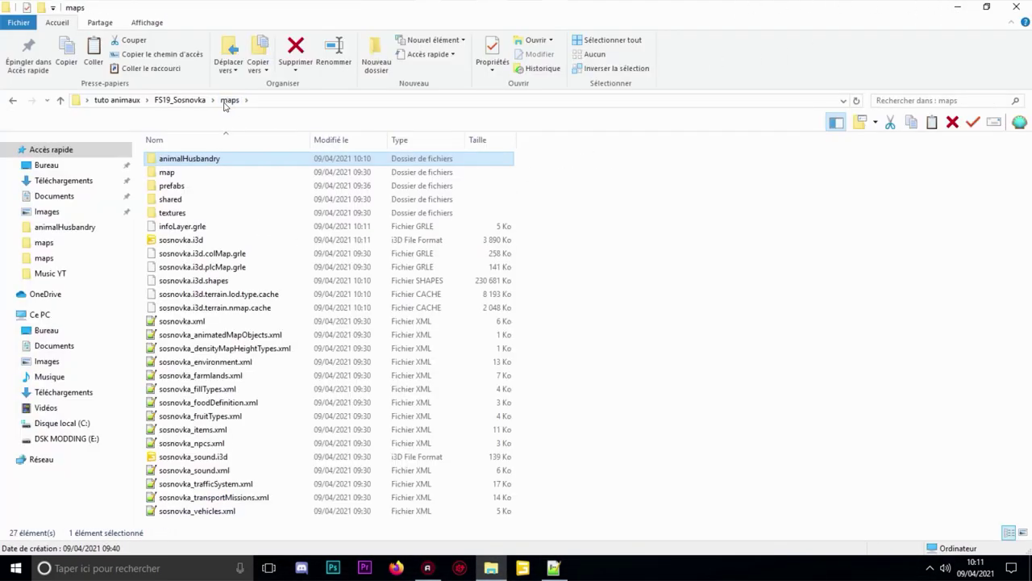
click(180, 100)
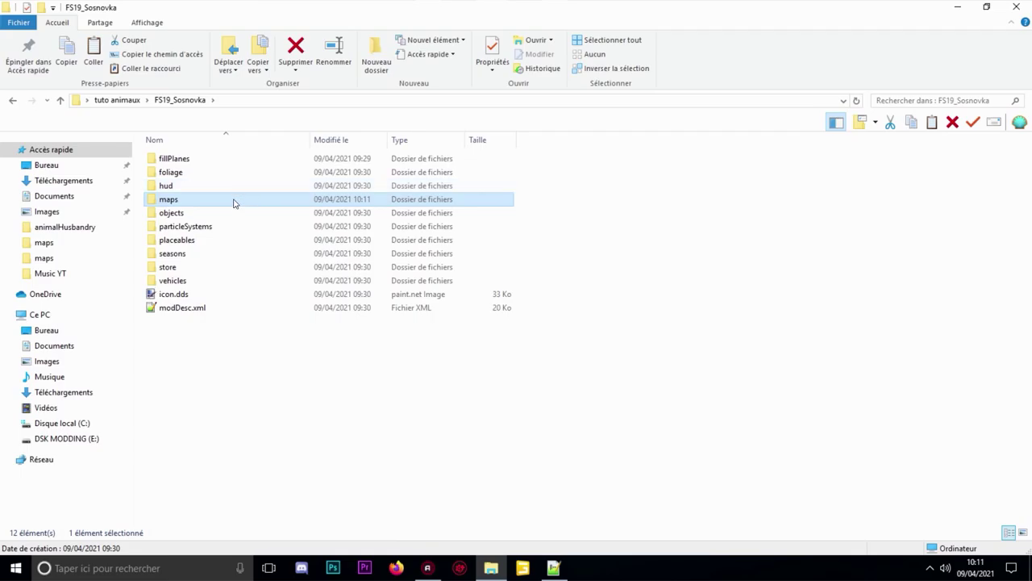
double_click(201, 308)
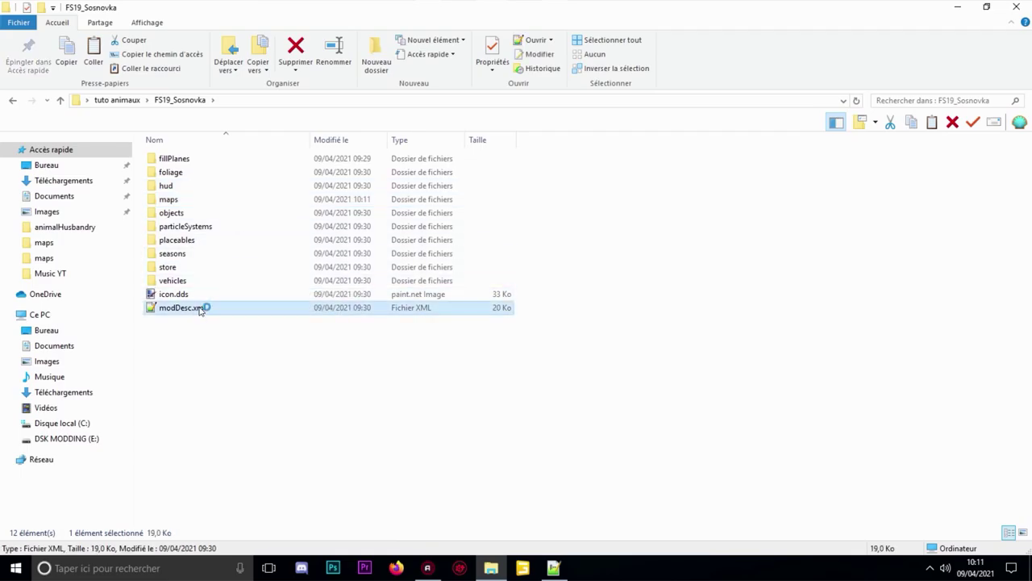
Look through modDesc.xml to locate the storeItems section and its opening tag
scroll(482, 294, down, 20)
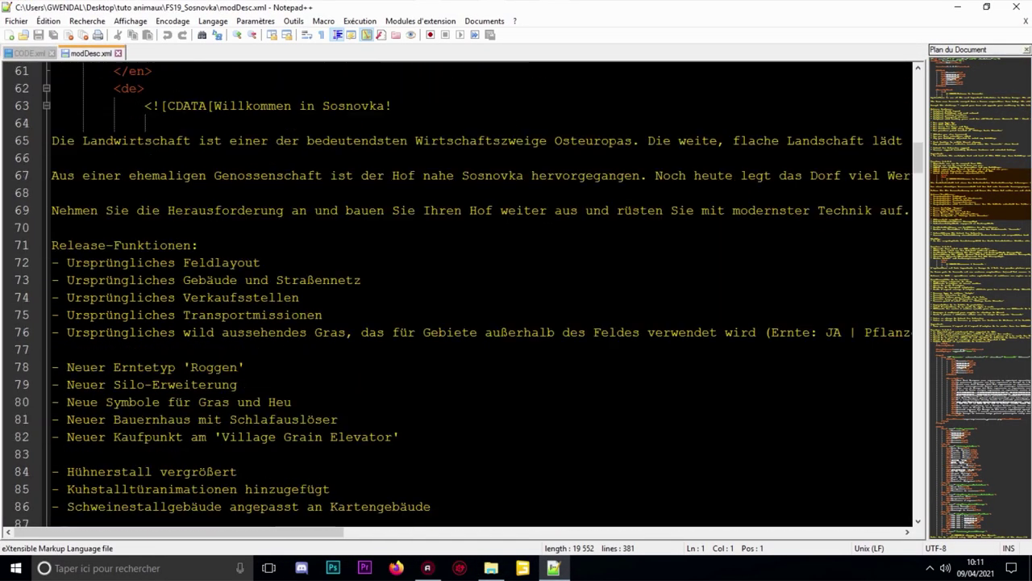
scroll(482, 295, down, 20)
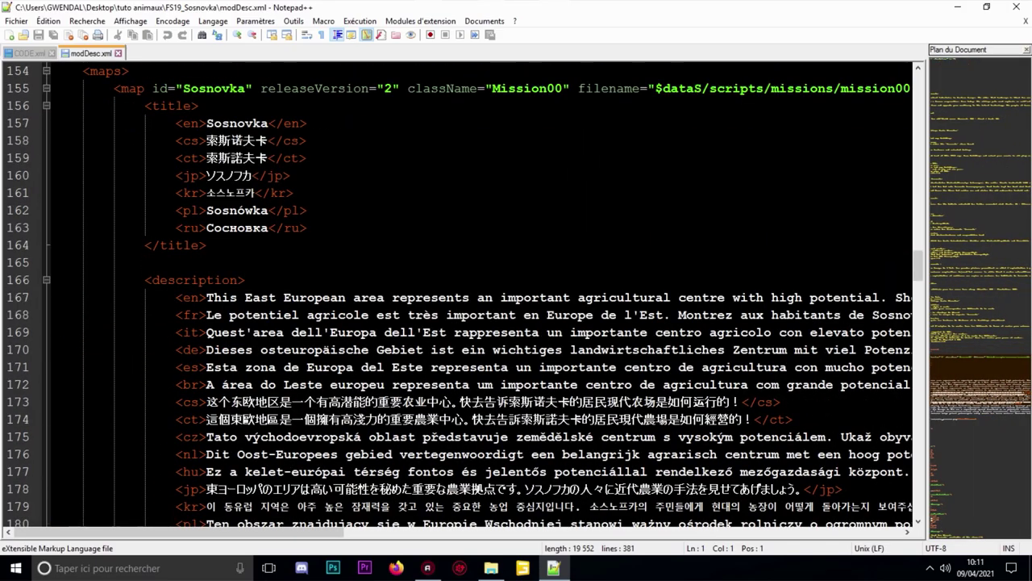
scroll(481, 294, down, 20)
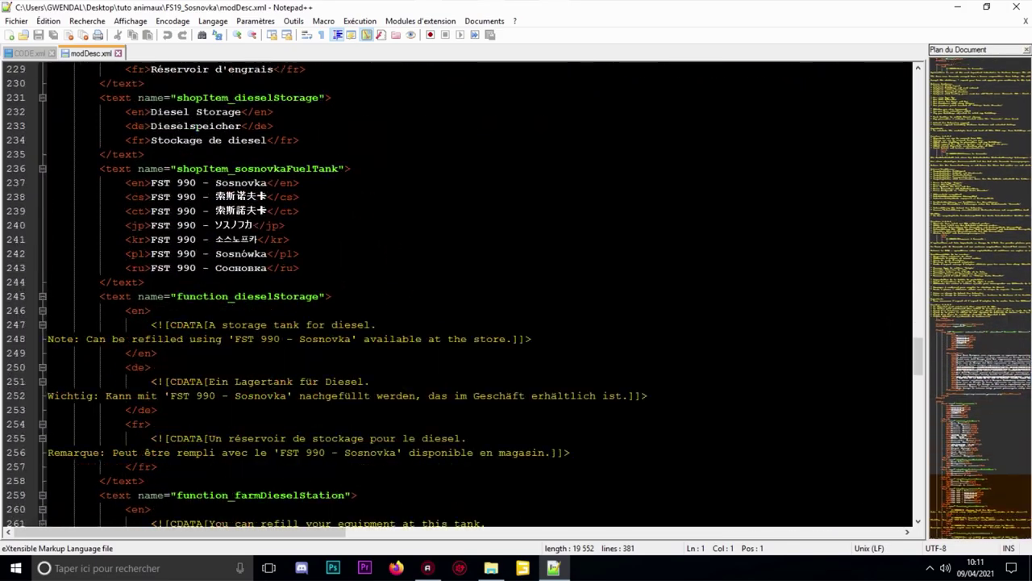
scroll(481, 294, down, 20)
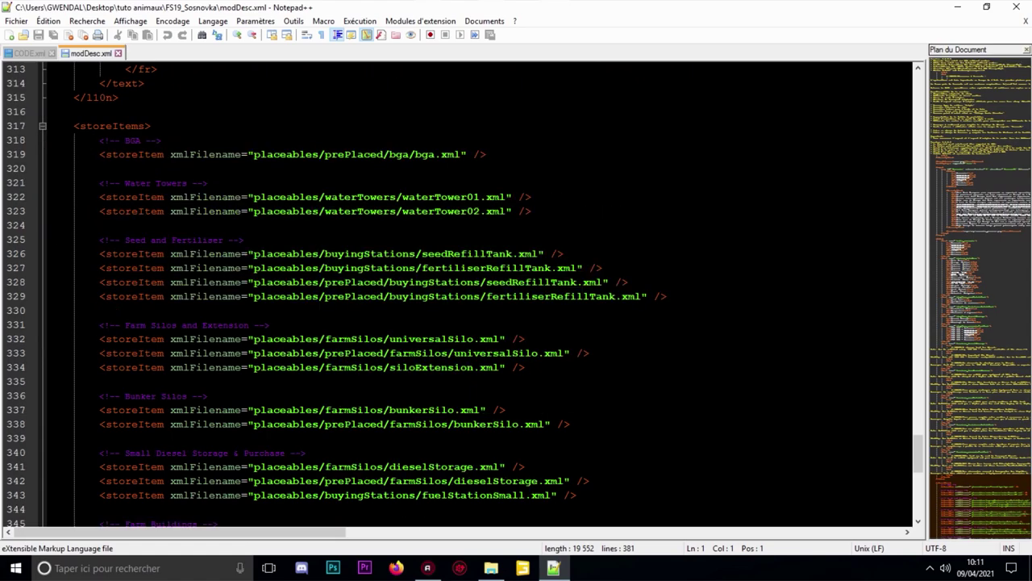
scroll(481, 294, down, 6)
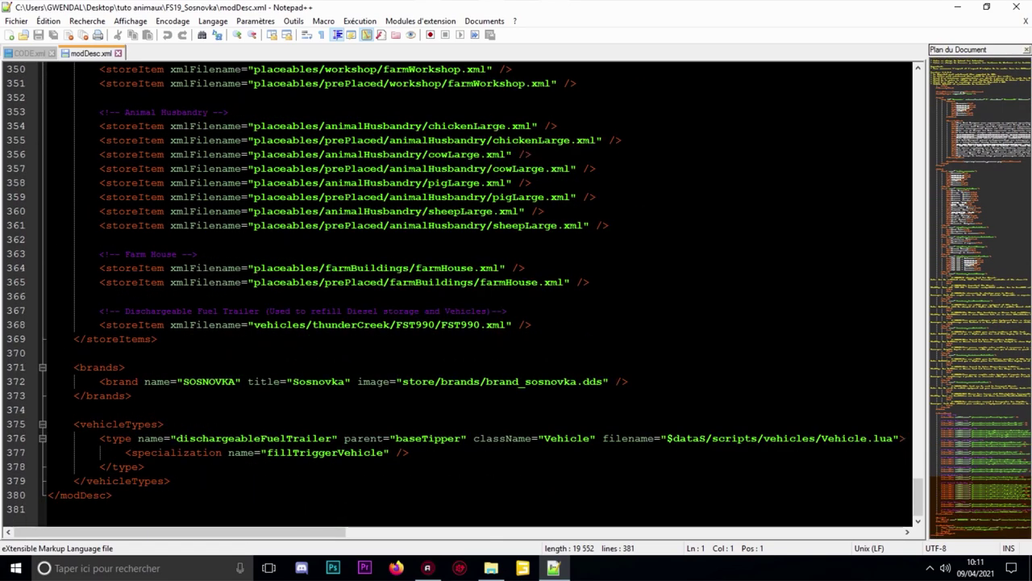
scroll(482, 295, up, 3)
scroll(482, 294, up, 12)
click(117, 239)
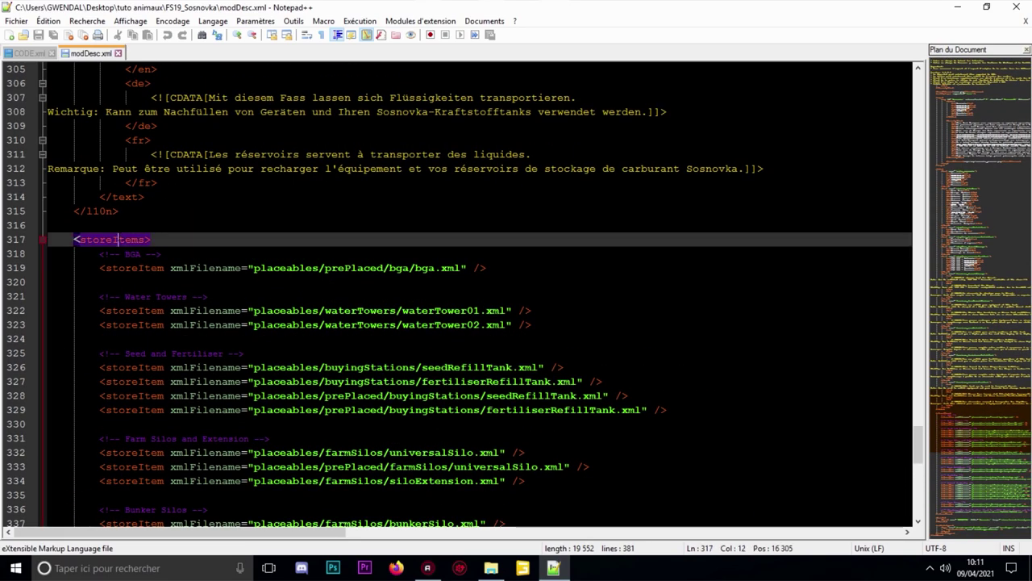
Search modDesc.xml for "storeI" and place the cursor at the end of the opening storeItems line
double_click(117, 240)
key(ctrl+f)
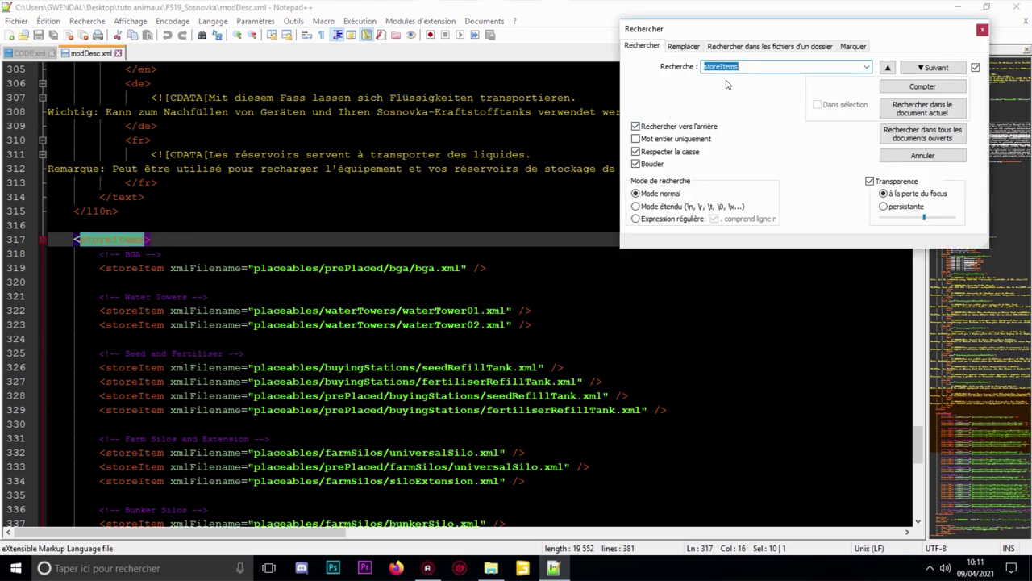
text(s)
key(Return)
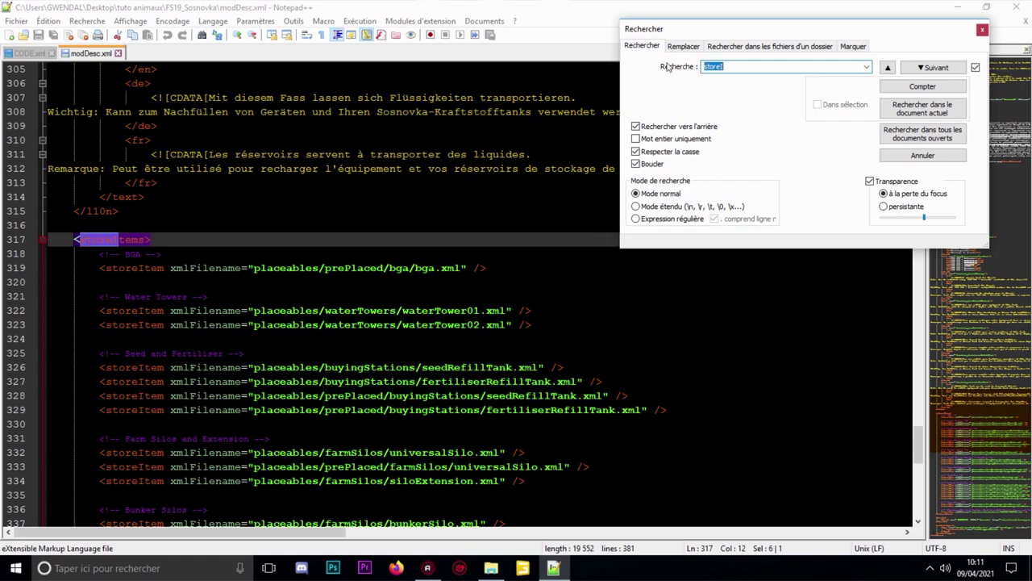
click(177, 240)
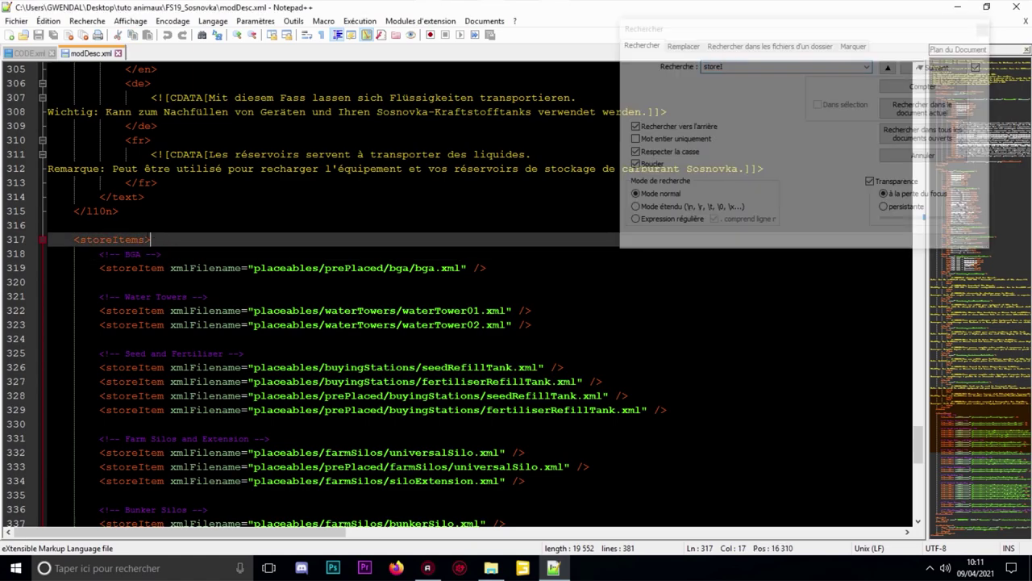